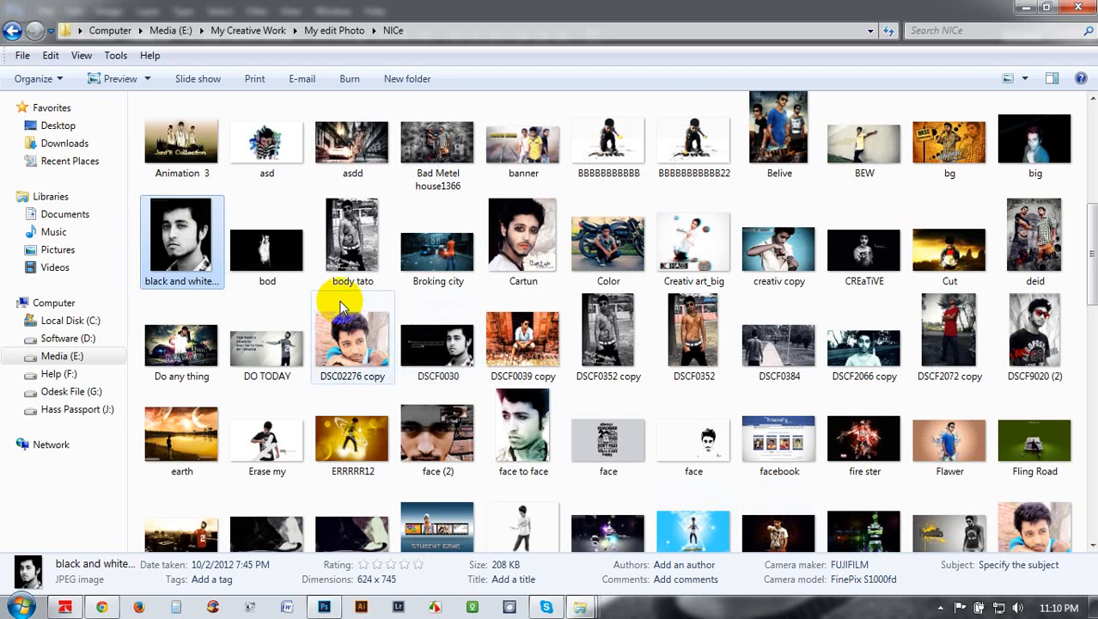
Open the black and white portrait JPEG from the NICe folder in Photoshop.
{"action": "left_click_drag", "start_coordinate": [179, 215], "coordinate": [385, 380]}
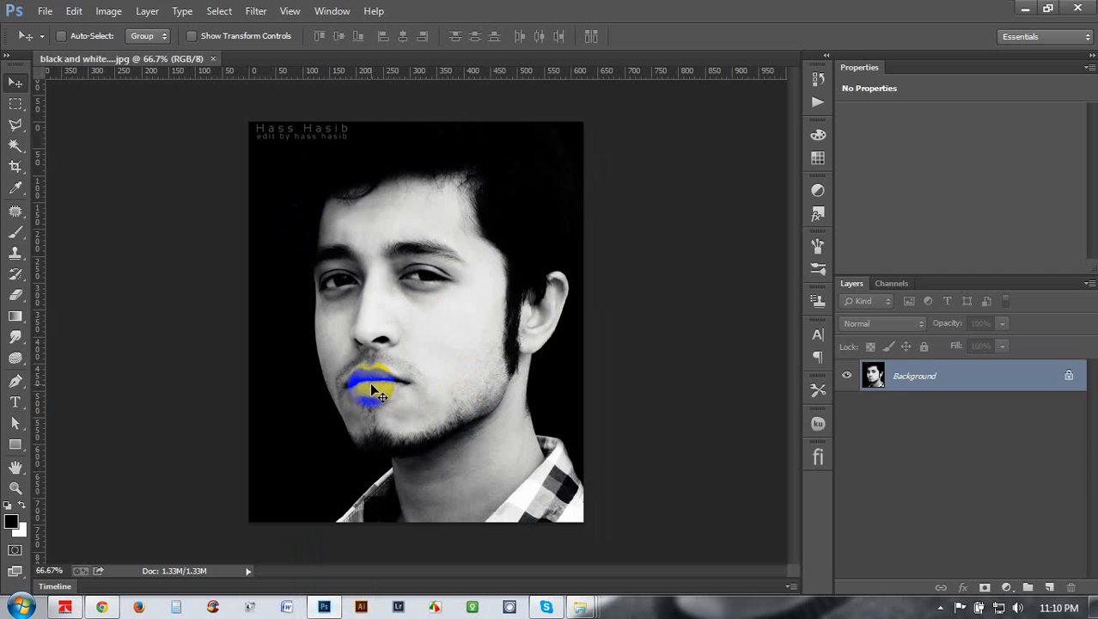
{"action": "key", "text": "ctrl+plus"}
{"action": "key", "text": "ctrl+plus"}
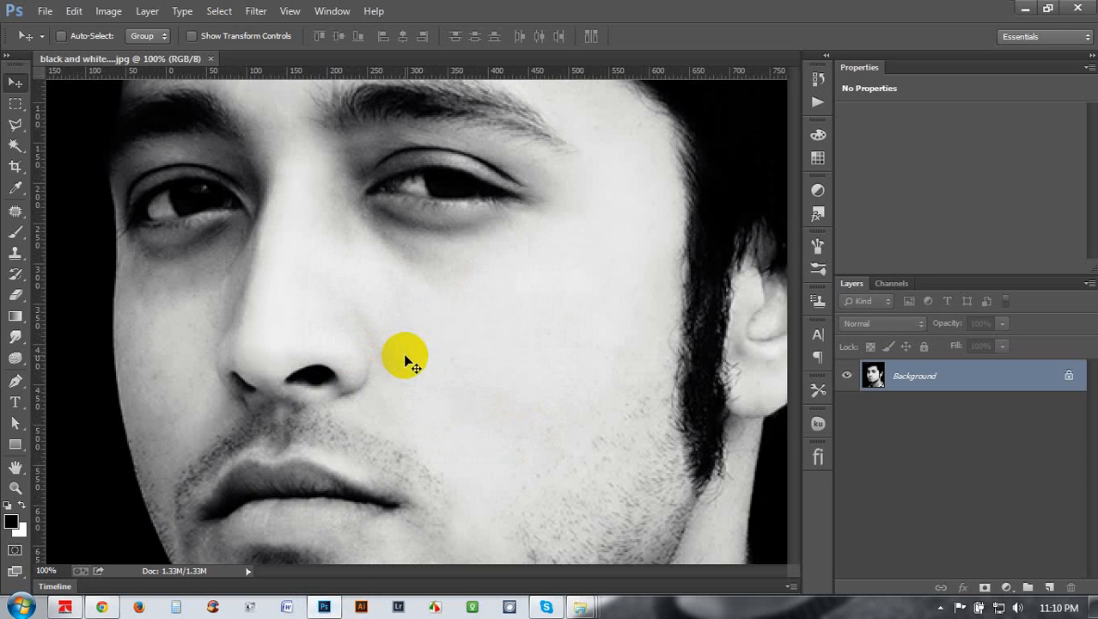
Start a Pen tool path at the temple beside the ear and curve it up over the forehead below the hairline.
{"action": "left_click", "coordinate": [22, 383]}
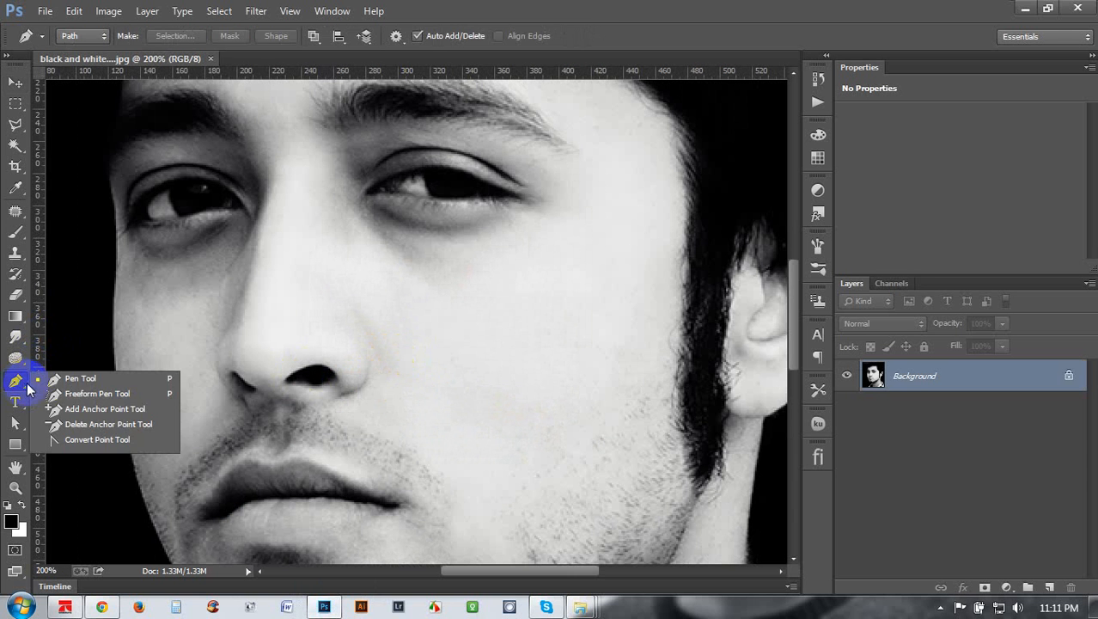
{"action": "left_click", "coordinate": [48, 378]}
{"action": "scroll", "coordinate": [685, 437], "scroll_direction": "up", "scroll_amount": 1}
{"action": "scroll", "coordinate": [685, 434], "scroll_direction": "up", "scroll_amount": 4}
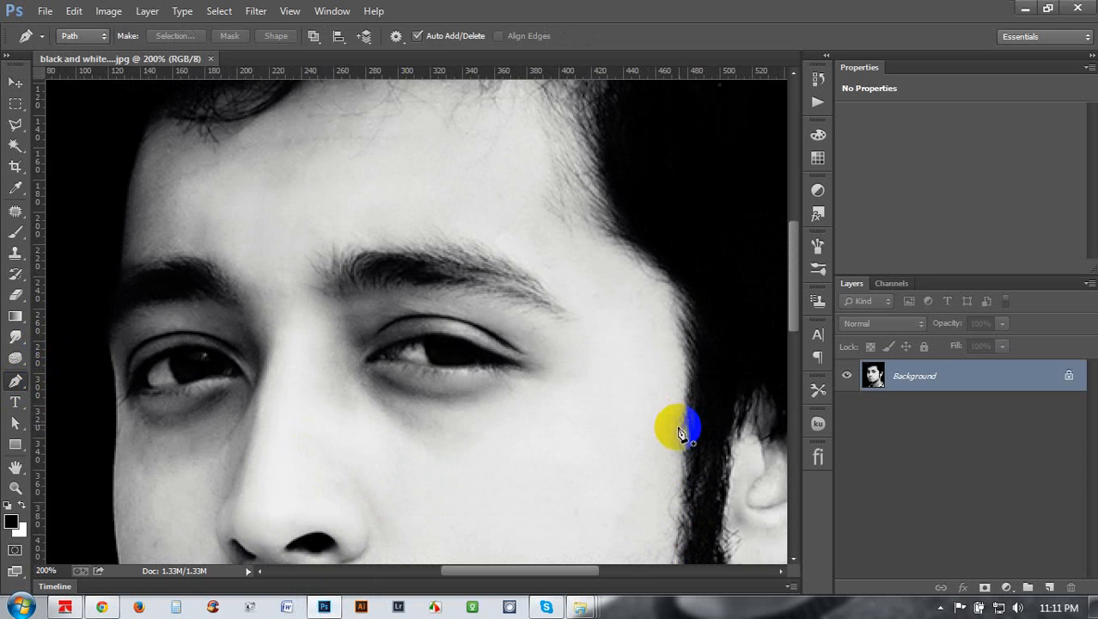
{"action": "key", "text": "ctrl+minus"}
{"action": "key", "text": "ctrl+minus"}
{"action": "key", "text": "ctrl+minus"}
{"action": "key", "text": "ctrl+plus"}
{"action": "key", "text": "ctrl+plus"}
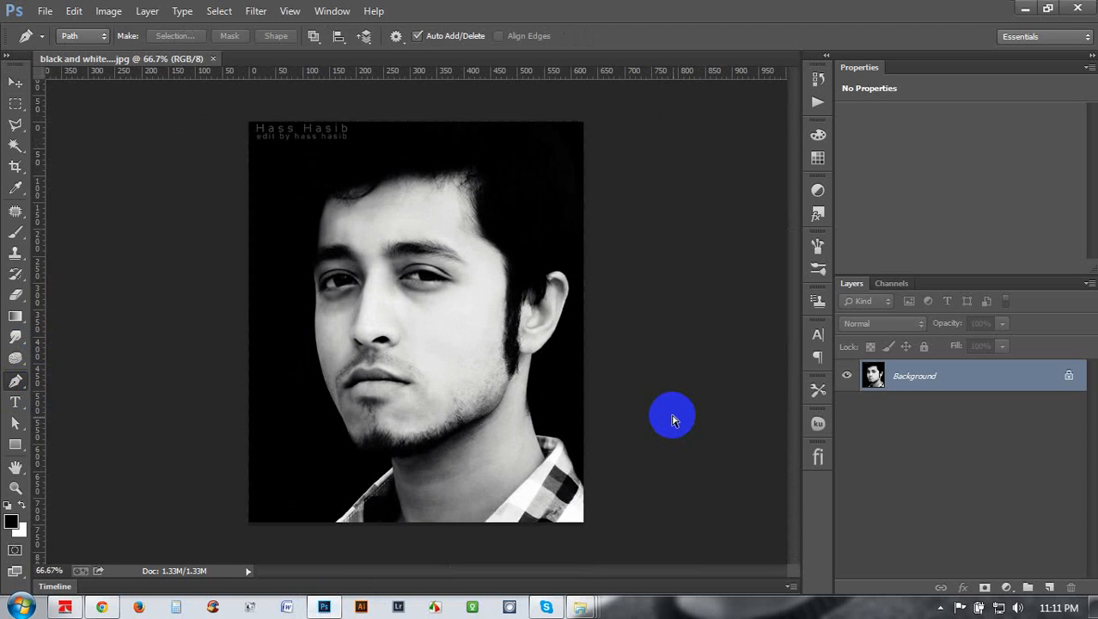
{"action": "scroll", "coordinate": [601, 396], "scroll_direction": "up", "scroll_amount": 3}
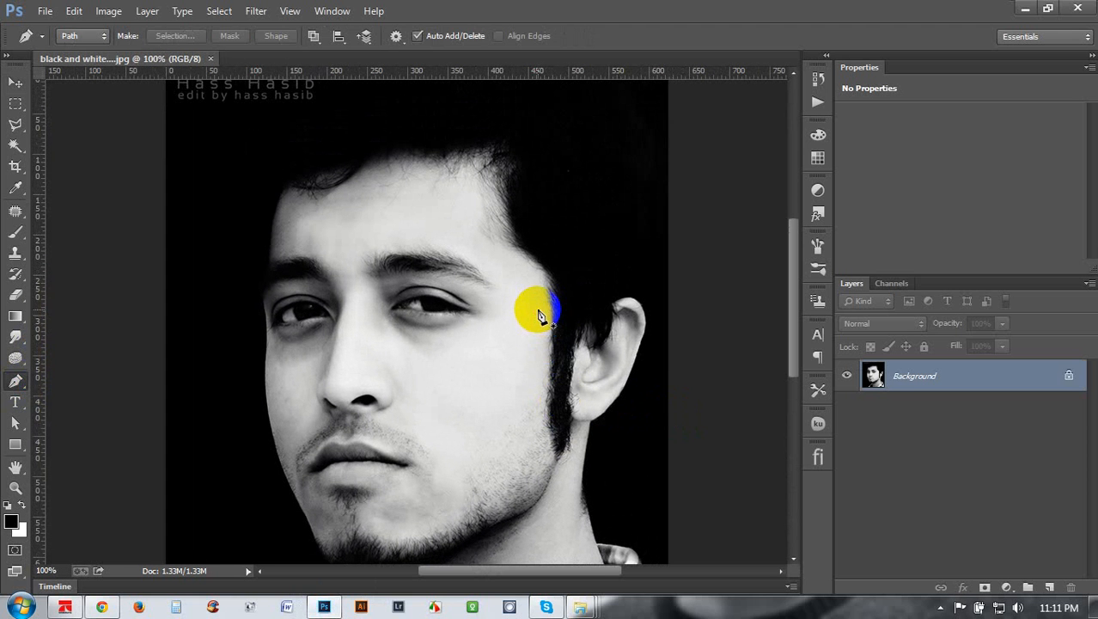
{"action": "left_click", "coordinate": [538, 310]}
{"action": "left_click_drag", "start_coordinate": [501, 255], "coordinate": [452, 177]}
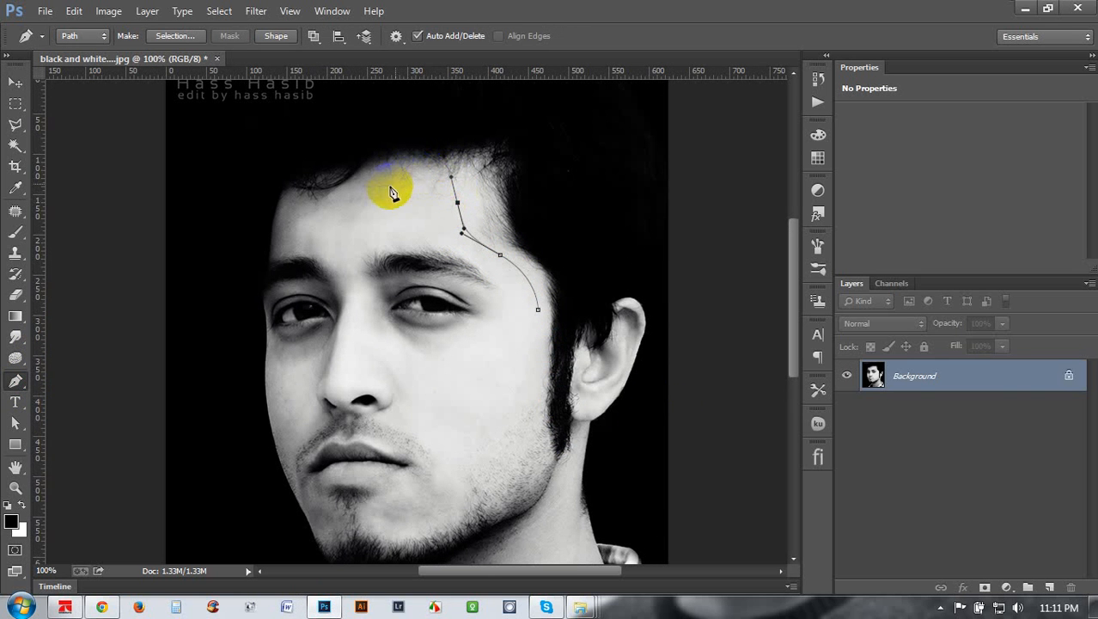
{"action": "left_click_drag", "start_coordinate": [379, 189], "coordinate": [323, 217]}
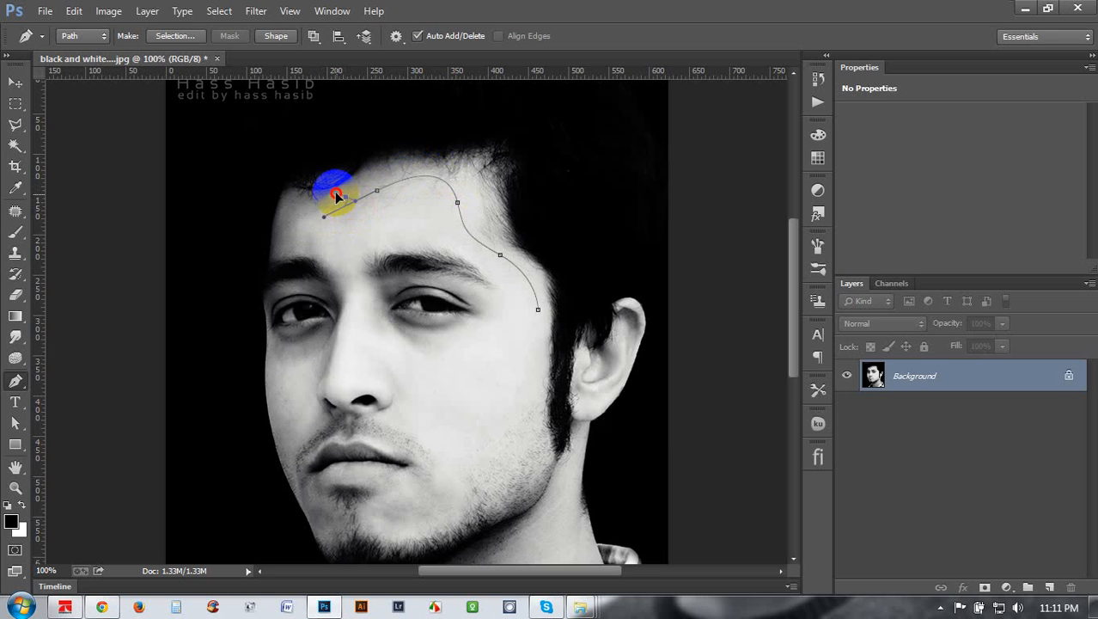
Continue the path along the hairline to the forehead's far corner, following the dip of the hair.
{"action": "key", "text": "ctrl+z"}
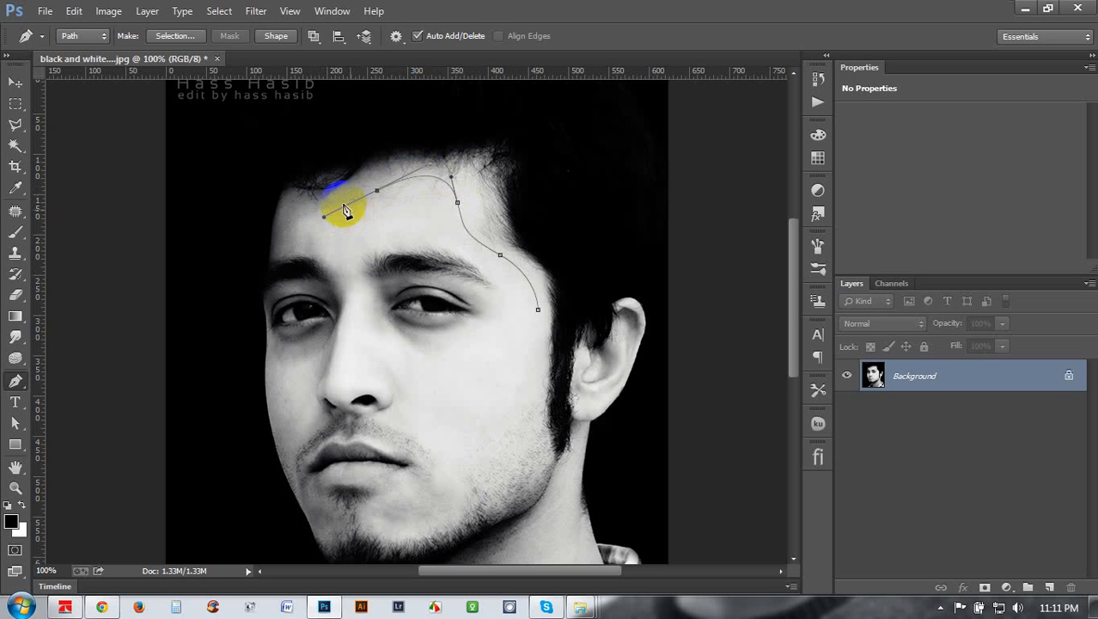
{"action": "left_click", "coordinate": [335, 207]}
{"action": "left_click_drag", "start_coordinate": [334, 209], "coordinate": [325, 187]}
{"action": "key", "text": "ctrl+z"}
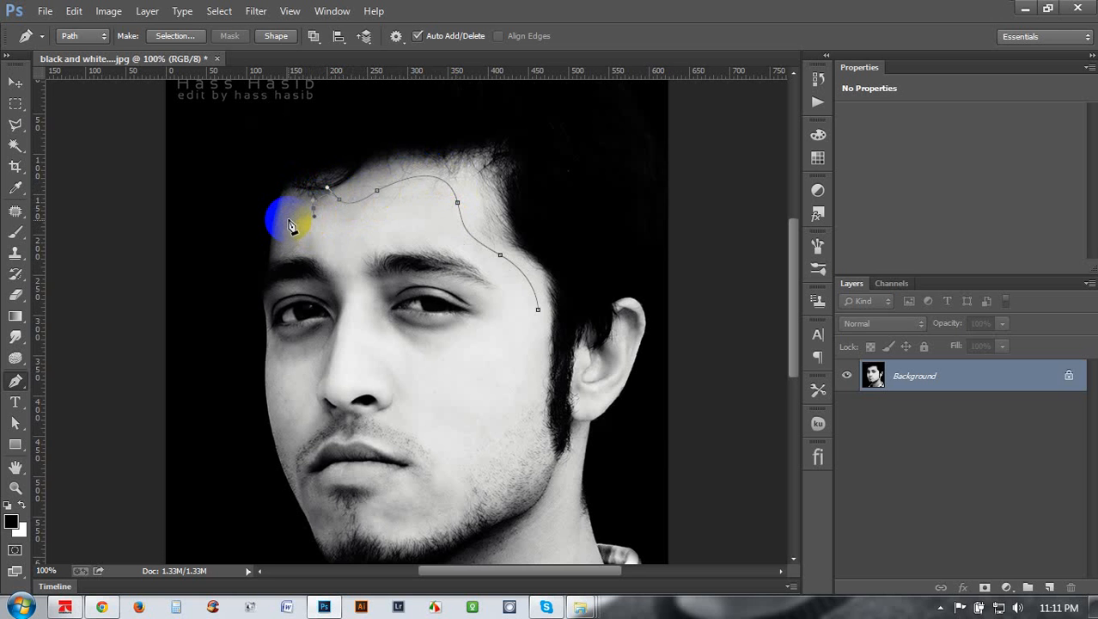
{"action": "left_click_drag", "start_coordinate": [279, 214], "coordinate": [272, 201]}
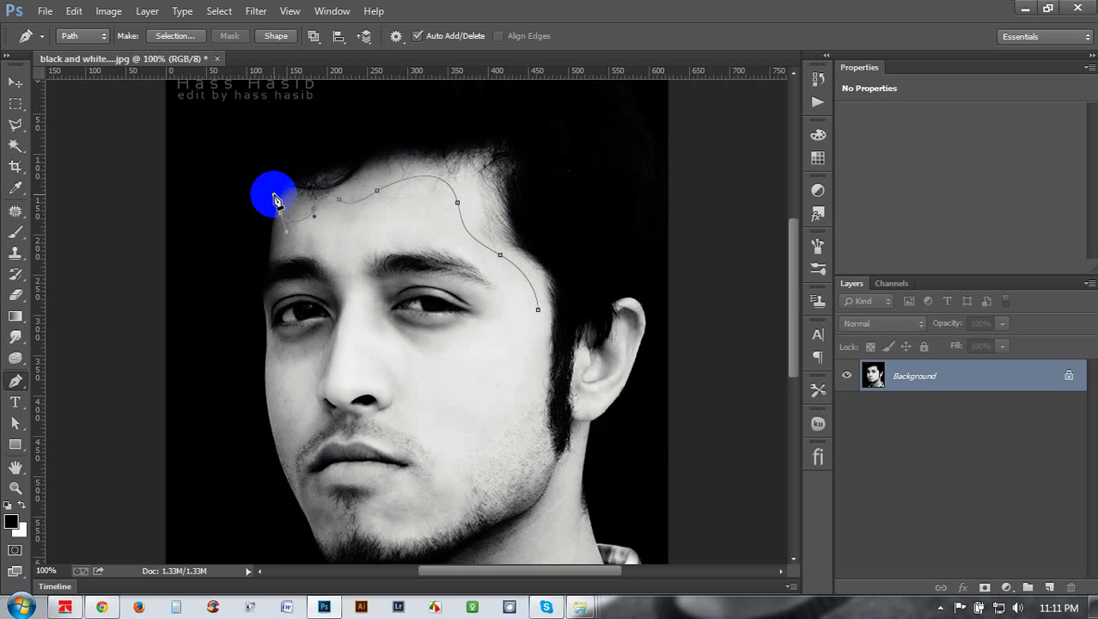
{"action": "left_click_drag", "start_coordinate": [275, 201], "coordinate": [274, 196]}
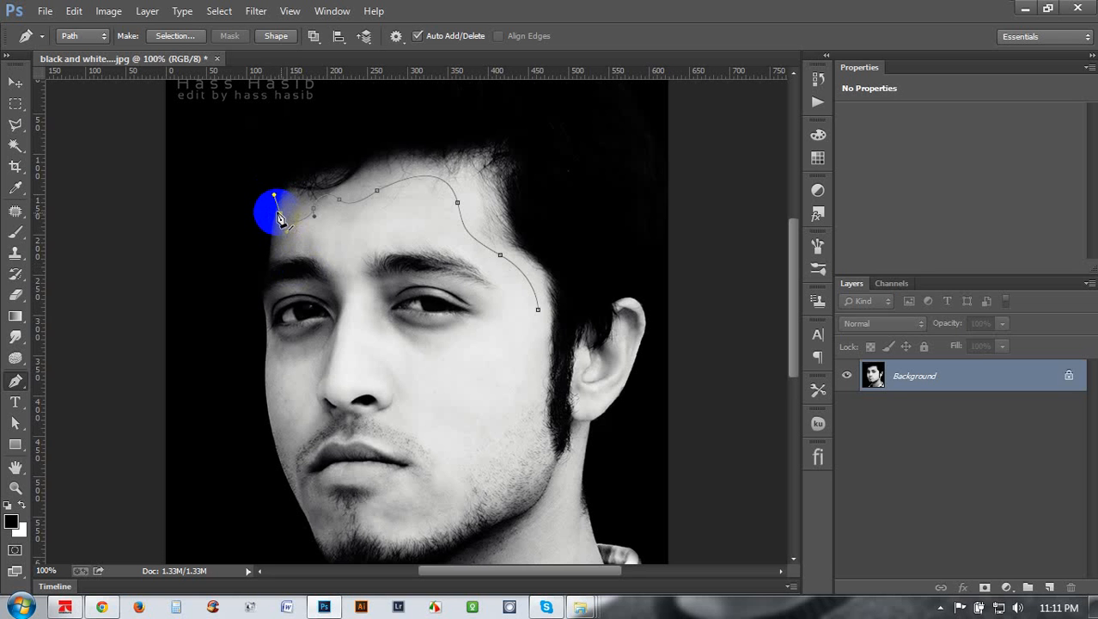
Trace the path down the far edge of the face past the eyebrow and eye, adjusting the curve handles to fit.
{"action": "mouse_move", "coordinate": [271, 265]}
{"action": "left_mouse_down"}
{"action": "mouse_move", "coordinate": [266, 290]}
{"action": "mouse_move", "coordinate": [275, 283]}
{"action": "left_mouse_up"}
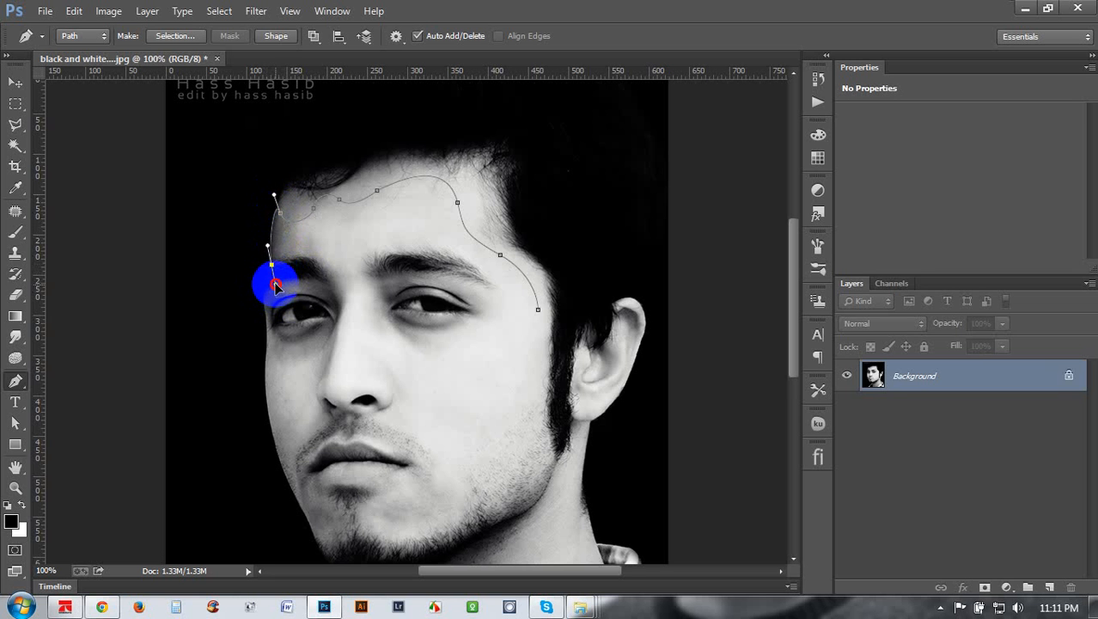
{"action": "left_click", "coordinate": [270, 210]}
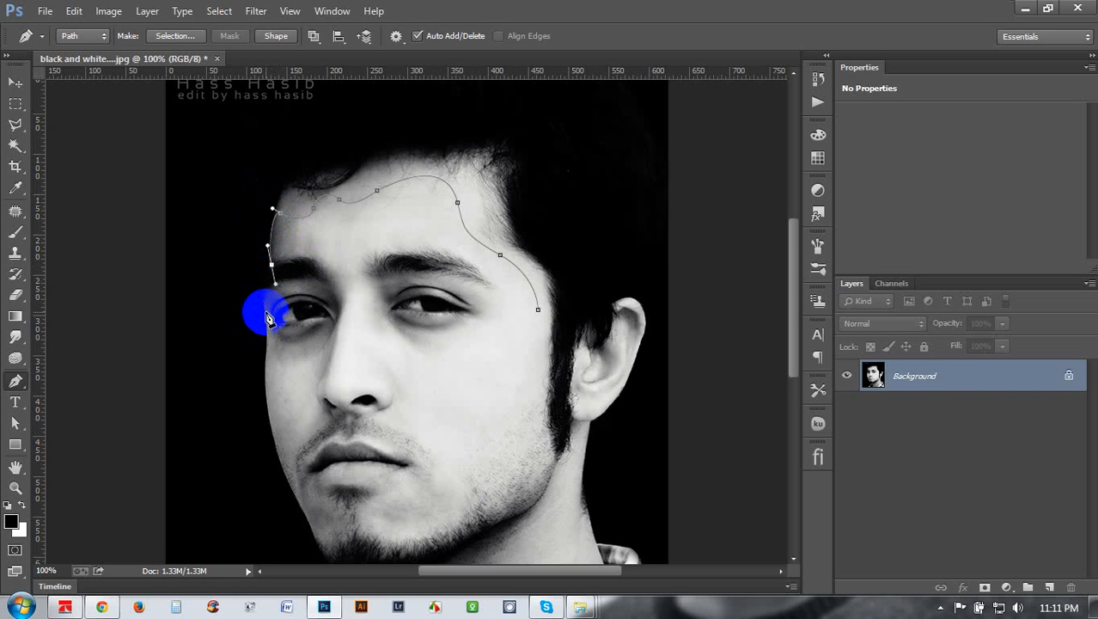
{"action": "left_click_drag", "start_coordinate": [267, 318], "coordinate": [251, 333]}
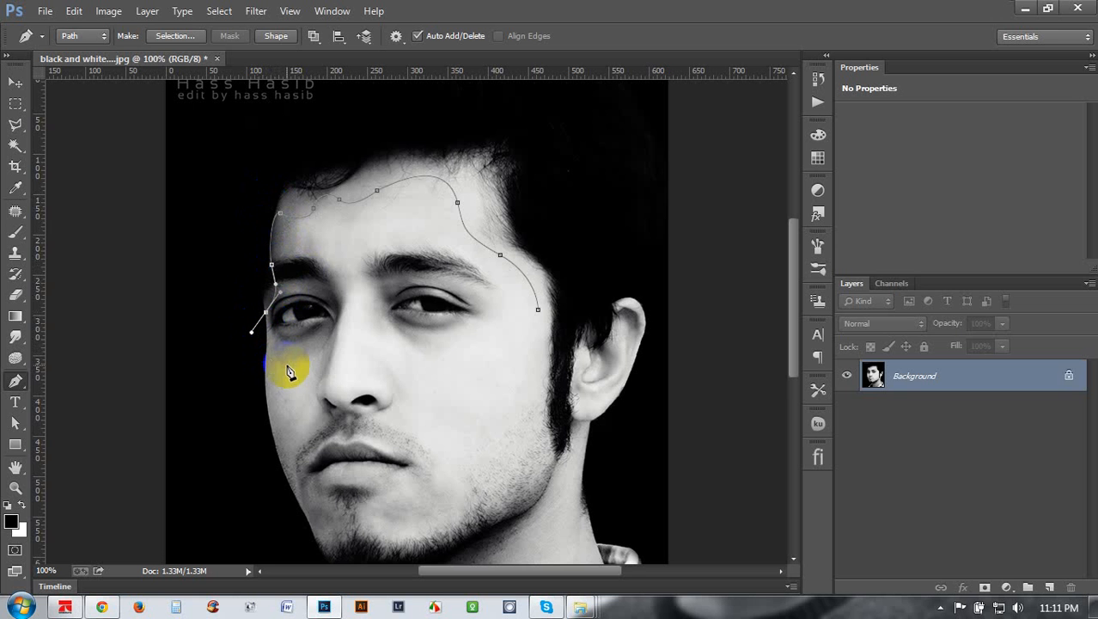
{"action": "left_click", "coordinate": [273, 343]}
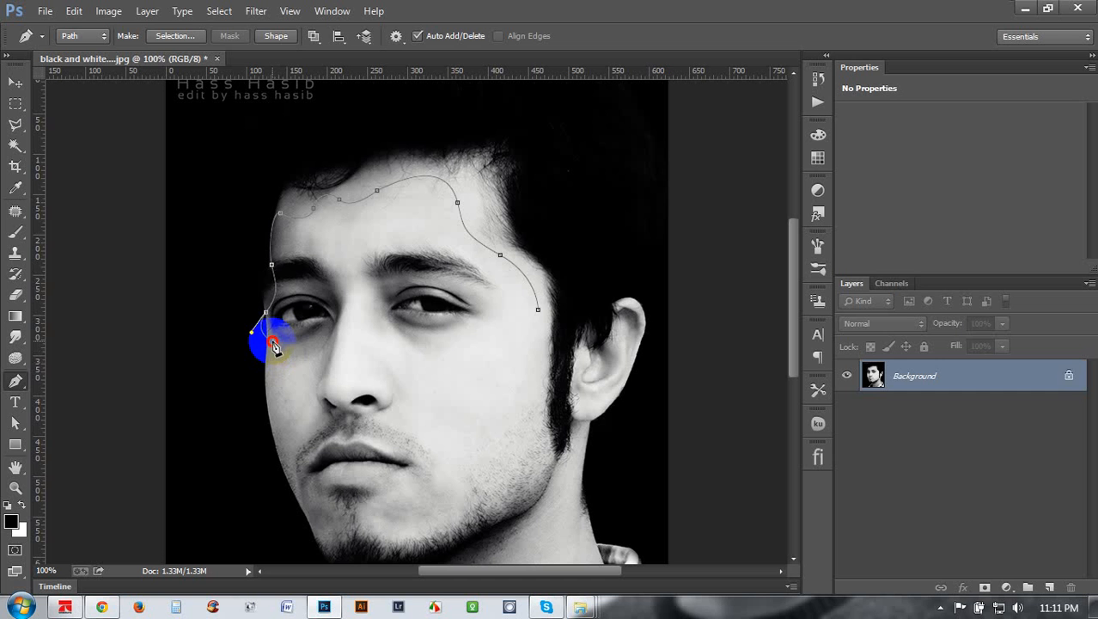
{"action": "left_click_drag", "start_coordinate": [256, 335], "coordinate": [272, 303]}
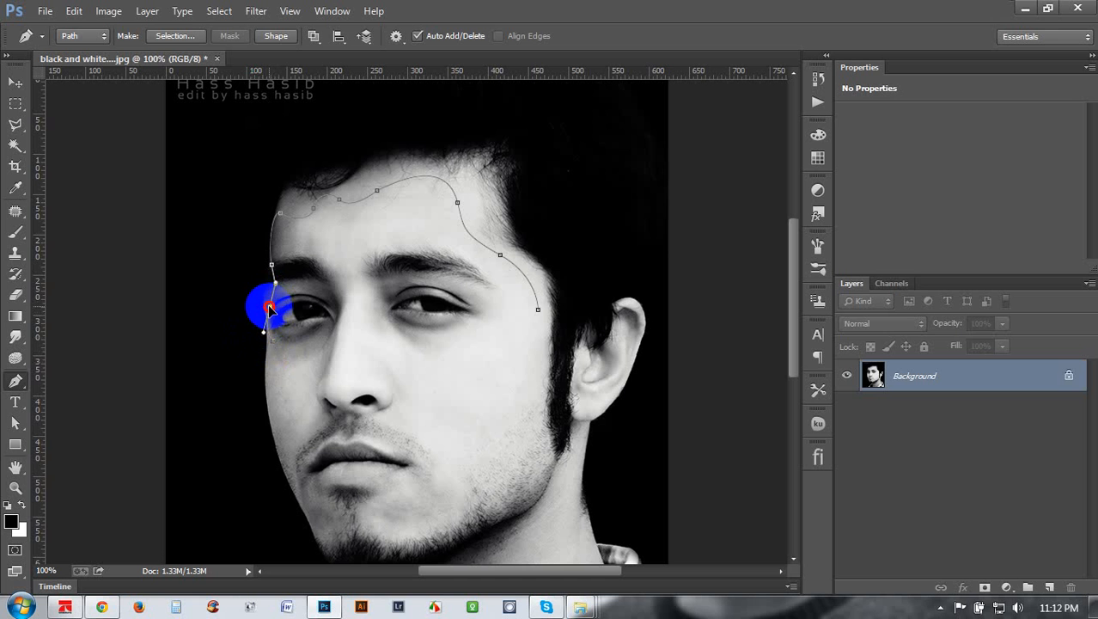
{"action": "left_click_drag", "start_coordinate": [269, 309], "coordinate": [269, 310]}
Extend the path down the far cheek to beside the lower lip and adjust its curve to the face edge.
{"action": "left_click_drag", "start_coordinate": [275, 388], "coordinate": [269, 412]}
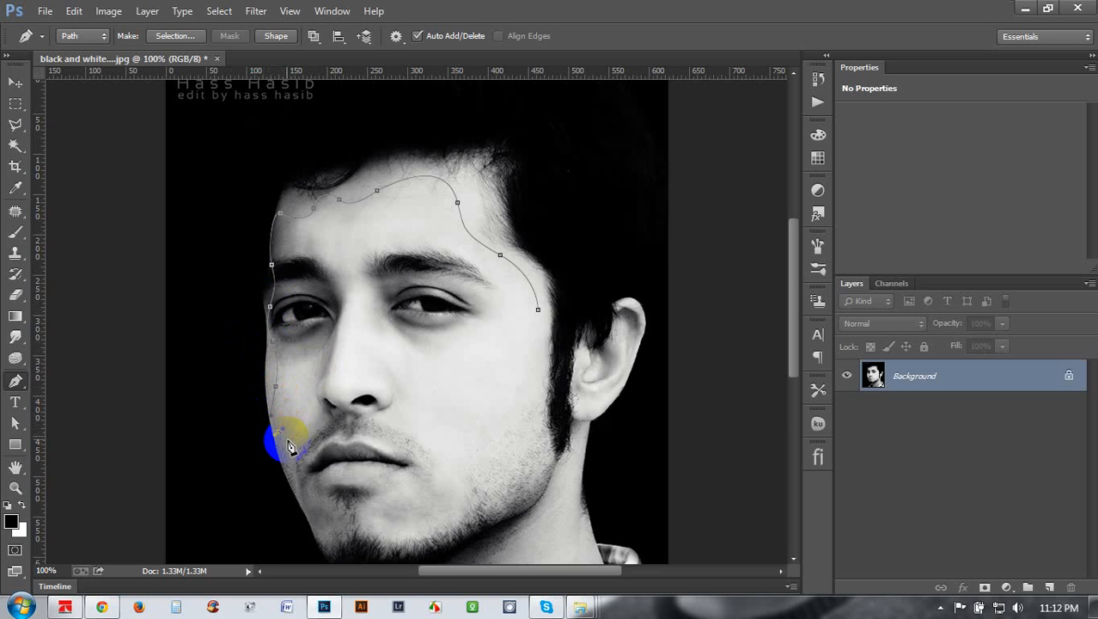
{"action": "mouse_move", "coordinate": [284, 472]}
{"action": "left_mouse_down"}
{"action": "mouse_move", "coordinate": [303, 477]}
{"action": "mouse_move", "coordinate": [350, 544]}
{"action": "mouse_move", "coordinate": [277, 444]}
{"action": "left_mouse_up"}
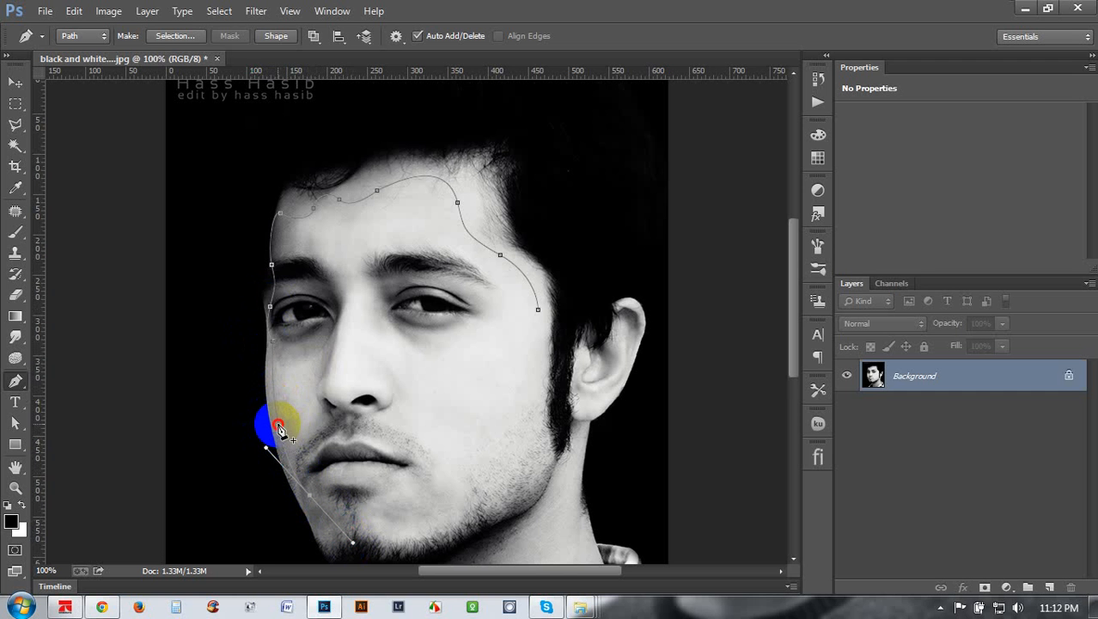
{"action": "left_click", "coordinate": [283, 430]}
Curve the path below the mouth, across the chin and up the near cheek to beside the sideburn.
{"action": "left_click_drag", "start_coordinate": [402, 513], "coordinate": [472, 531]}
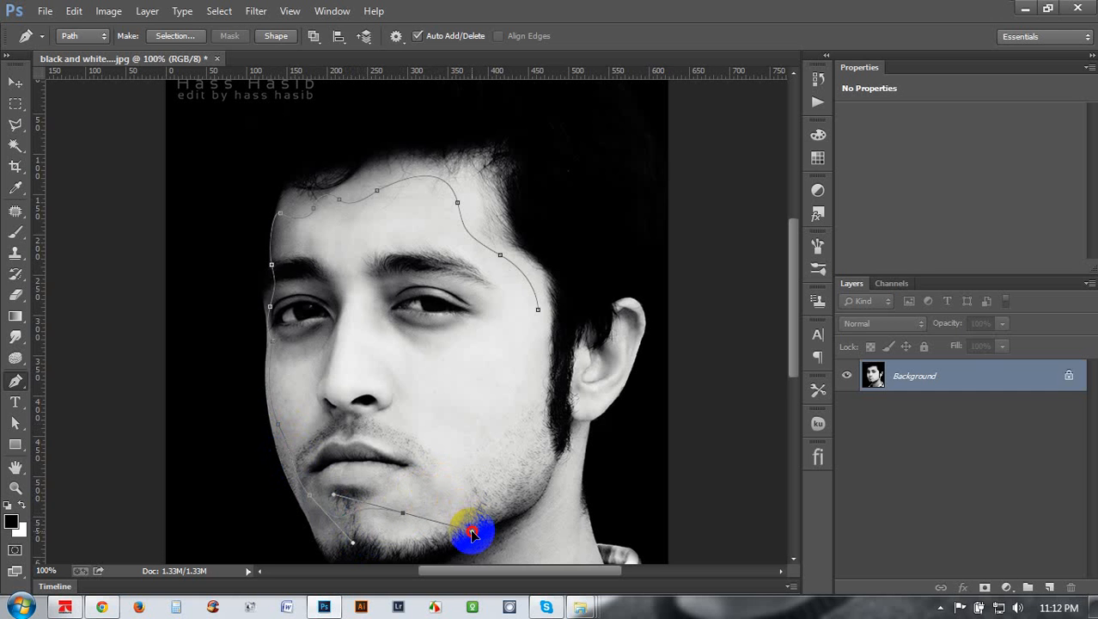
{"action": "left_click_drag", "start_coordinate": [469, 486], "coordinate": [444, 551]}
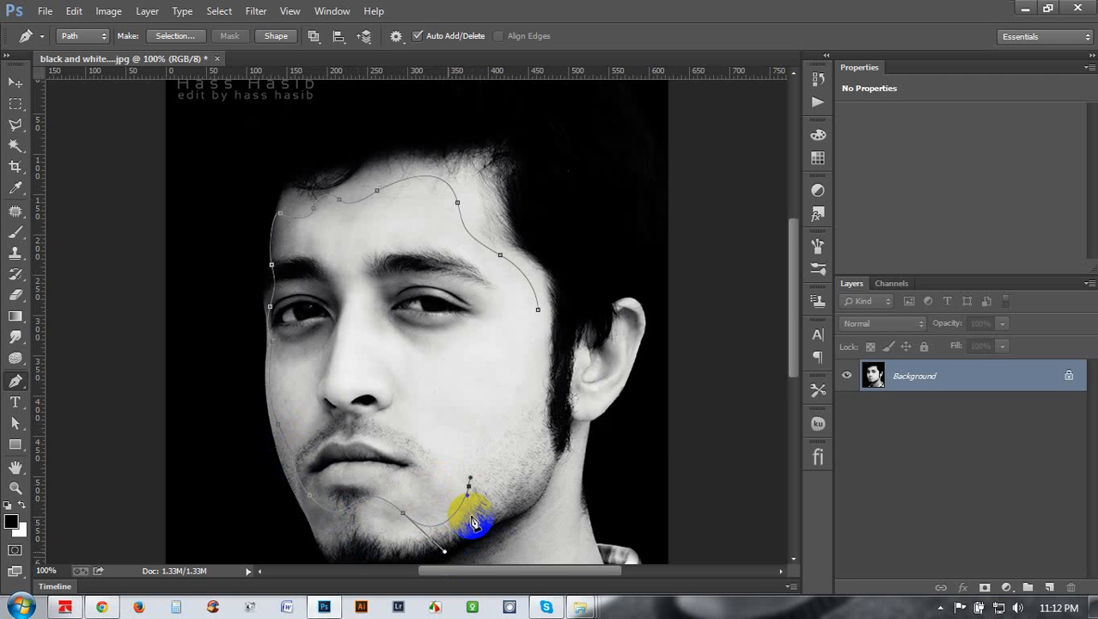
{"action": "left_click_drag", "start_coordinate": [538, 410], "coordinate": [590, 378]}
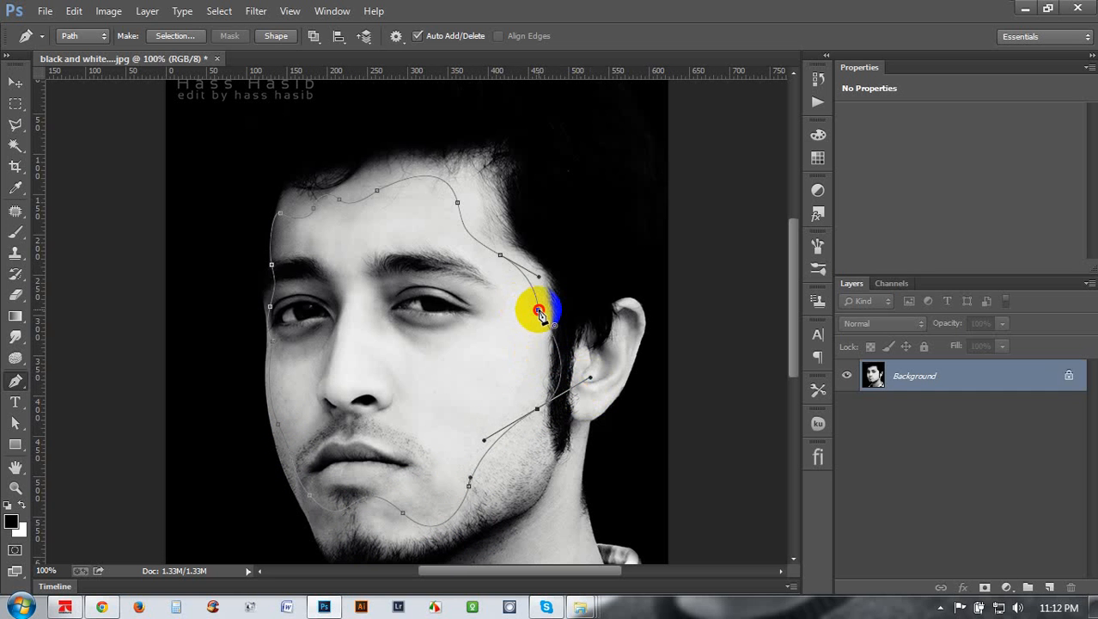
Reshape the path's jaw and cheek points, close it at the temple starting point and adjust the adjoining curve.
{"action": "left_click_drag", "start_coordinate": [537, 411], "coordinate": [503, 425]}
{"action": "key", "text": "ctrl+z"}
{"action": "left_click", "coordinate": [537, 410], "text": "alt"}
{"action": "left_click_drag", "start_coordinate": [466, 479], "coordinate": [497, 451]}
{"action": "left_click", "coordinate": [538, 310], "text": "ctrl"}
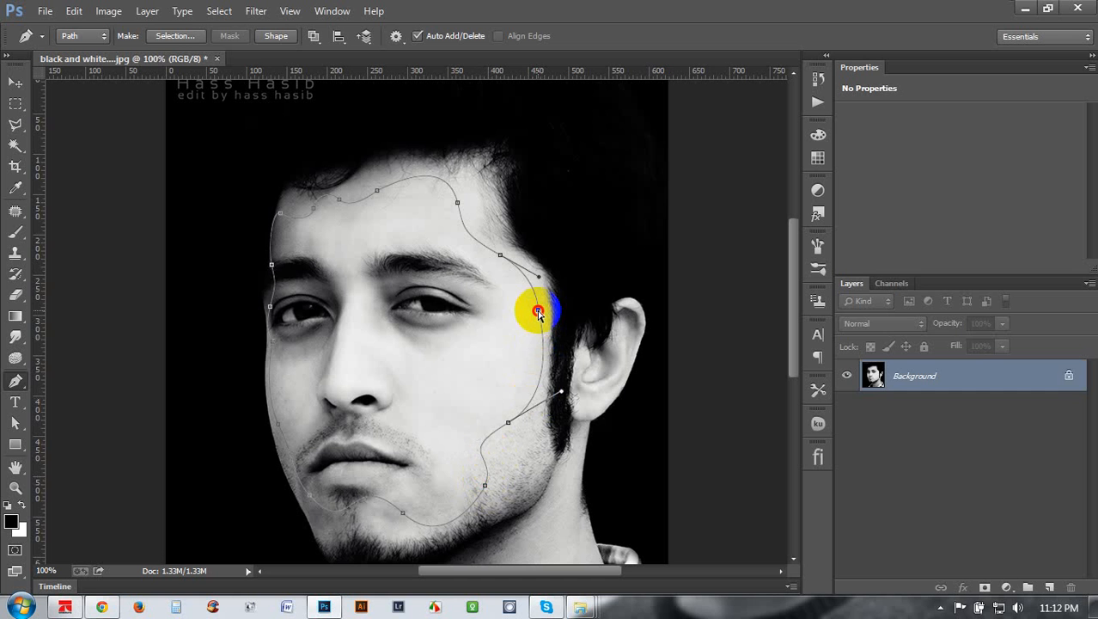
{"action": "mouse_move", "coordinate": [541, 279]}
{"action": "left_mouse_down"}
{"action": "mouse_move", "coordinate": [556, 272]}
{"action": "mouse_move", "coordinate": [514, 297]}
{"action": "mouse_move", "coordinate": [556, 281]}
{"action": "left_mouse_up"}
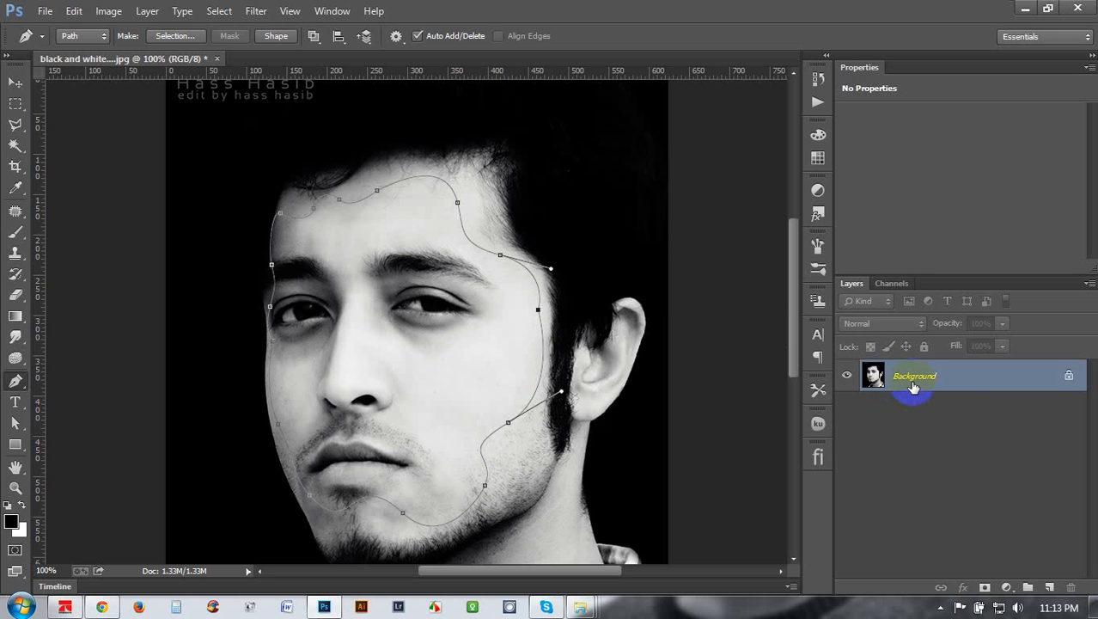
Make a new anti-aliased selection from the path with a 0-pixel feather and copy the face area to a new layer.
{"action": "right_click", "coordinate": [399, 228]}
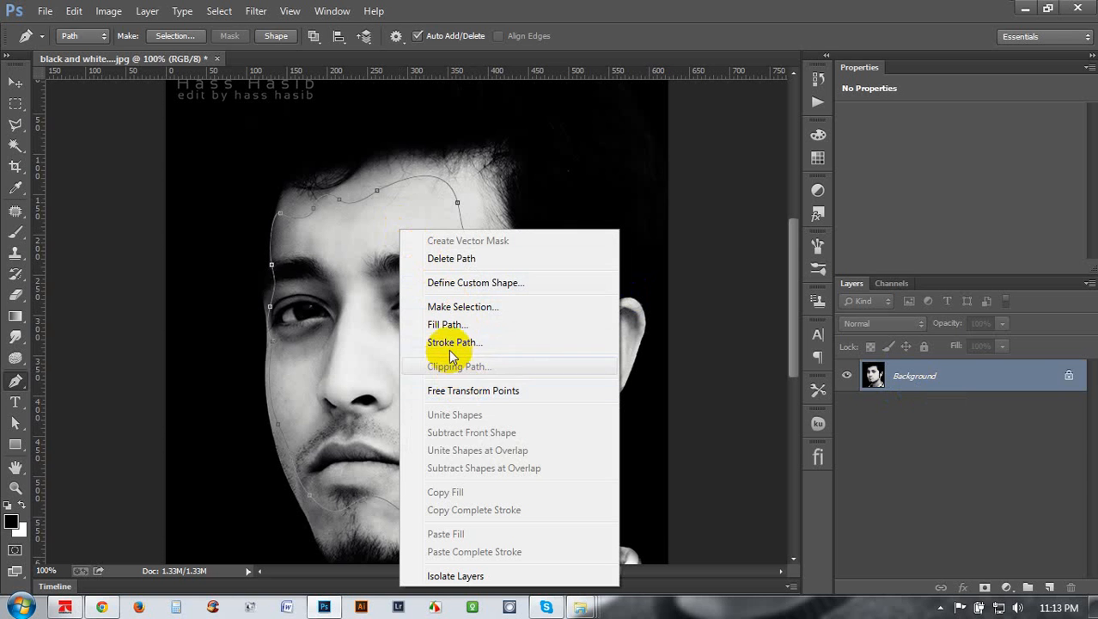
{"action": "left_click", "coordinate": [464, 315]}
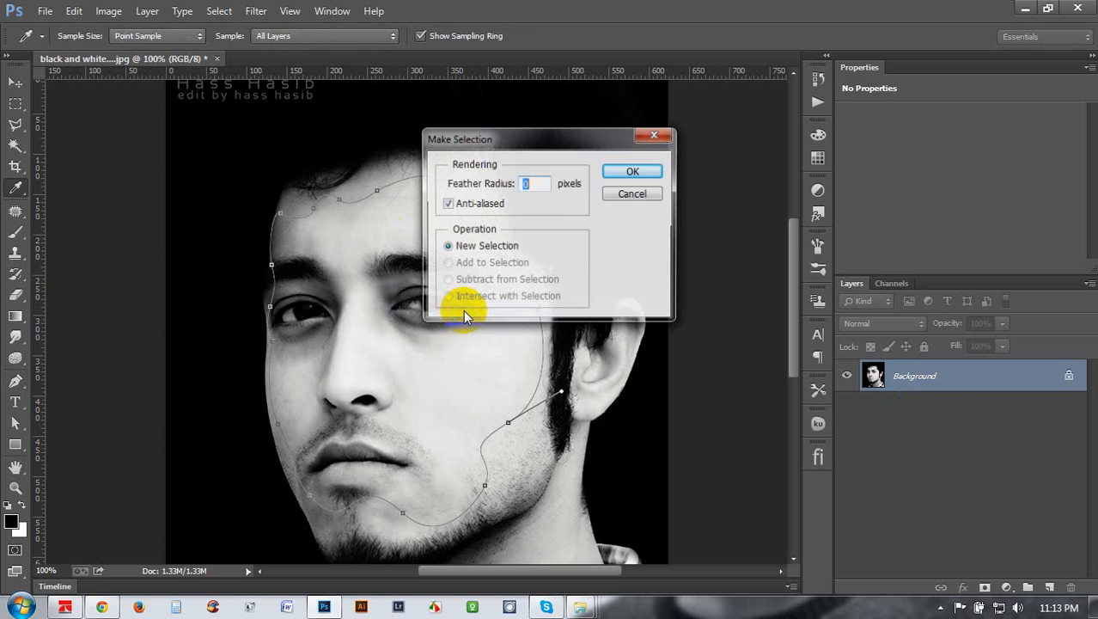
{"action": "left_click", "coordinate": [628, 177]}
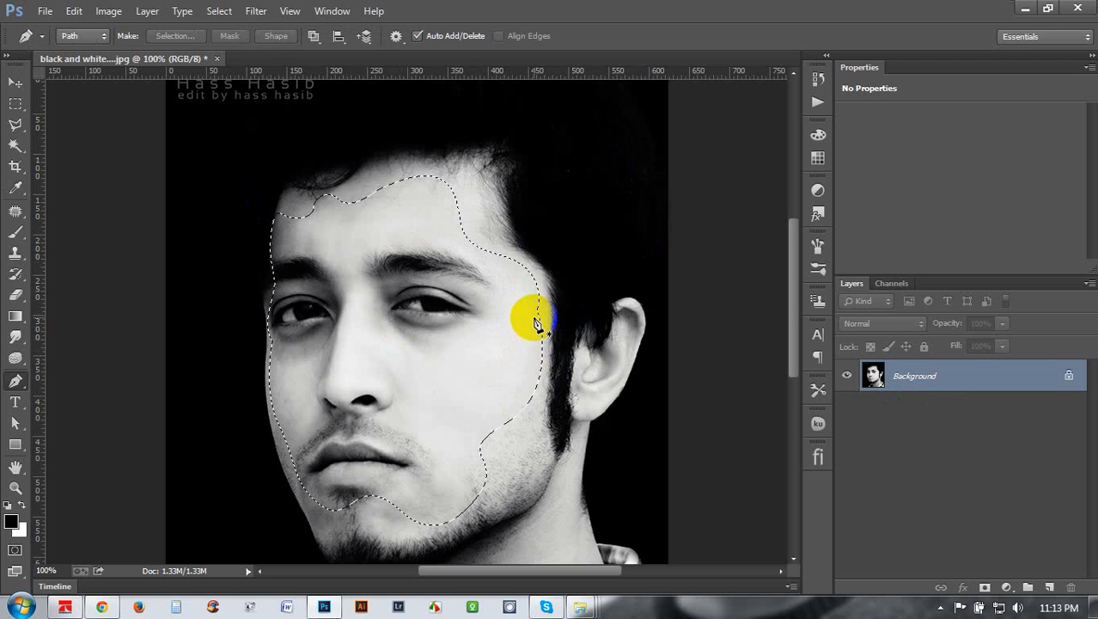
{"action": "key", "text": "ctrl+j"}
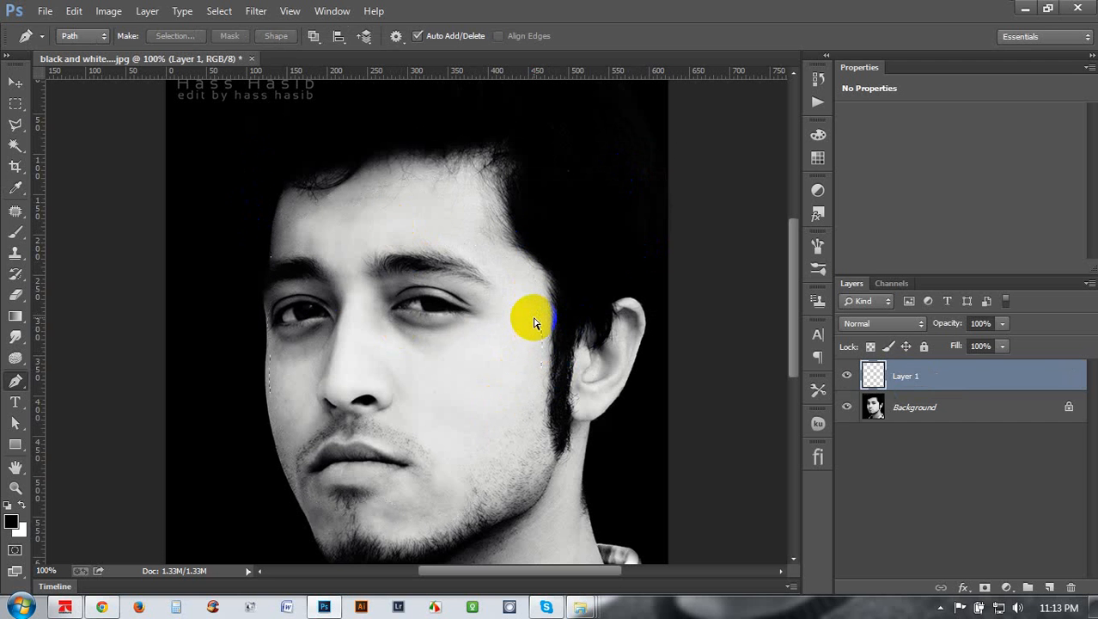
Move the copied face layer left and slightly down so it is offset from the original face.
{"action": "left_click", "coordinate": [16, 81]}
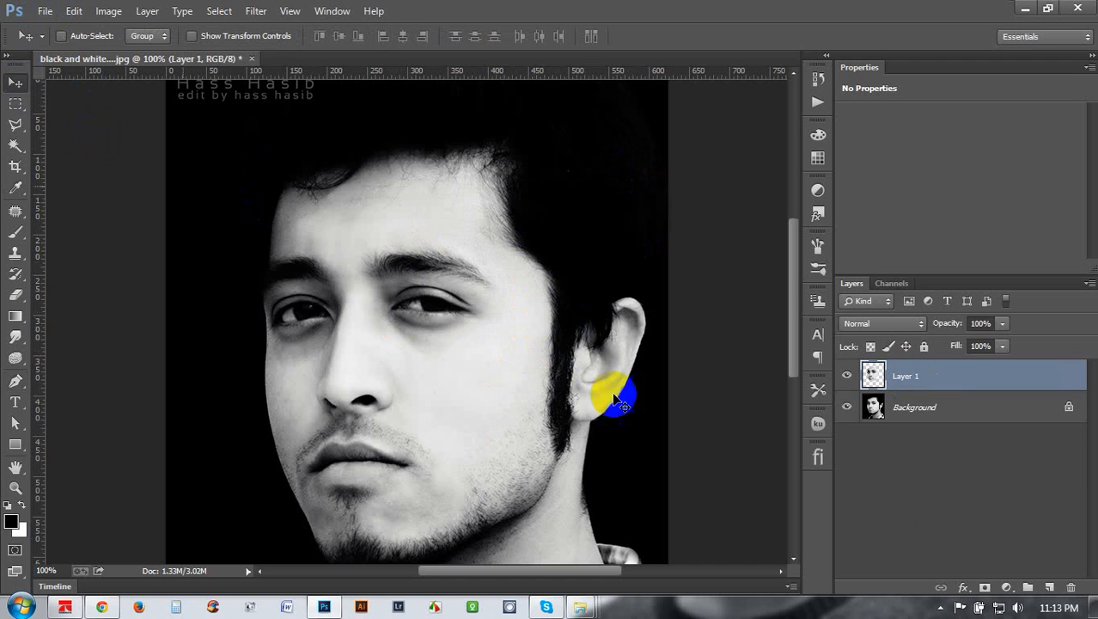
{"action": "left_click_drag", "start_coordinate": [489, 284], "coordinate": [384, 336]}
{"action": "key", "text": "ctrl+z"}
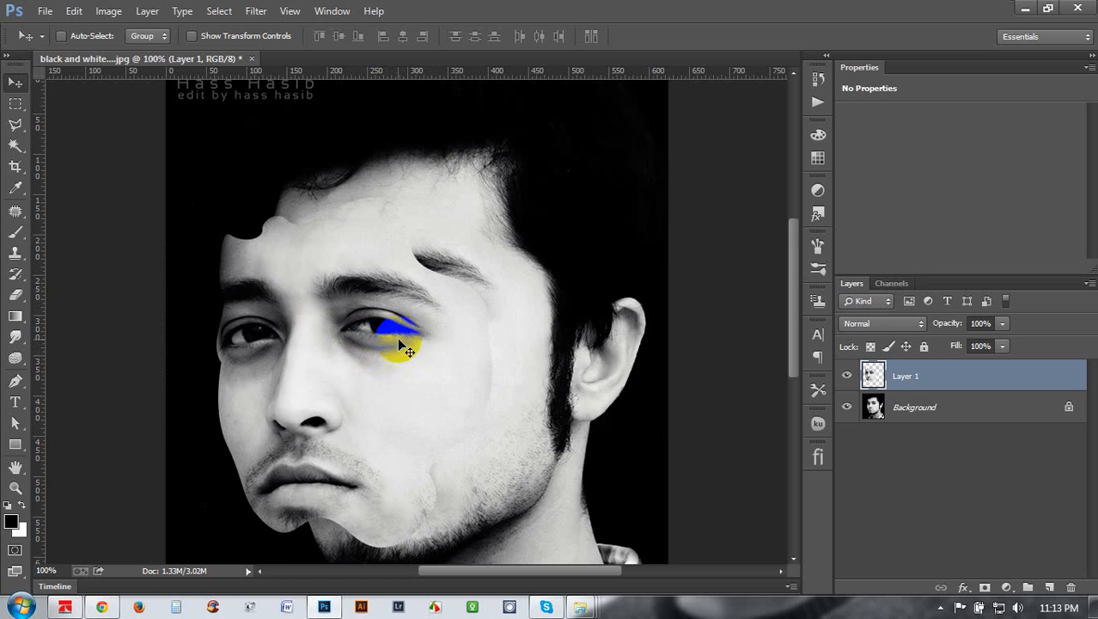
{"action": "key", "text": "ctrl+minus"}
{"action": "key", "text": "ctrl+minus"}
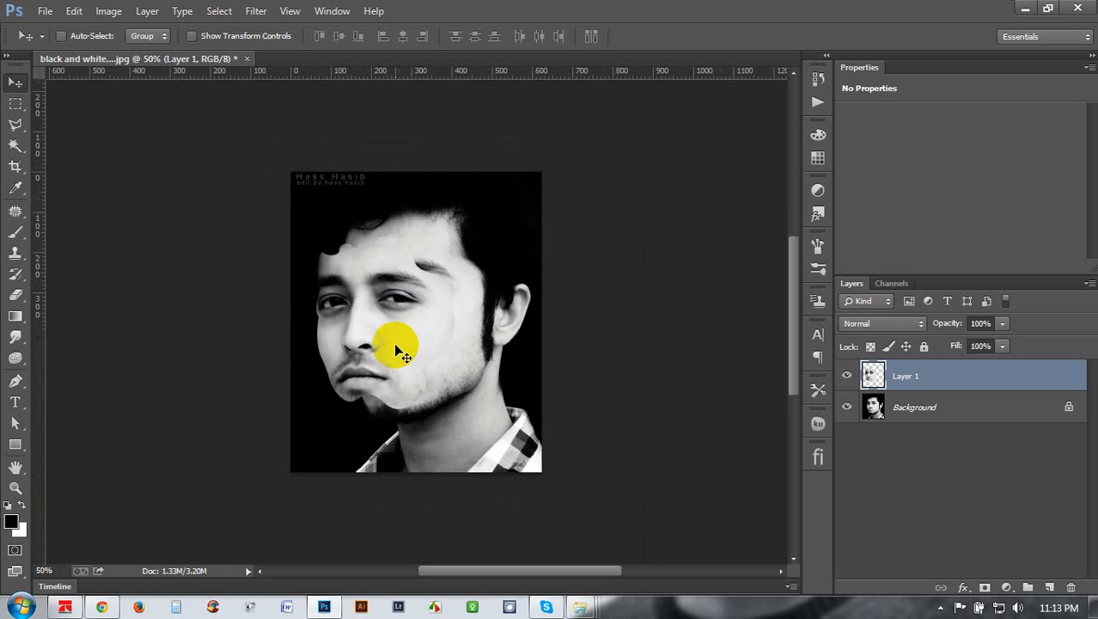
{"action": "key", "text": "ctrl+plus"}
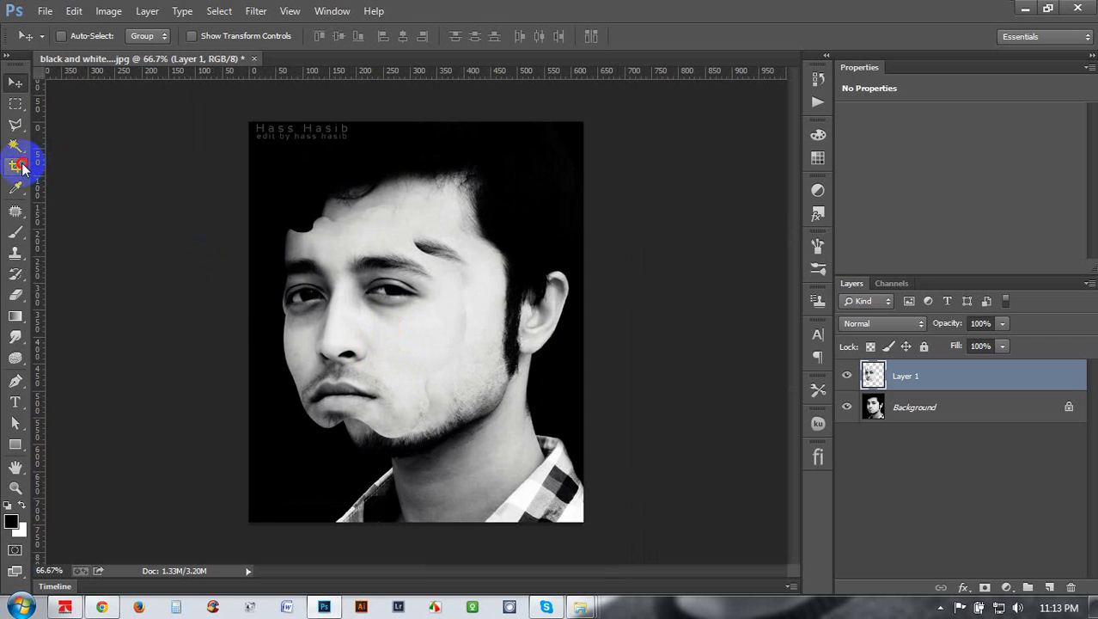
{"action": "left_click", "coordinate": [19, 165]}
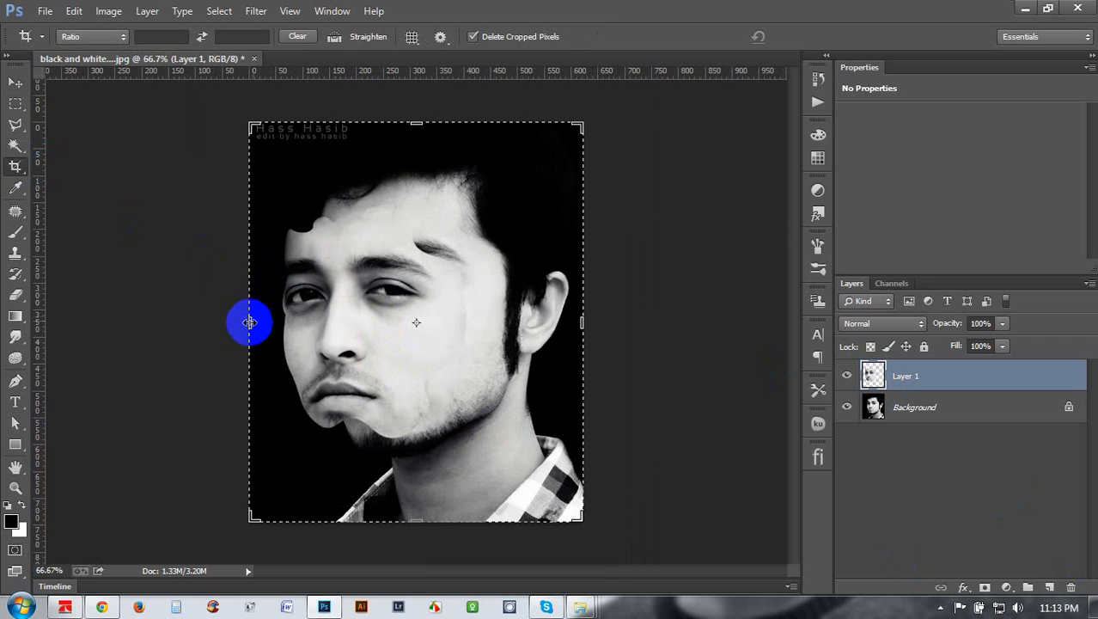
{"action": "left_click_drag", "start_coordinate": [250, 322], "coordinate": [105, 300]}
{"action": "left_click", "coordinate": [809, 36]}
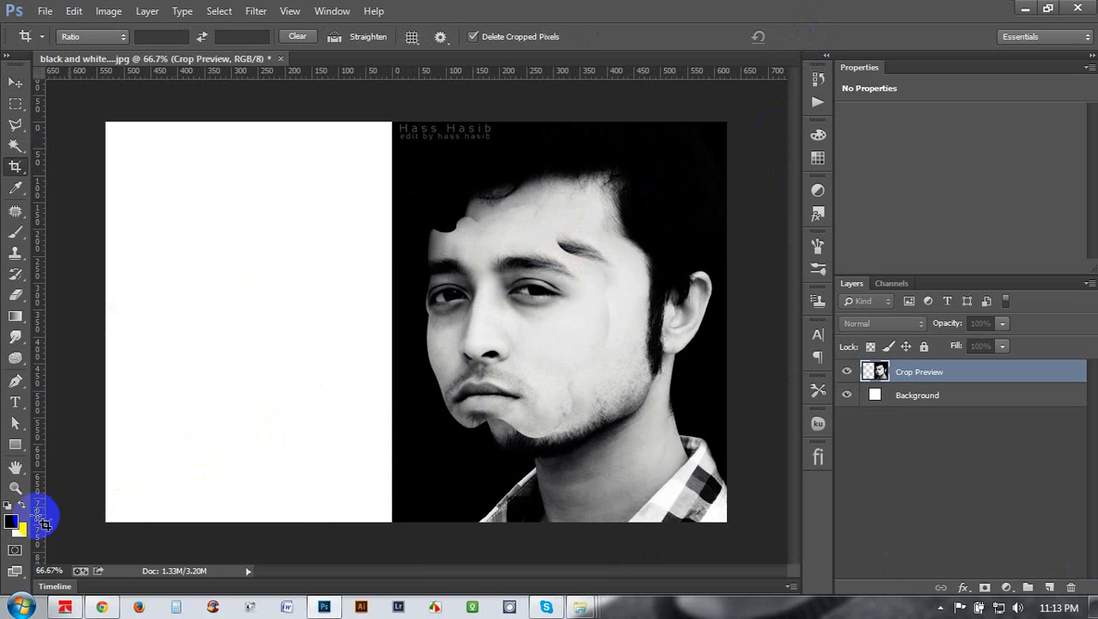
{"action": "key", "text": "ctrl+z"}
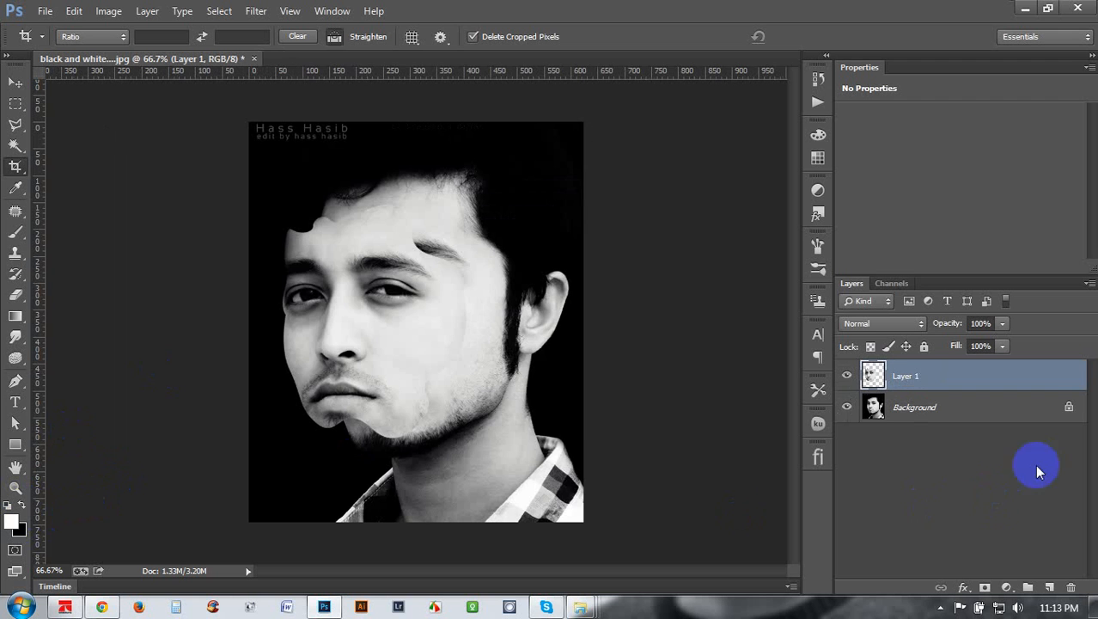
Undo the white canvas extension, unlock the Background layer and re-extend the canvas leftward with transparent space nearly as wide as the portrait.
{"action": "key", "text": "ctrl+z"}
{"action": "left_click_drag", "start_coordinate": [1074, 413], "coordinate": [1071, 587]}
{"action": "key", "text": "ctrl+alt+z"}
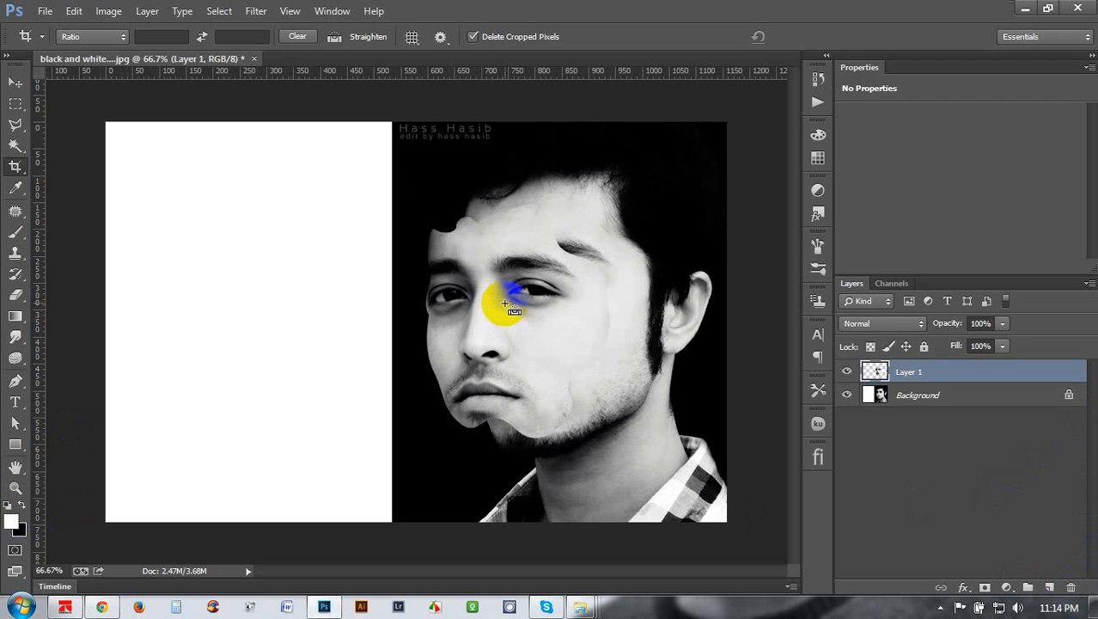
{"action": "key", "text": "ctrl+alt+z"}
{"action": "left_click_drag", "start_coordinate": [249, 322], "coordinate": [93, 277]}
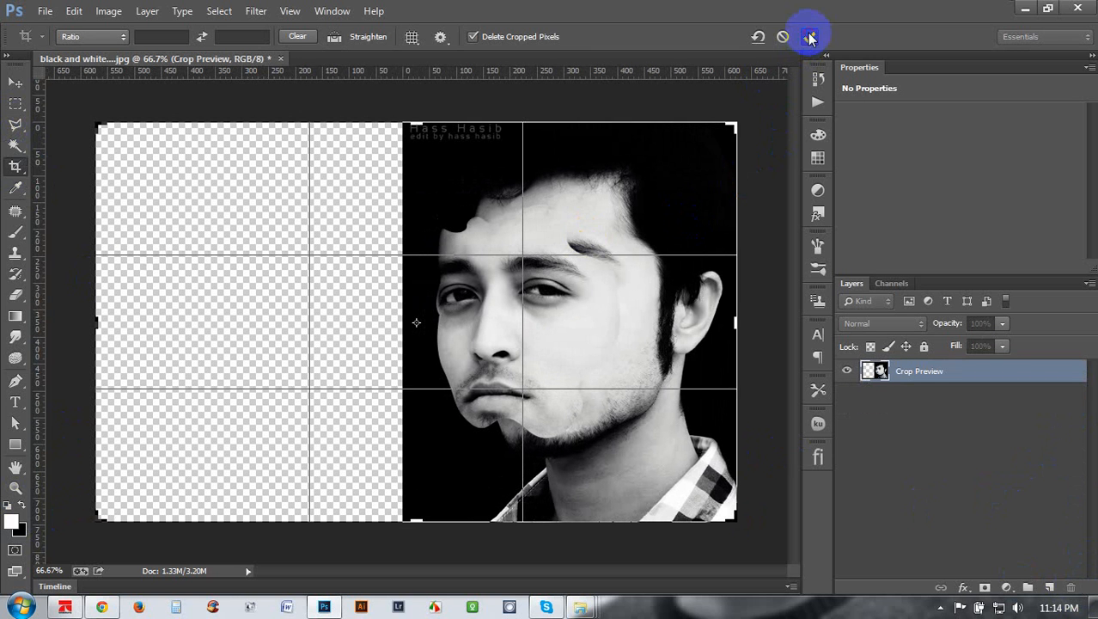
{"action": "left_click", "coordinate": [811, 36]}
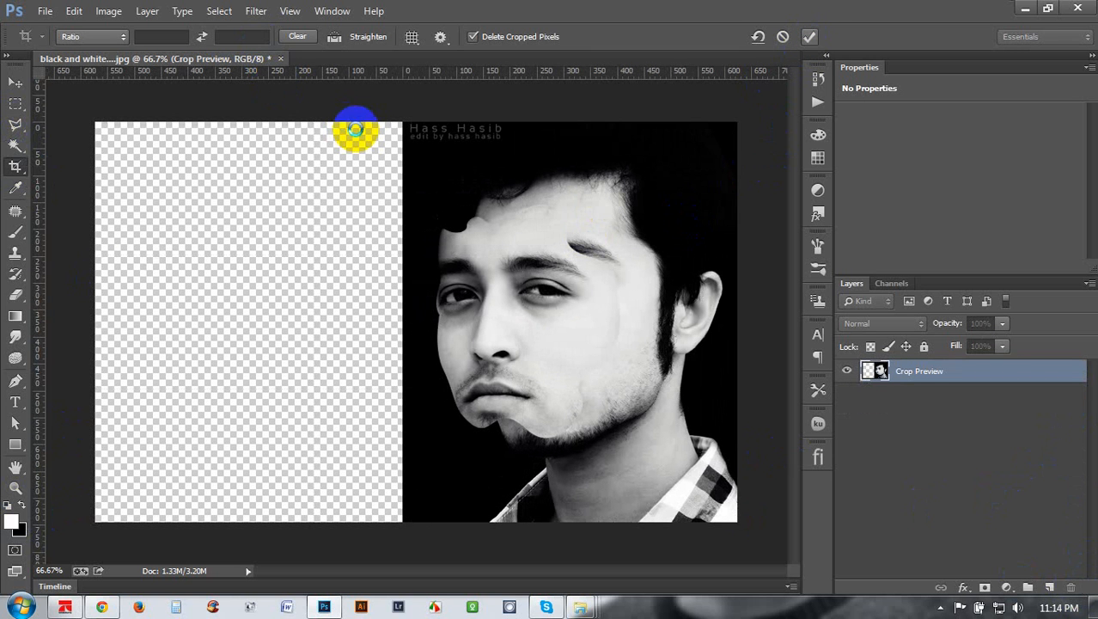
Add a new layer beneath the portrait layer and fill it with the black background color.
{"action": "left_click", "coordinate": [1050, 587]}
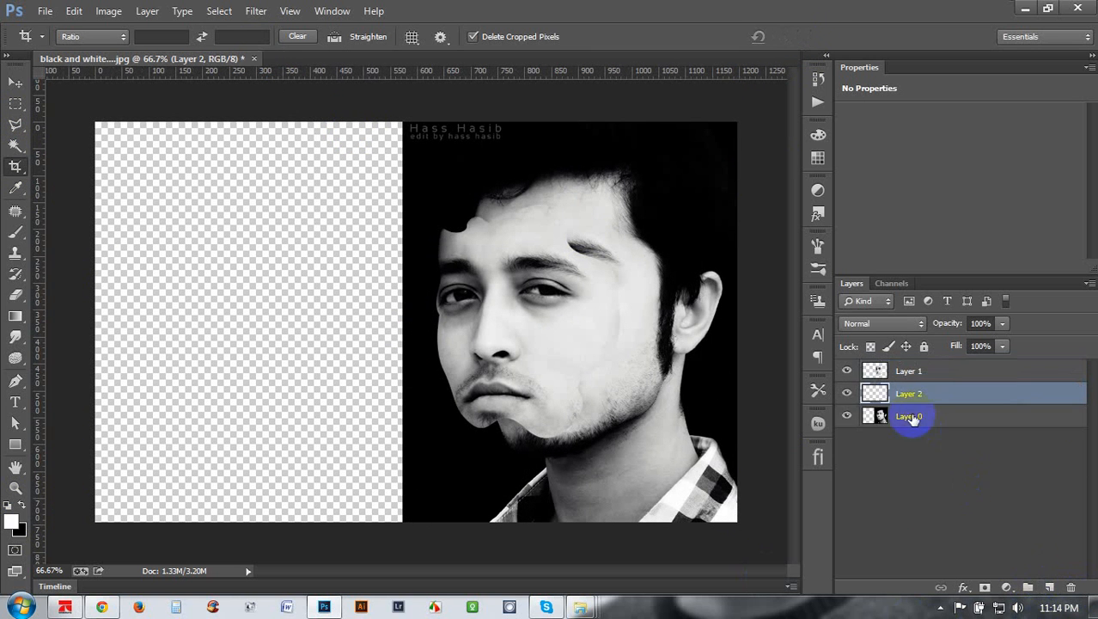
{"action": "left_click_drag", "start_coordinate": [913, 419], "coordinate": [920, 456]}
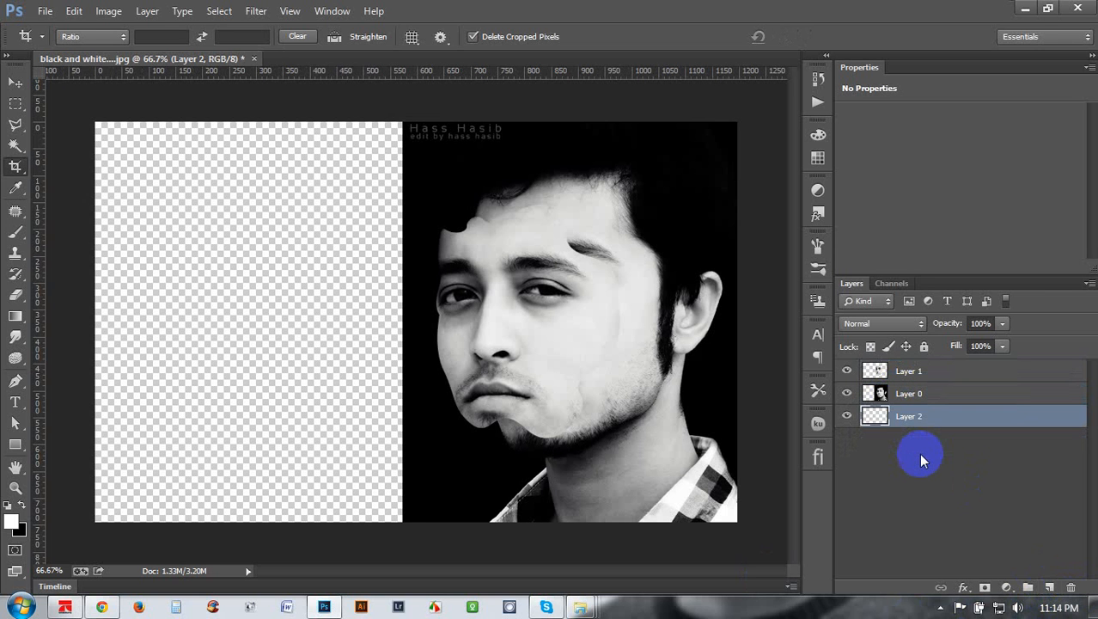
{"action": "key", "text": "ctrl+BackSpace"}
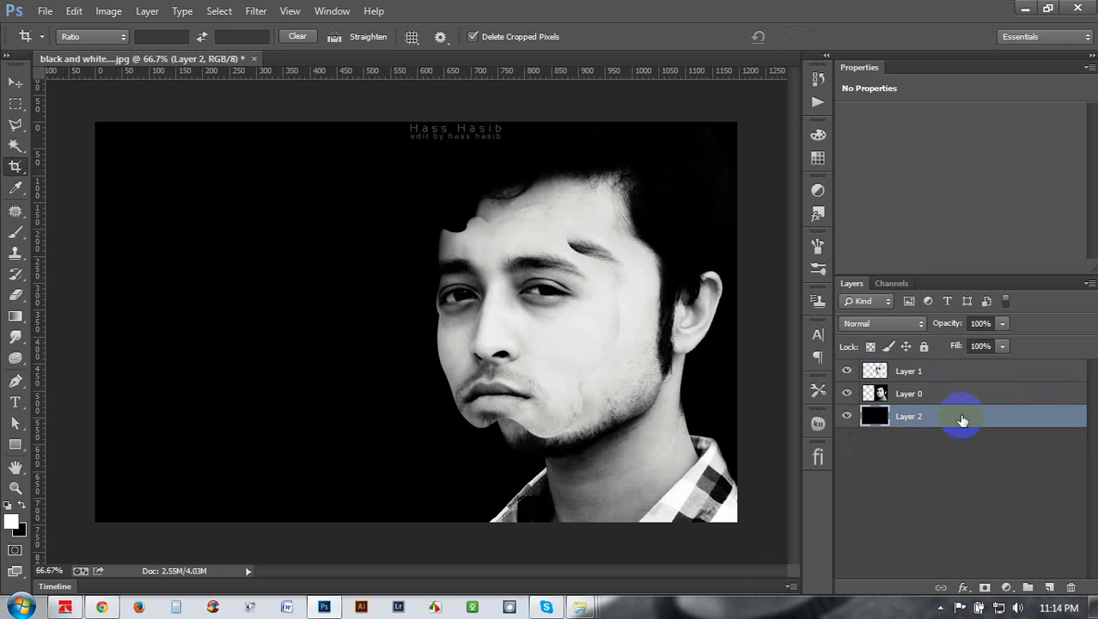
Select the watermark text above the head on Layer 0 with a rectangular marquee and delete it.
{"action": "left_click", "coordinate": [958, 393]}
{"action": "left_click", "coordinate": [16, 102]}
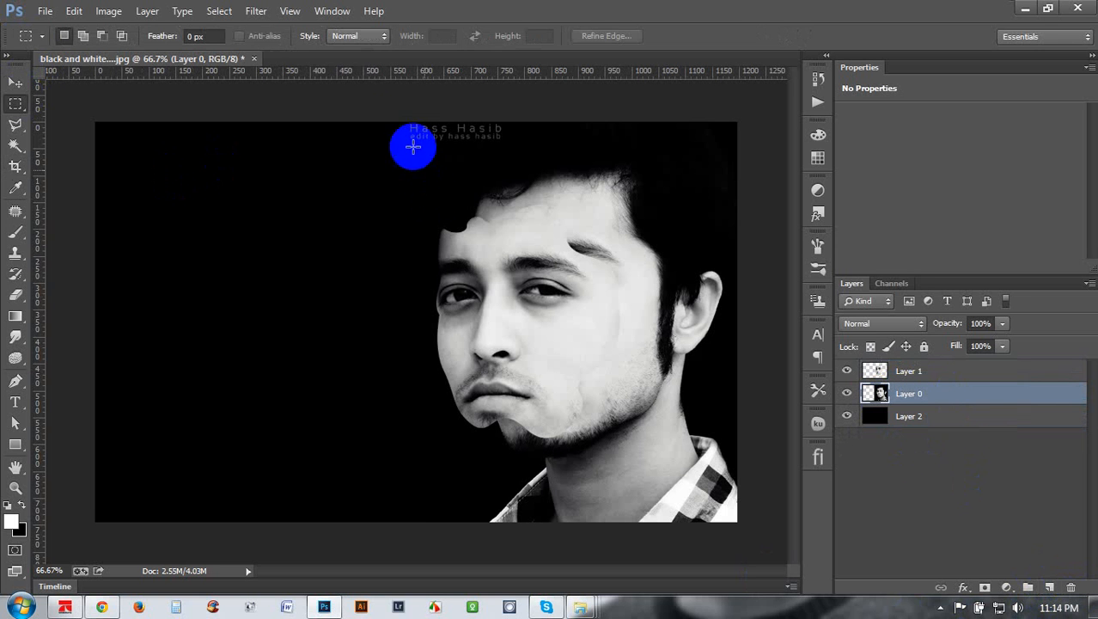
{"action": "left_click_drag", "start_coordinate": [396, 122], "coordinate": [515, 157]}
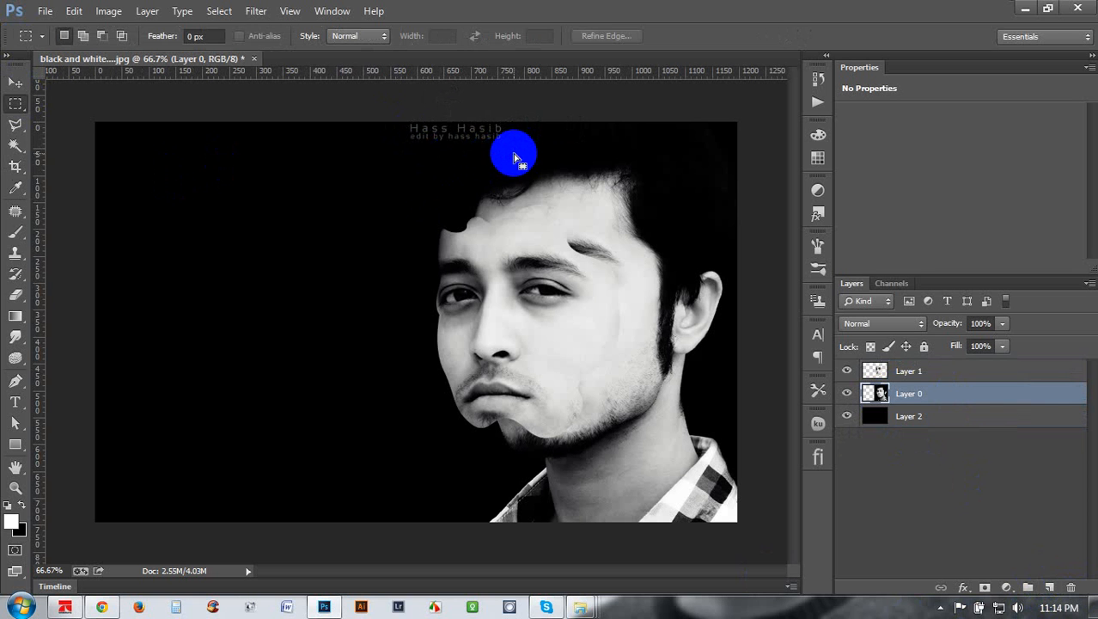
{"action": "key", "text": "Delete"}
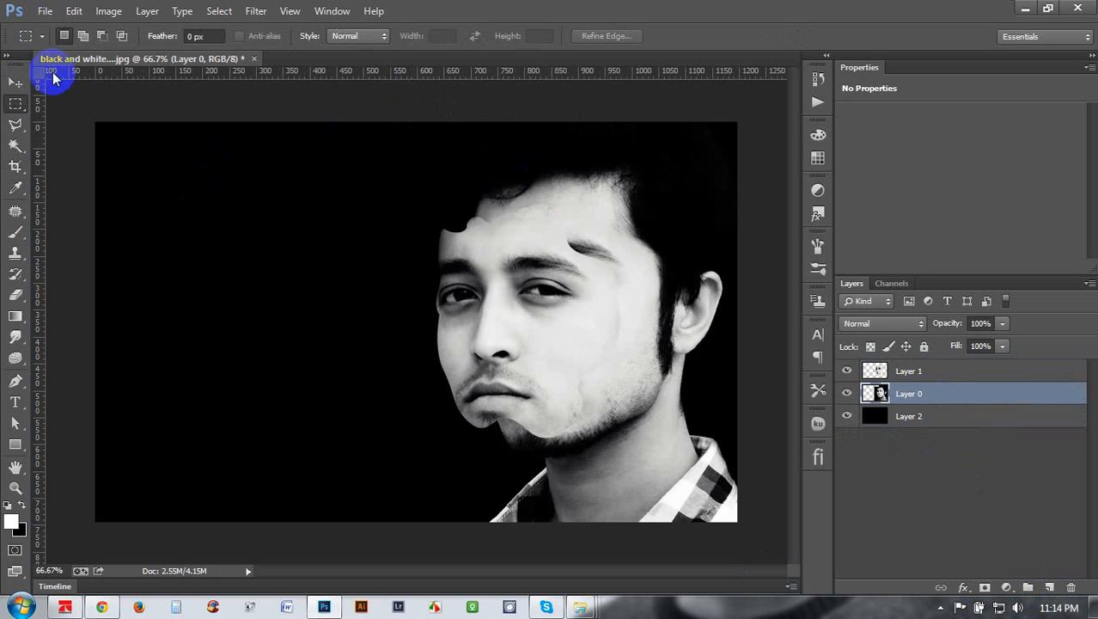
Move the cut-out face on Layer 1 further left and slightly down from the head.
{"action": "left_click", "coordinate": [15, 81]}
{"action": "left_click", "coordinate": [911, 374]}
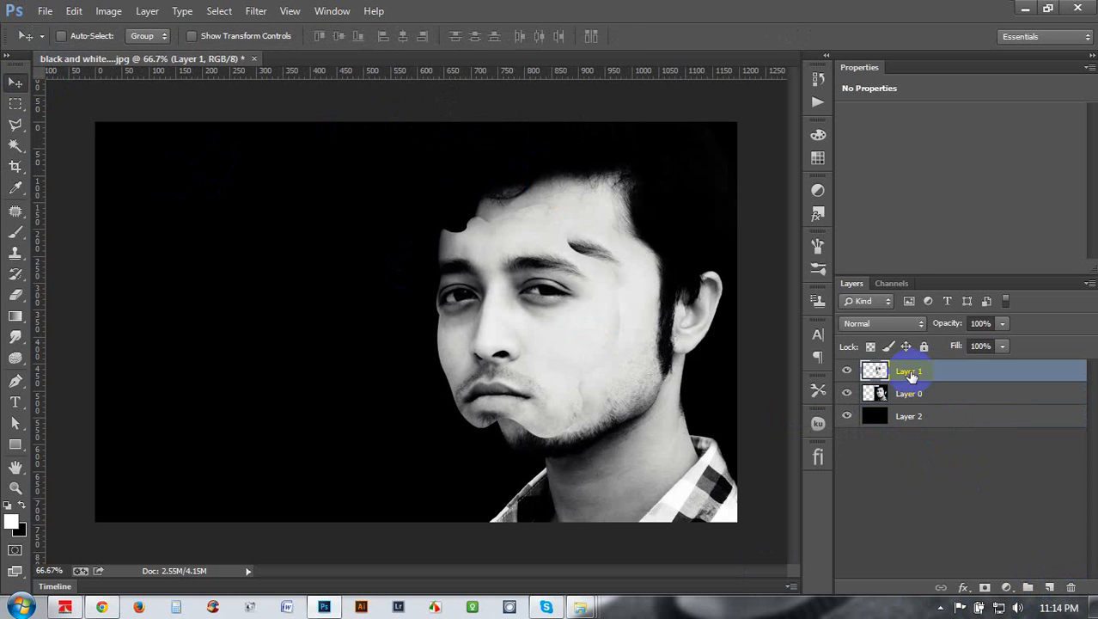
{"action": "left_click_drag", "start_coordinate": [612, 299], "coordinate": [474, 286]}
{"action": "key", "text": "ctrl+plus"}
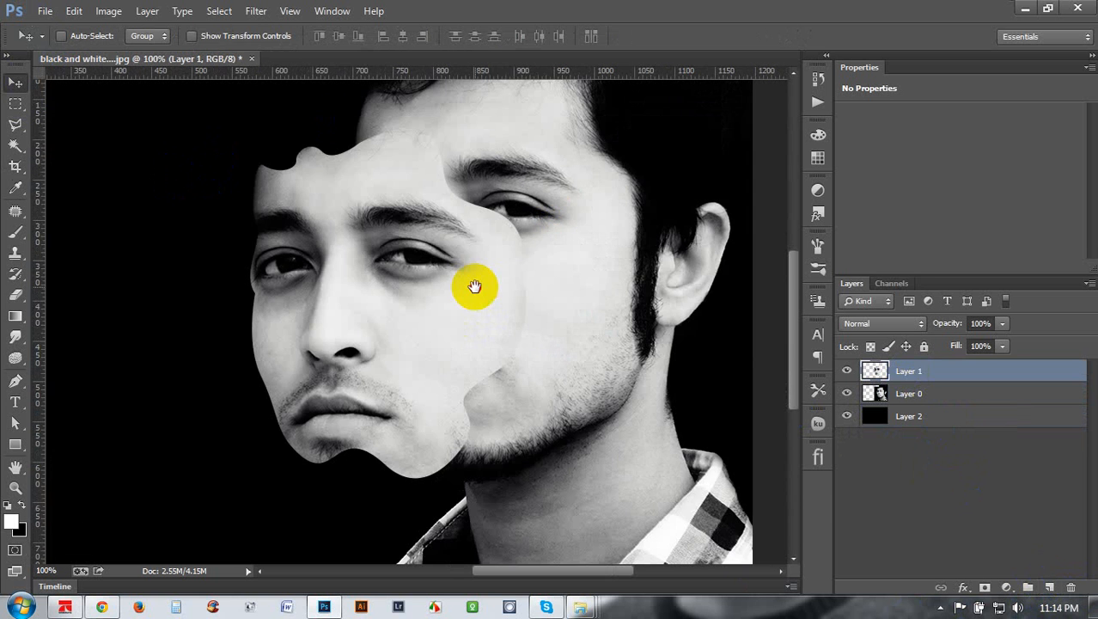
{"action": "key", "text": "ctrl+plus"}
{"action": "key", "text": "ctrl+minus"}
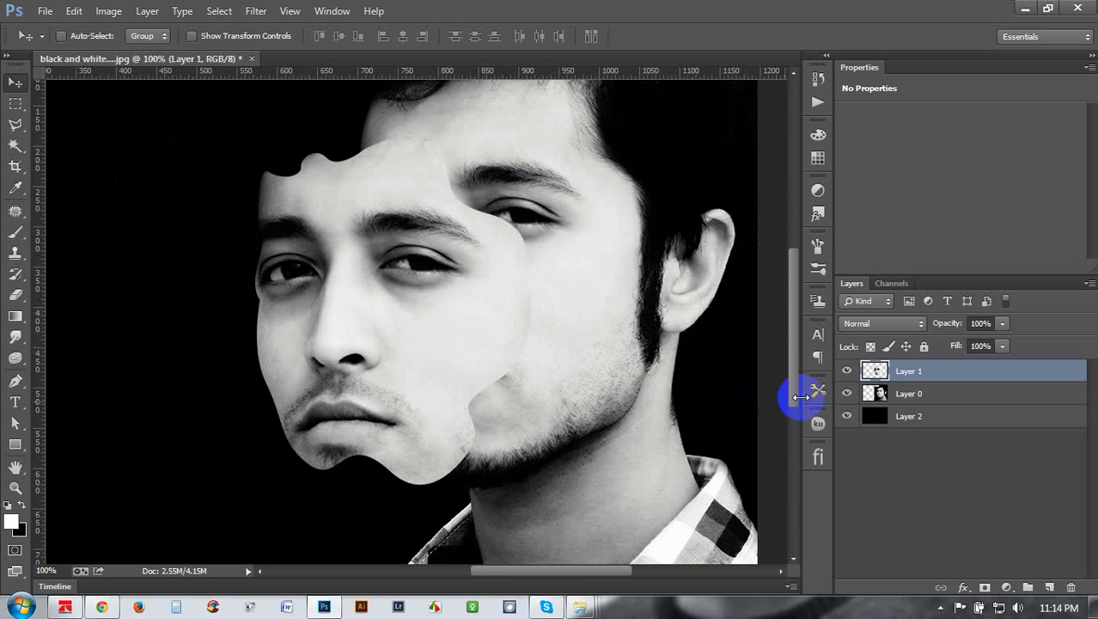
Hide Layer 1 and draw a freehand lasso selection around the near eyebrow on Layer 0.
{"action": "left_click", "coordinate": [847, 371]}
{"action": "left_click", "coordinate": [883, 395]}
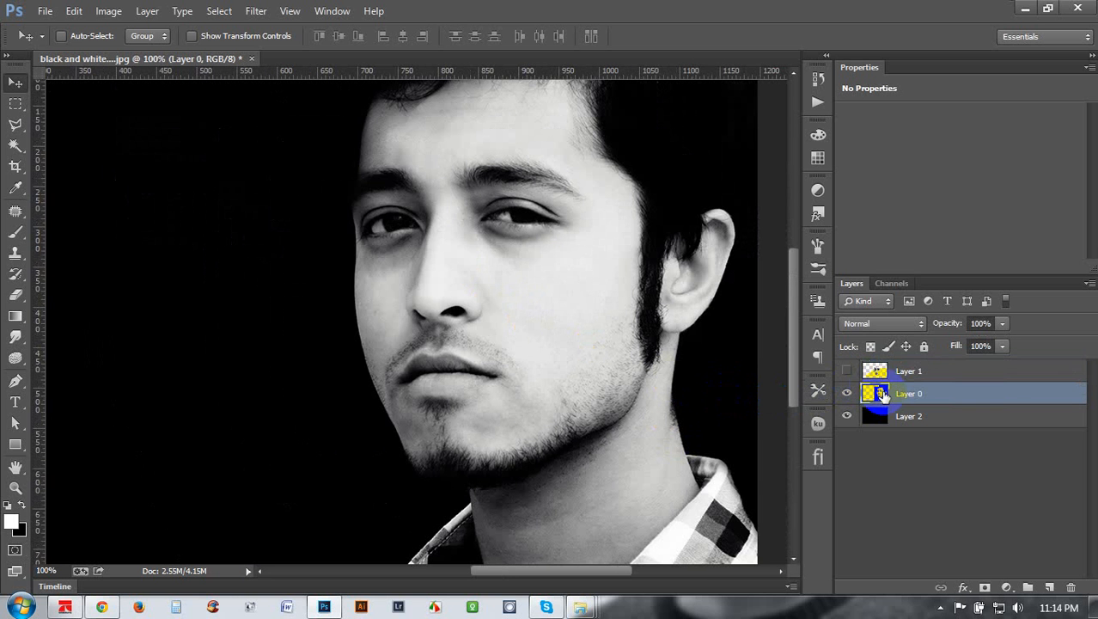
{"action": "key", "text": "ctrl+plus"}
{"action": "scroll", "coordinate": [595, 302], "scroll_direction": "down", "scroll_amount": 3}
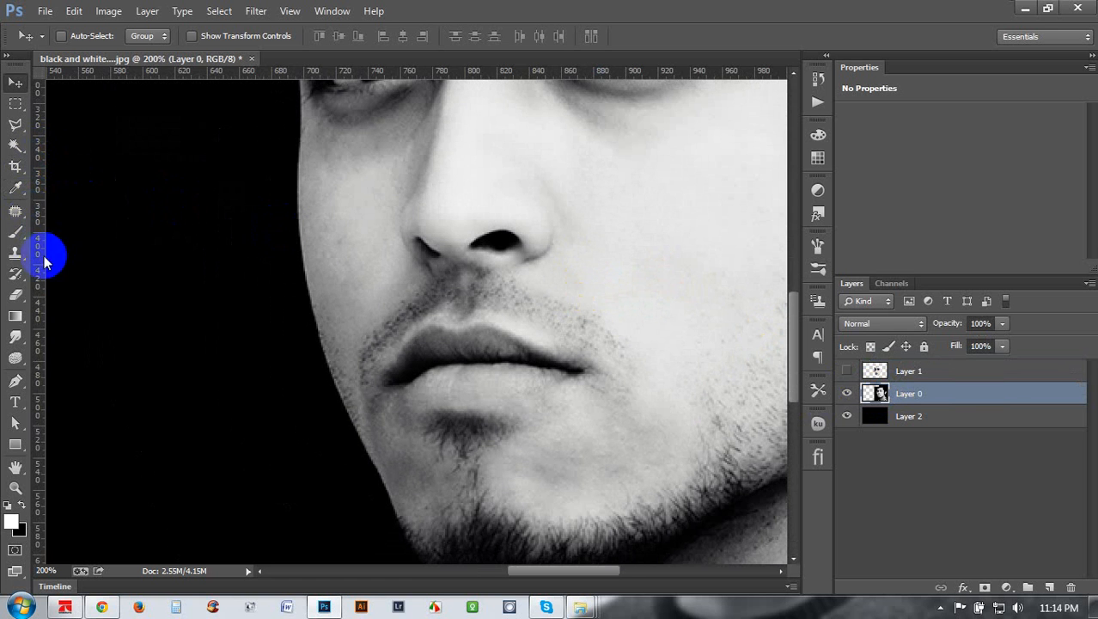
{"action": "left_click_drag", "start_coordinate": [469, 288], "coordinate": [398, 379]}
{"action": "scroll", "coordinate": [565, 323], "scroll_direction": "up", "scroll_amount": 3}
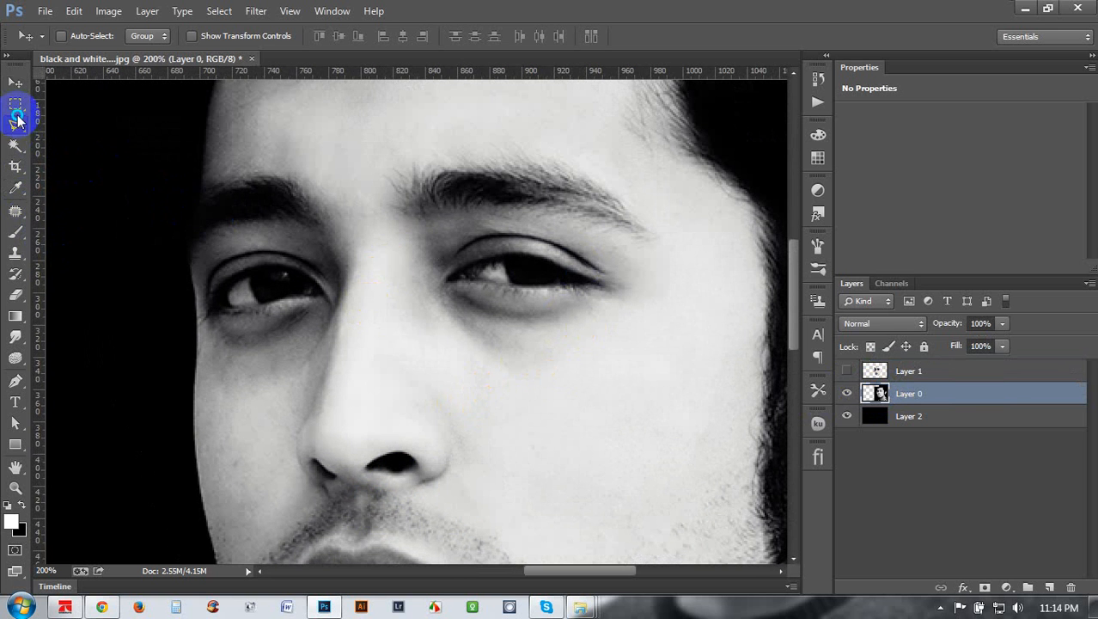
{"action": "left_click_drag", "start_coordinate": [17, 121], "coordinate": [65, 119]}
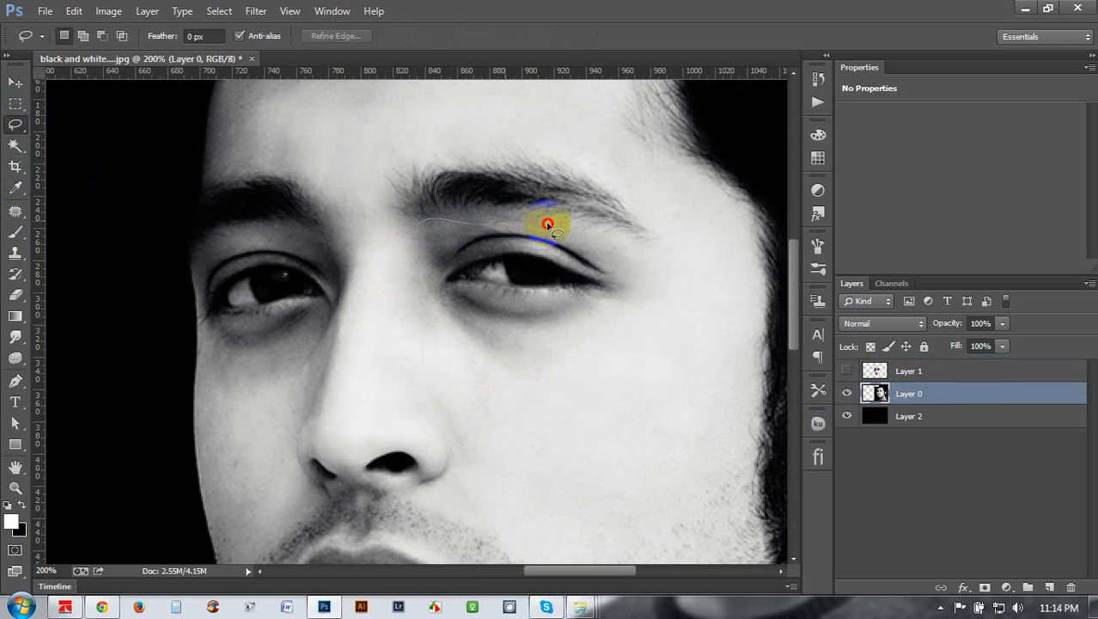
{"action": "mouse_move", "coordinate": [547, 224]}
{"action": "left_mouse_down"}
{"action": "mouse_move", "coordinate": [635, 261]}
{"action": "mouse_move", "coordinate": [660, 255]}
{"action": "mouse_move", "coordinate": [666, 239]}
{"action": "mouse_move", "coordinate": [636, 182]}
{"action": "mouse_move", "coordinate": [596, 153]}
{"action": "mouse_move", "coordinate": [506, 121]}
{"action": "mouse_move", "coordinate": [462, 118]}
{"action": "mouse_move", "coordinate": [395, 140]}
{"action": "mouse_move", "coordinate": [383, 222]}
{"action": "left_mouse_up"}
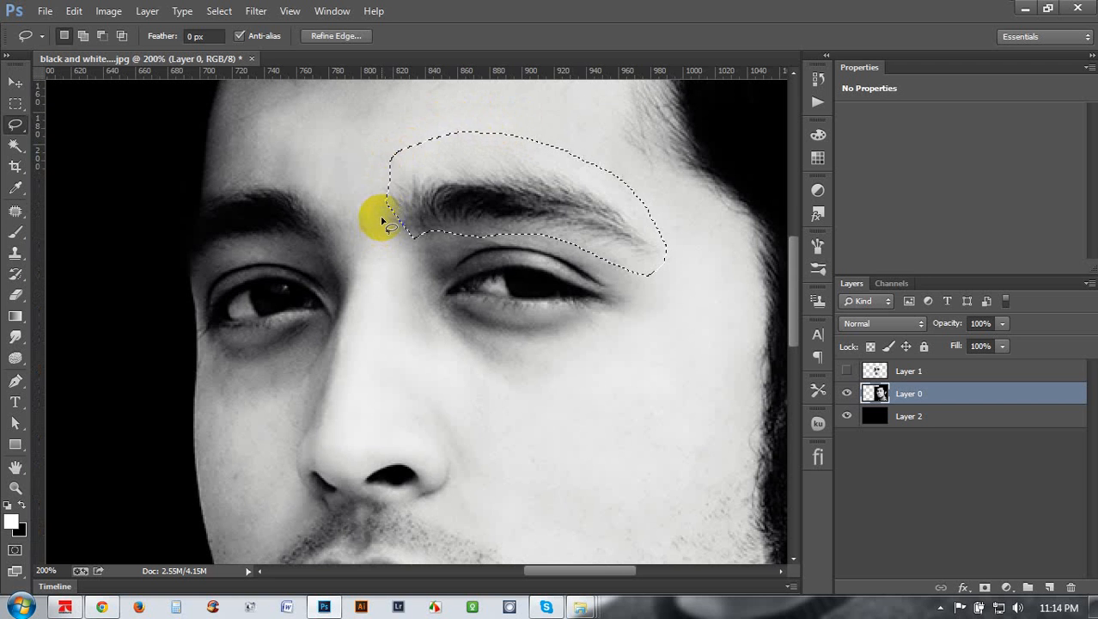
{"action": "scroll", "coordinate": [384, 222], "scroll_direction": "up", "scroll_amount": 3}
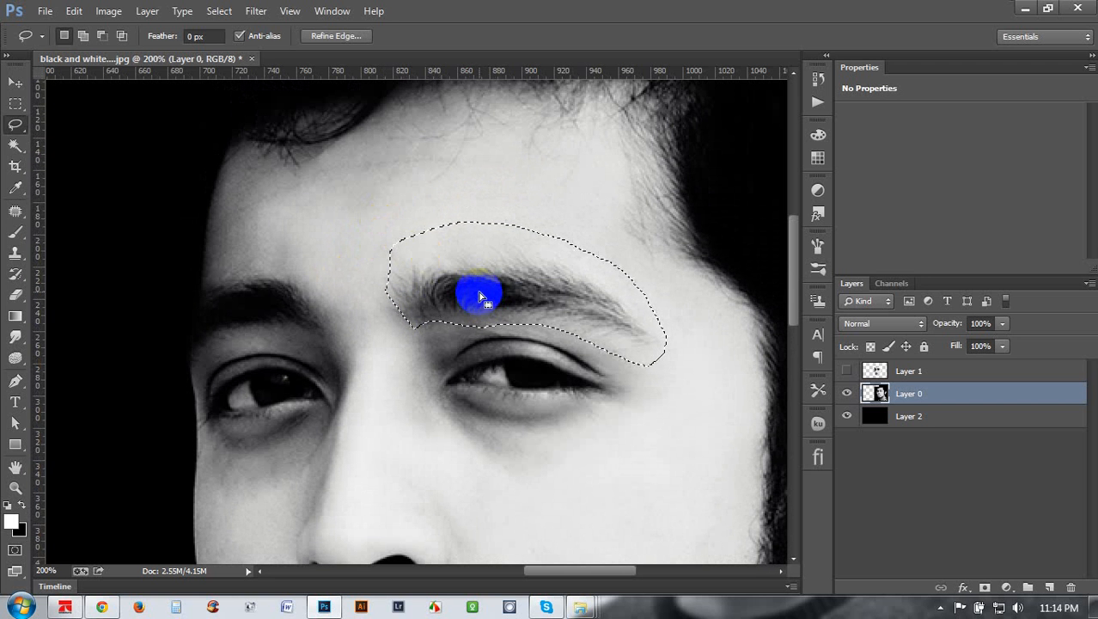
Fill the eyebrow selection using Content-Aware in Normal mode at 100% opacity, and deselect it.
{"action": "key", "text": "shift+F5"}
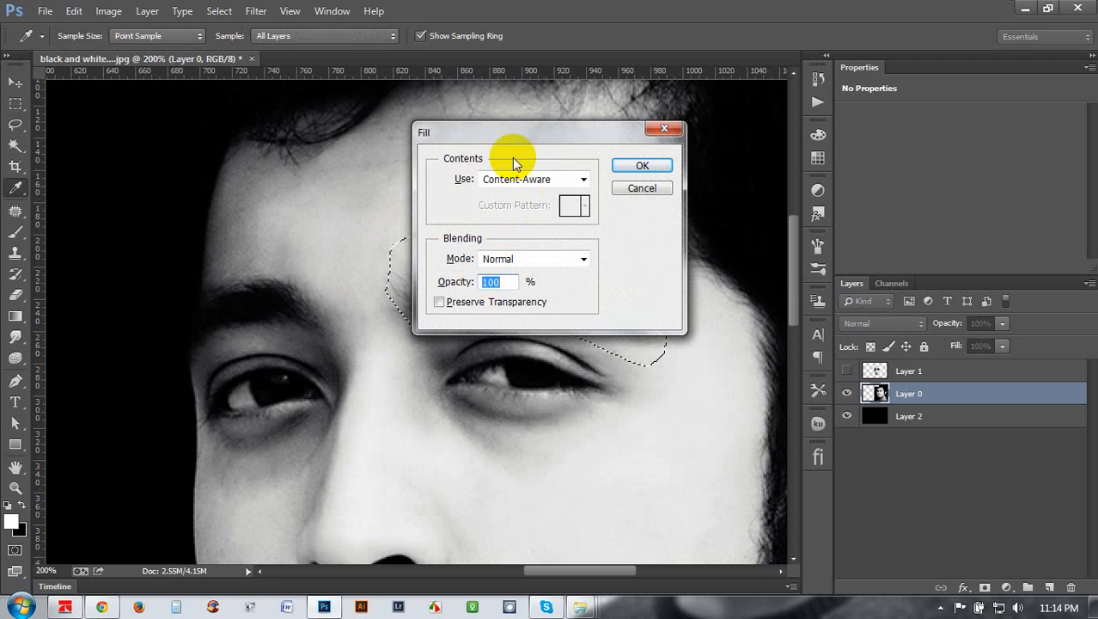
{"action": "left_click", "coordinate": [635, 191]}
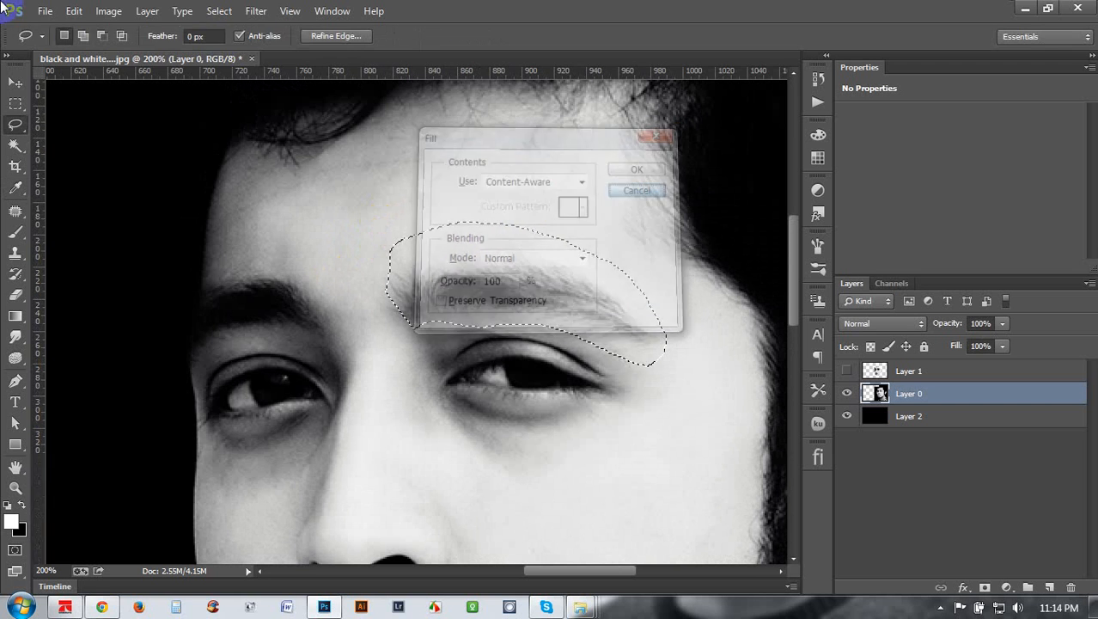
{"action": "left_click", "coordinate": [74, 10]}
{"action": "left_click", "coordinate": [188, 247]}
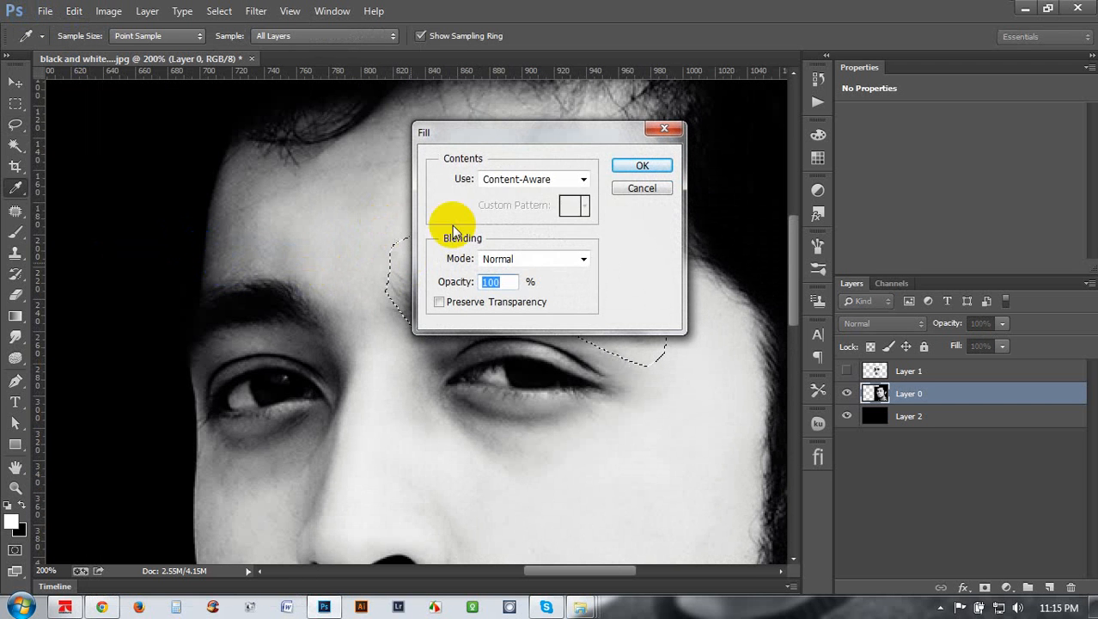
{"action": "left_click", "coordinate": [533, 182]}
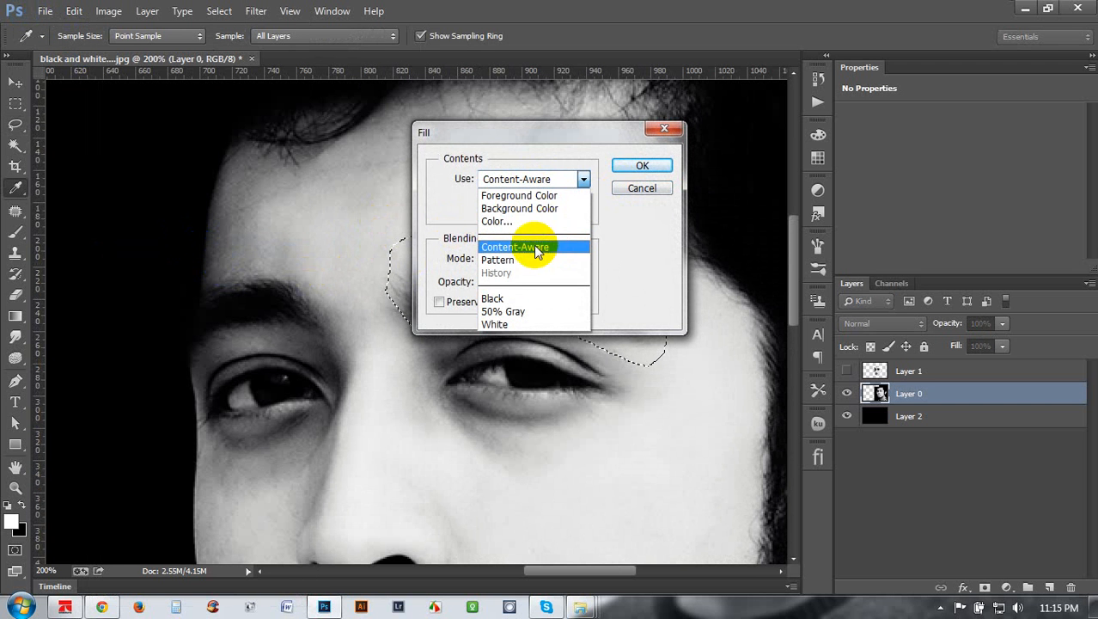
{"action": "left_click", "coordinate": [534, 247]}
{"action": "left_click", "coordinate": [636, 166]}
{"action": "key", "text": "l"}
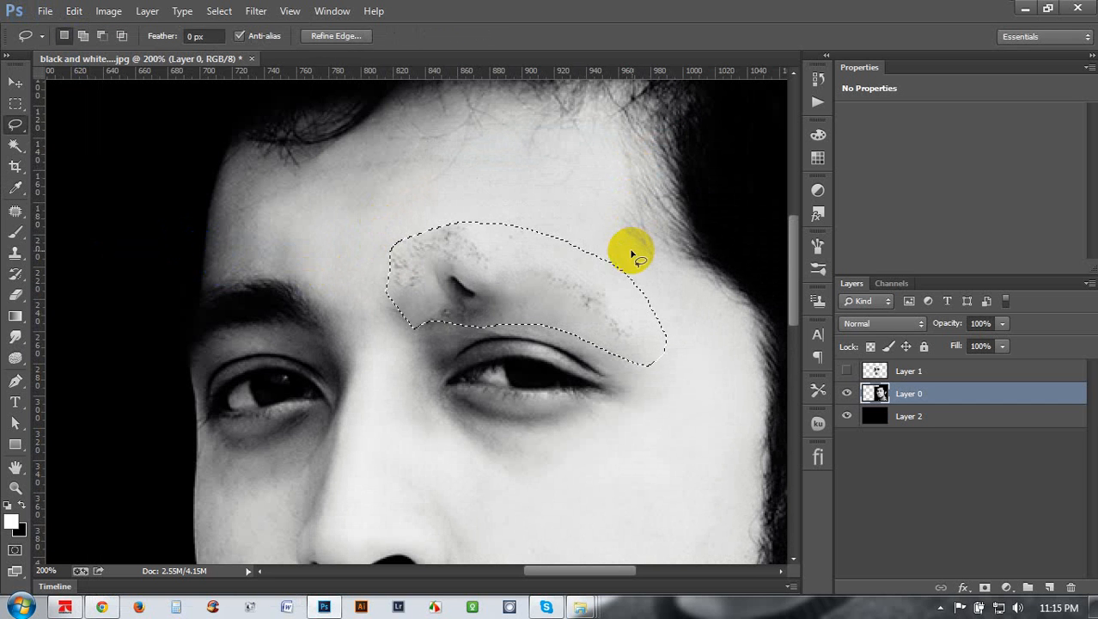
{"action": "left_click", "coordinate": [478, 289]}
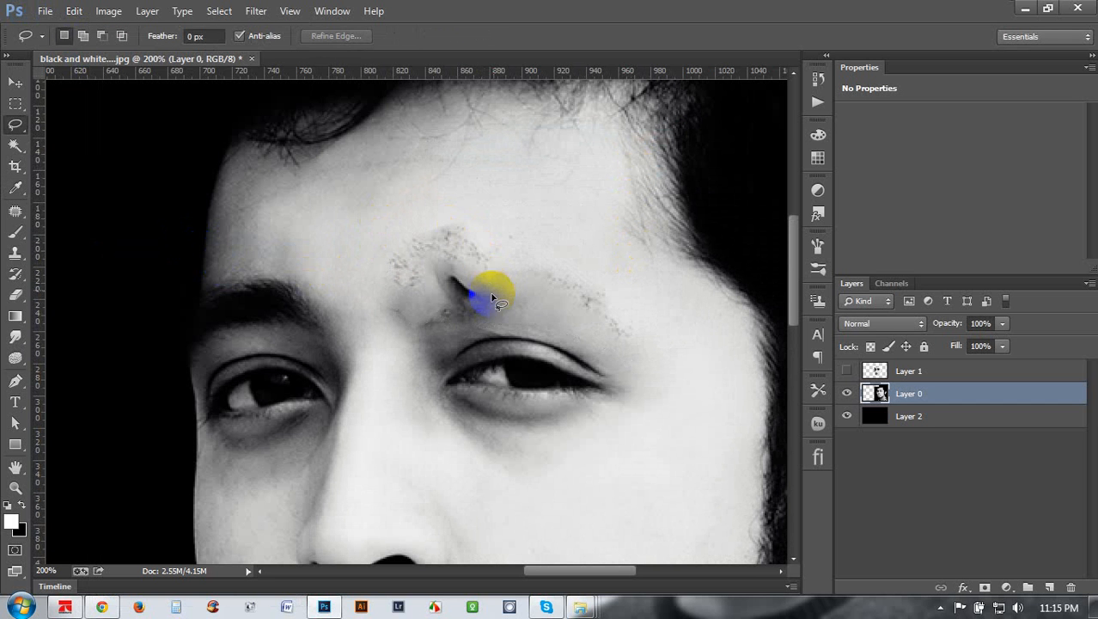
Clone clean forehead skin over the leftover eyebrow marks with a 40-pixel Clone Stamp at 100% opacity.
{"action": "left_click", "coordinate": [23, 220]}
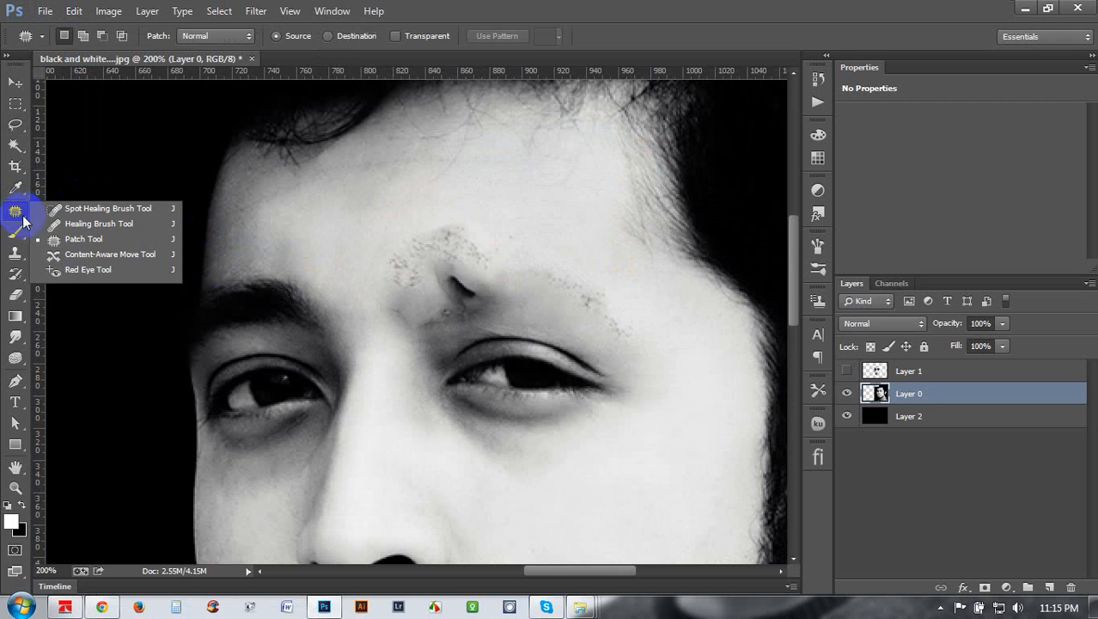
{"action": "mouse_move", "coordinate": [16, 253]}
{"action": "left_mouse_down"}
{"action": "mouse_move", "coordinate": [62, 265]}
{"action": "mouse_move", "coordinate": [61, 248]}
{"action": "left_mouse_up"}
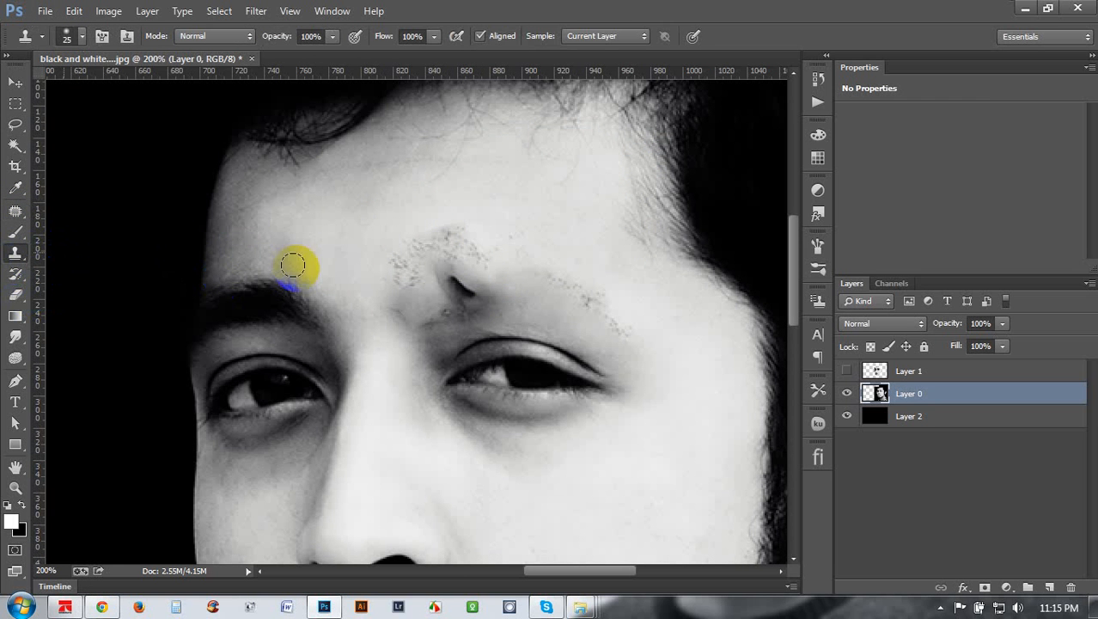
{"action": "left_click", "coordinate": [346, 235], "text": "alt"}
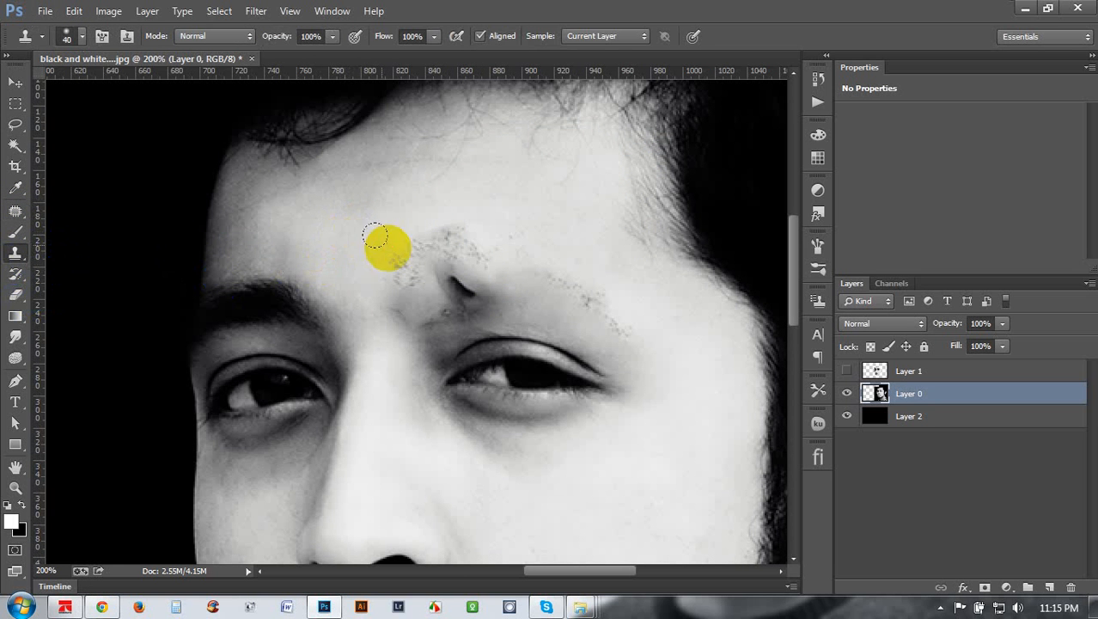
{"action": "mouse_move", "coordinate": [386, 247]}
{"action": "left_mouse_down"}
{"action": "mouse_move", "coordinate": [452, 273]}
{"action": "mouse_move", "coordinate": [383, 293]}
{"action": "mouse_move", "coordinate": [397, 297]}
{"action": "mouse_move", "coordinate": [372, 254]}
{"action": "left_mouse_up"}
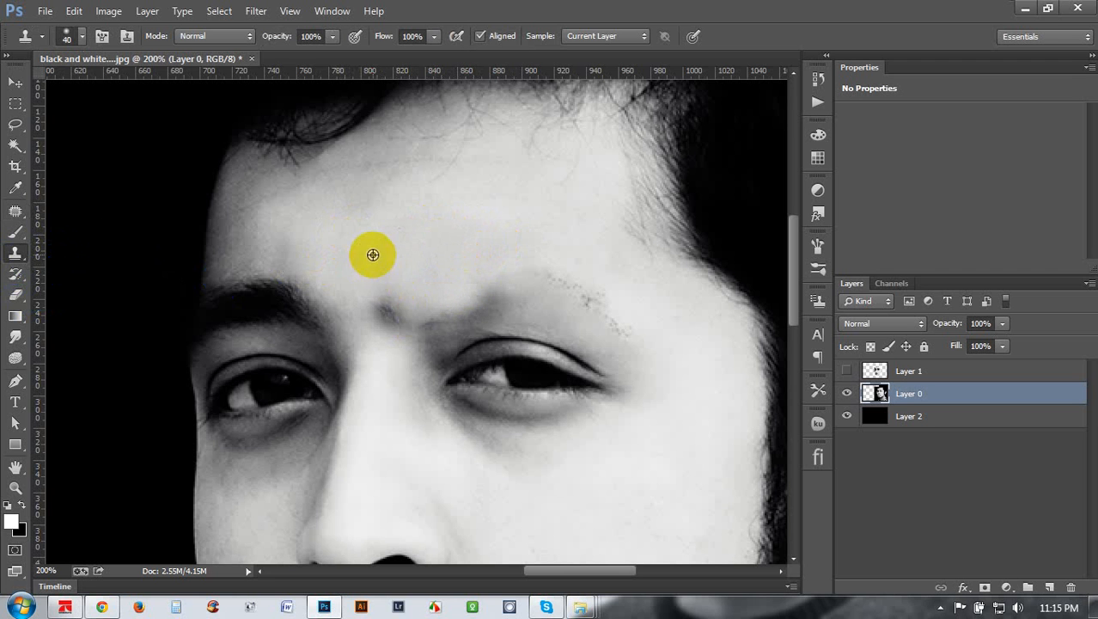
{"action": "key", "text": "ctrl+z"}
{"action": "left_click", "coordinate": [373, 263], "text": "alt"}
{"action": "mouse_move", "coordinate": [405, 309]}
{"action": "left_mouse_down"}
{"action": "mouse_move", "coordinate": [522, 267]}
{"action": "mouse_move", "coordinate": [585, 289]}
{"action": "mouse_move", "coordinate": [628, 328]}
{"action": "left_mouse_up"}
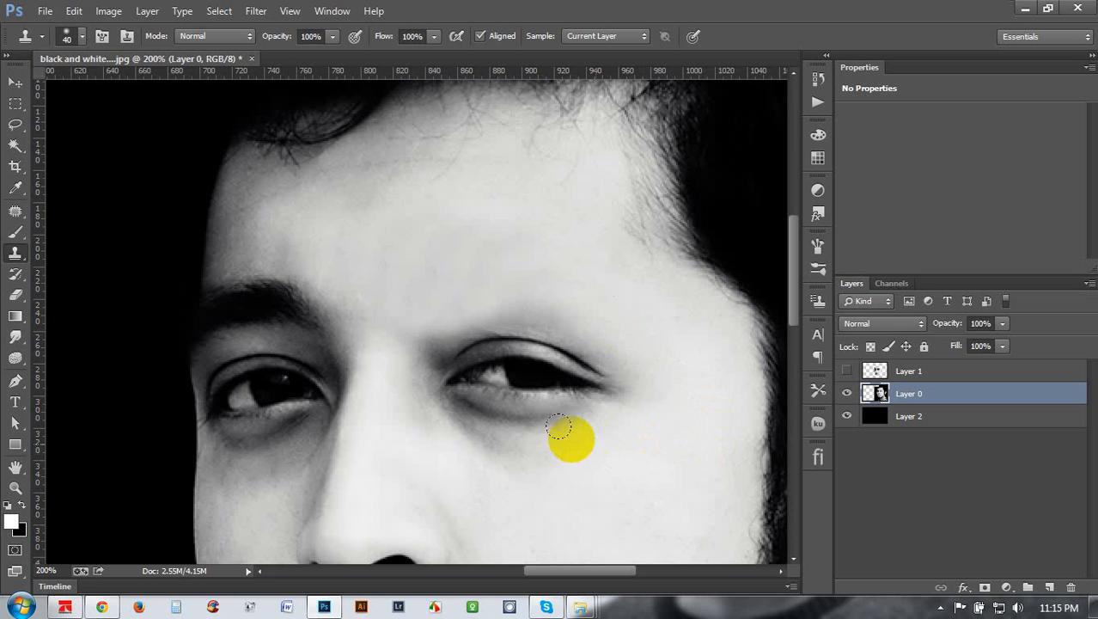
Clone cheek skin over the shadow and lower lid beneath the near eye and around its inner corner.
{"action": "left_click", "coordinate": [523, 442]}
{"action": "mouse_move", "coordinate": [523, 442]}
{"action": "left_mouse_down"}
{"action": "mouse_move", "coordinate": [488, 444]}
{"action": "mouse_move", "coordinate": [461, 427]}
{"action": "mouse_move", "coordinate": [522, 448]}
{"action": "left_mouse_up"}
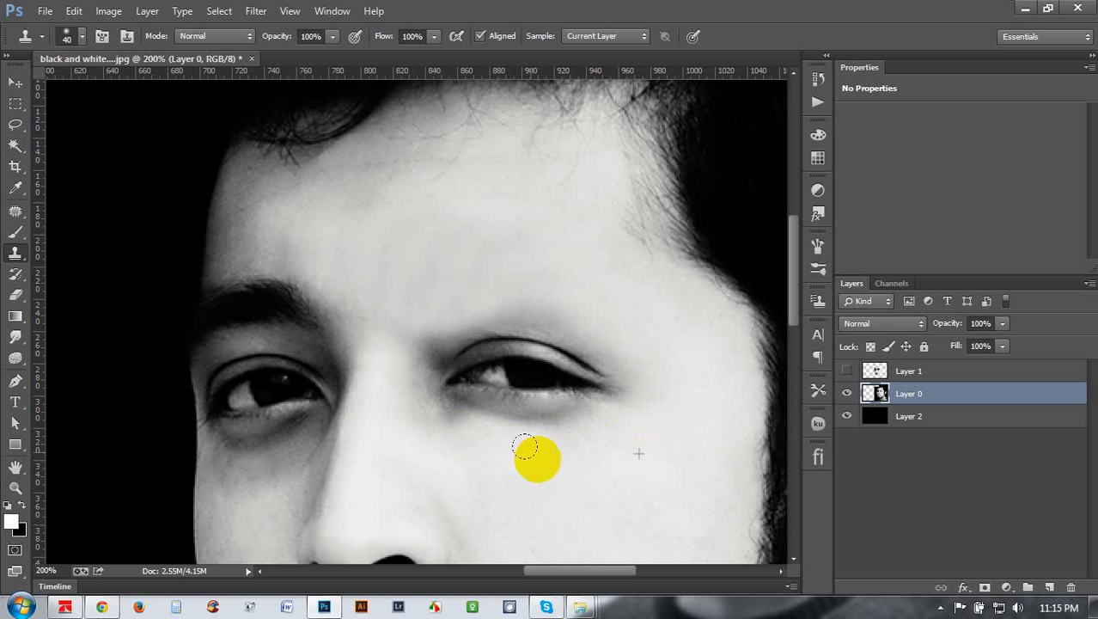
{"action": "mouse_move", "coordinate": [623, 395]}
{"action": "left_mouse_down"}
{"action": "mouse_move", "coordinate": [509, 411]}
{"action": "mouse_move", "coordinate": [456, 393]}
{"action": "mouse_move", "coordinate": [450, 416]}
{"action": "mouse_move", "coordinate": [406, 379]}
{"action": "mouse_move", "coordinate": [434, 348]}
{"action": "left_mouse_up"}
{"action": "key", "text": "ctrl+z"}
{"action": "left_click", "coordinate": [528, 473], "text": "alt"}
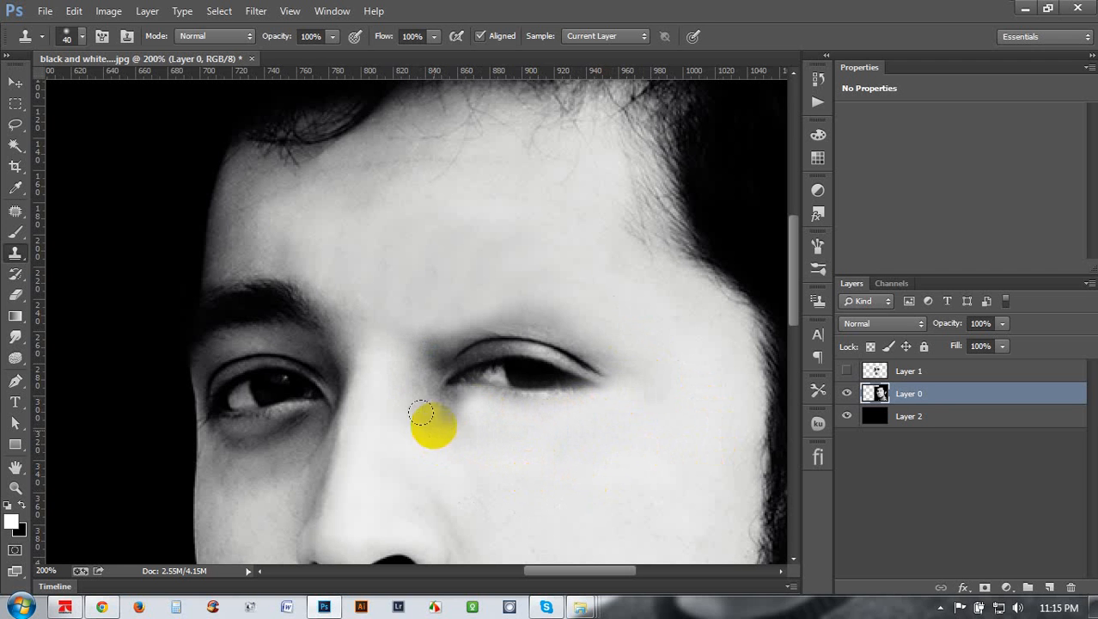
{"action": "mouse_move", "coordinate": [419, 396]}
{"action": "left_mouse_down"}
{"action": "mouse_move", "coordinate": [407, 352]}
{"action": "mouse_move", "coordinate": [469, 426]}
{"action": "left_mouse_up"}
Clone surrounding skin over the rest of the near eye, covering its inner corner, eyeball, upper lid and outer corner.
{"action": "left_click", "coordinate": [543, 476], "text": "alt"}
{"action": "left_click_drag", "start_coordinate": [437, 342], "coordinate": [499, 388]}
{"action": "left_click", "coordinate": [559, 456], "text": "alt"}
{"action": "left_click_drag", "start_coordinate": [516, 370], "coordinate": [602, 378]}
{"action": "left_click", "coordinate": [486, 302], "text": "alt"}
{"action": "mouse_move", "coordinate": [526, 395]}
{"action": "left_mouse_down"}
{"action": "mouse_move", "coordinate": [507, 360]}
{"action": "mouse_move", "coordinate": [509, 326]}
{"action": "mouse_move", "coordinate": [541, 401]}
{"action": "mouse_move", "coordinate": [520, 377]}
{"action": "mouse_move", "coordinate": [524, 412]}
{"action": "mouse_move", "coordinate": [494, 372]}
{"action": "mouse_move", "coordinate": [586, 380]}
{"action": "mouse_move", "coordinate": [629, 492]}
{"action": "mouse_move", "coordinate": [440, 346]}
{"action": "mouse_move", "coordinate": [515, 399]}
{"action": "mouse_move", "coordinate": [513, 356]}
{"action": "mouse_move", "coordinate": [537, 345]}
{"action": "mouse_move", "coordinate": [559, 326]}
{"action": "left_mouse_up"}
{"action": "left_click", "coordinate": [522, 336]}
{"action": "left_click", "coordinate": [629, 491], "text": "alt"}
{"action": "left_click_drag", "start_coordinate": [631, 365], "coordinate": [637, 402]}
Undo the last clone stroke and stamp freshly sampled cheek skin over the grey smudge near the temple.
{"action": "left_click_drag", "start_coordinate": [584, 459], "coordinate": [504, 341]}
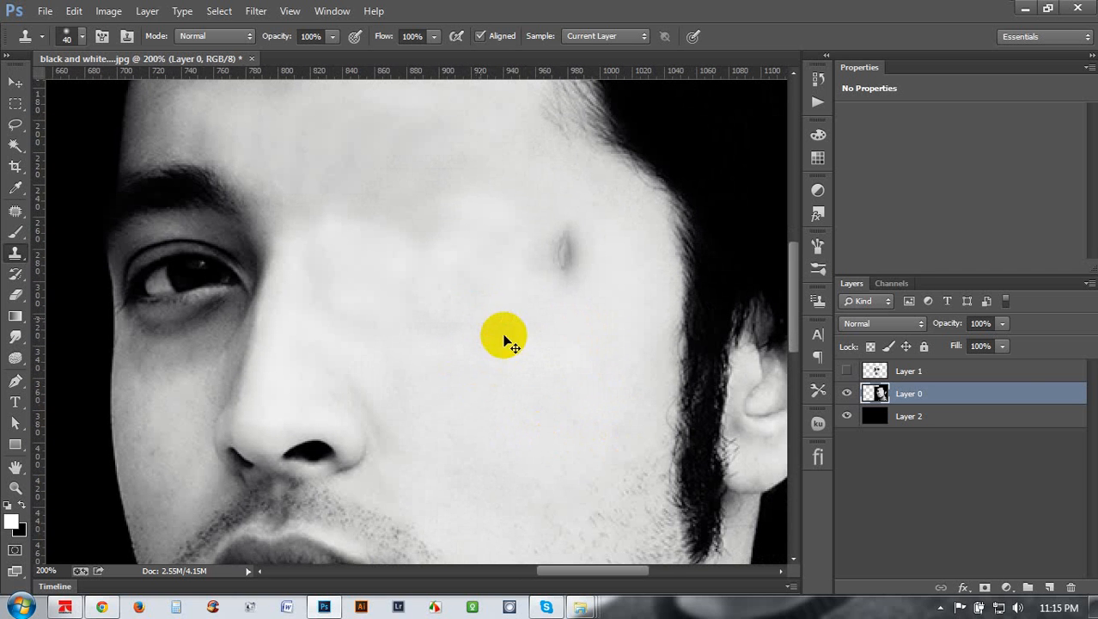
{"action": "key", "text": "ctrl+z"}
{"action": "left_click", "coordinate": [524, 324], "text": "alt"}
{"action": "mouse_move", "coordinate": [532, 260]}
{"action": "left_mouse_down"}
{"action": "mouse_move", "coordinate": [529, 227]}
{"action": "mouse_move", "coordinate": [545, 249]}
{"action": "left_mouse_up"}
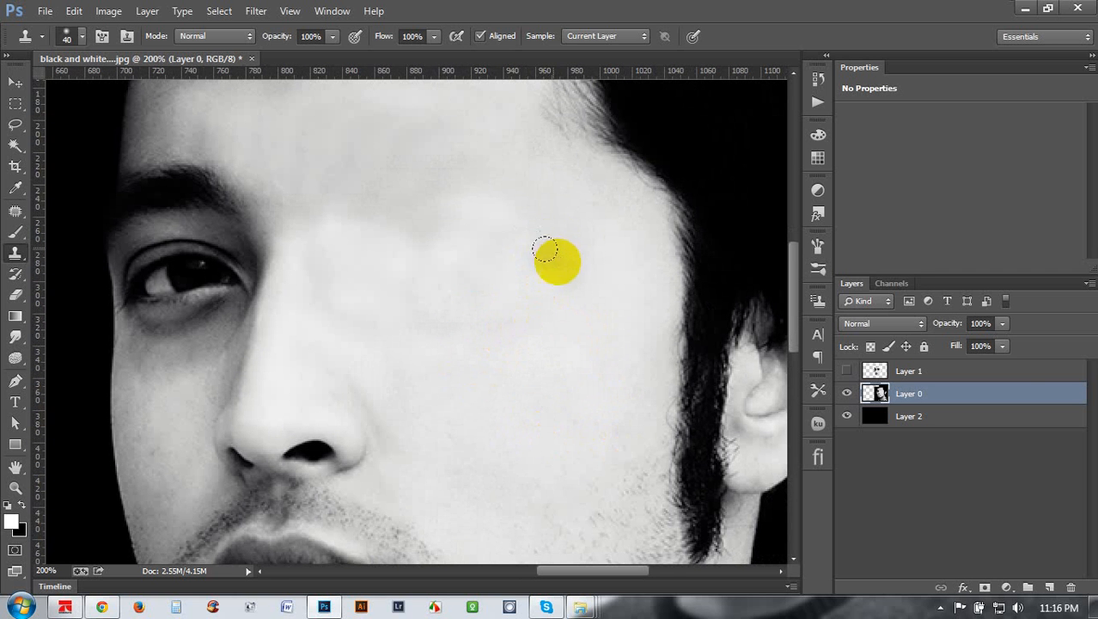
Clone clean cheek skin over the shaded patch beside the near corner of the mouth.
{"action": "left_click_drag", "start_coordinate": [544, 399], "coordinate": [572, 277]}
{"action": "left_click_drag", "start_coordinate": [454, 373], "coordinate": [473, 315]}
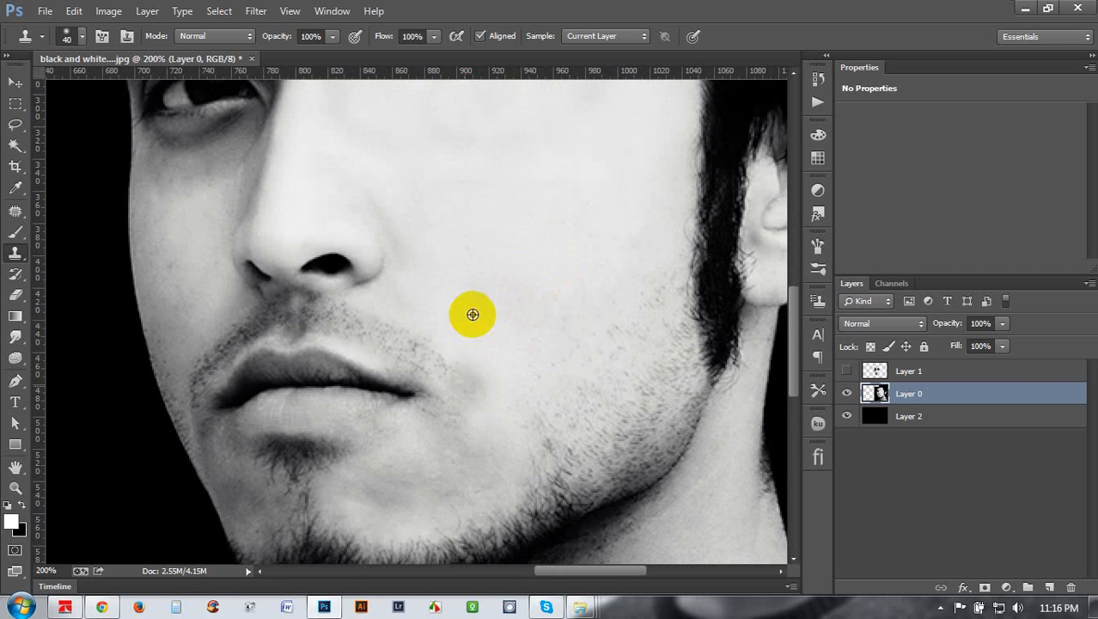
{"action": "left_click", "coordinate": [473, 314], "text": "alt"}
{"action": "left_click_drag", "start_coordinate": [475, 384], "coordinate": [409, 317]}
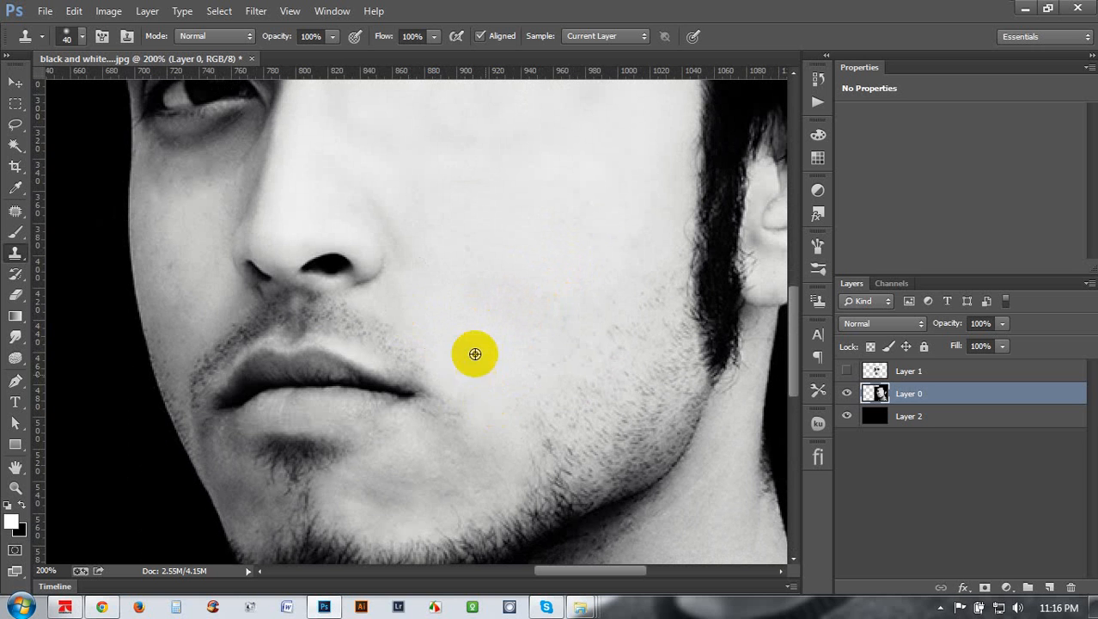
Clone cheek skin over the near corner of the mouth, the stubble above it and the area beneath the lower lip.
{"action": "left_click_drag", "start_coordinate": [471, 397], "coordinate": [387, 319]}
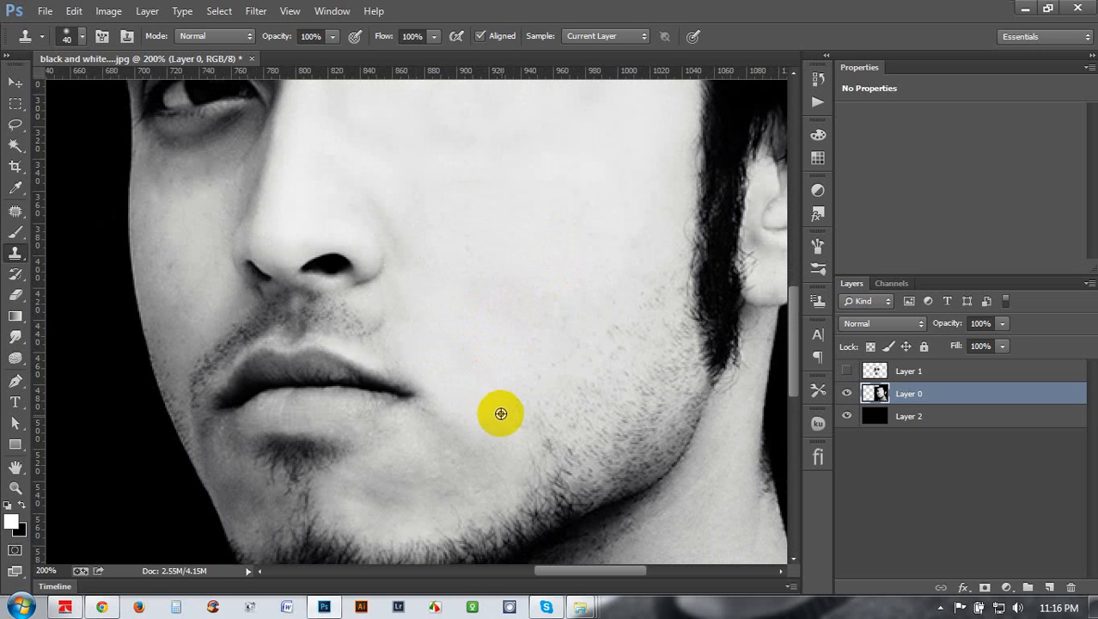
{"action": "mouse_move", "coordinate": [501, 413]}
{"action": "left_mouse_down"}
{"action": "mouse_move", "coordinate": [448, 405]}
{"action": "mouse_move", "coordinate": [388, 353]}
{"action": "mouse_move", "coordinate": [373, 307]}
{"action": "mouse_move", "coordinate": [311, 298]}
{"action": "mouse_move", "coordinate": [366, 314]}
{"action": "left_mouse_up"}
{"action": "mouse_move", "coordinate": [445, 397]}
{"action": "left_mouse_down"}
{"action": "mouse_move", "coordinate": [405, 392]}
{"action": "mouse_move", "coordinate": [373, 430]}
{"action": "mouse_move", "coordinate": [348, 436]}
{"action": "left_mouse_up"}
{"action": "mouse_move", "coordinate": [432, 403]}
{"action": "left_mouse_down"}
{"action": "mouse_move", "coordinate": [386, 382]}
{"action": "mouse_move", "coordinate": [326, 425]}
{"action": "mouse_move", "coordinate": [301, 426]}
{"action": "mouse_move", "coordinate": [317, 446]}
{"action": "mouse_move", "coordinate": [279, 449]}
{"action": "left_mouse_up"}
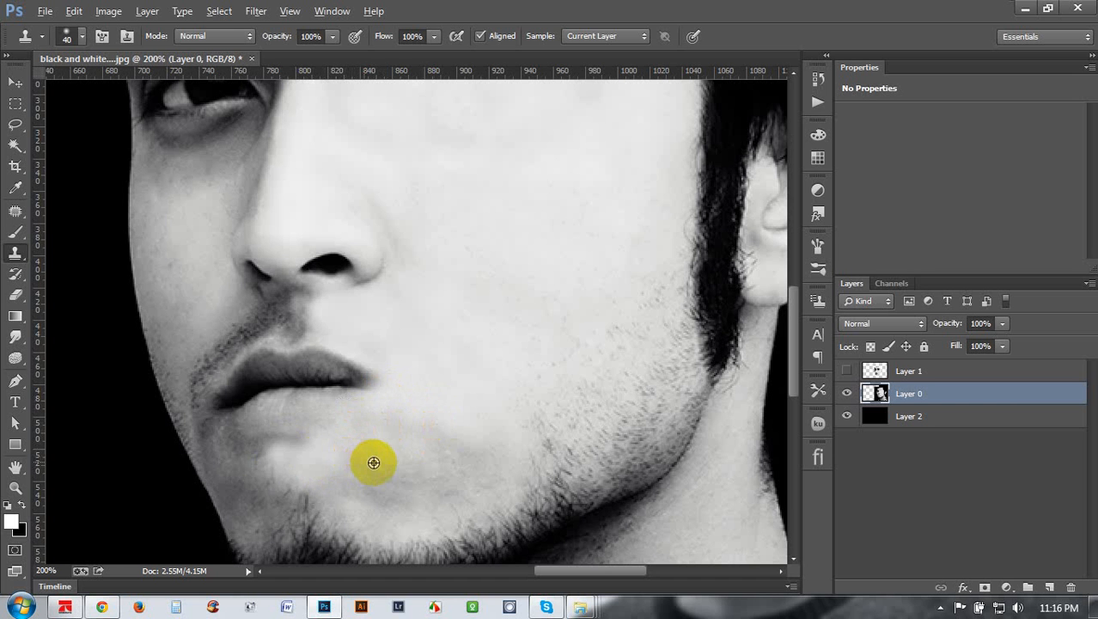
Undo the last clone strokes and clone freshly sampled chin skin over the beard tuft beneath the lower lip.
{"action": "key", "text": "ctrl+alt+z"}
{"action": "key", "text": "ctrl+alt+z"}
{"action": "key", "text": "ctrl+alt+z"}
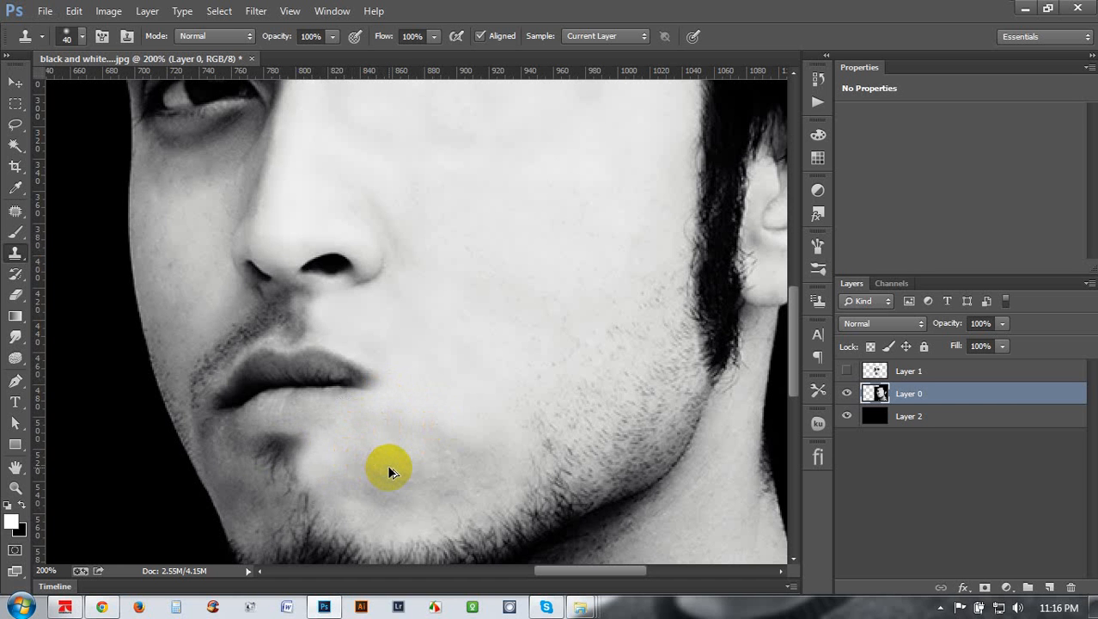
{"action": "key", "text": "ctrl+alt+z"}
{"action": "left_click", "coordinate": [397, 461], "text": "alt"}
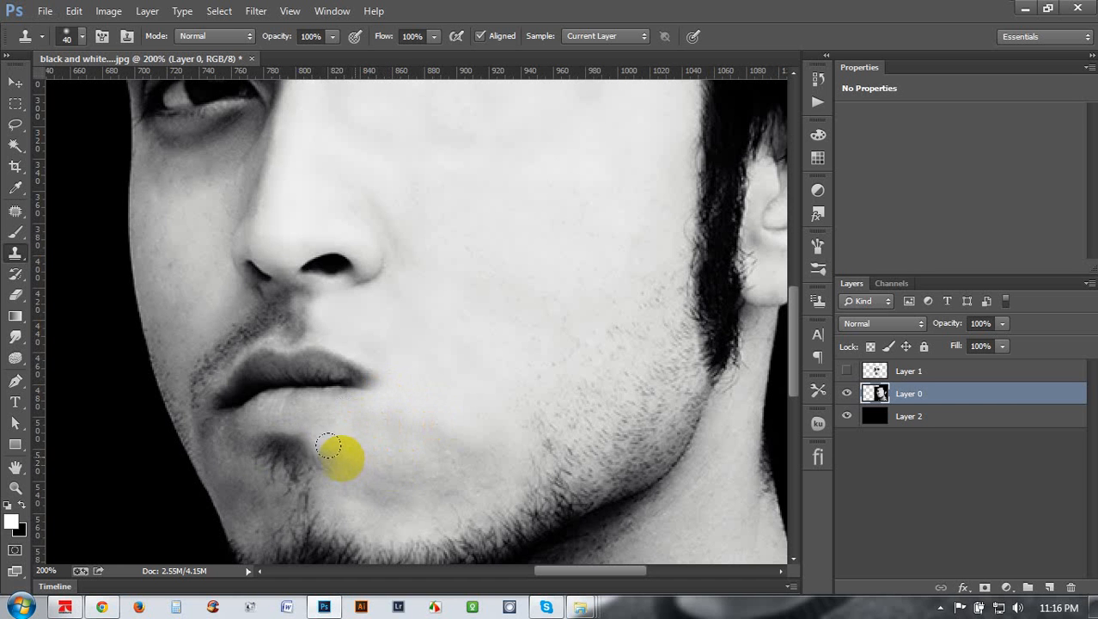
{"action": "left_click_drag", "start_coordinate": [298, 442], "coordinate": [277, 446]}
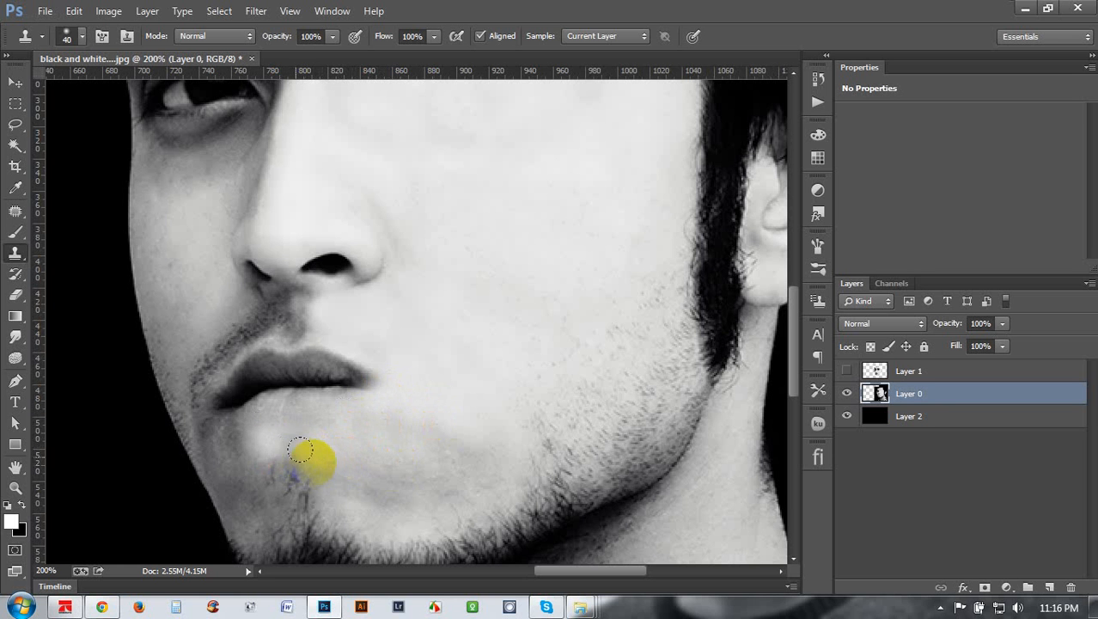
{"action": "mouse_move", "coordinate": [341, 460]}
{"action": "left_mouse_down"}
{"action": "mouse_move", "coordinate": [227, 469]}
{"action": "mouse_move", "coordinate": [235, 434]}
{"action": "mouse_move", "coordinate": [262, 434]}
{"action": "mouse_move", "coordinate": [272, 448]}
{"action": "mouse_move", "coordinate": [280, 471]}
{"action": "mouse_move", "coordinate": [252, 476]}
{"action": "mouse_move", "coordinate": [277, 483]}
{"action": "left_mouse_up"}
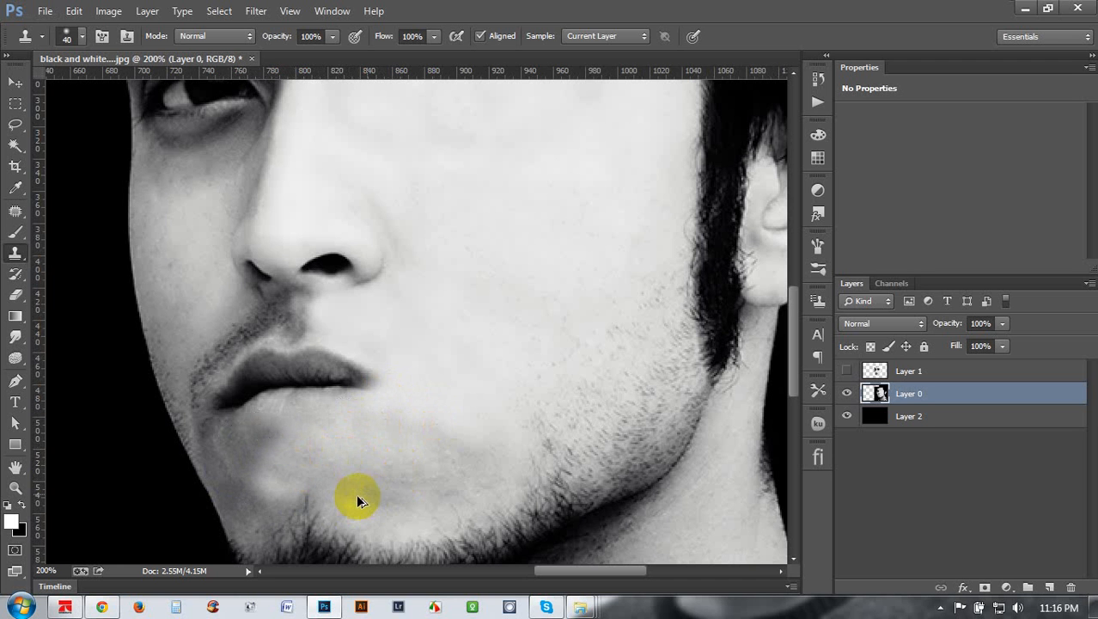
Undo the last two clone strokes and clone shaded skin from the far side over the beard hairs on the chin.
{"action": "key", "text": "ctrl+alt+z"}
{"action": "key", "text": "ctrl+alt+z"}
{"action": "left_click", "coordinate": [244, 467], "text": "alt"}
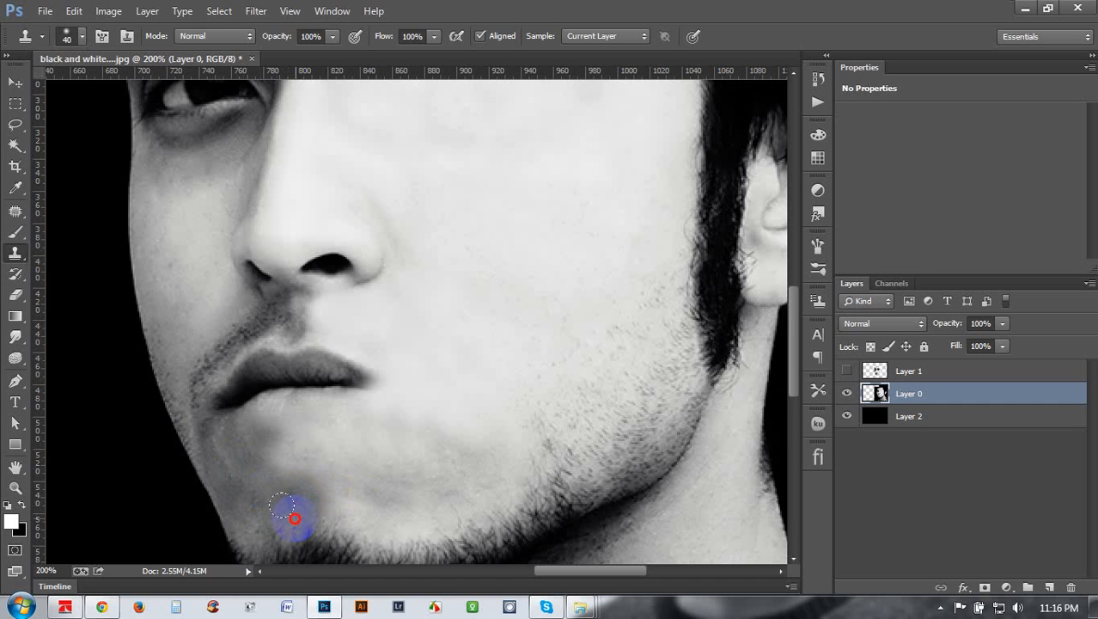
Clone sampled chin and cheek skin over both lips, working from the near corner of the mouth to the far one.
{"action": "left_click", "coordinate": [379, 435], "text": "alt"}
{"action": "left_click_drag", "start_coordinate": [366, 389], "coordinate": [278, 351]}
{"action": "left_click", "coordinate": [458, 376], "text": "alt"}
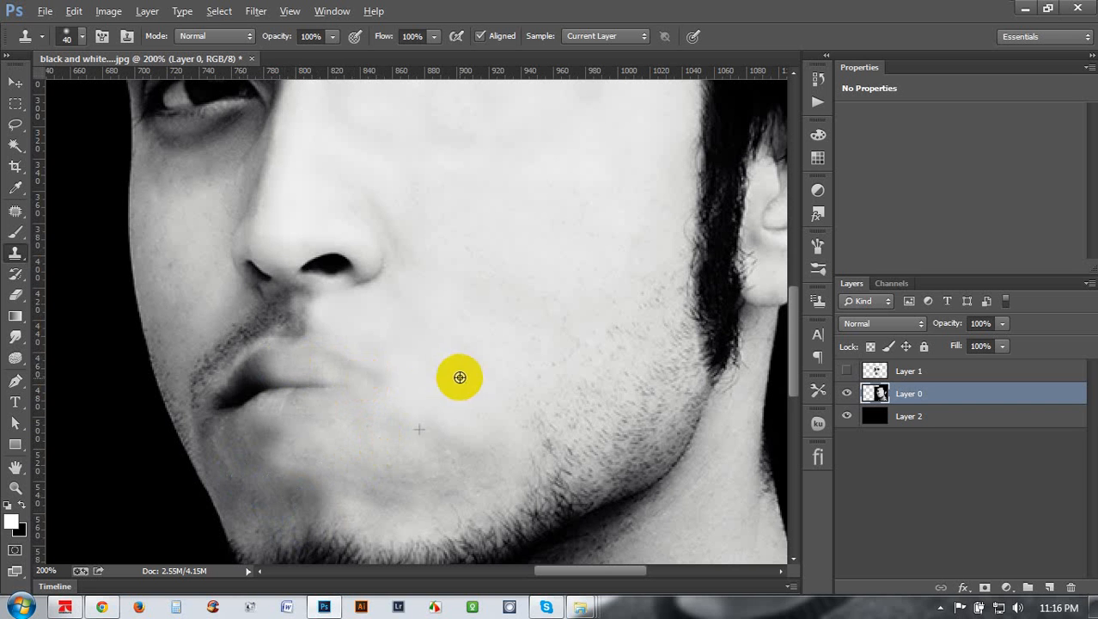
{"action": "mouse_move", "coordinate": [368, 374]}
{"action": "left_mouse_down"}
{"action": "mouse_move", "coordinate": [257, 332]}
{"action": "mouse_move", "coordinate": [246, 347]}
{"action": "mouse_move", "coordinate": [262, 374]}
{"action": "mouse_move", "coordinate": [279, 387]}
{"action": "mouse_move", "coordinate": [315, 377]}
{"action": "mouse_move", "coordinate": [324, 387]}
{"action": "mouse_move", "coordinate": [252, 400]}
{"action": "mouse_move", "coordinate": [225, 371]}
{"action": "mouse_move", "coordinate": [211, 392]}
{"action": "mouse_move", "coordinate": [229, 352]}
{"action": "mouse_move", "coordinate": [218, 394]}
{"action": "left_mouse_up"}
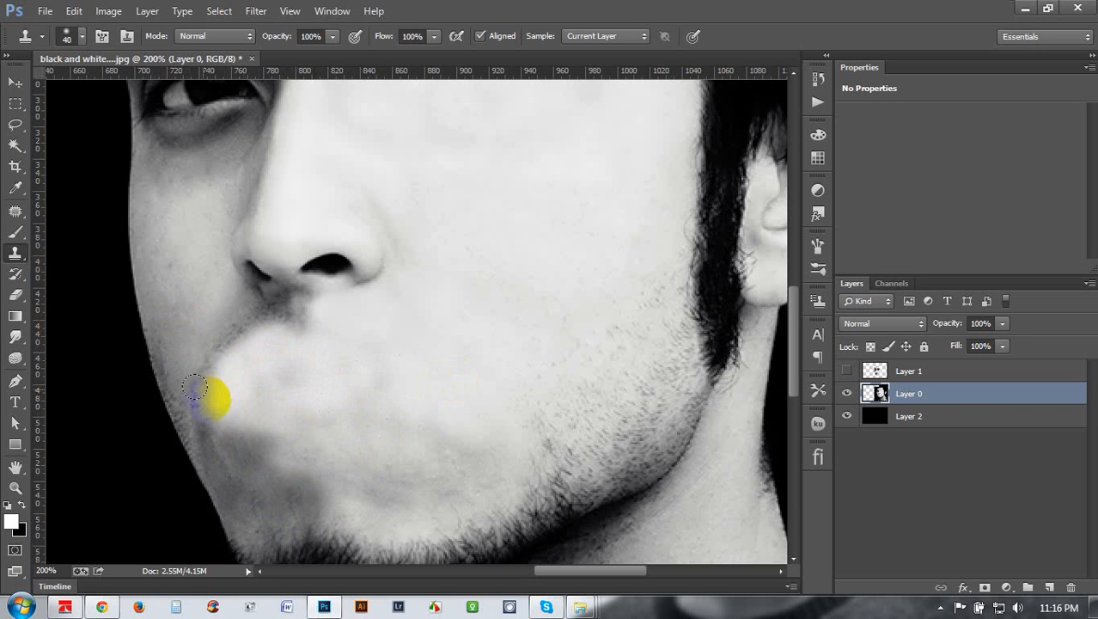
Undo the last clone strokes and clone far cheek skin over the far mouth corner and the moustache beneath the nose.
{"action": "key", "text": "ctrl+alt+z"}
{"action": "key", "text": "ctrl+alt+z"}
{"action": "key", "text": "ctrl+alt+z"}
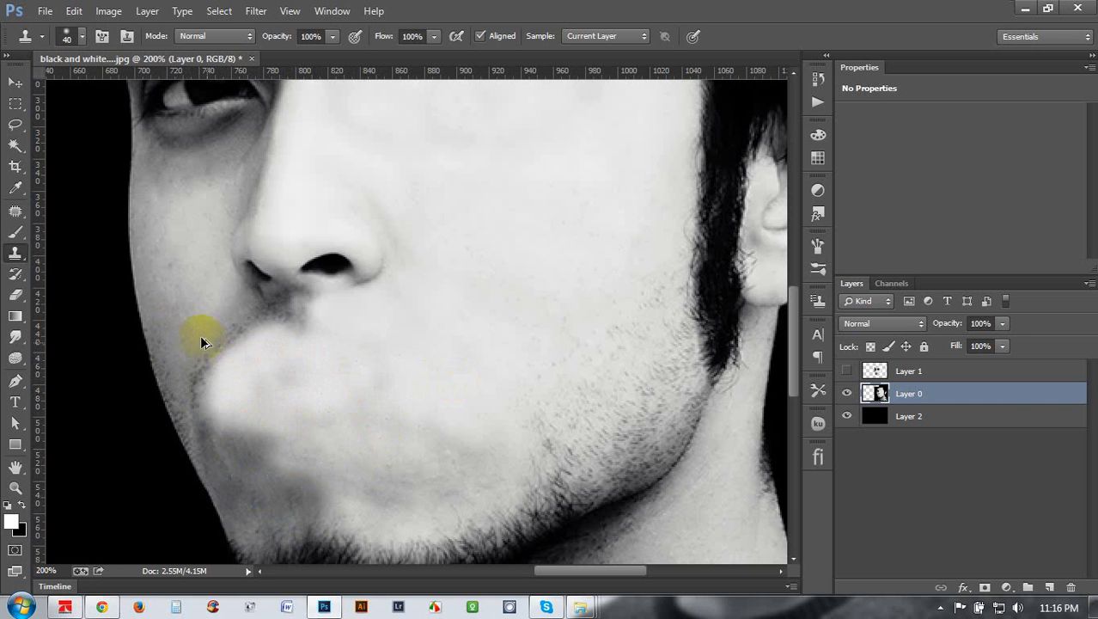
{"action": "left_click", "coordinate": [187, 331], "text": "alt"}
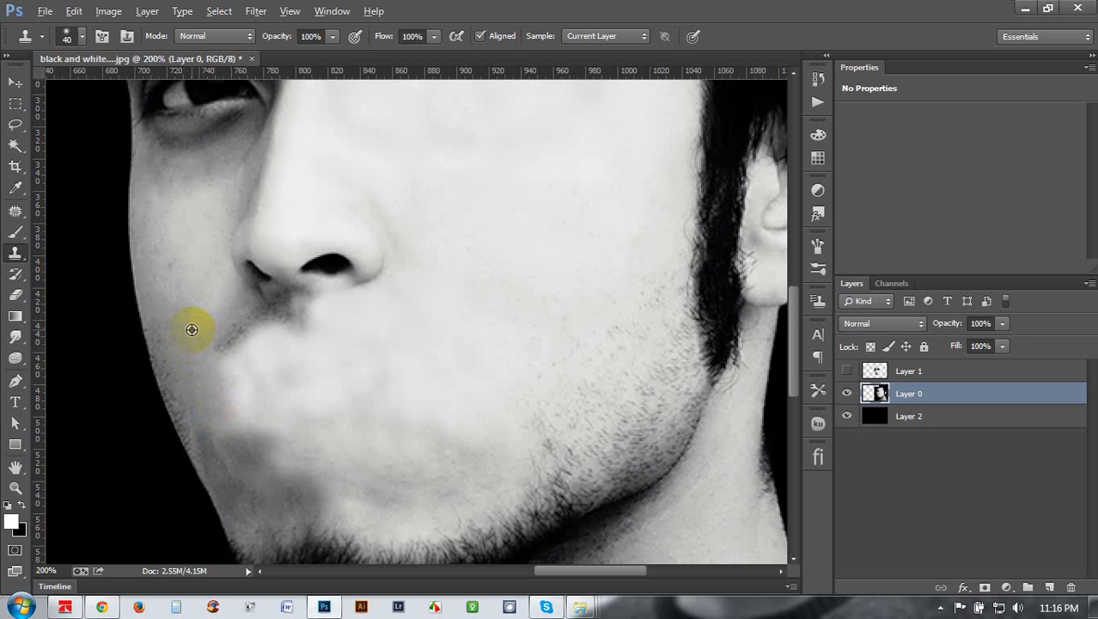
{"action": "mouse_move", "coordinate": [230, 321]}
{"action": "left_mouse_down"}
{"action": "mouse_move", "coordinate": [278, 312]}
{"action": "mouse_move", "coordinate": [263, 305]}
{"action": "mouse_move", "coordinate": [305, 322]}
{"action": "mouse_move", "coordinate": [313, 314]}
{"action": "mouse_move", "coordinate": [262, 325]}
{"action": "mouse_move", "coordinate": [301, 307]}
{"action": "mouse_move", "coordinate": [262, 334]}
{"action": "left_mouse_up"}
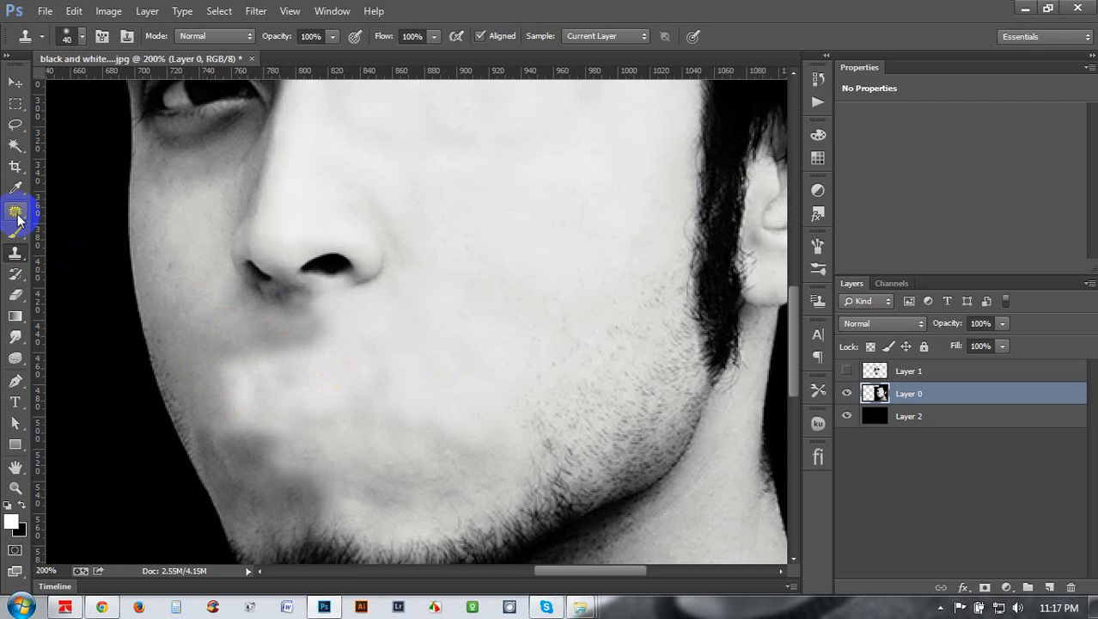
Show Layer 1 and examine how the cut-out face sits against the retouched skin of the portrait.
{"action": "key", "text": "ctrl+minus"}
{"action": "key", "text": "ctrl+minus"}
{"action": "key", "text": "ctrl+plus"}
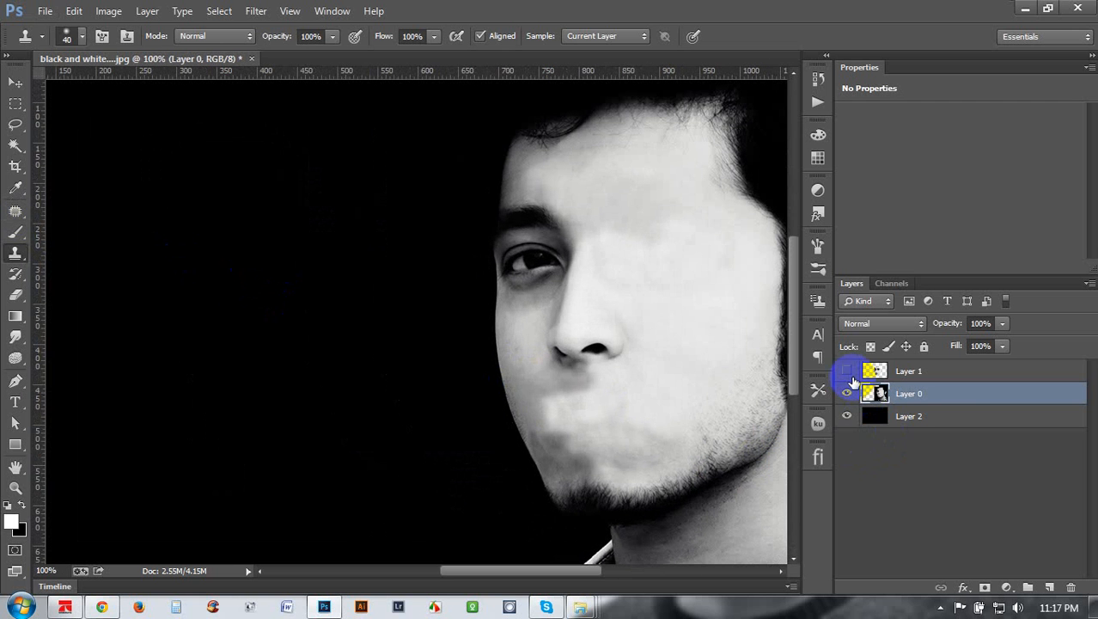
{"action": "left_click", "coordinate": [848, 374]}
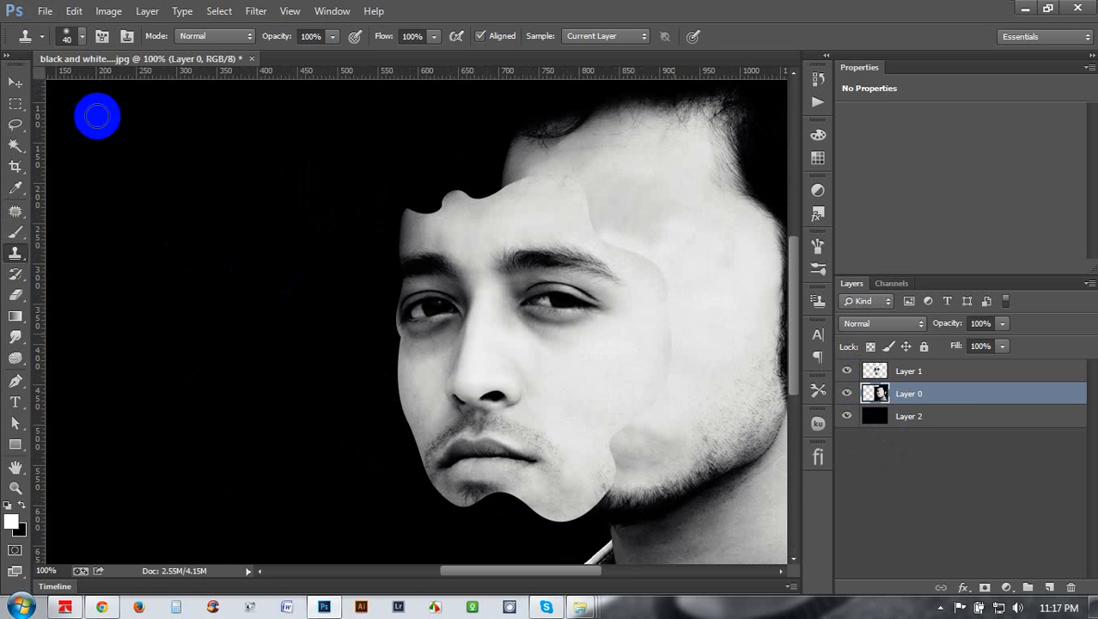
{"action": "left_click", "coordinate": [14, 81]}
{"action": "key", "text": "ctrl+minus"}
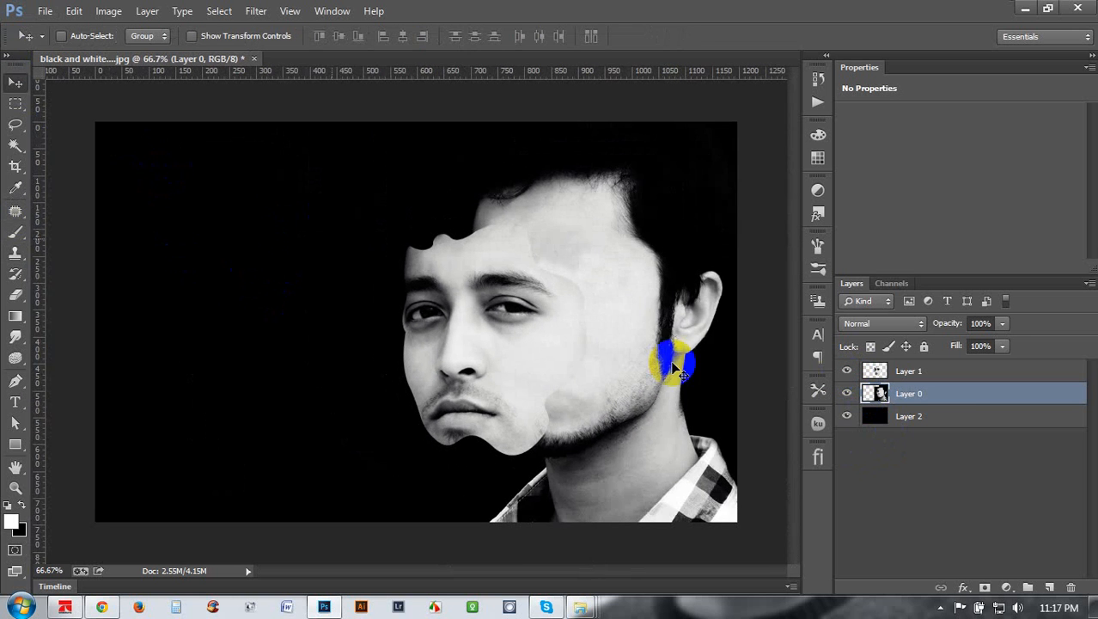
{"action": "key", "text": "ctrl+plus"}
{"action": "key", "text": "space"}
{"action": "left_click_drag", "start_coordinate": [630, 353], "coordinate": [439, 293]}
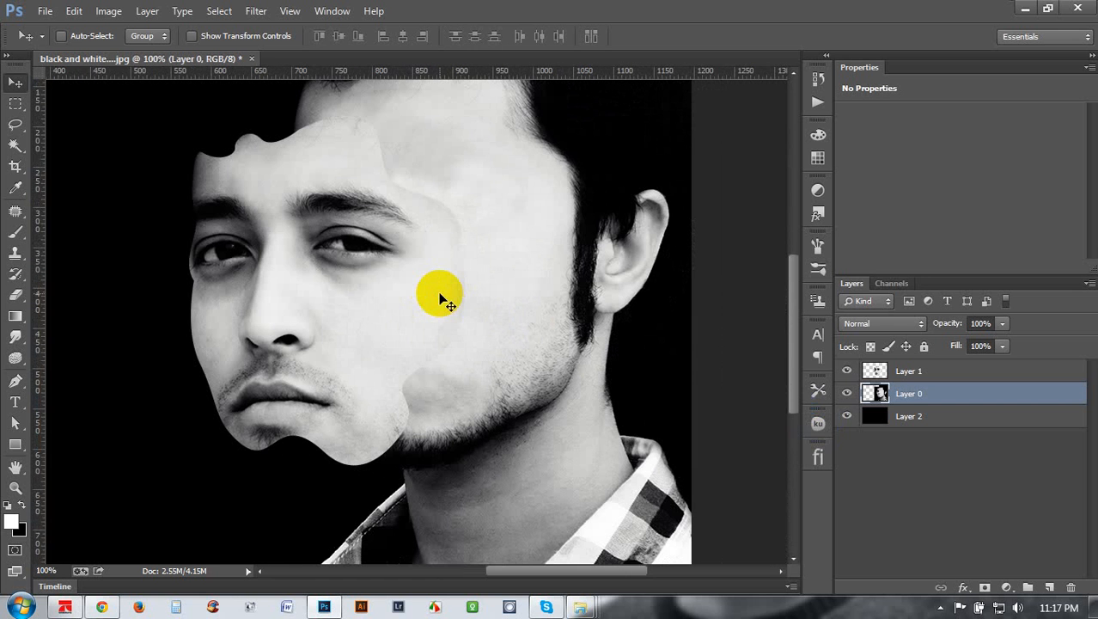
{"action": "key", "text": "ctrl+minus"}
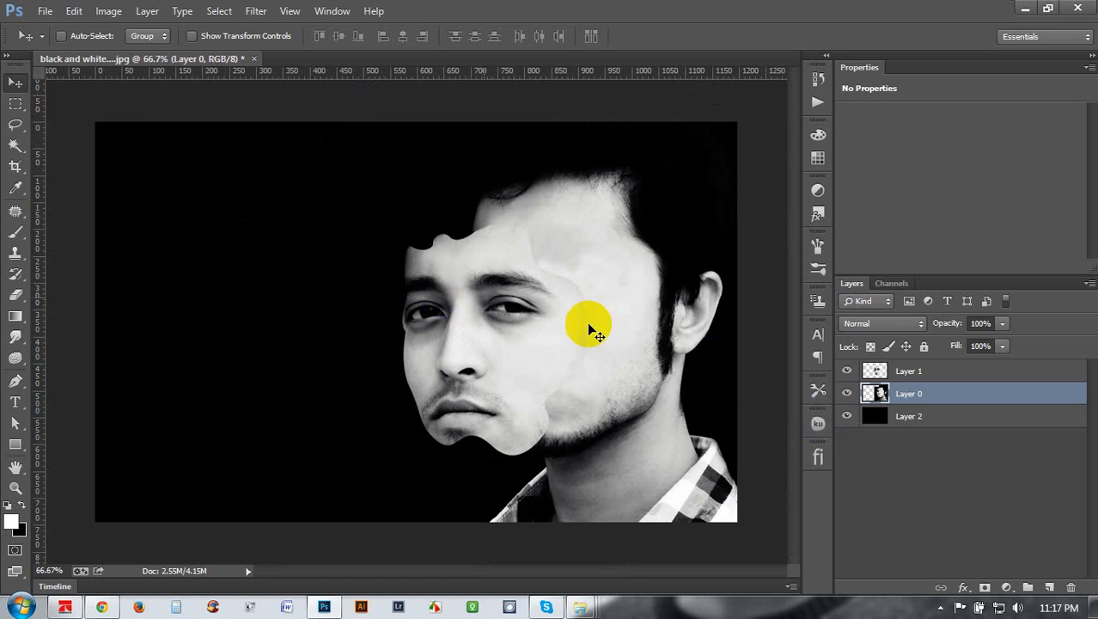
{"action": "left_click", "coordinate": [911, 372]}
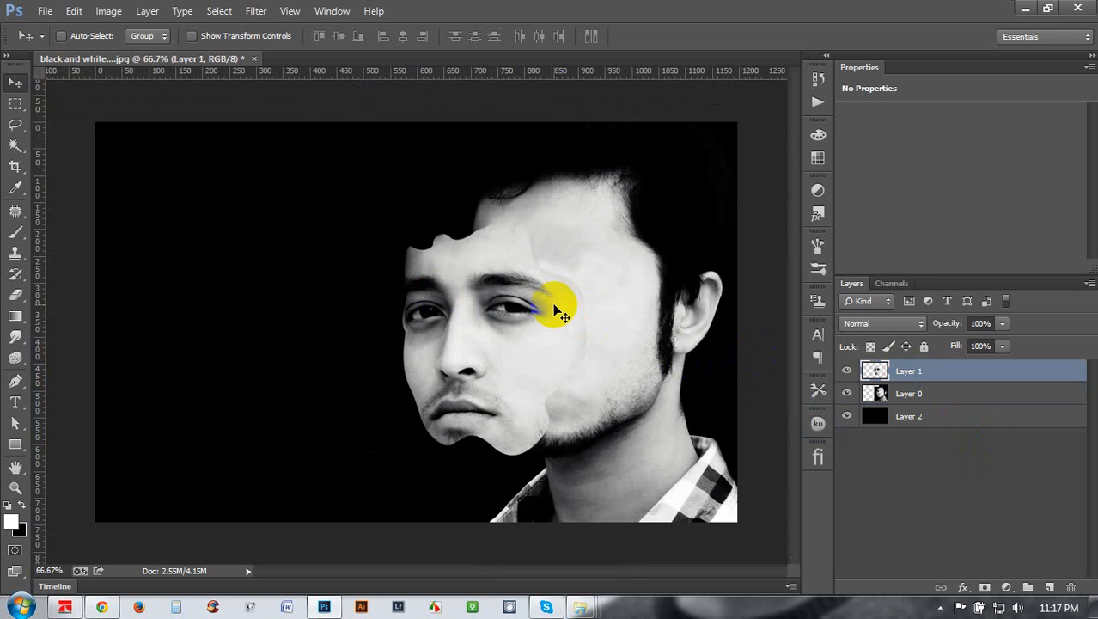
{"action": "key", "text": "ctrl+plus"}
{"action": "key", "text": "ctrl+minus"}
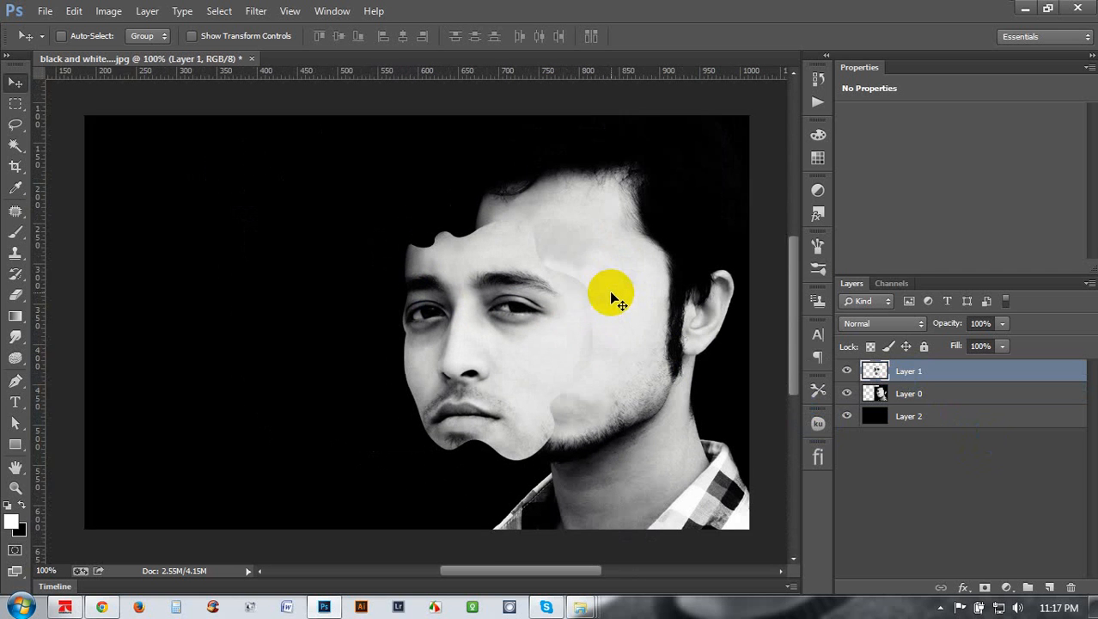
Revert the document history to the Deselect state after Clear, ahead of the Move, Lasso fill and all Clone Stamp strokes.
{"action": "left_click", "coordinate": [828, 84]}
{"action": "left_click", "coordinate": [733, 129]}
{"action": "scroll", "coordinate": [751, 237], "scroll_direction": "up", "scroll_amount": 4}
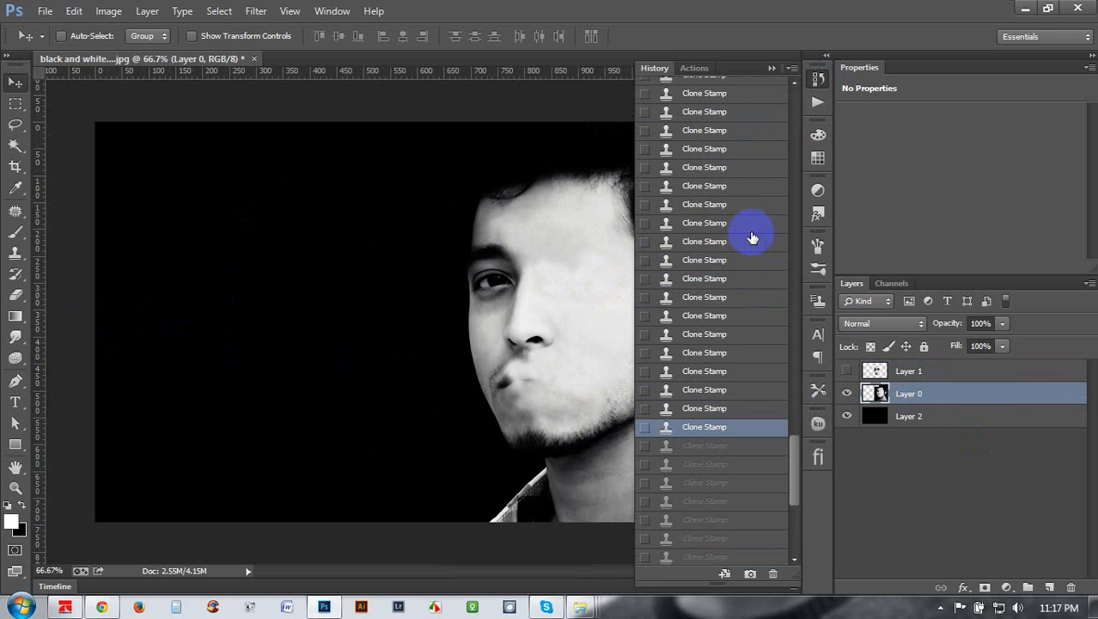
{"action": "left_click", "coordinate": [722, 164]}
{"action": "scroll", "coordinate": [722, 164], "scroll_direction": "up", "scroll_amount": 7}
{"action": "scroll", "coordinate": [723, 164], "scroll_direction": "up", "scroll_amount": 10}
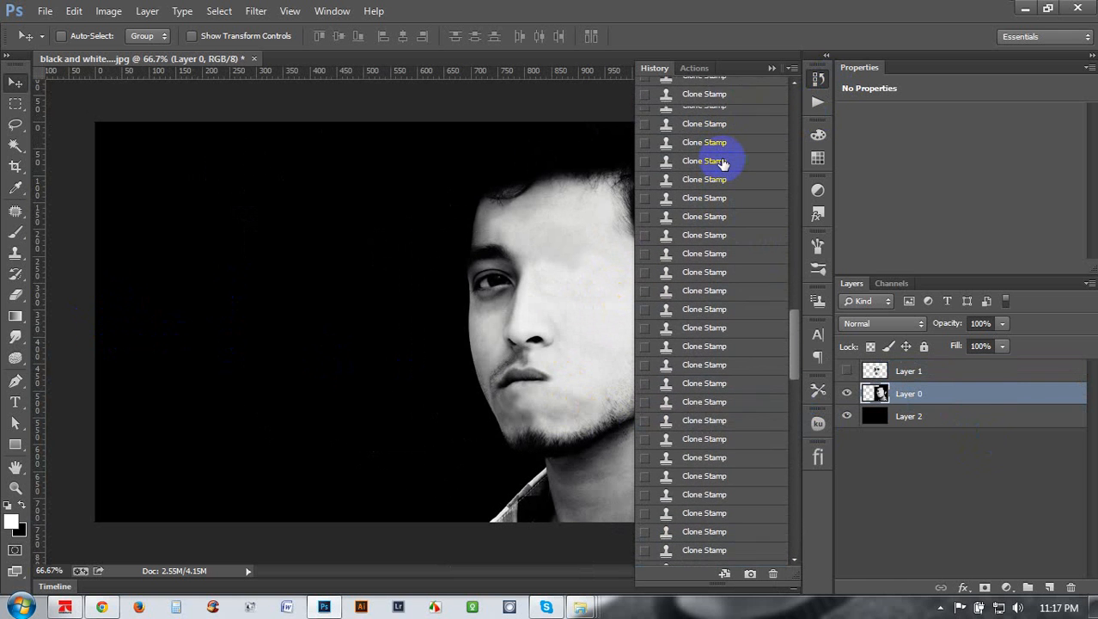
{"action": "scroll", "coordinate": [723, 165], "scroll_direction": "up", "scroll_amount": 2}
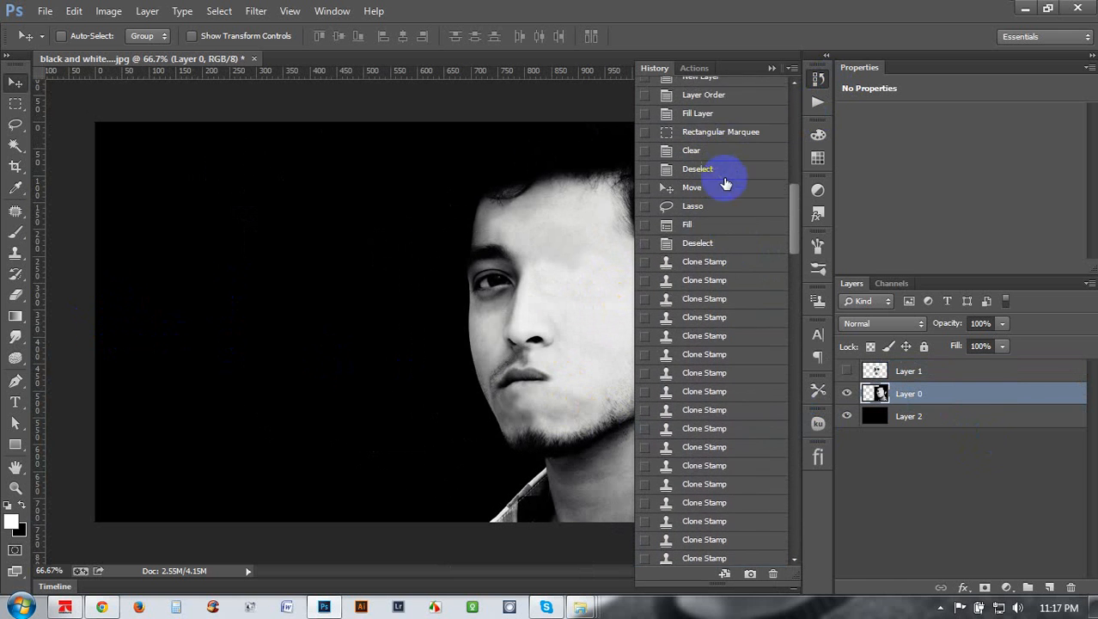
{"action": "left_click", "coordinate": [710, 260]}
{"action": "left_click", "coordinate": [709, 243]}
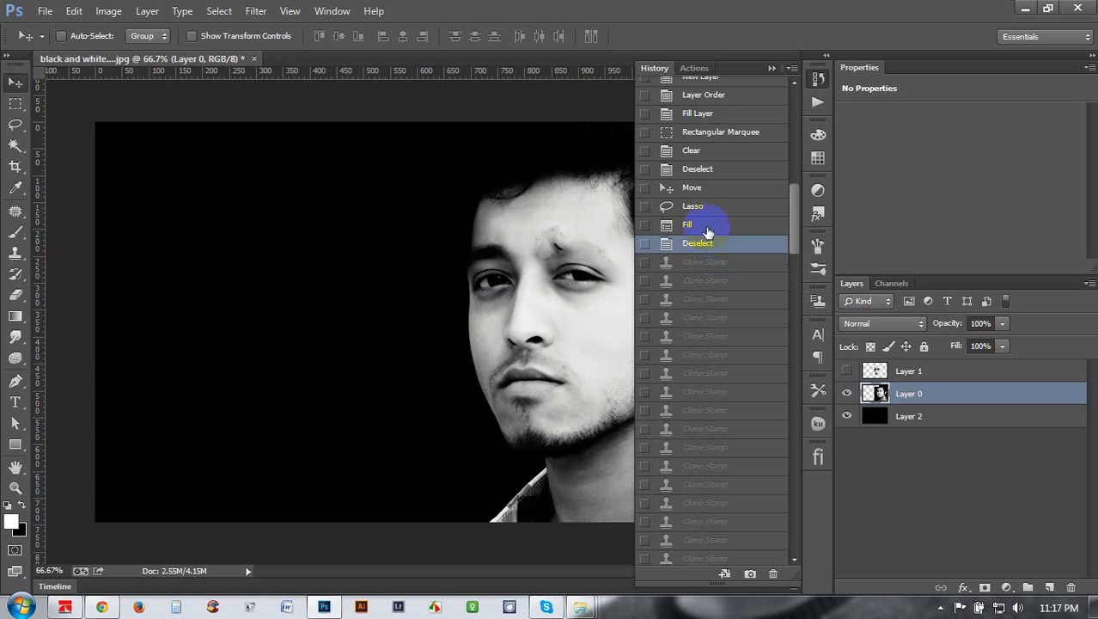
{"action": "left_click", "coordinate": [706, 225]}
{"action": "left_click", "coordinate": [694, 188]}
{"action": "left_click", "coordinate": [696, 169]}
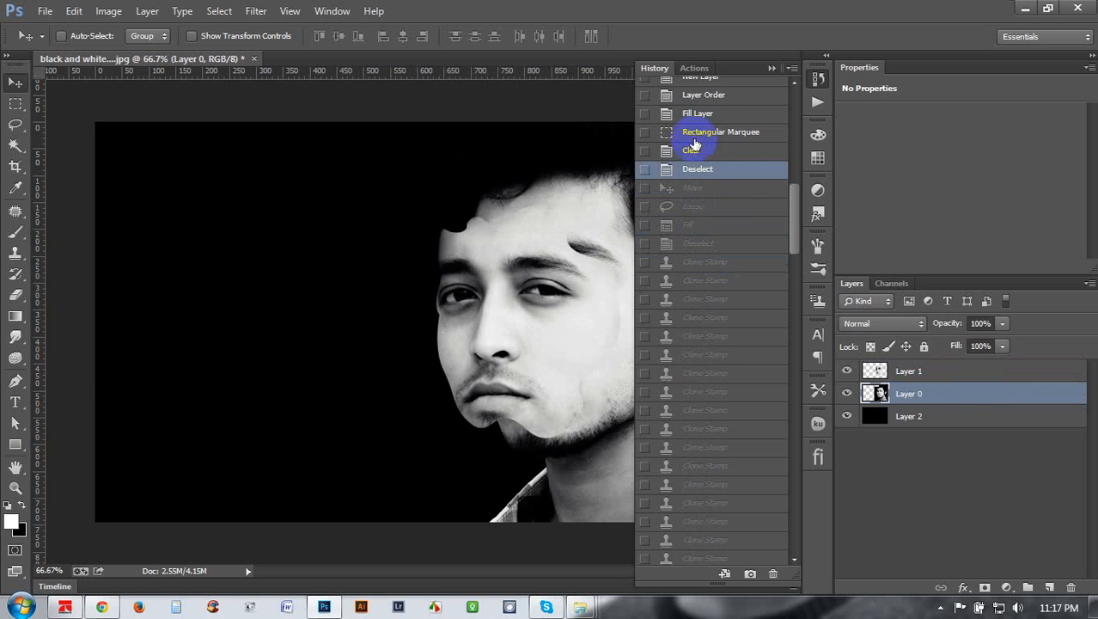
{"action": "left_click", "coordinate": [695, 133]}
{"action": "left_click", "coordinate": [700, 114]}
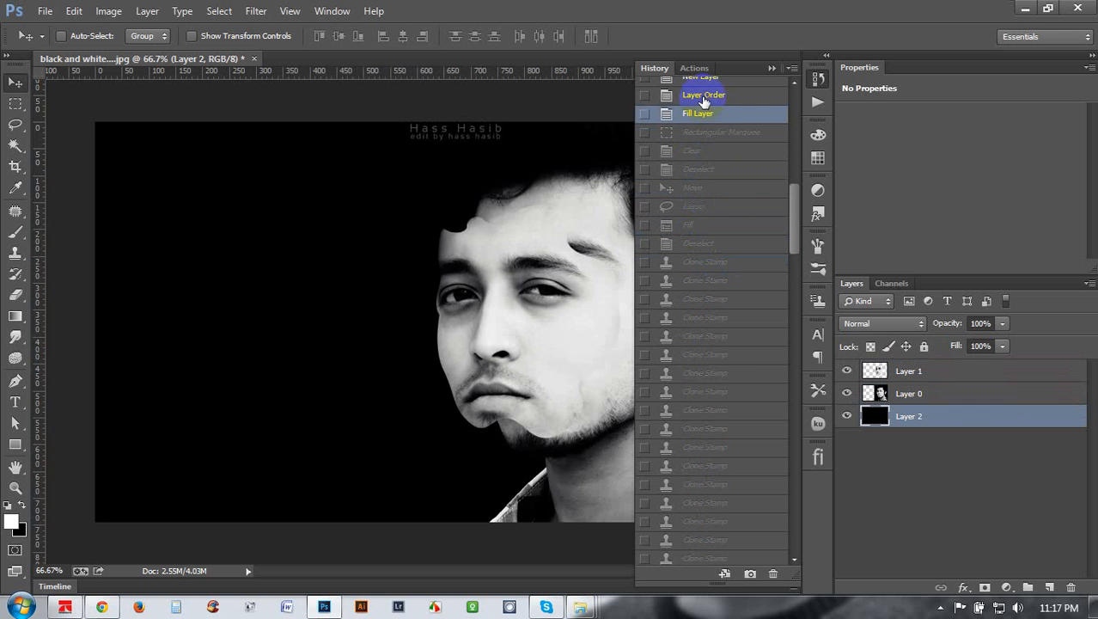
{"action": "left_click", "coordinate": [703, 99]}
{"action": "scroll", "coordinate": [714, 142], "scroll_direction": "up", "scroll_amount": 2}
{"action": "left_click", "coordinate": [700, 259]}
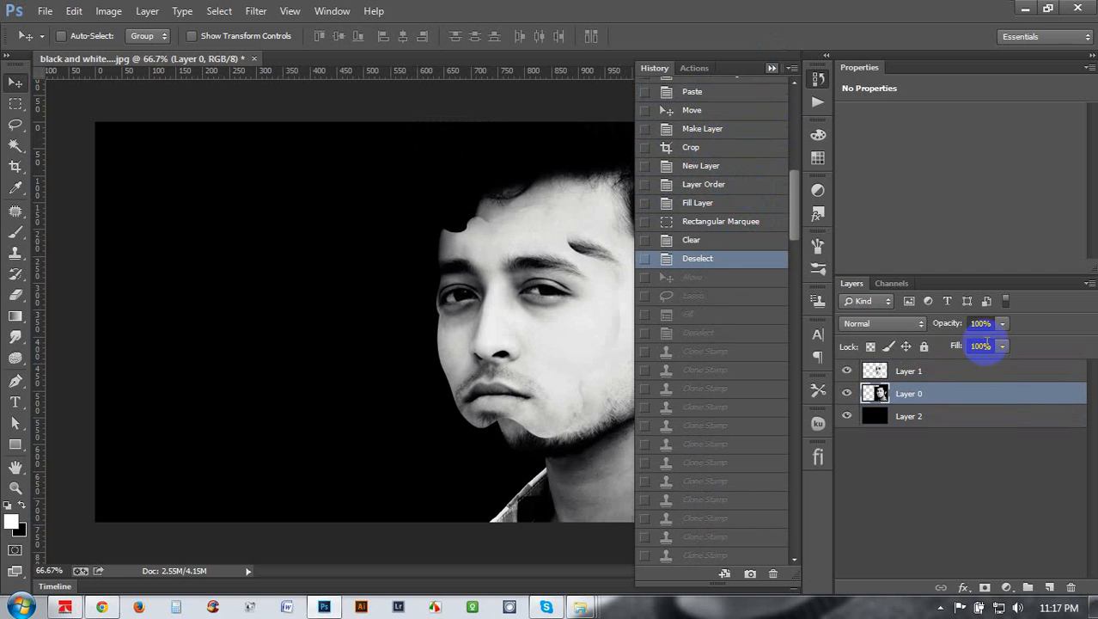
Move the cut-out face on Layer 1 so that it lines up exactly with the original face beneath.
{"action": "left_click", "coordinate": [917, 368]}
{"action": "left_click", "coordinate": [772, 69]}
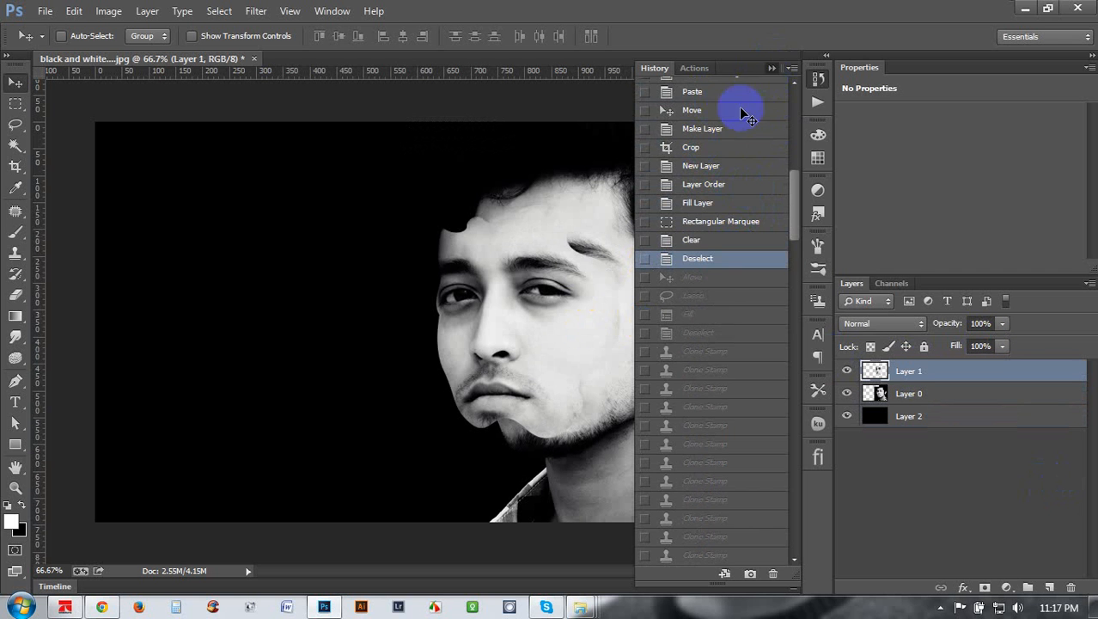
{"action": "left_click_drag", "start_coordinate": [657, 269], "coordinate": [625, 310]}
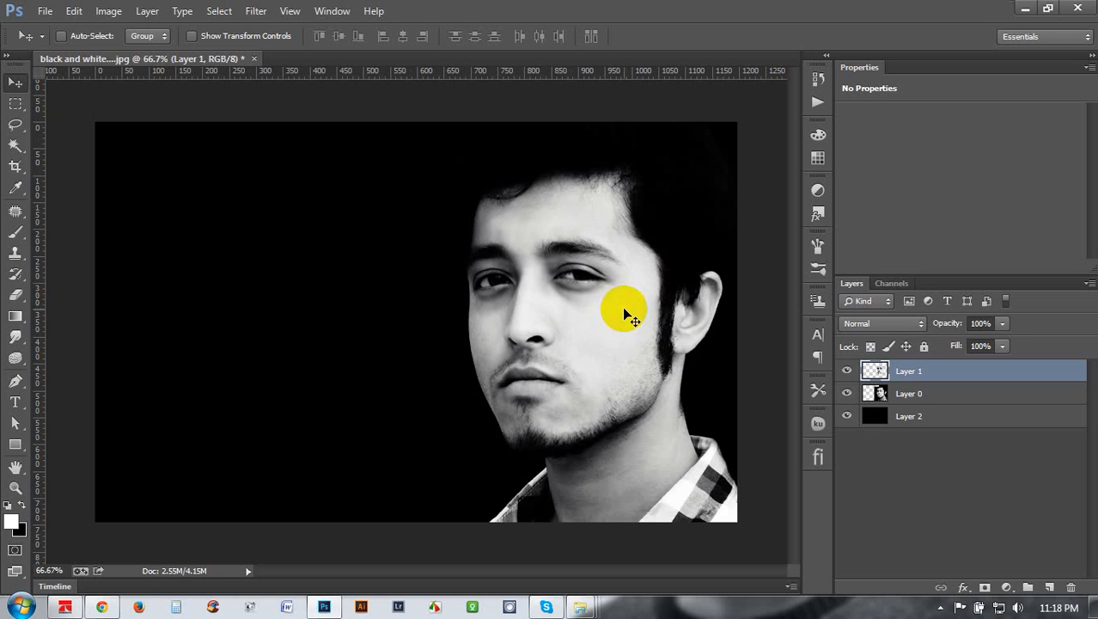
Load the outline of Layer 1 as a selection, hide that layer and add a new empty layer above Layer 0.
{"action": "left_click", "coordinate": [875, 370], "text": "ctrl"}
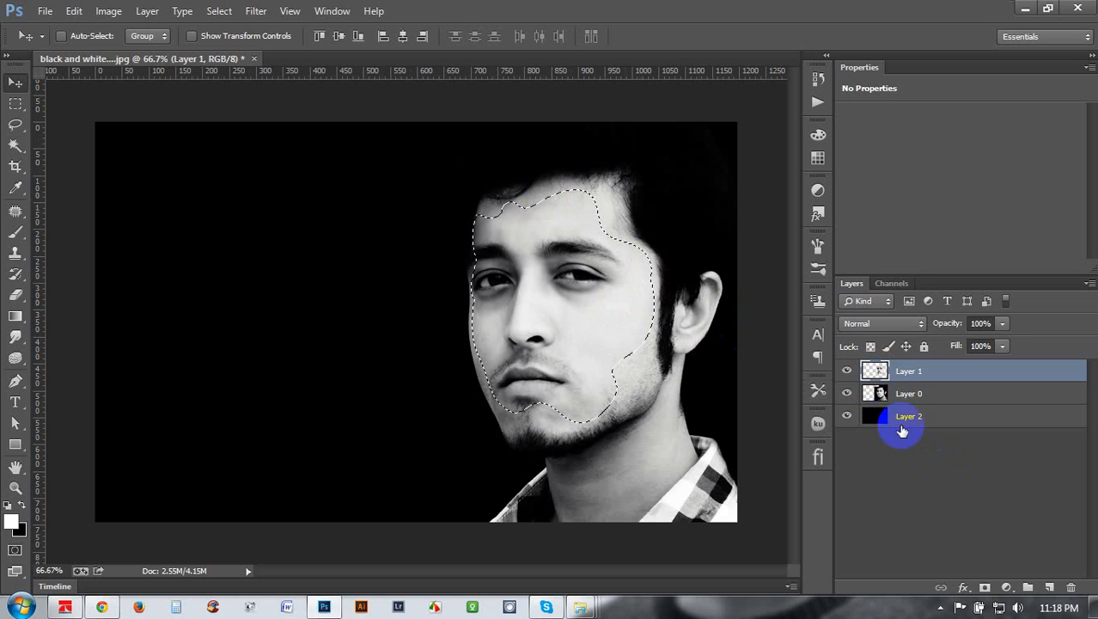
{"action": "left_click", "coordinate": [872, 391]}
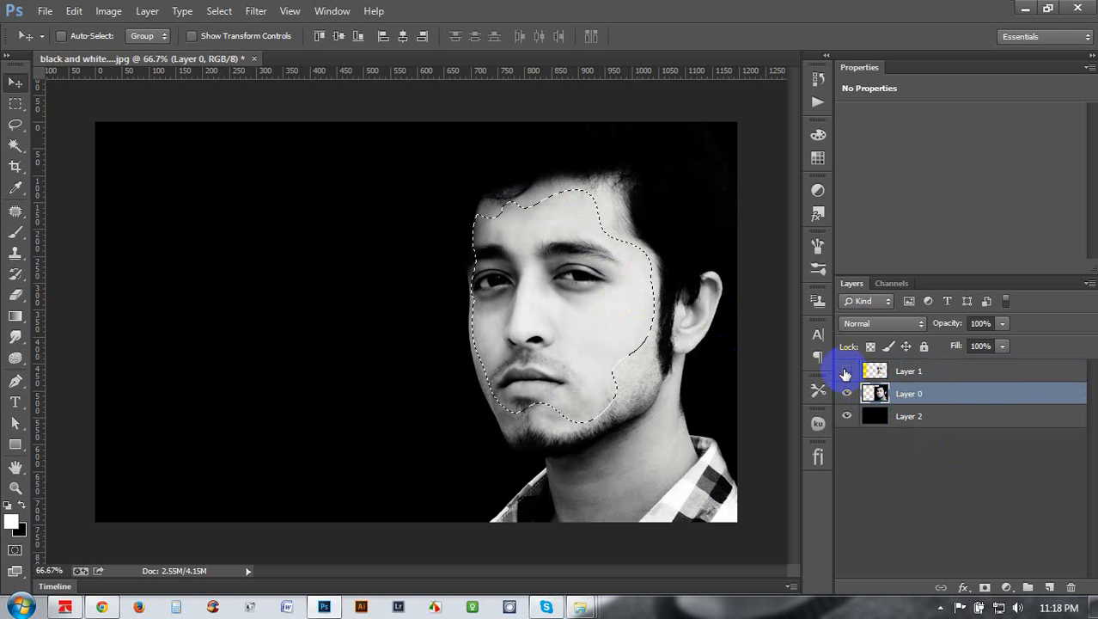
{"action": "left_click", "coordinate": [846, 373]}
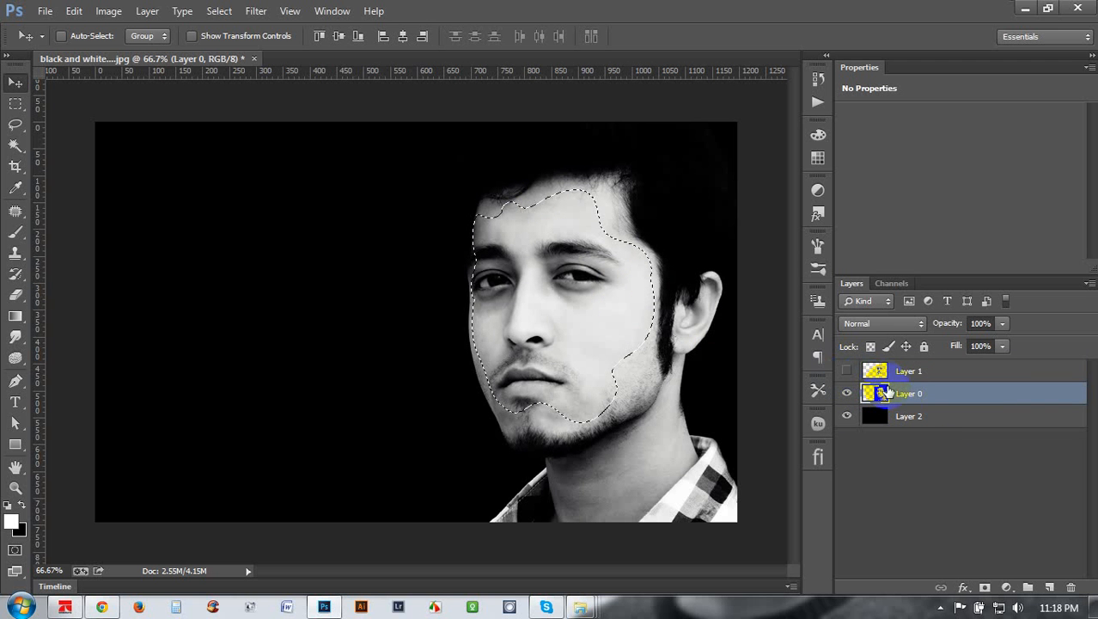
{"action": "left_click", "coordinate": [1050, 587]}
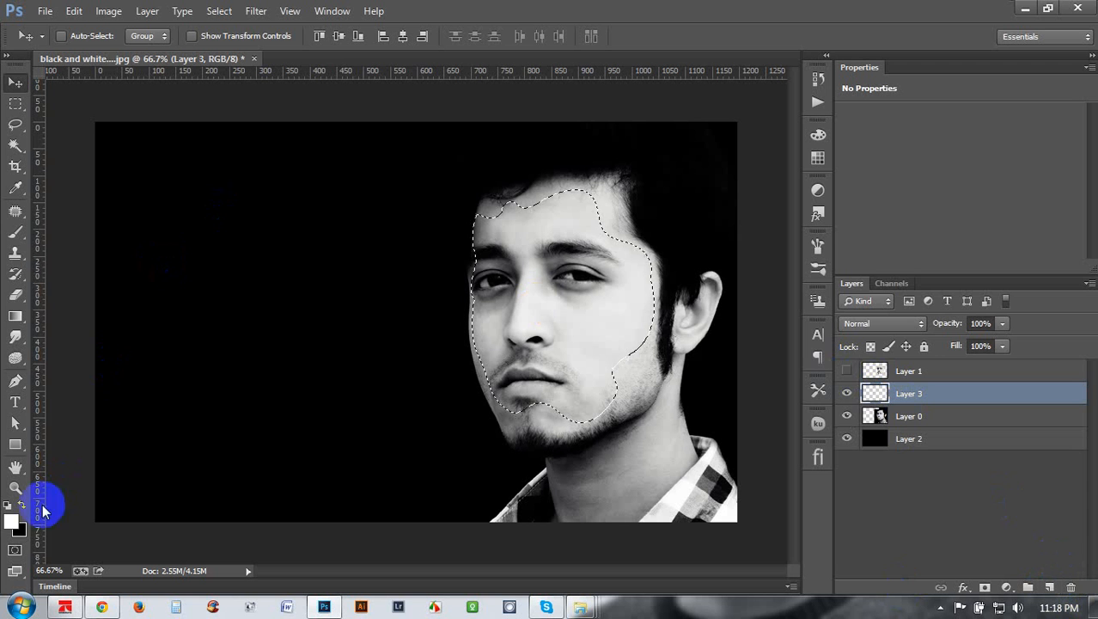
Set the foreground colour to a neutral mid grey.
{"action": "left_click", "coordinate": [11, 520]}
{"action": "left_click", "coordinate": [678, 280]}
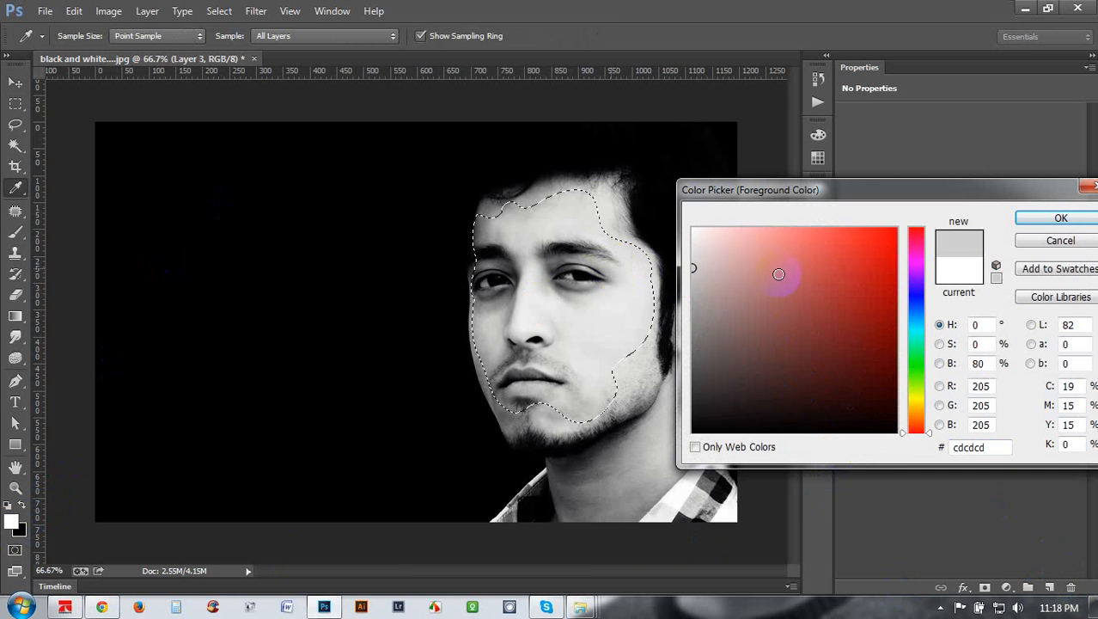
{"action": "left_click", "coordinate": [647, 346]}
{"action": "left_click", "coordinate": [635, 372]}
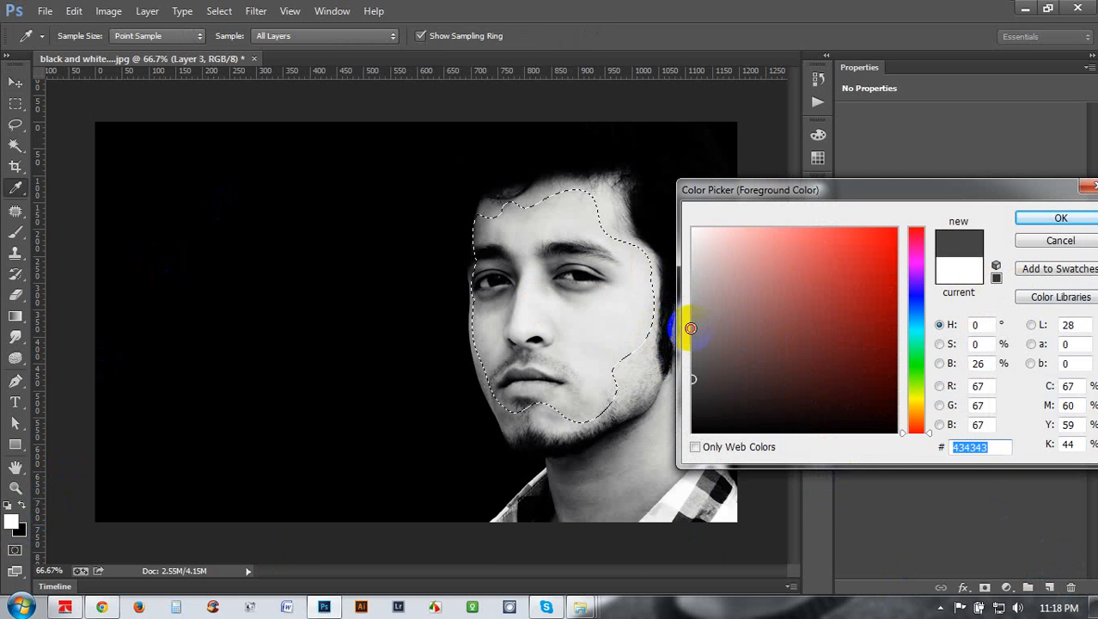
{"action": "left_click", "coordinate": [684, 325]}
{"action": "left_click", "coordinate": [1042, 222]}
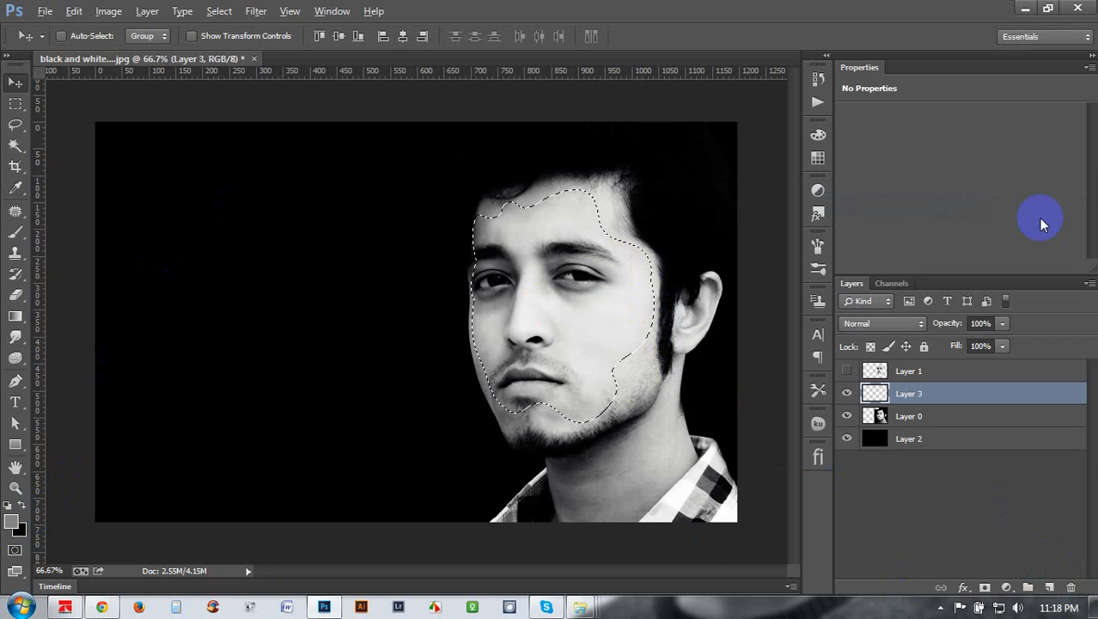
Fill the face-shaped selection on Layer 3 with the grey foreground colour, deselect, and compare the image with the layer hidden and shown.
{"action": "key", "text": "alt+BackSpace"}
{"action": "key", "text": "ctrl+d"}
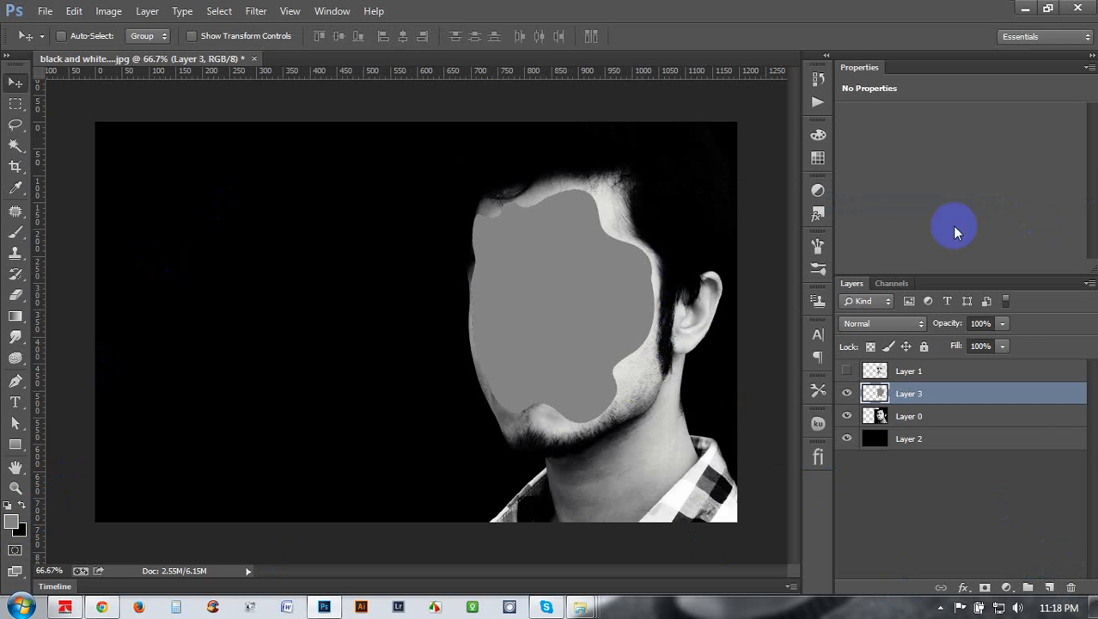
{"action": "left_click", "coordinate": [875, 393]}
{"action": "left_click", "coordinate": [847, 393]}
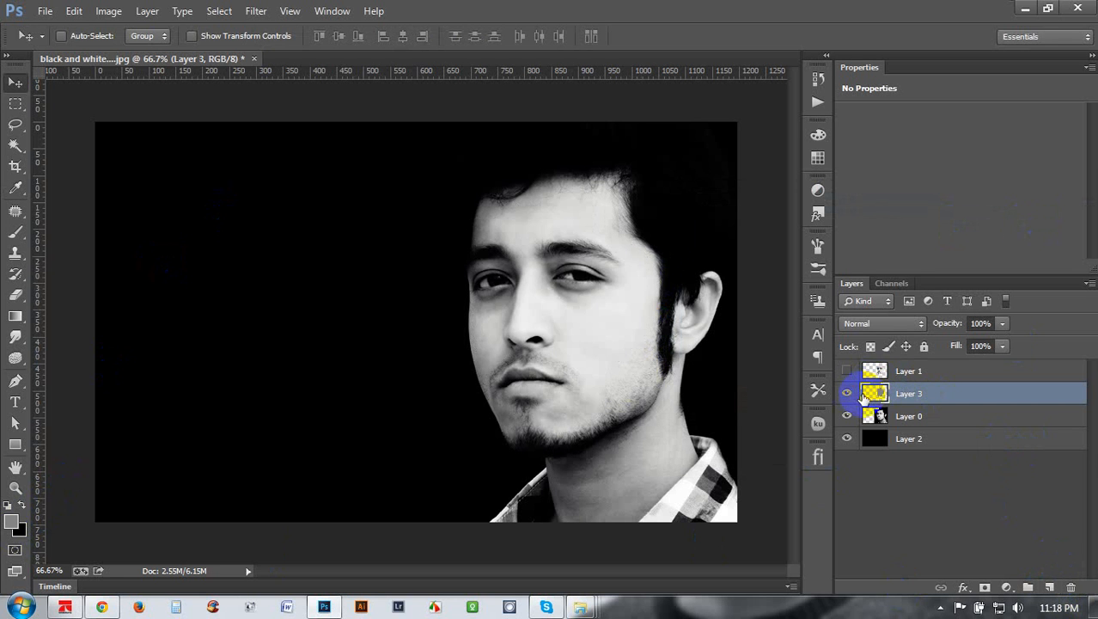
{"action": "left_click", "coordinate": [847, 393]}
{"action": "left_click", "coordinate": [683, 391]}
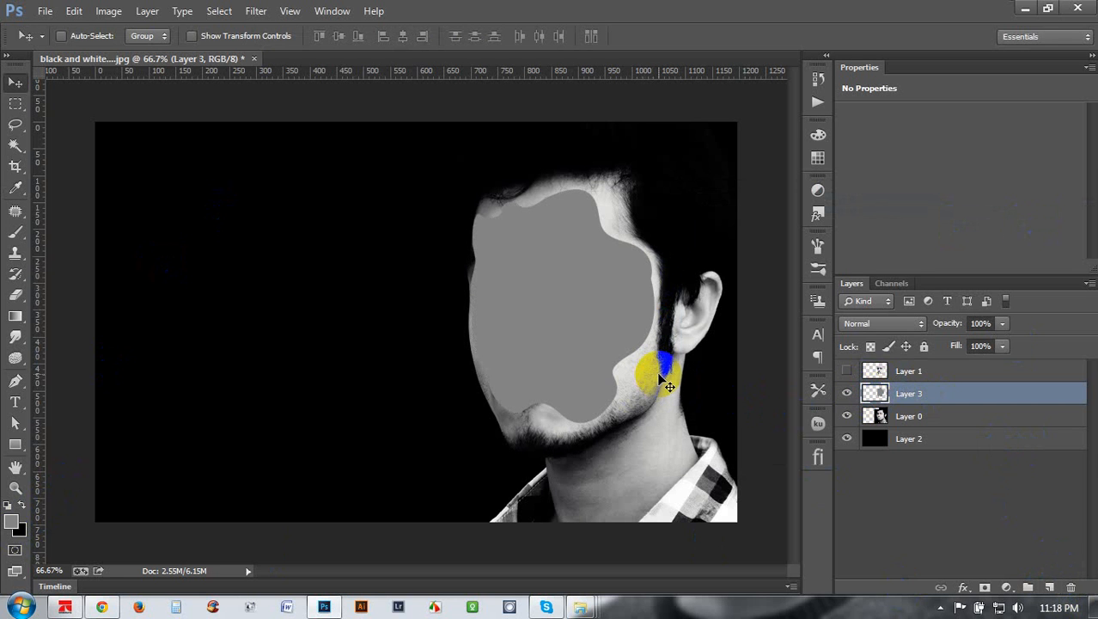
Show Layer 1 and shift the cut-out face sideways, away from the ear, to uncover a strip of the grey shape.
{"action": "key", "text": "ctrl+plus"}
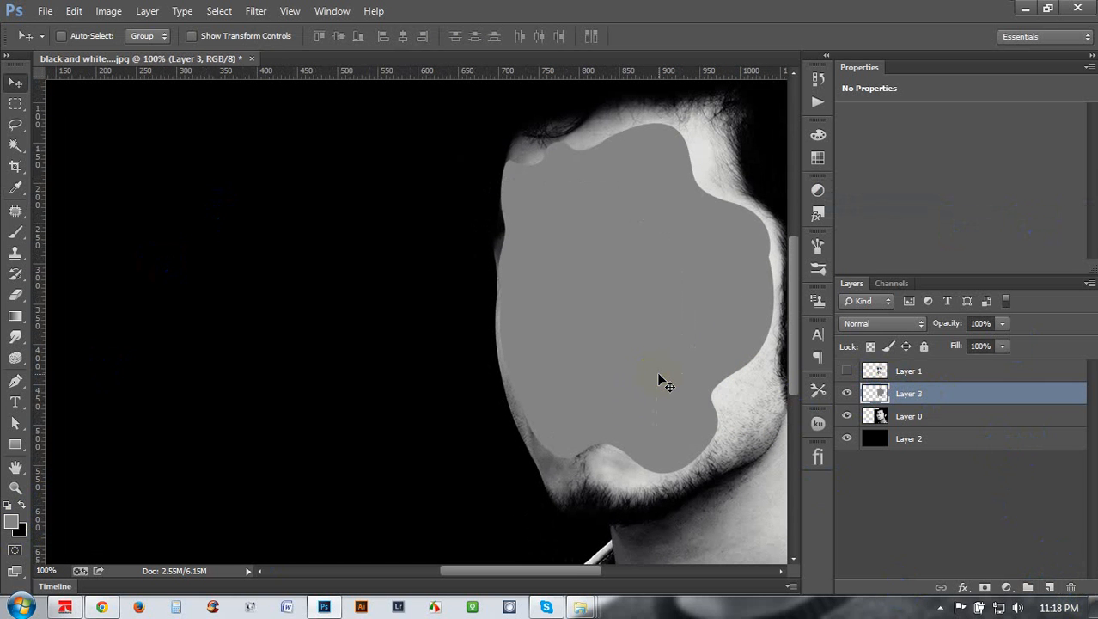
{"action": "left_click", "coordinate": [905, 371]}
{"action": "left_click", "coordinate": [847, 371]}
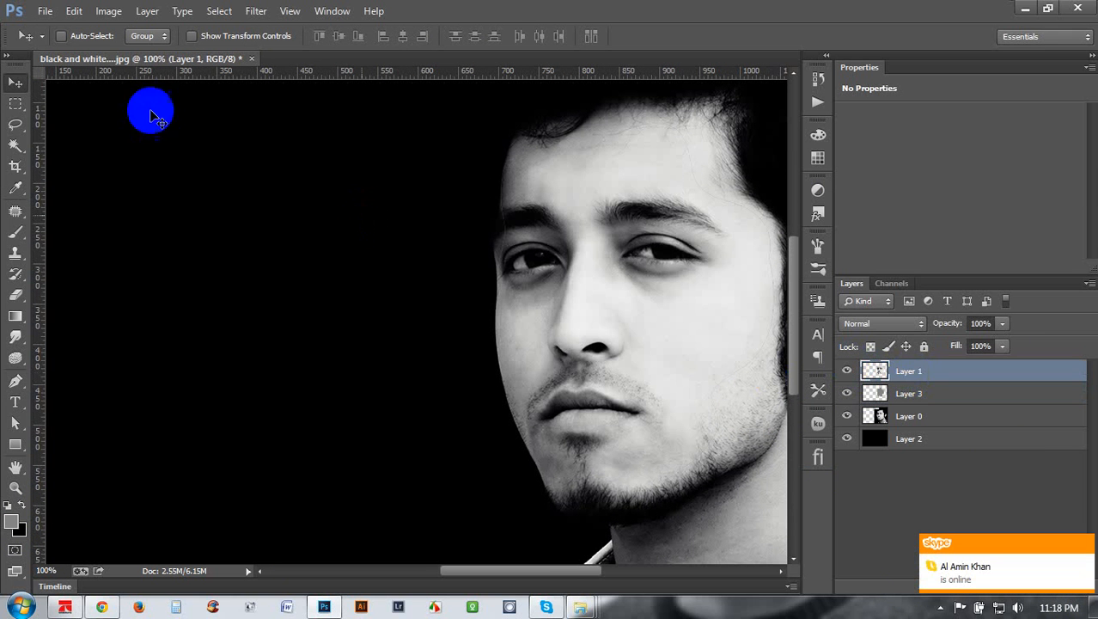
{"action": "left_click_drag", "start_coordinate": [706, 385], "coordinate": [639, 372]}
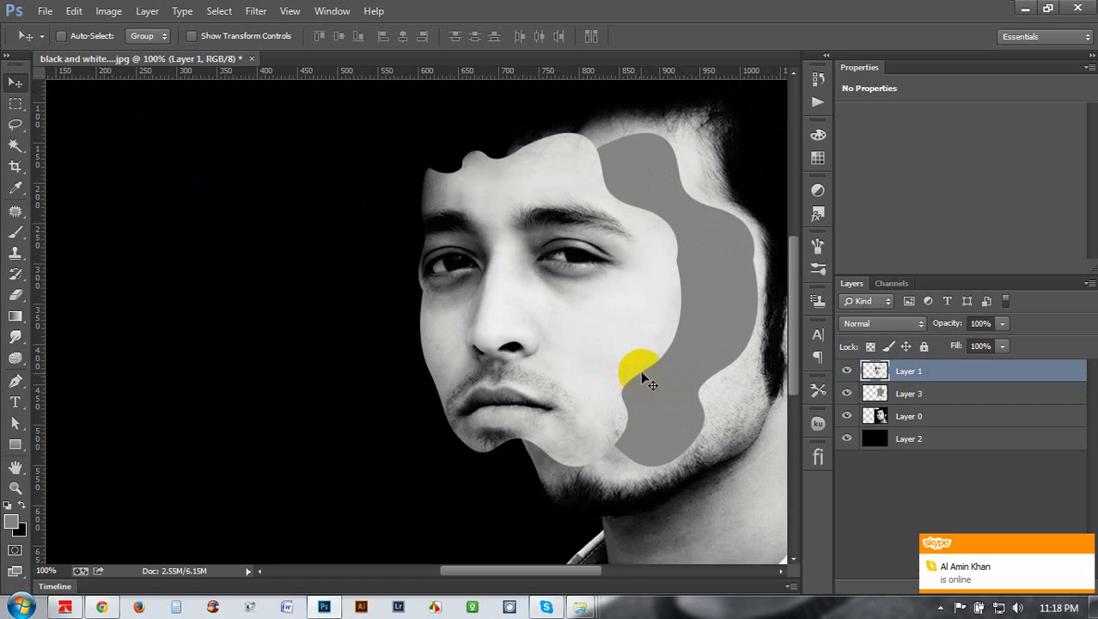
{"action": "key", "text": "ctrl+minus"}
{"action": "left_click", "coordinate": [949, 404]}
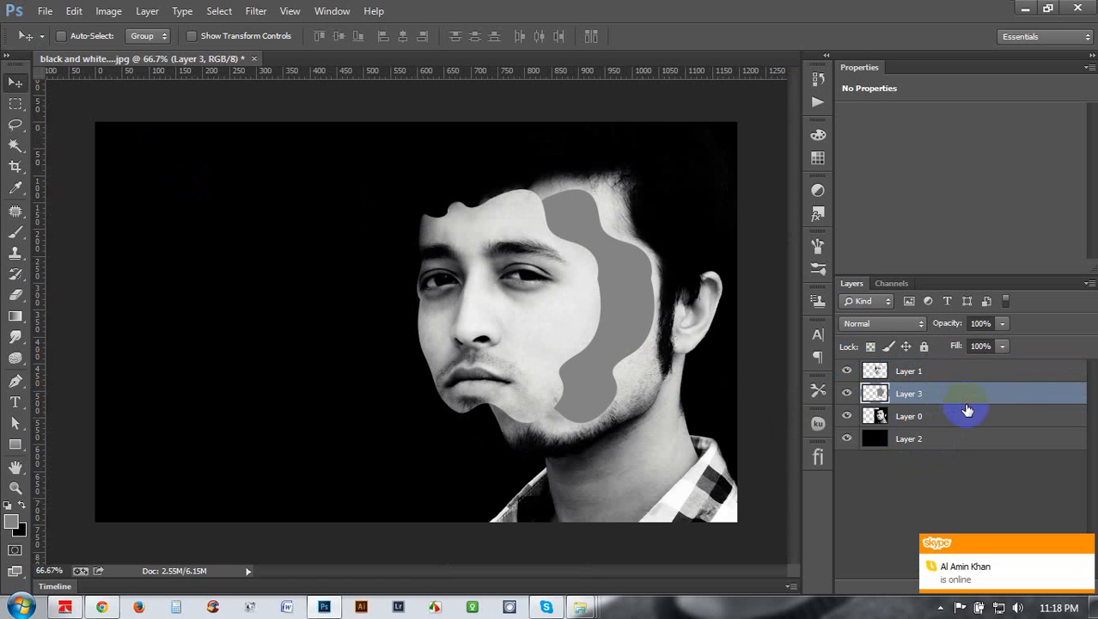
{"action": "left_click", "coordinate": [968, 412]}
{"action": "double_click", "coordinate": [978, 404]}
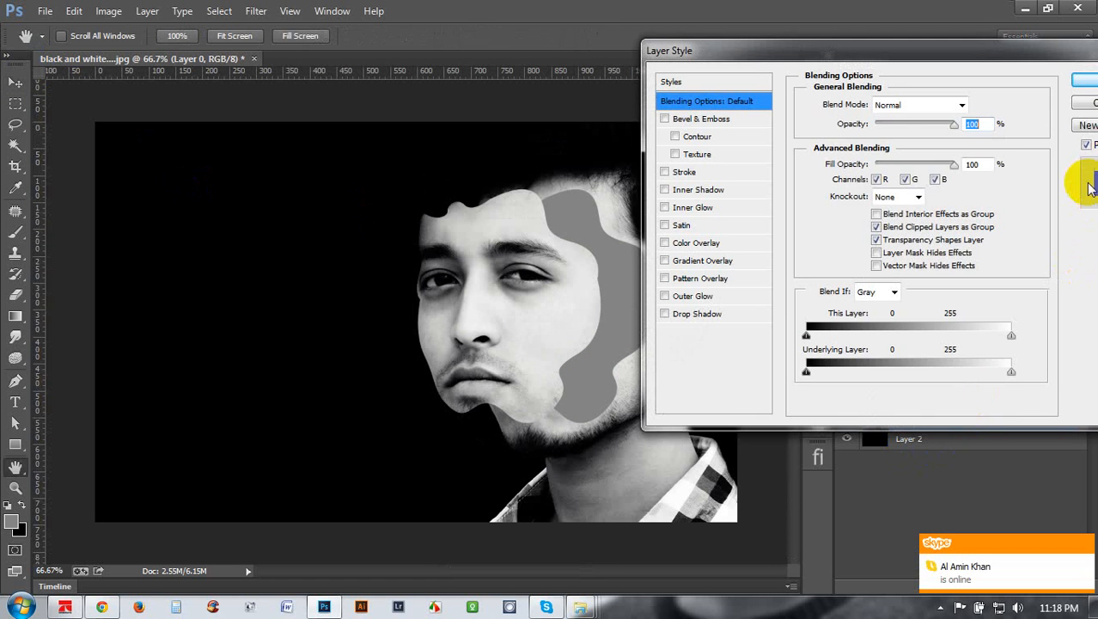
{"action": "left_click", "coordinate": [1079, 103]}
{"action": "left_click", "coordinate": [1005, 374]}
Add a drop shadow to Layer 3 with a white (ffffff) colour and the Normal blend mode.
{"action": "left_click", "coordinate": [1014, 393]}
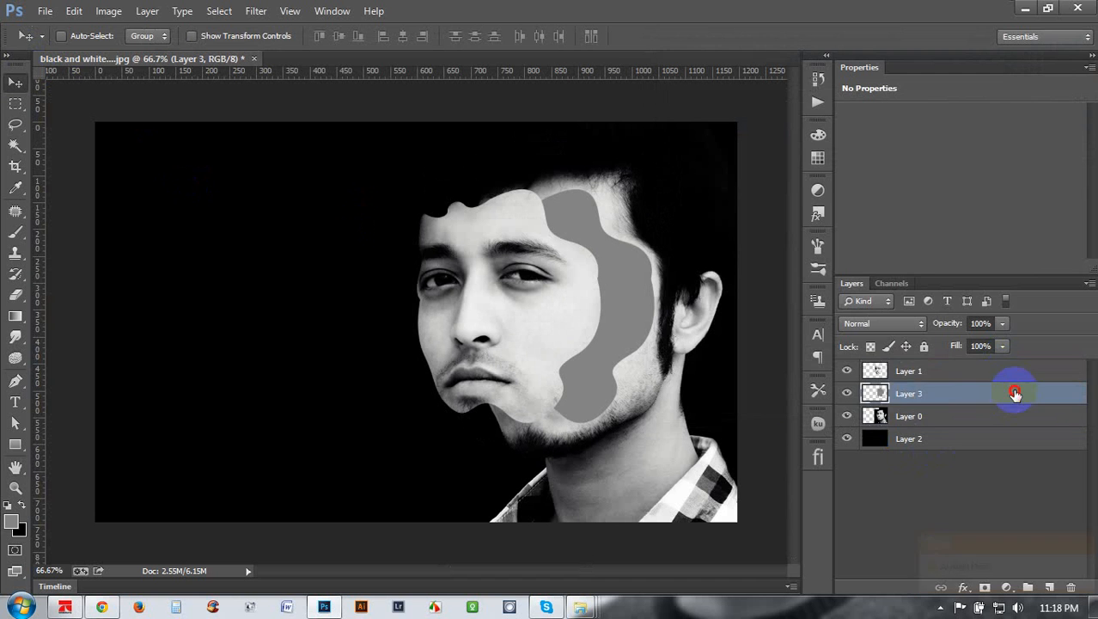
{"action": "double_click", "coordinate": [1010, 393]}
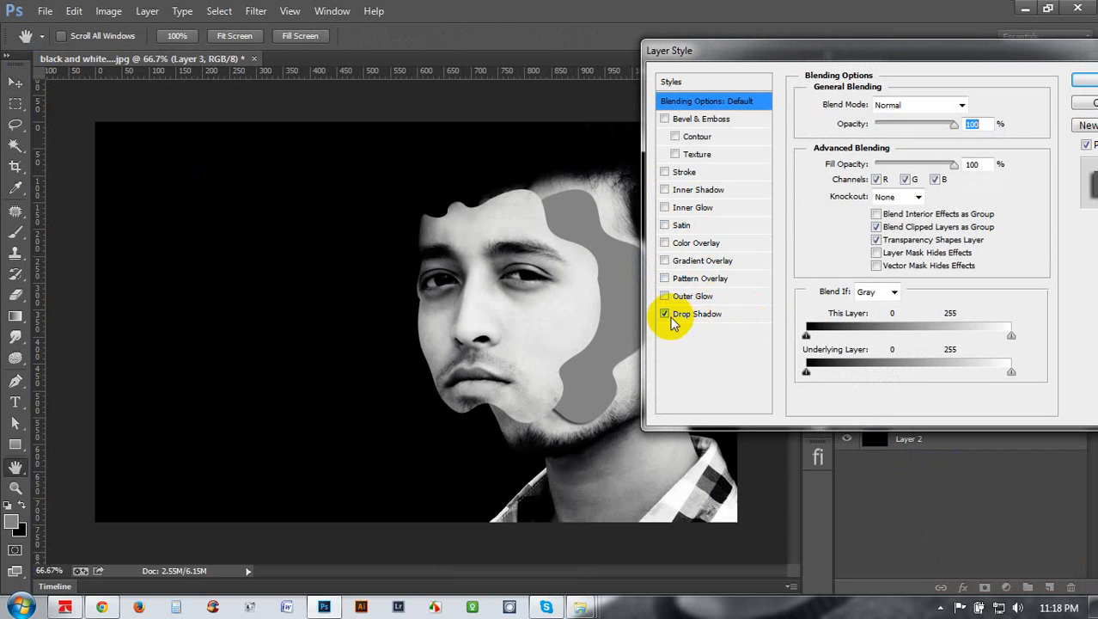
{"action": "left_click", "coordinate": [694, 314]}
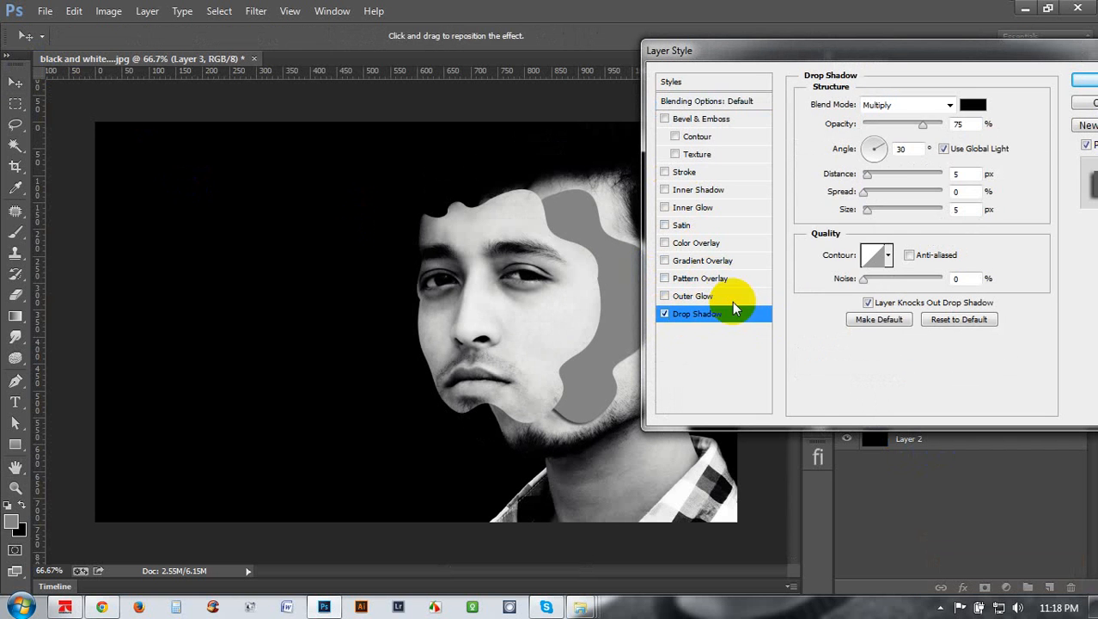
{"action": "left_click", "coordinate": [973, 104]}
{"action": "left_click_drag", "start_coordinate": [846, 273], "coordinate": [450, 113]}
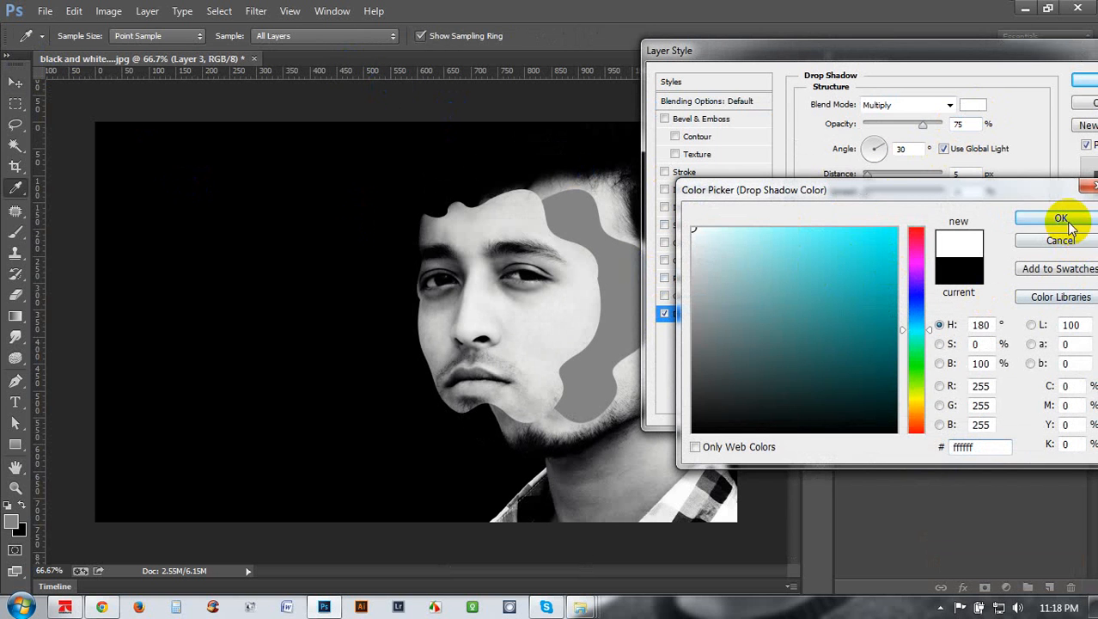
{"action": "left_click", "coordinate": [1036, 218]}
{"action": "left_click", "coordinate": [900, 107]}
{"action": "left_click", "coordinate": [892, 126]}
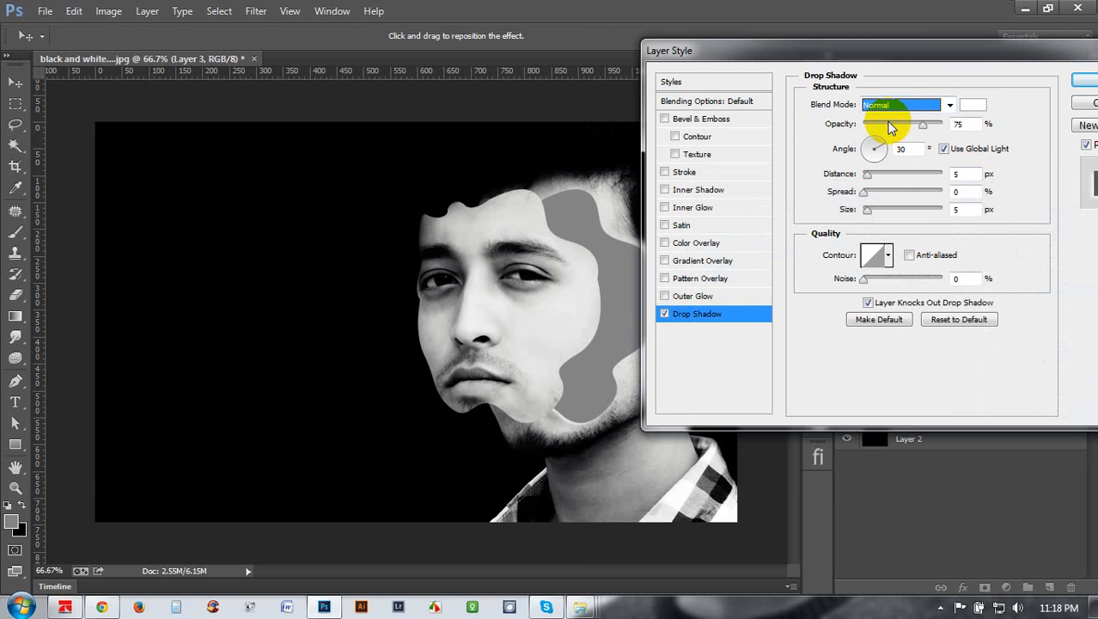
Set the drop shadow's distance to 1 px and its size to 2 px.
{"action": "left_click", "coordinate": [967, 175]}
{"action": "type", "text": "1"}
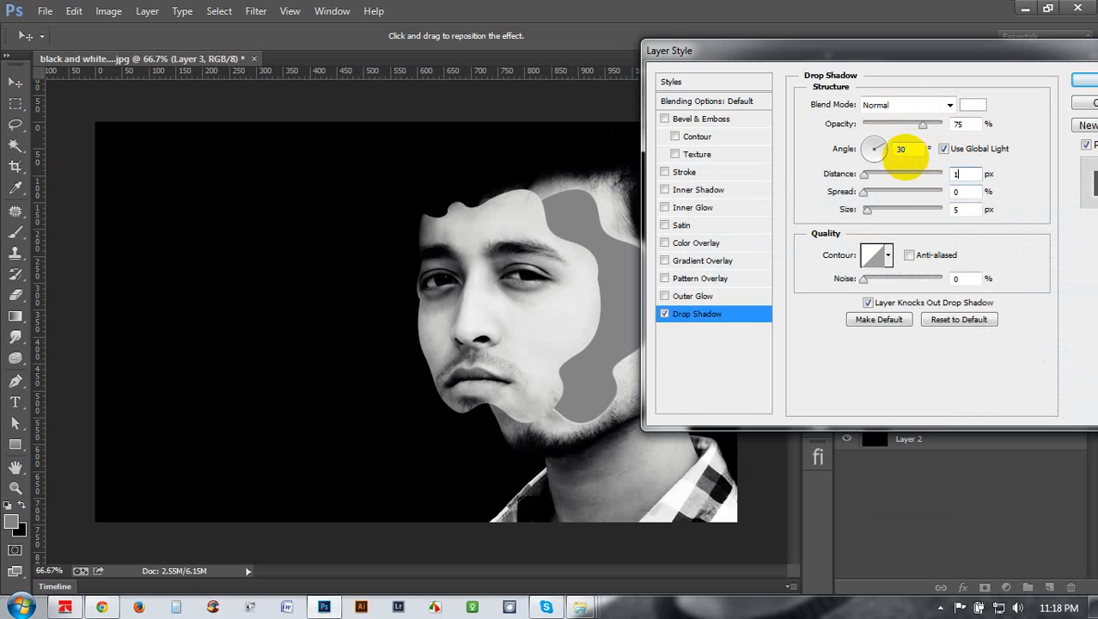
{"action": "left_click", "coordinate": [954, 201]}
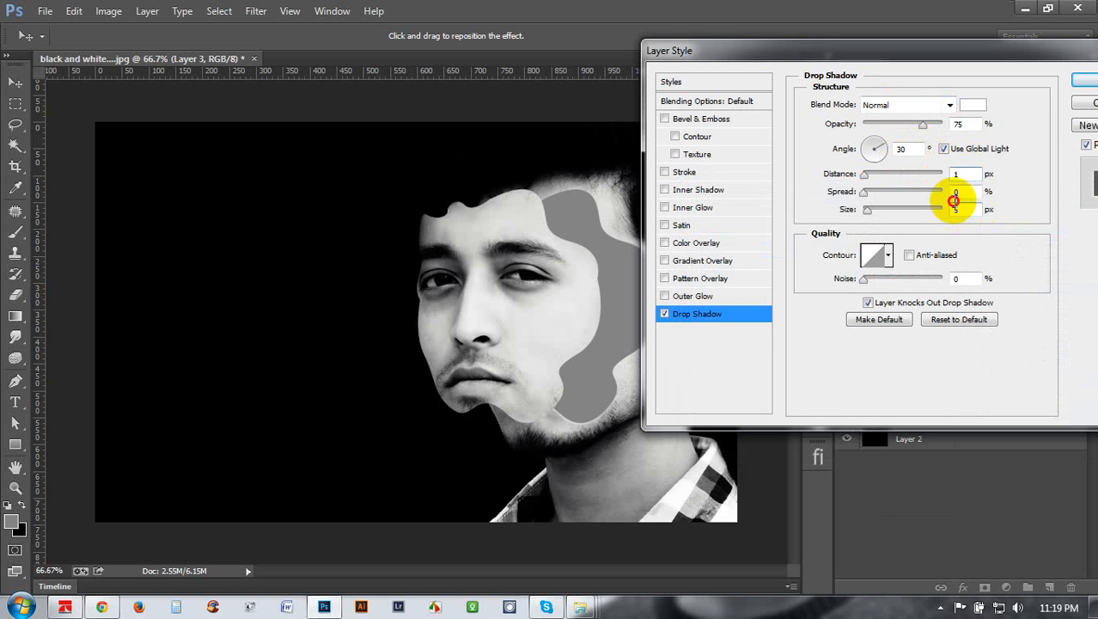
{"action": "type", "text": "2"}
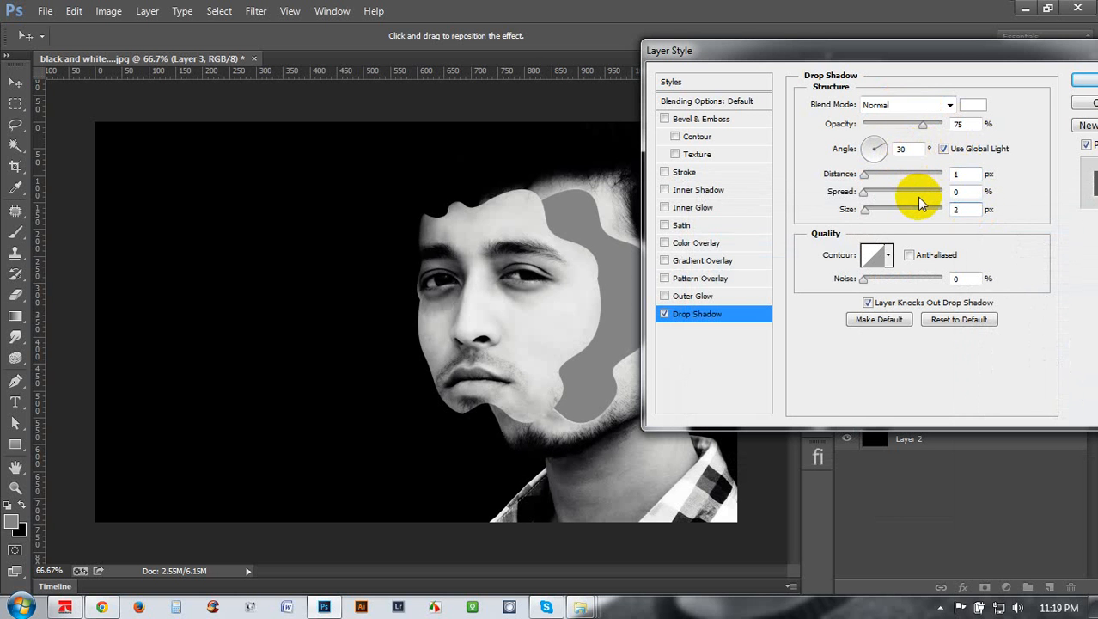
Add an inner shadow to Layer 3 with about 81% opacity, 37 px distance, 18% choke and 62 px size, and apply the layer style.
{"action": "left_click", "coordinate": [713, 189]}
{"action": "left_click_drag", "start_coordinate": [773, 50], "coordinate": [853, 198]}
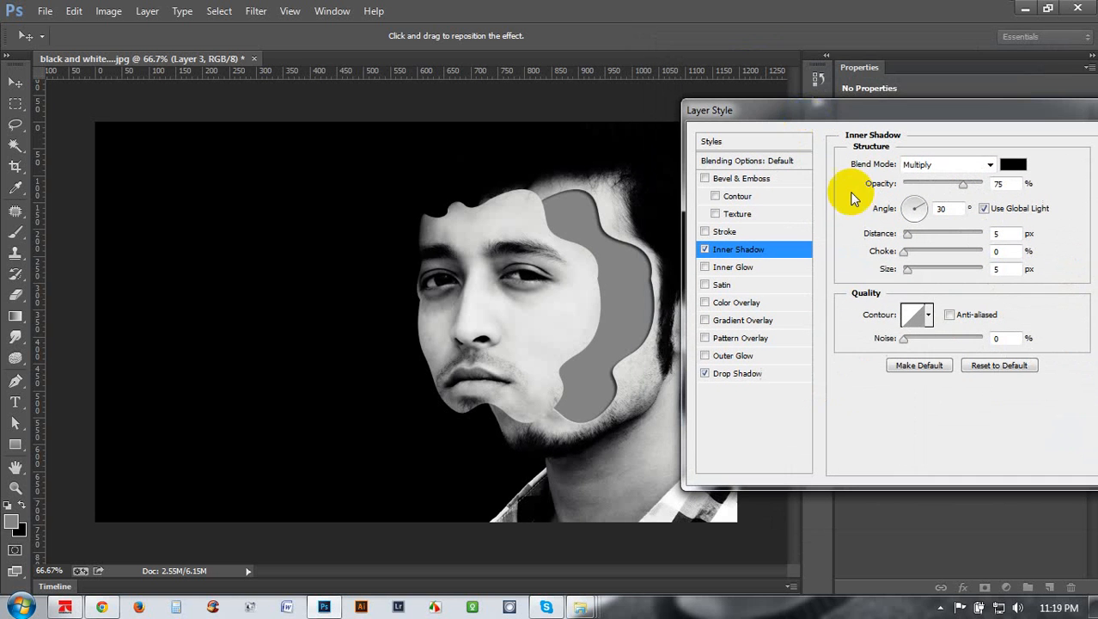
{"action": "left_click_drag", "start_coordinate": [909, 268], "coordinate": [923, 280]}
{"action": "left_click_drag", "start_coordinate": [907, 234], "coordinate": [925, 273]}
{"action": "left_click_drag", "start_coordinate": [890, 114], "coordinate": [781, 251]}
{"action": "left_click", "coordinate": [838, 322]}
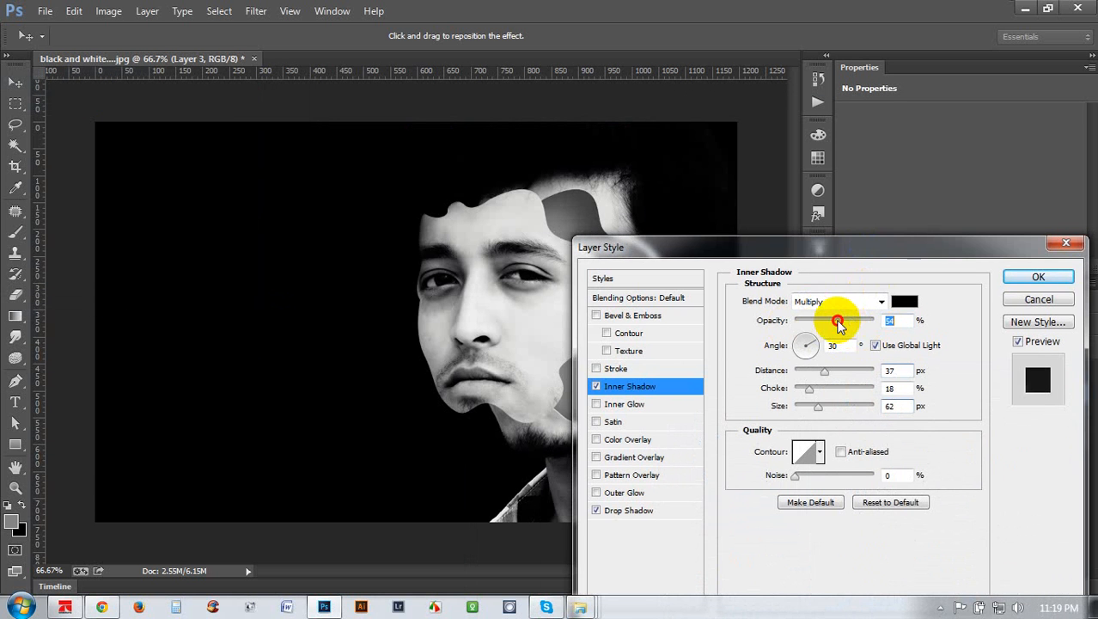
{"action": "left_click_drag", "start_coordinate": [846, 326], "coordinate": [860, 335]}
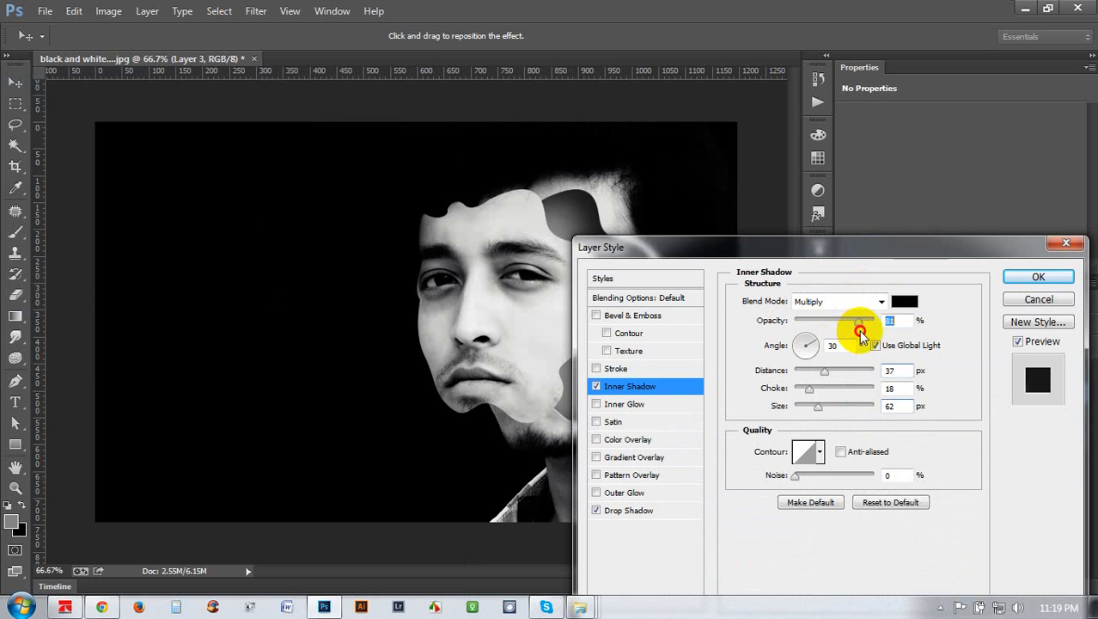
{"action": "left_click", "coordinate": [1050, 277]}
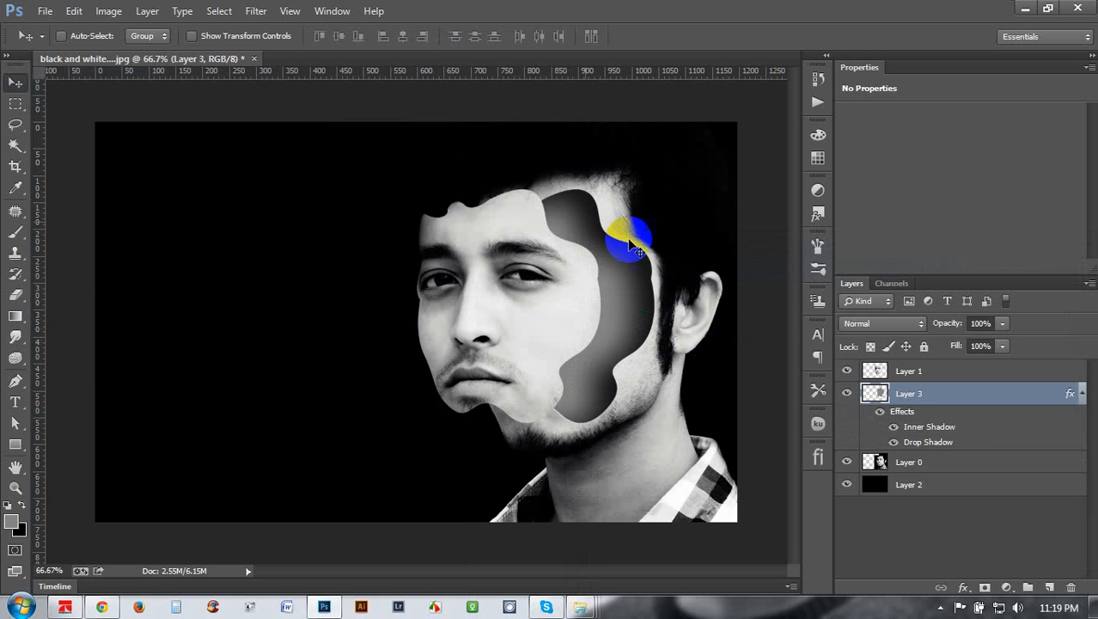
Add Bevel & Emboss to the cut-out face on Layer 1, using the Inner Bevel style and the Smooth technique.
{"action": "key", "text": "ctrl+plus"}
{"action": "key", "text": "ctrl+plus"}
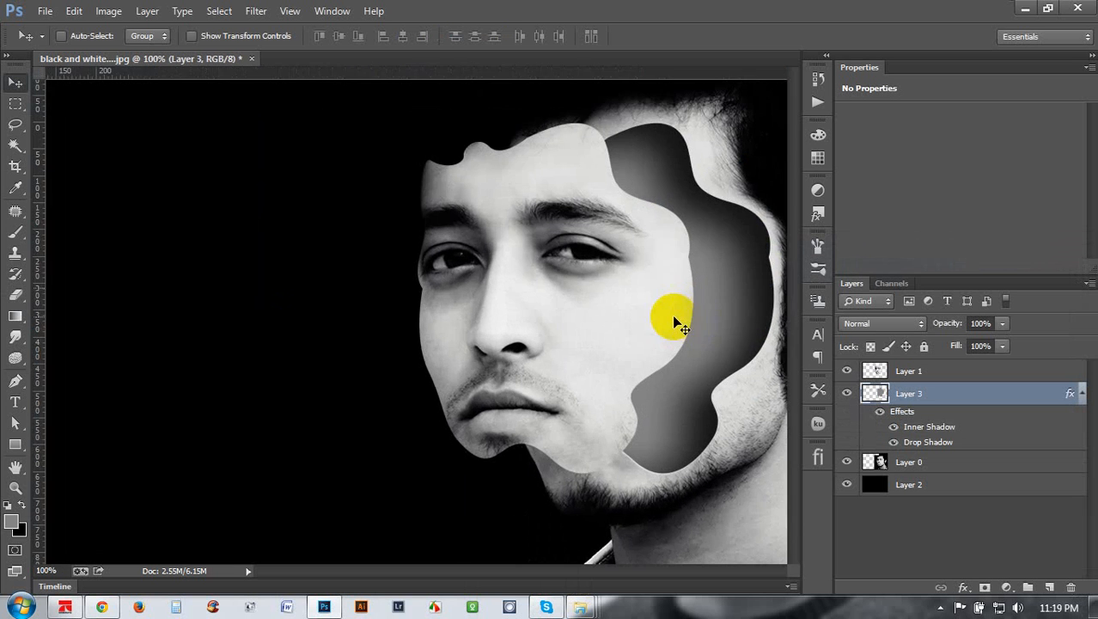
{"action": "left_click_drag", "start_coordinate": [660, 373], "coordinate": [257, 331]}
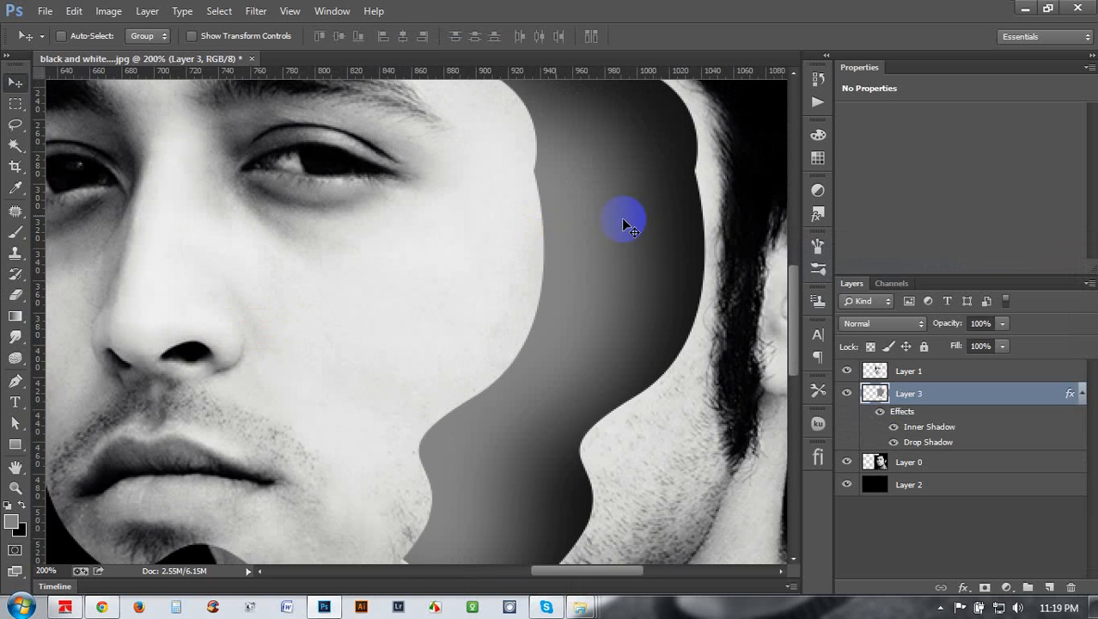
{"action": "scroll", "coordinate": [637, 287], "scroll_direction": "up", "scroll_amount": 3}
{"action": "key", "text": "ctrl+minus"}
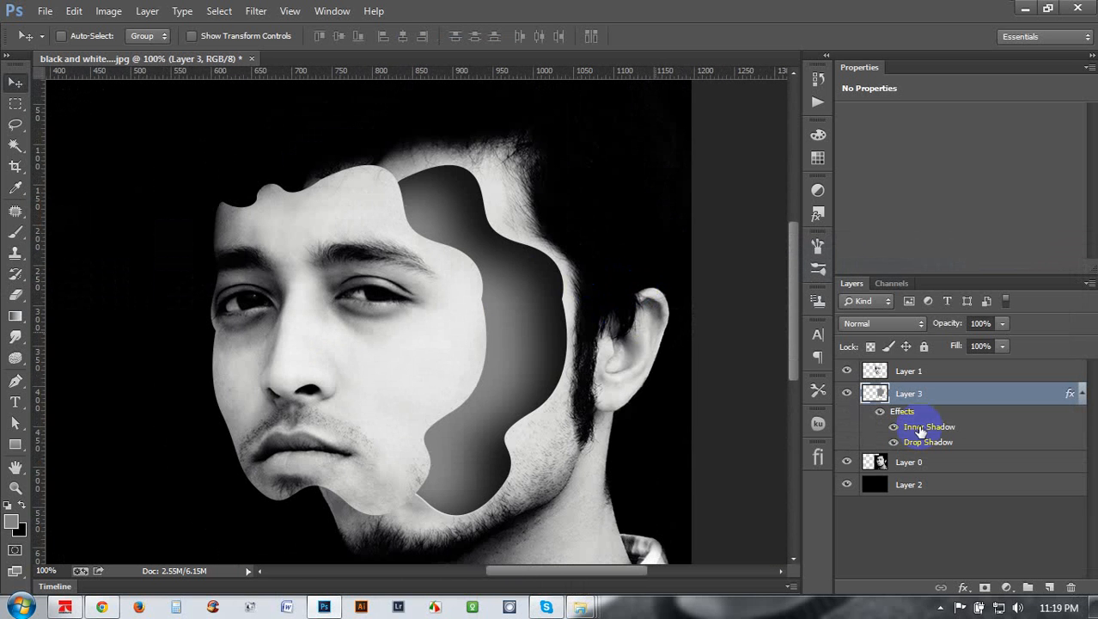
{"action": "left_click", "coordinate": [1002, 379]}
{"action": "double_click", "coordinate": [1002, 381]}
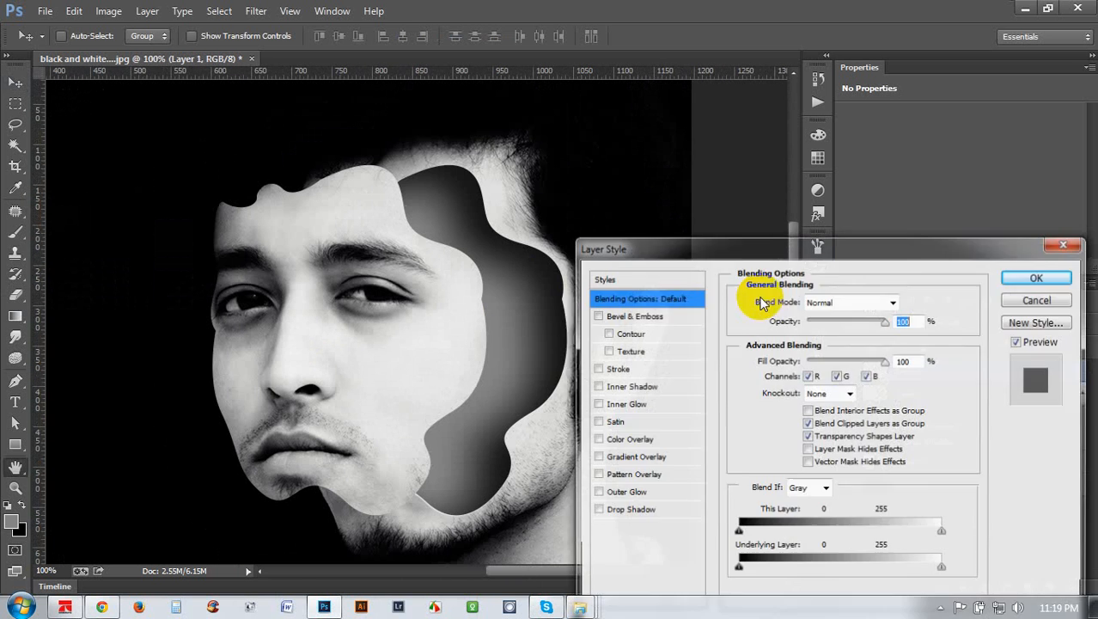
{"action": "left_click", "coordinate": [637, 316]}
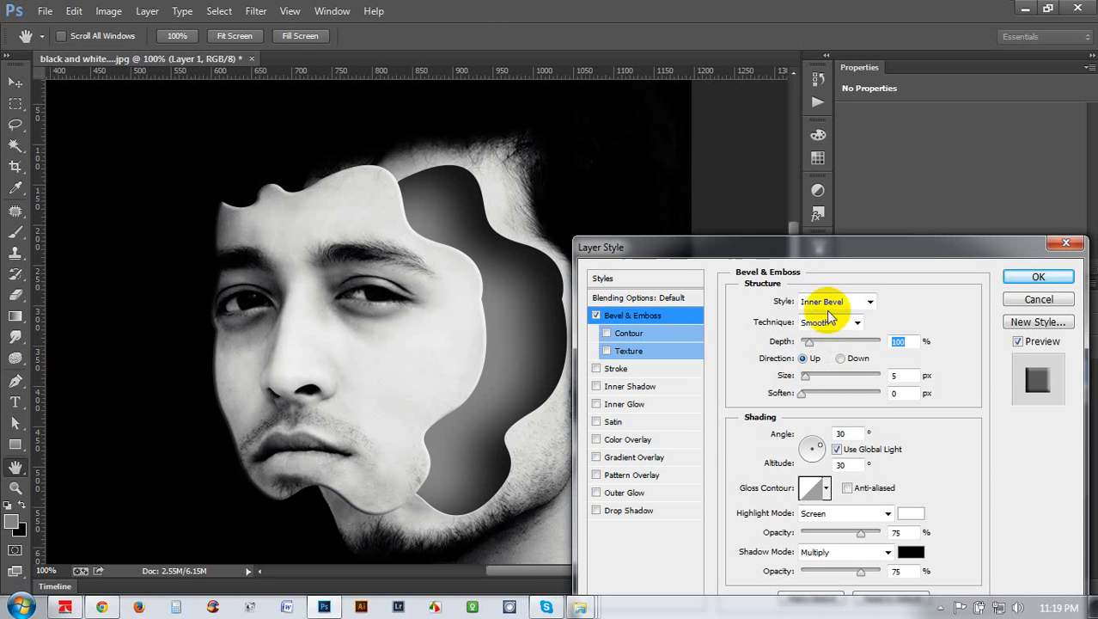
{"action": "left_click", "coordinate": [820, 302]}
{"action": "left_click", "coordinate": [823, 306]}
{"action": "left_click", "coordinate": [837, 323]}
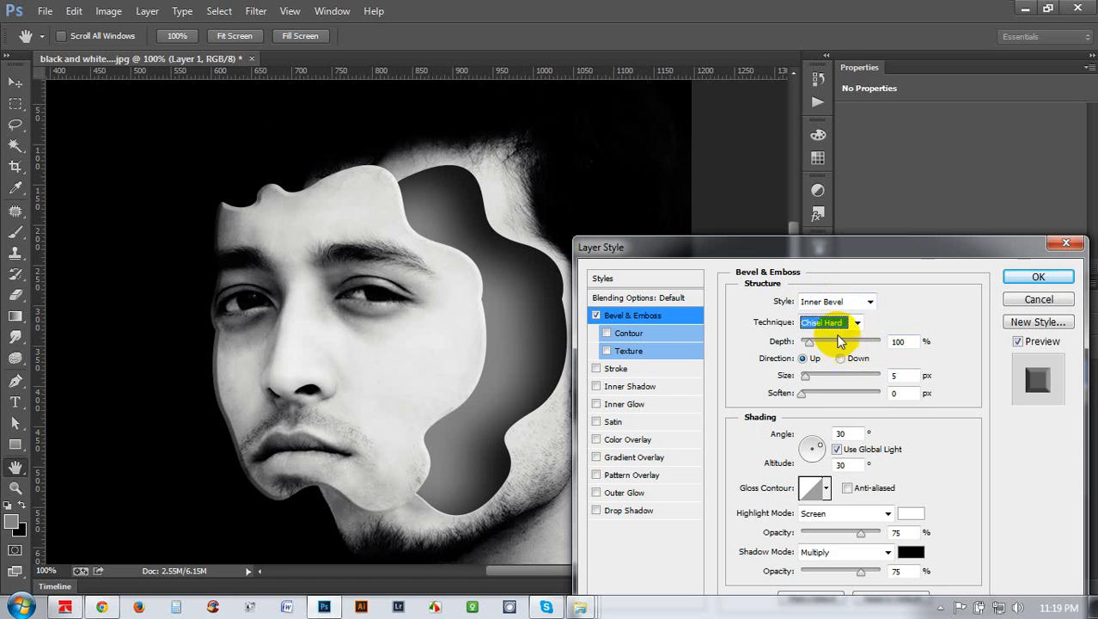
{"action": "left_click", "coordinate": [827, 322]}
{"action": "left_click", "coordinate": [829, 340]}
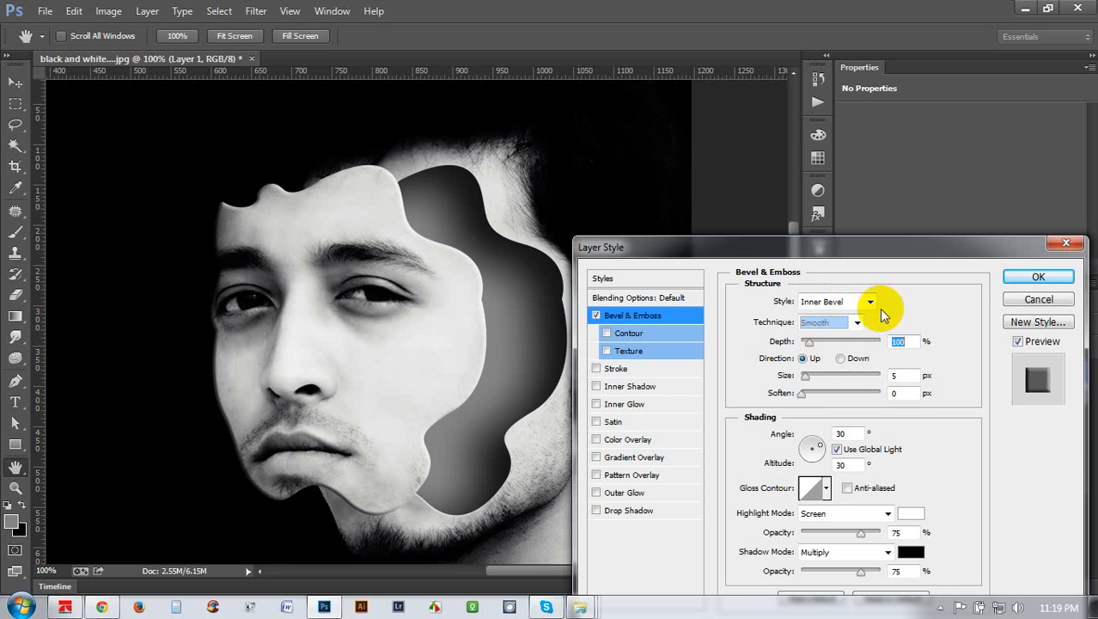
Set the bevel's depth to about 103% and its size to 1 px, and apply the layer style.
{"action": "left_click", "coordinate": [817, 343]}
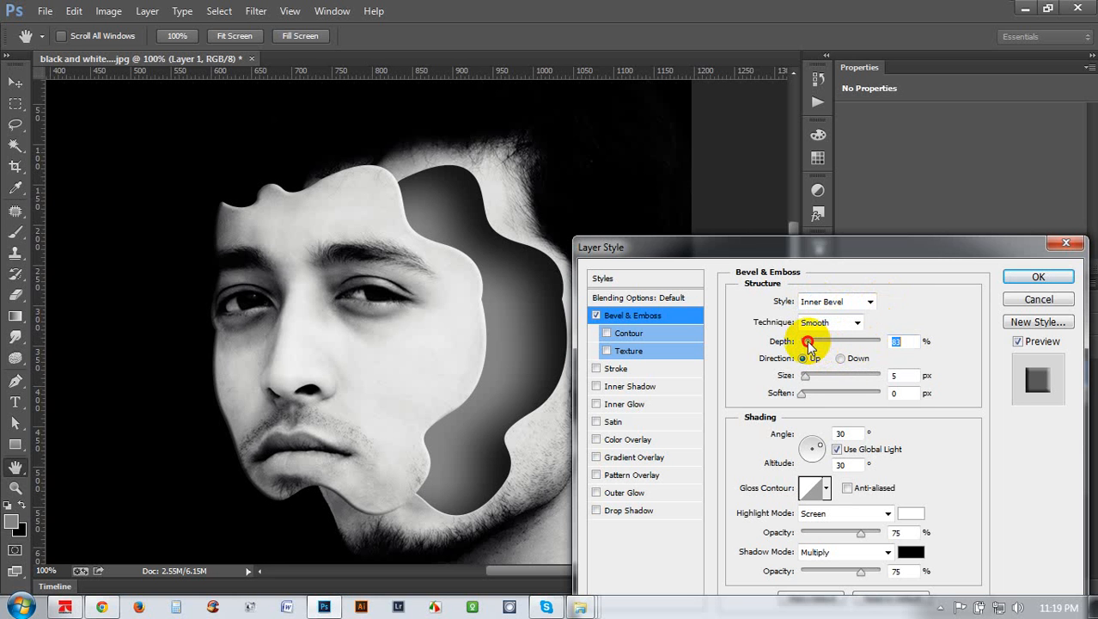
{"action": "left_click_drag", "start_coordinate": [805, 342], "coordinate": [805, 342]}
{"action": "left_click_drag", "start_coordinate": [811, 381], "coordinate": [803, 381]}
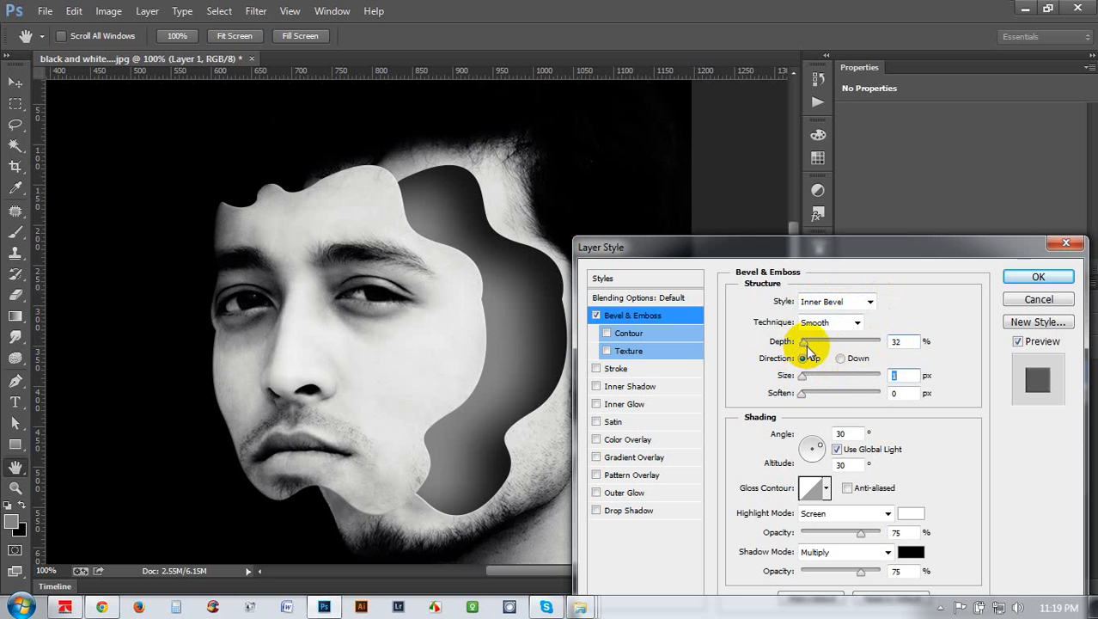
{"action": "mouse_move", "coordinate": [806, 342]}
{"action": "left_mouse_down"}
{"action": "mouse_move", "coordinate": [822, 351]}
{"action": "mouse_move", "coordinate": [811, 354]}
{"action": "left_mouse_up"}
{"action": "left_click", "coordinate": [1038, 276]}
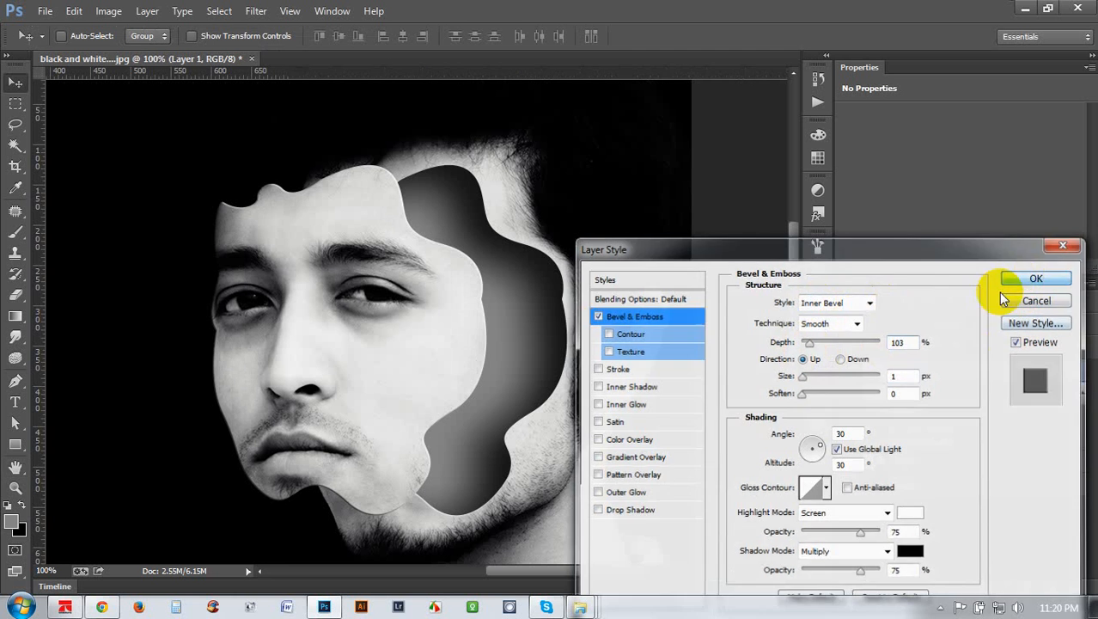
Examine the bevelled edge of the cut-out face and the shaded grey gap, both as a whole and close up.
{"action": "scroll", "coordinate": [558, 236], "scroll_direction": "down", "scroll_amount": 2}
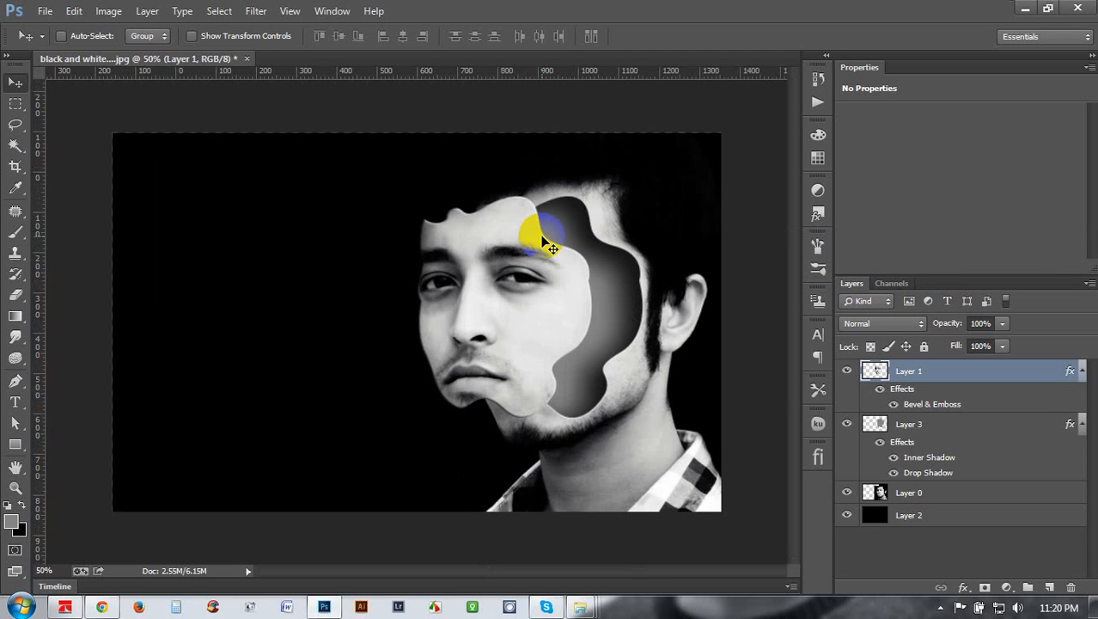
{"action": "scroll", "coordinate": [542, 237], "scroll_direction": "down", "scroll_amount": 1}
{"action": "scroll", "coordinate": [542, 238], "scroll_direction": "up", "scroll_amount": 1}
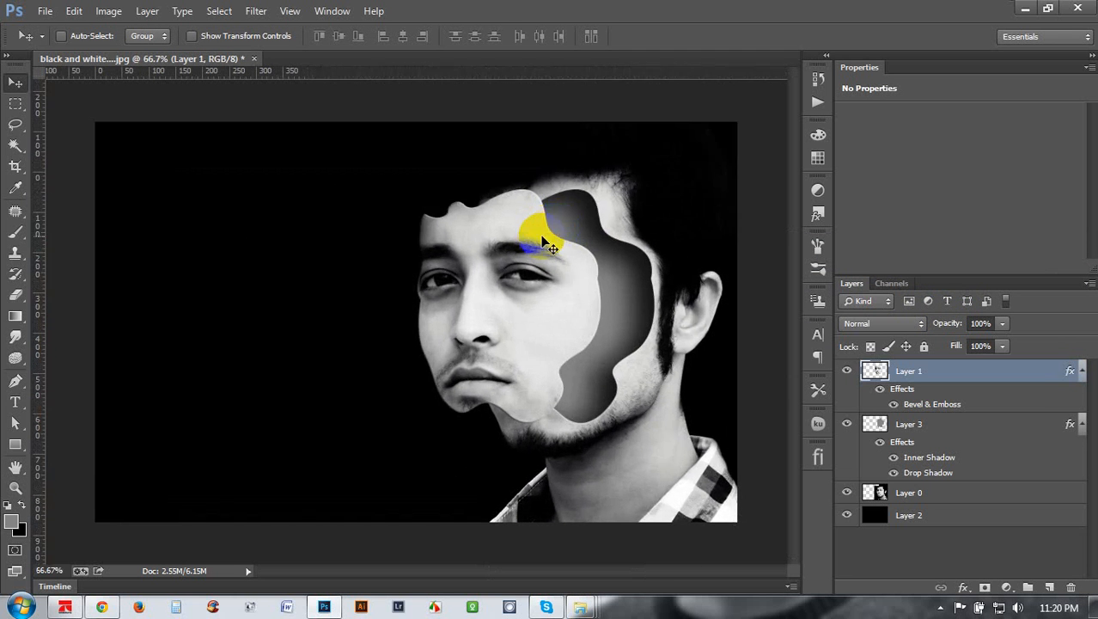
{"action": "scroll", "coordinate": [543, 244], "scroll_direction": "up", "scroll_amount": 1}
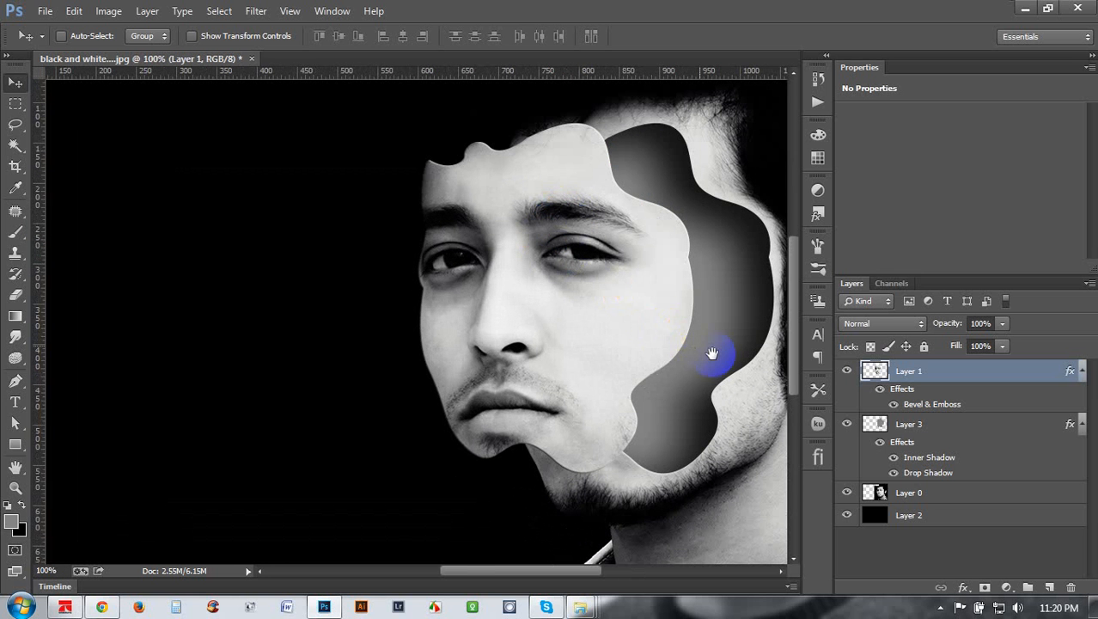
{"action": "left_click_drag", "start_coordinate": [712, 353], "coordinate": [535, 354]}
{"action": "key", "text": "ctrl+plus"}
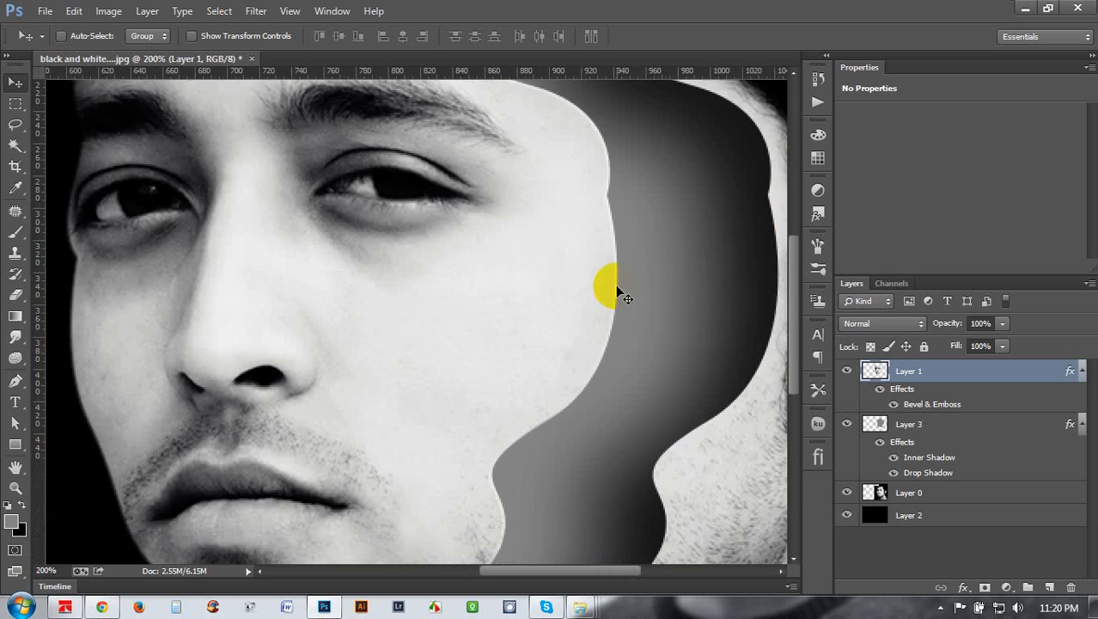
{"action": "key", "text": "ctrl+plus"}
{"action": "left_click_drag", "start_coordinate": [620, 297], "coordinate": [540, 439]}
{"action": "scroll", "coordinate": [545, 436], "scroll_direction": "up", "scroll_amount": 2}
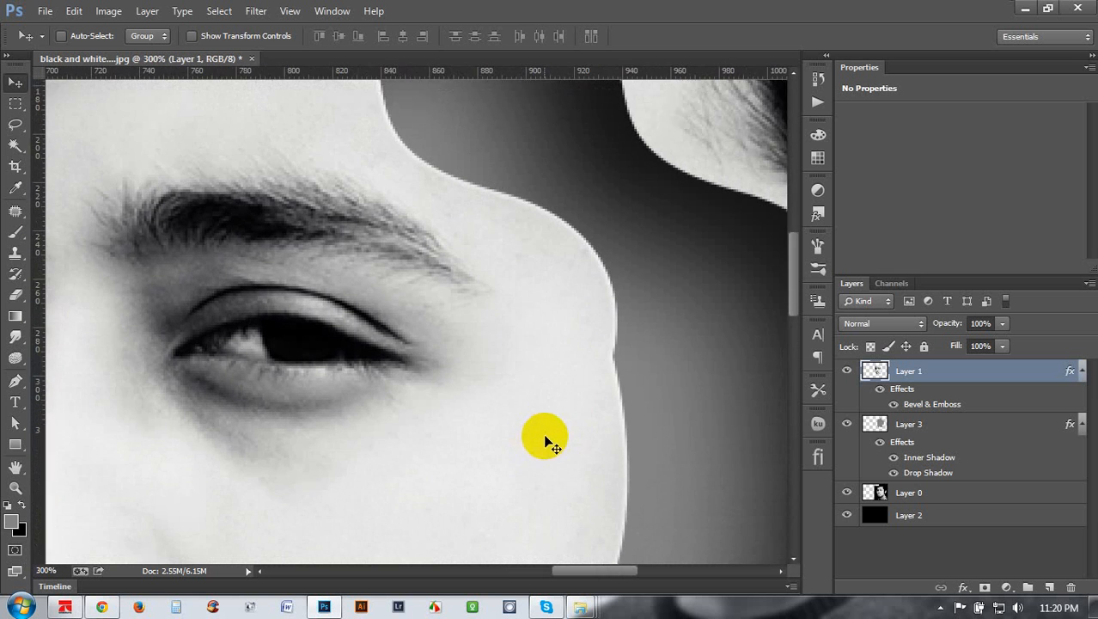
Add a layer mask to Layer 1 and activate the Brush tool.
{"action": "left_click_drag", "start_coordinate": [584, 331], "coordinate": [477, 378]}
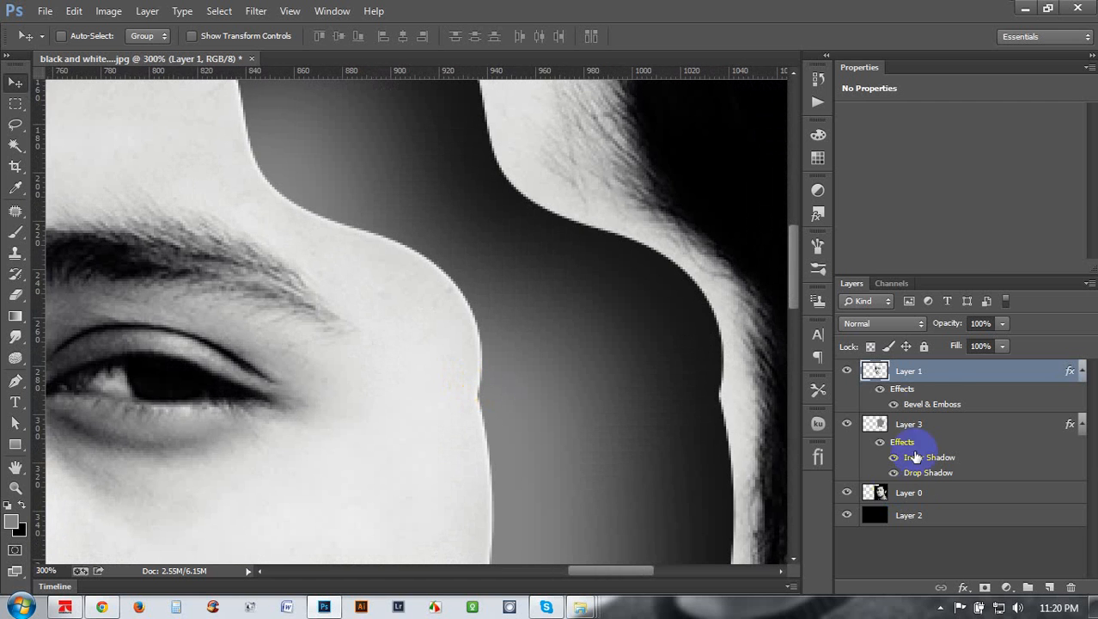
{"action": "left_click", "coordinate": [985, 587]}
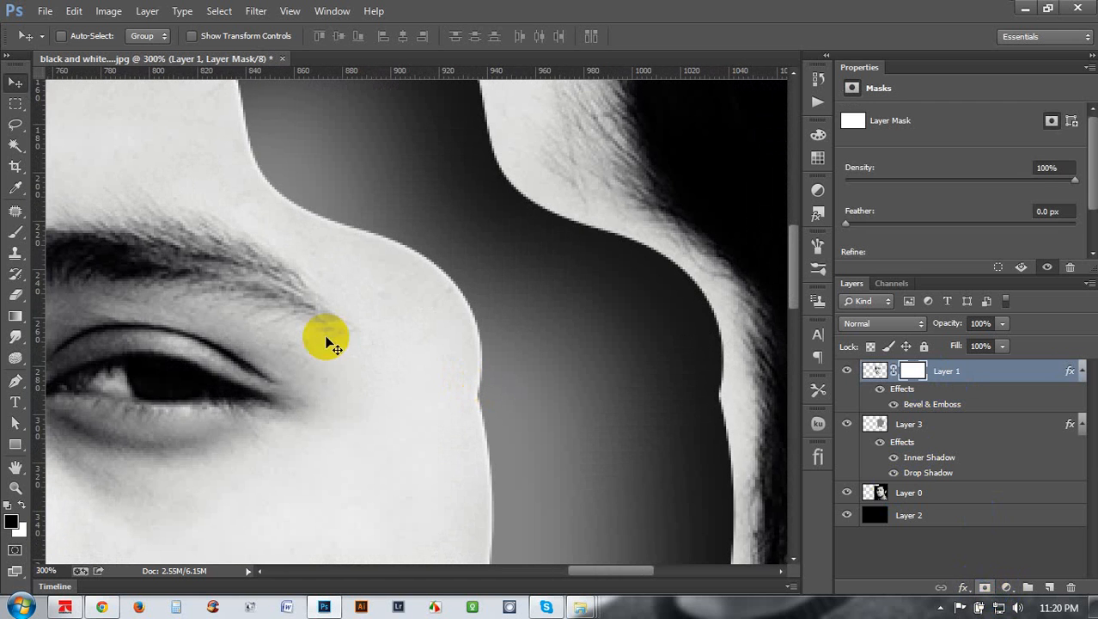
{"action": "left_click", "coordinate": [14, 233]}
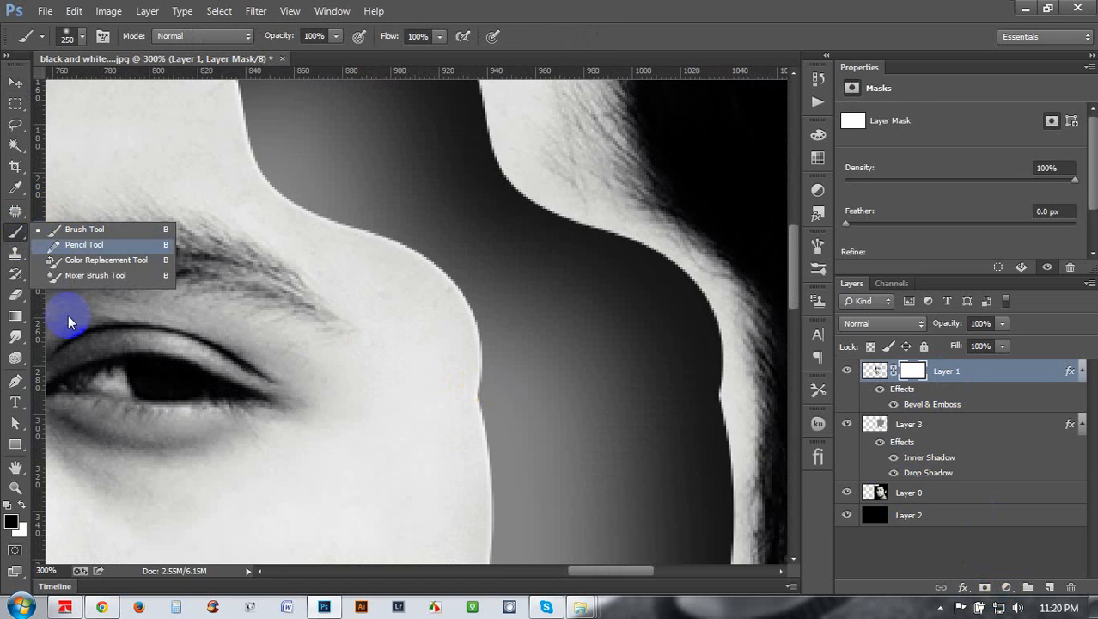
{"action": "left_click", "coordinate": [82, 230]}
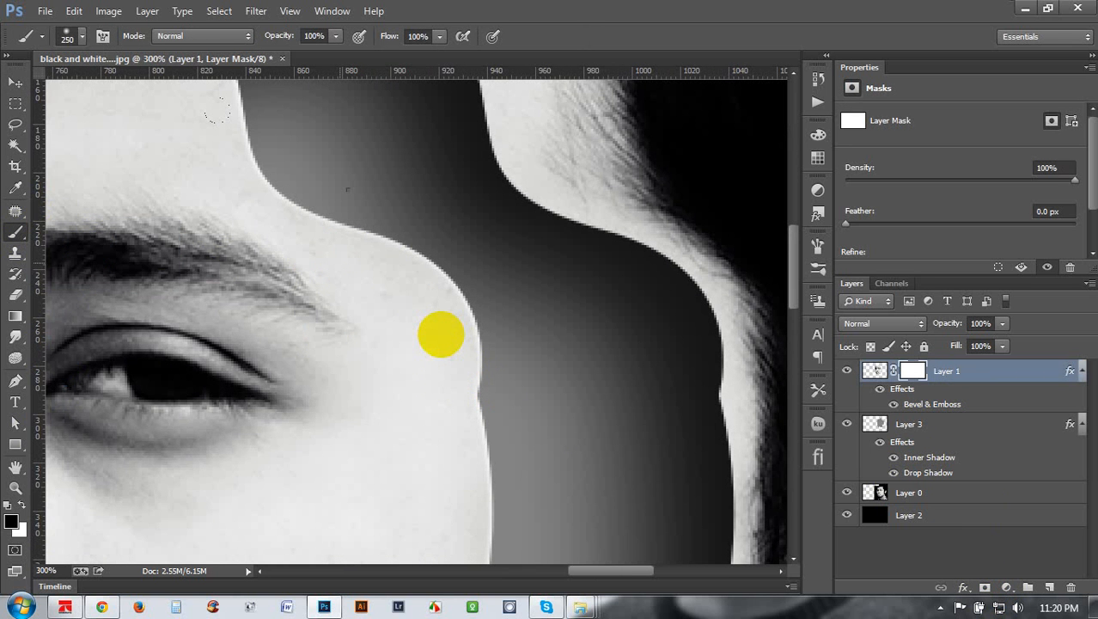
Set the brush to a hard round tip with 15 px size and 100% hardness.
{"action": "right_click", "coordinate": [441, 335]}
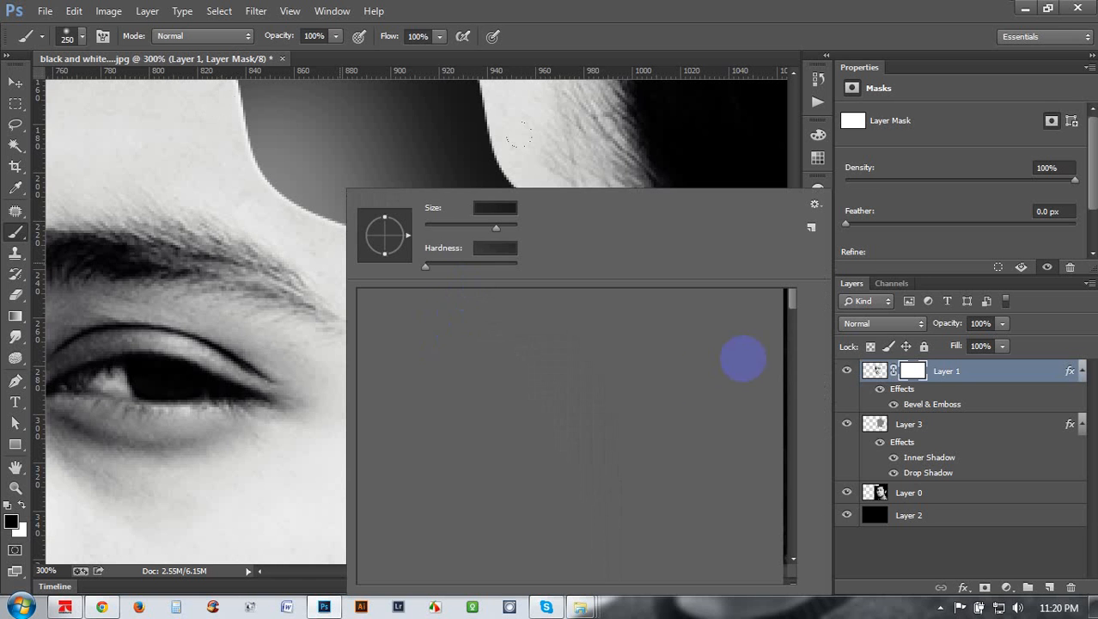
{"action": "left_click", "coordinate": [503, 307]}
{"action": "left_click", "coordinate": [498, 303]}
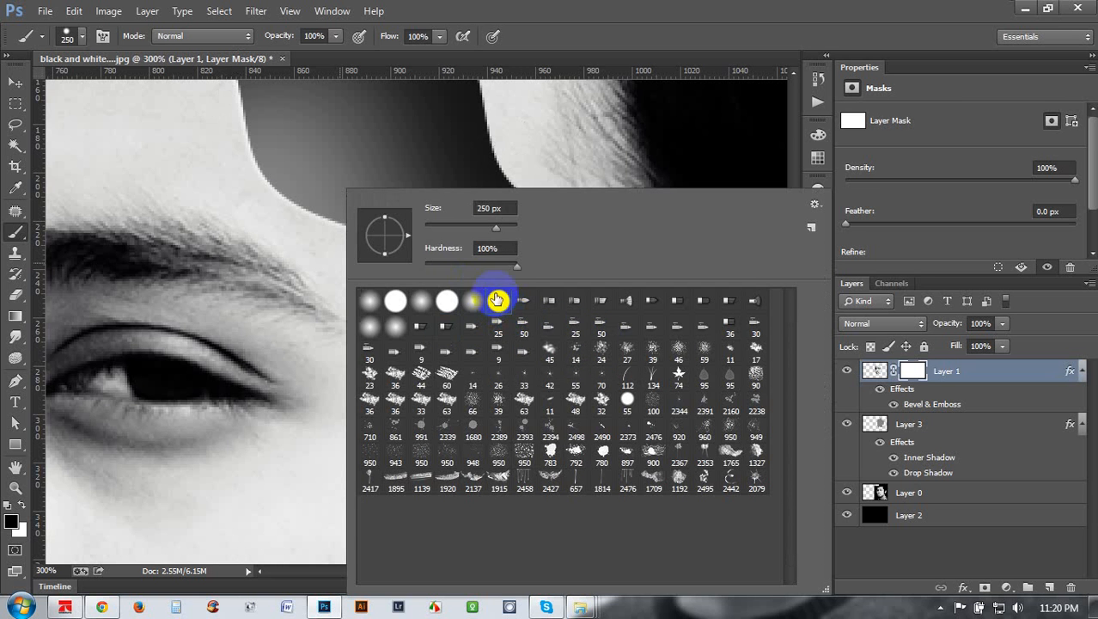
{"action": "left_click", "coordinate": [434, 227]}
{"action": "left_click", "coordinate": [562, 43]}
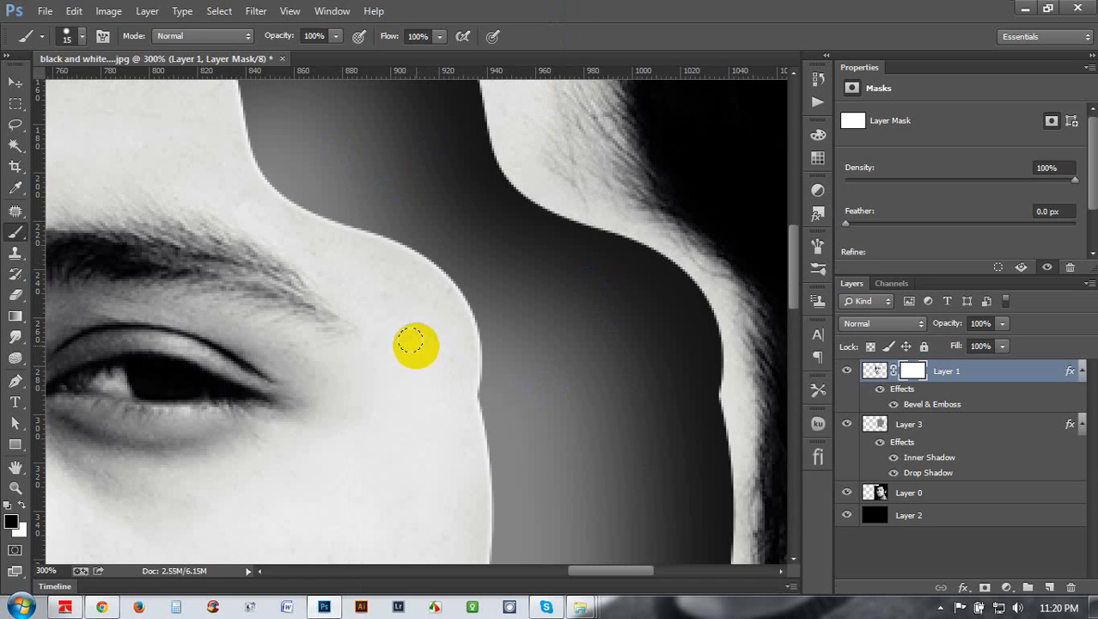
Paint a single black dot on Layer 1's mask to punch a round hole in the forehead near the cut-out's edge.
{"action": "scroll", "coordinate": [409, 350], "scroll_direction": "down", "scroll_amount": 4}
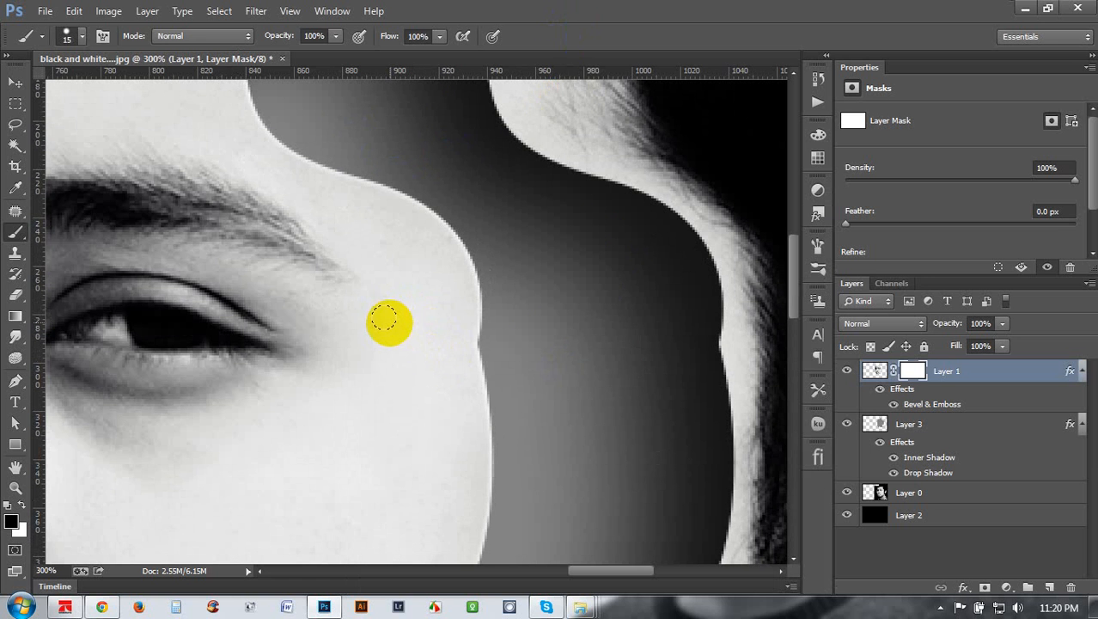
{"action": "scroll", "coordinate": [386, 317], "scroll_direction": "up", "scroll_amount": 3}
{"action": "scroll", "coordinate": [385, 276], "scroll_direction": "up", "scroll_amount": 3}
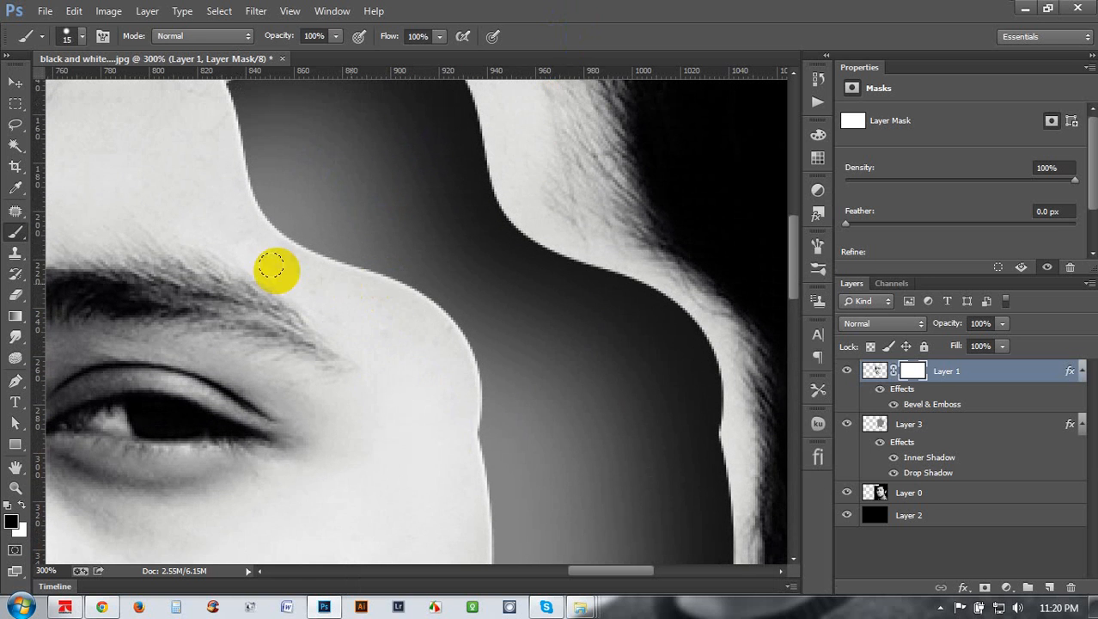
{"action": "scroll", "coordinate": [249, 263], "scroll_direction": "up", "scroll_amount": 6}
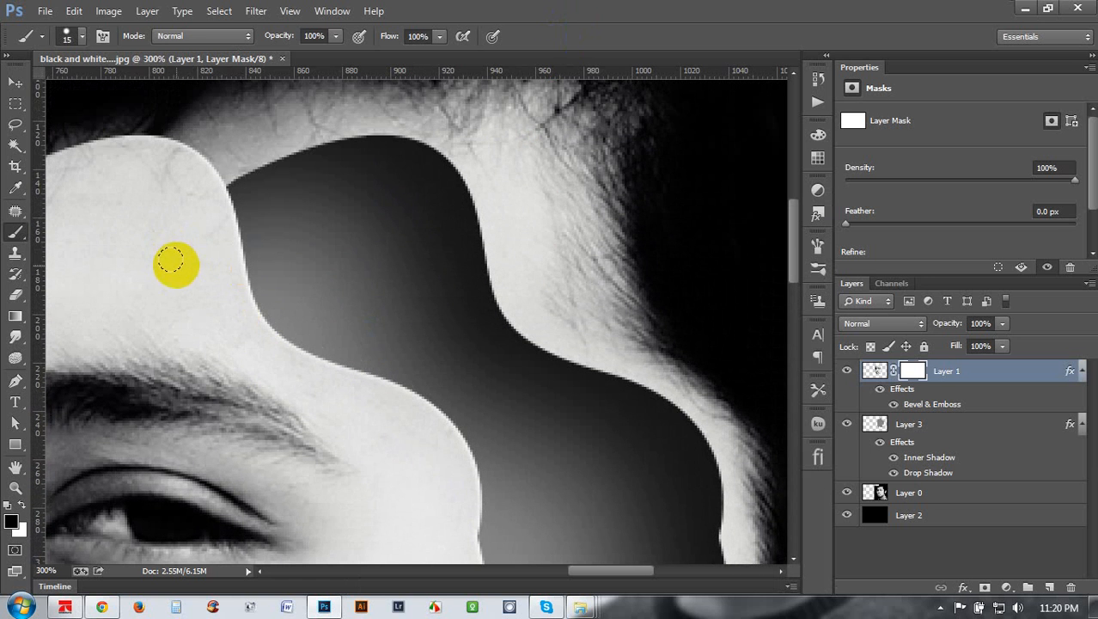
{"action": "left_click", "coordinate": [176, 264]}
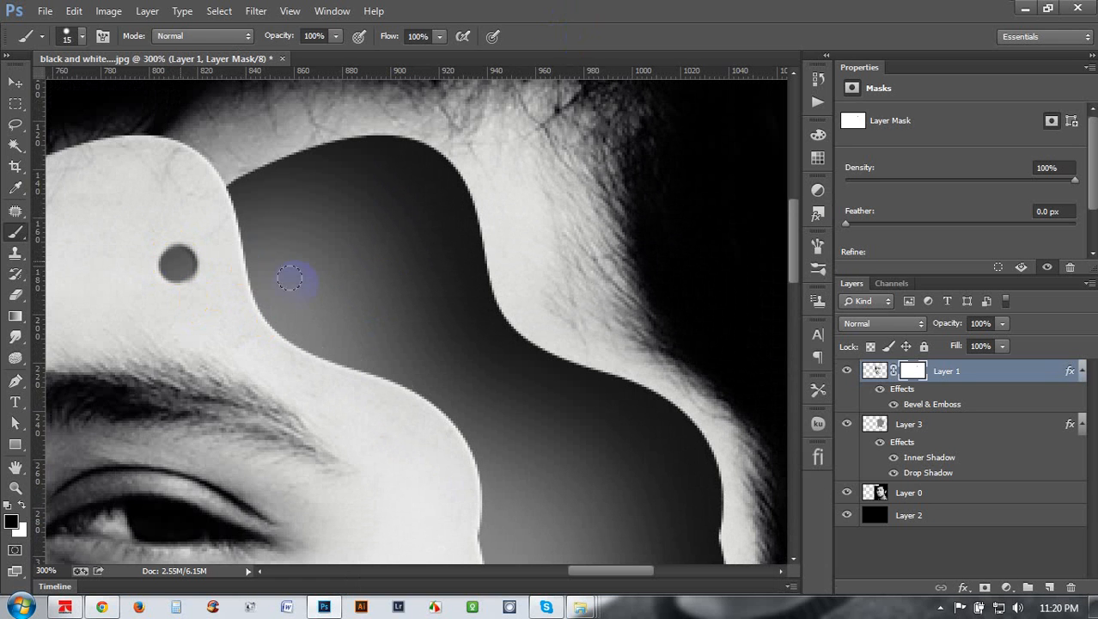
{"action": "left_click", "coordinate": [1028, 588]}
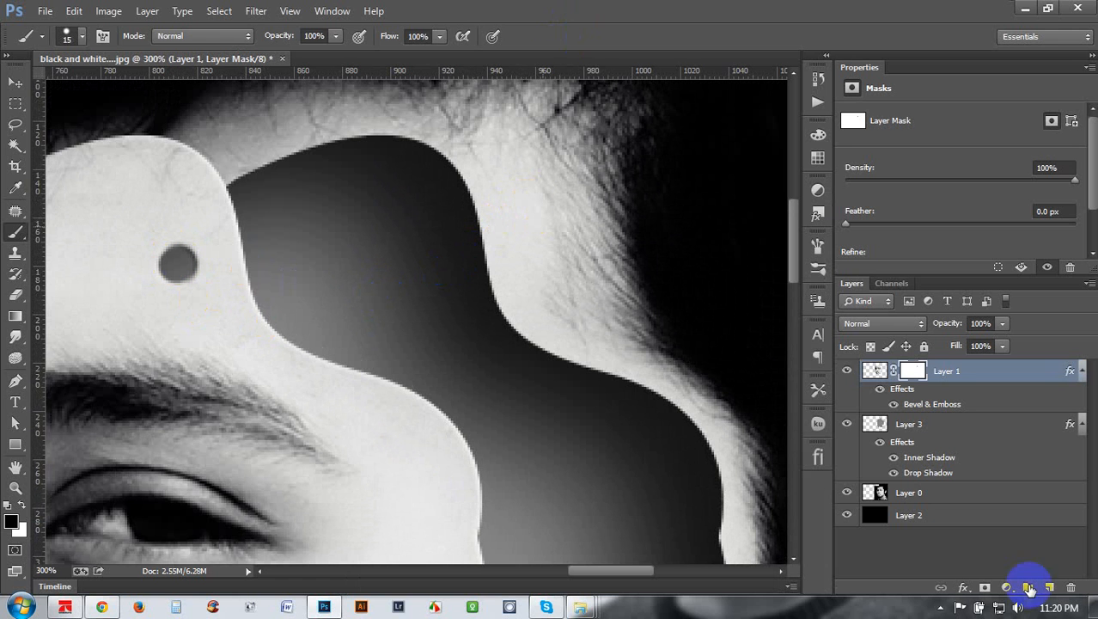
Place a round dot on Layer 3 over the forehead skin across the gap, and collapse Layer 1's effects list.
{"action": "left_click", "coordinate": [909, 424]}
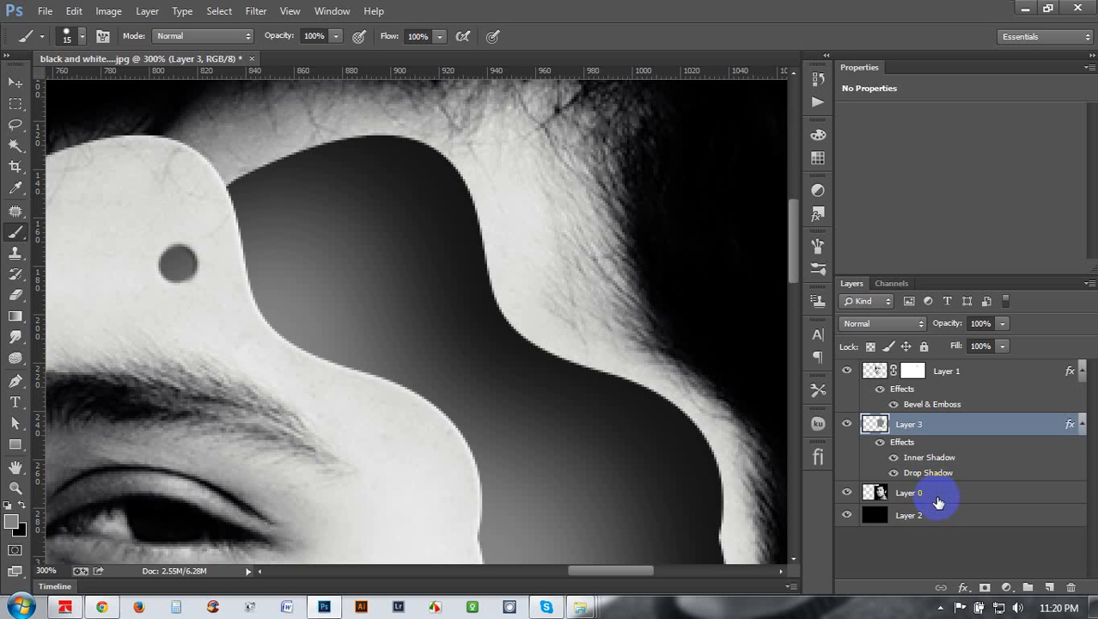
{"action": "left_click", "coordinate": [490, 171]}
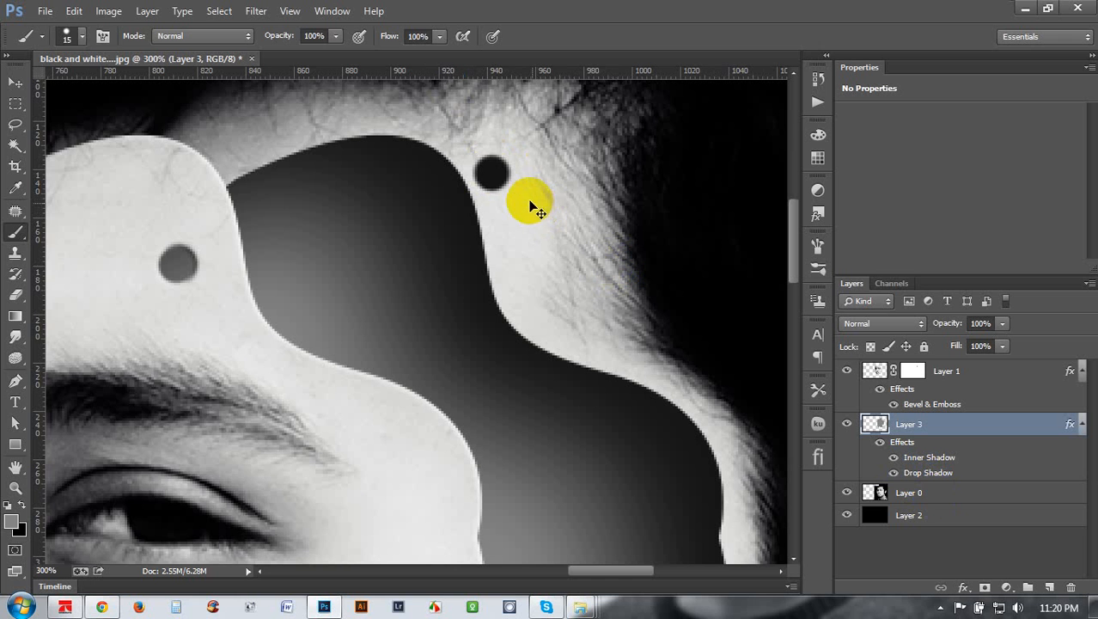
{"action": "key", "text": "ctrl+z"}
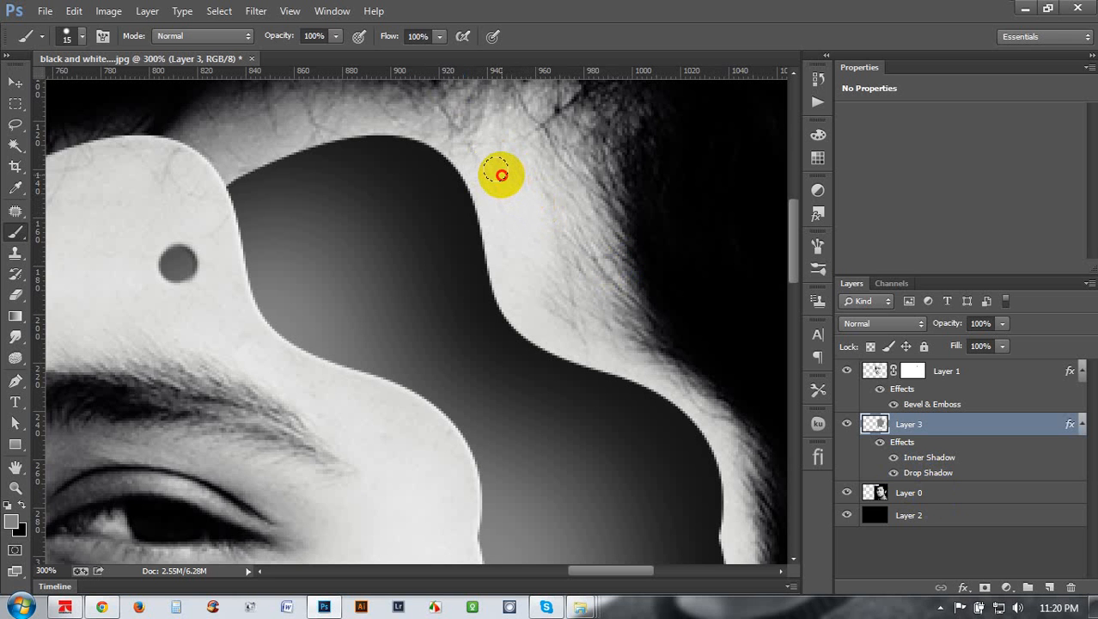
{"action": "left_click", "coordinate": [501, 175]}
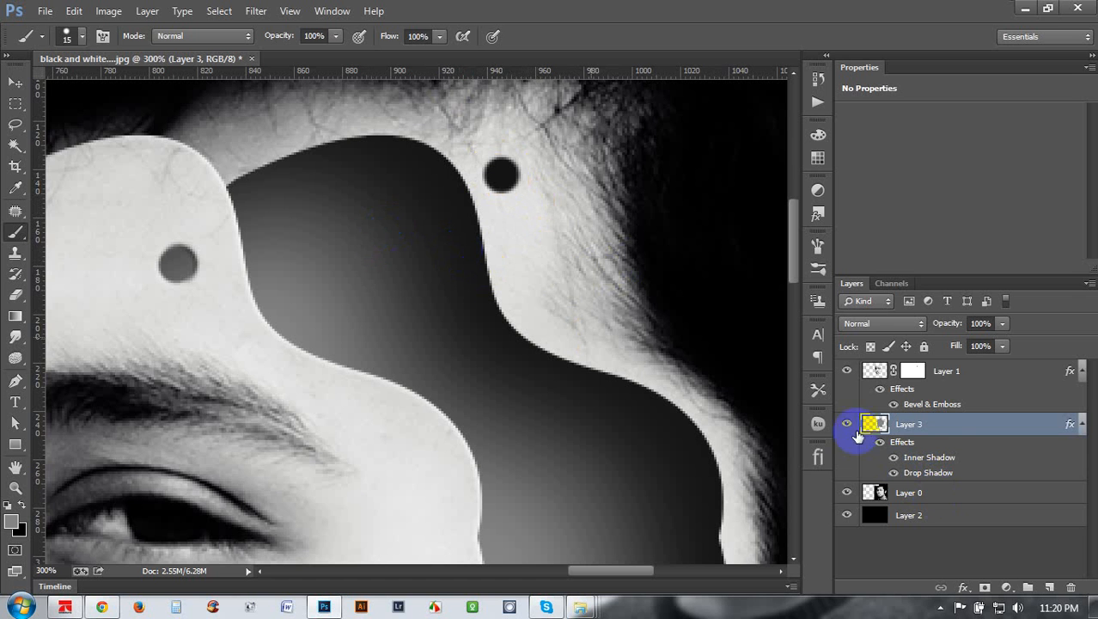
{"action": "left_click", "coordinate": [1009, 383]}
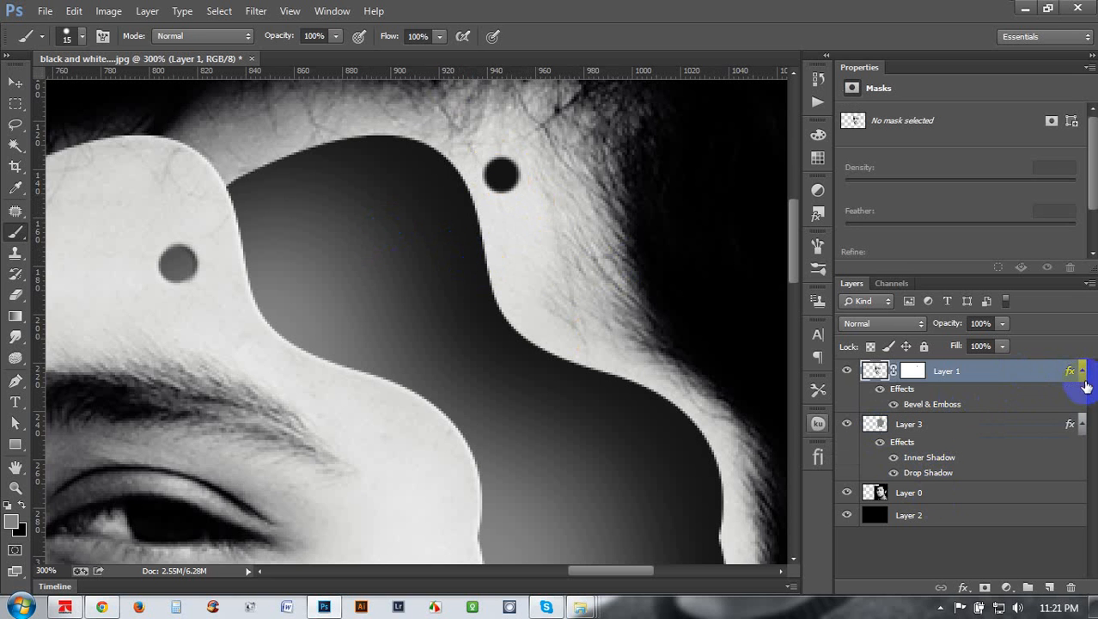
{"action": "left_click", "coordinate": [1083, 376]}
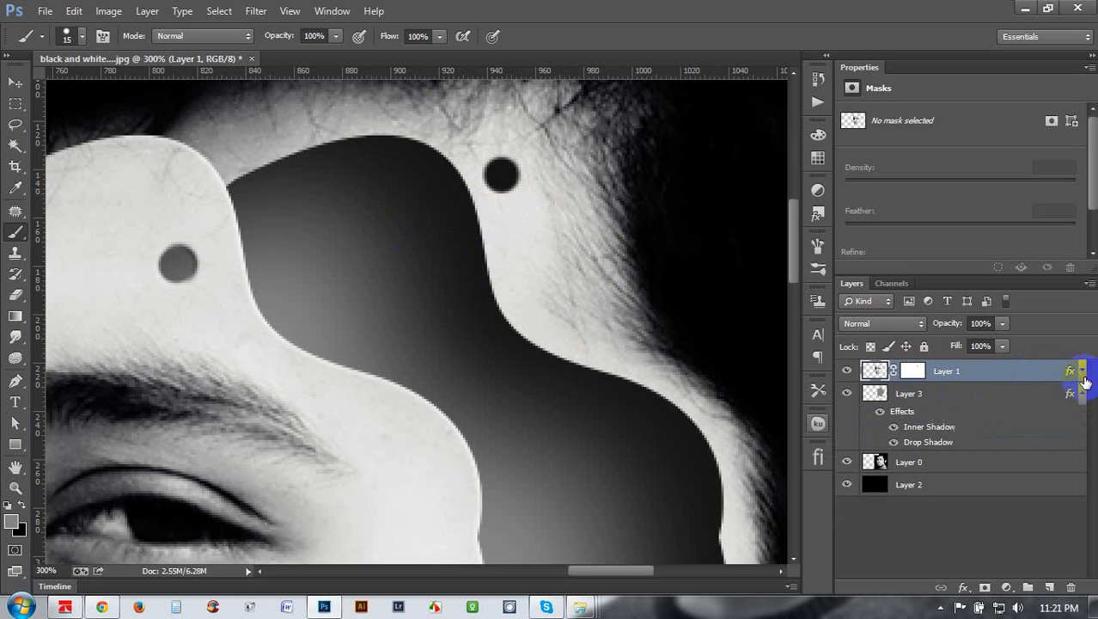
{"action": "left_click", "coordinate": [1050, 588]}
{"action": "left_click_drag", "start_coordinate": [441, 341], "coordinate": [666, 427]}
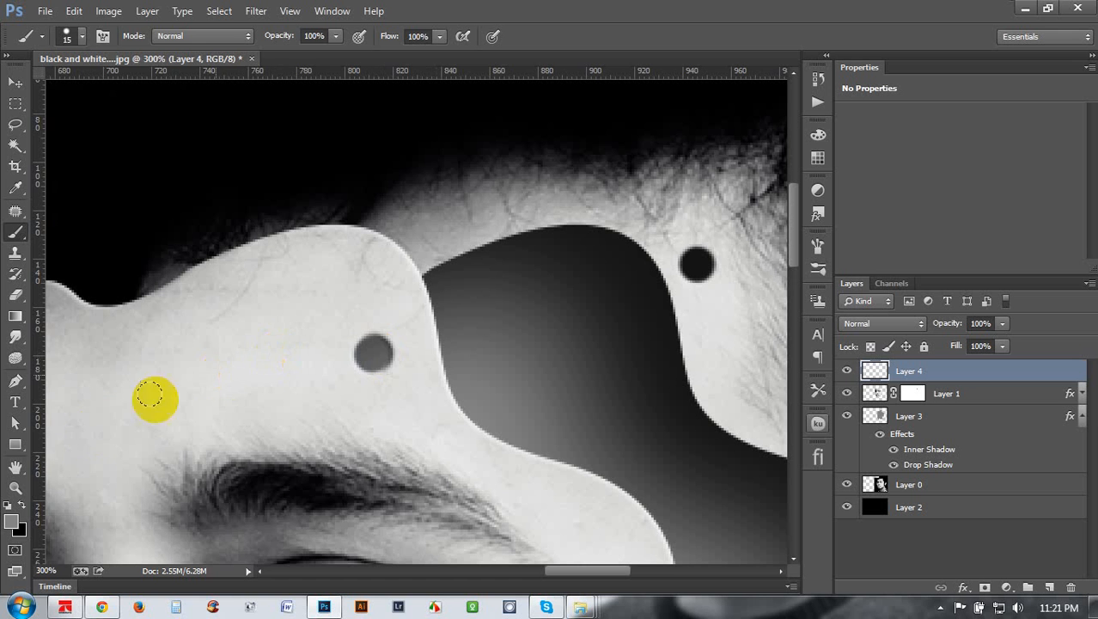
{"action": "left_click_drag", "start_coordinate": [299, 439], "coordinate": [216, 426]}
{"action": "left_click", "coordinate": [1070, 587]}
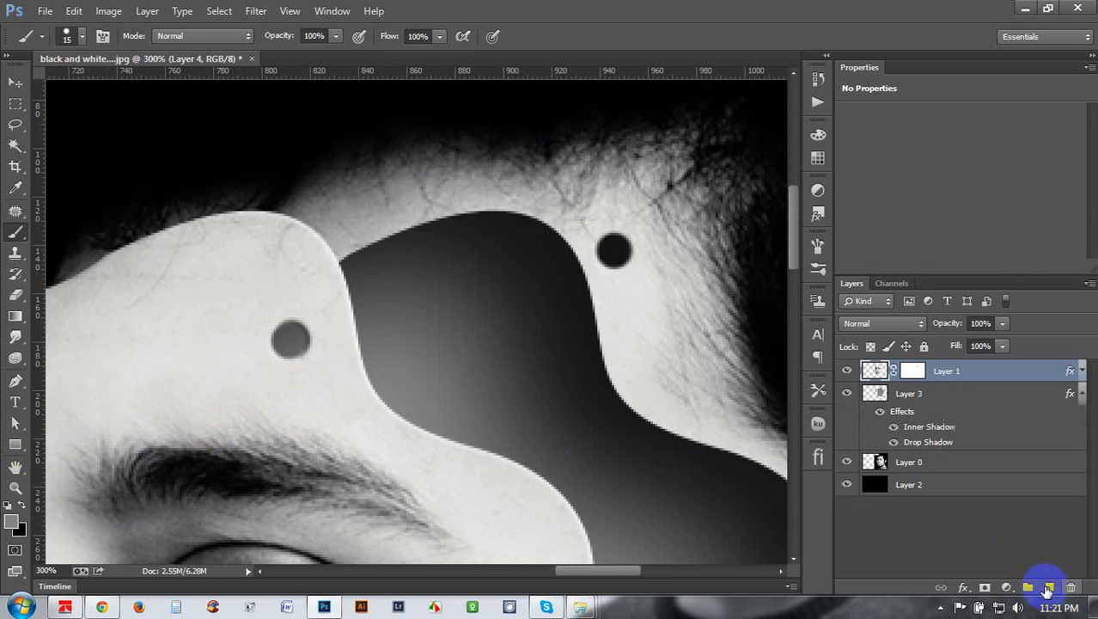
Draw an S-shaped path with the Pen tool across the gap, from the dark dot to the hole in the cut-out face.
{"action": "left_click", "coordinate": [15, 385]}
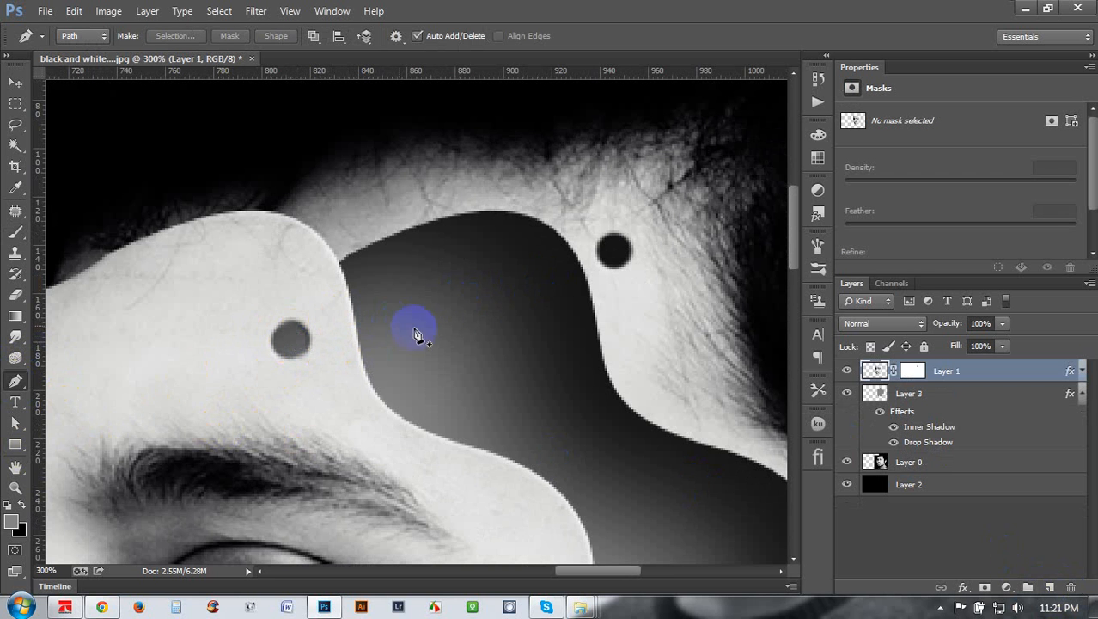
{"action": "left_click", "coordinate": [615, 253]}
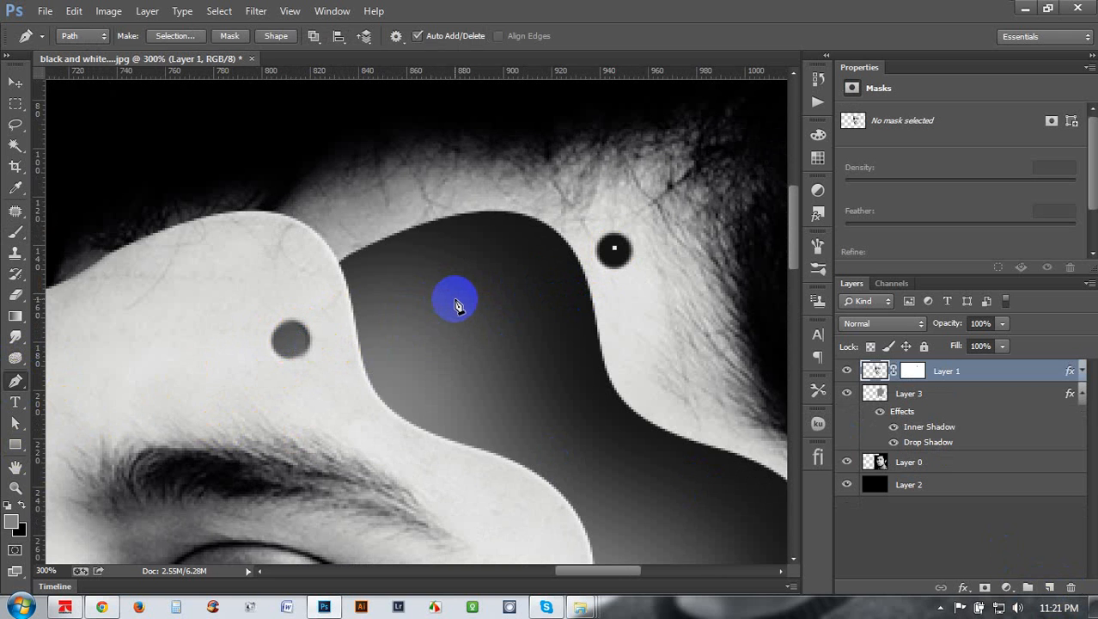
{"action": "left_click_drag", "start_coordinate": [451, 295], "coordinate": [379, 365]}
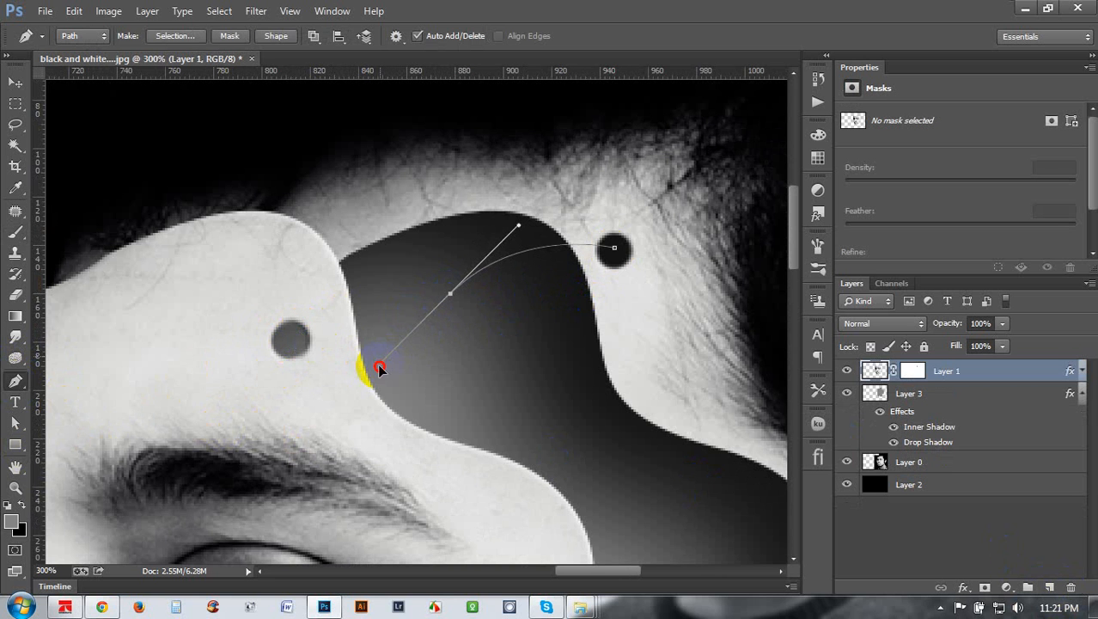
{"action": "left_click", "coordinate": [288, 341]}
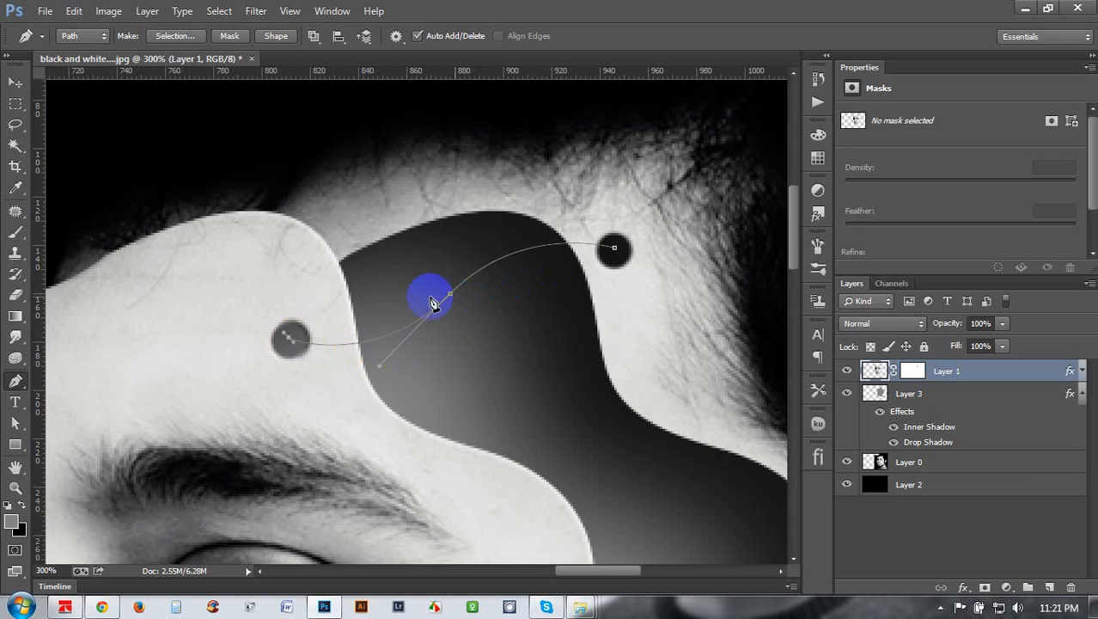
Create a new layer above Layer 1 and set the foreground colour to white.
{"action": "right_click", "coordinate": [427, 261]}
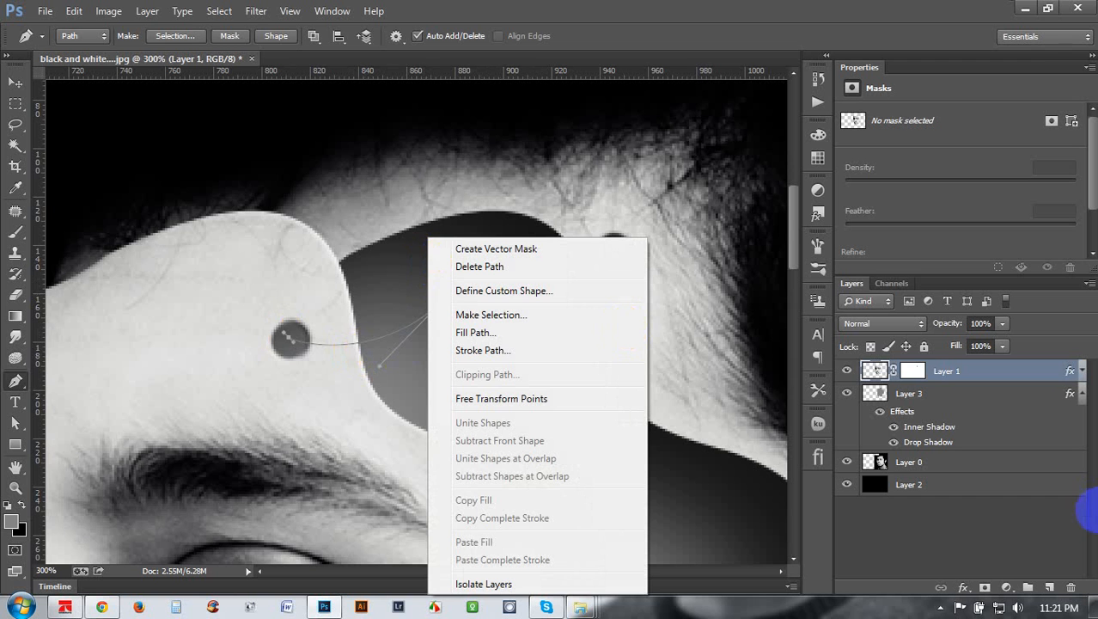
{"action": "left_click", "coordinate": [1050, 589]}
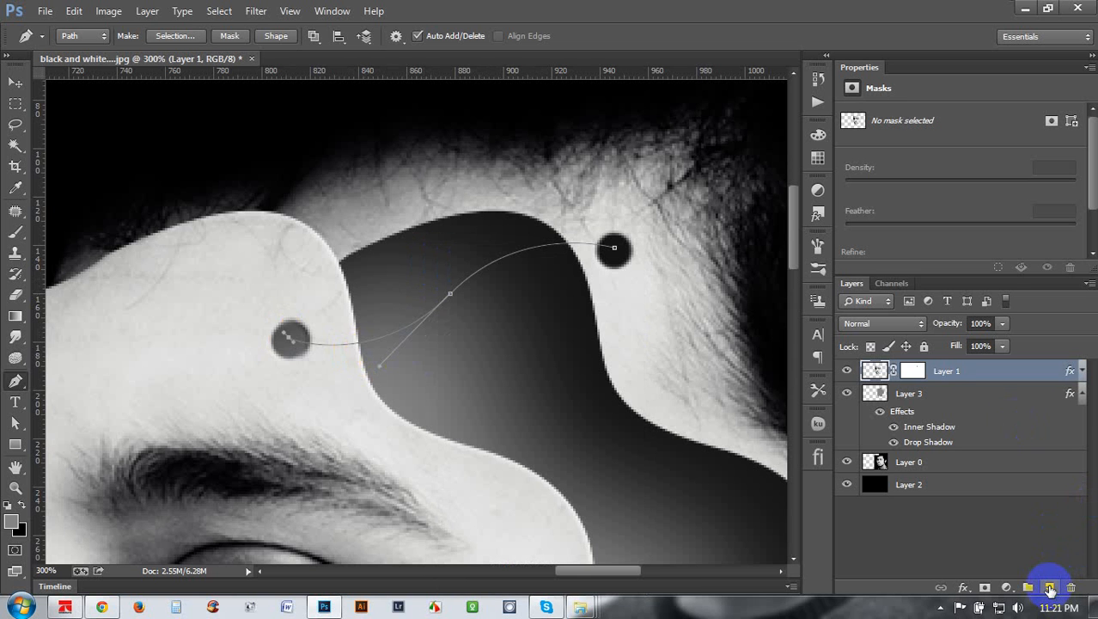
{"action": "left_click", "coordinate": [1050, 589]}
{"action": "right_click", "coordinate": [426, 304]}
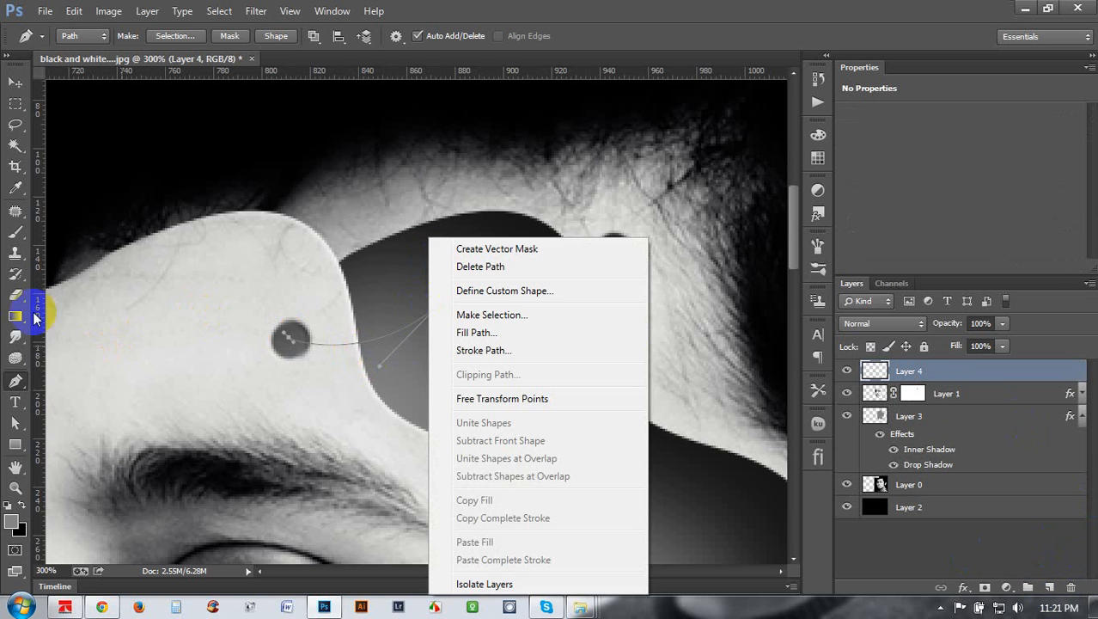
{"action": "left_click", "coordinate": [5, 234]}
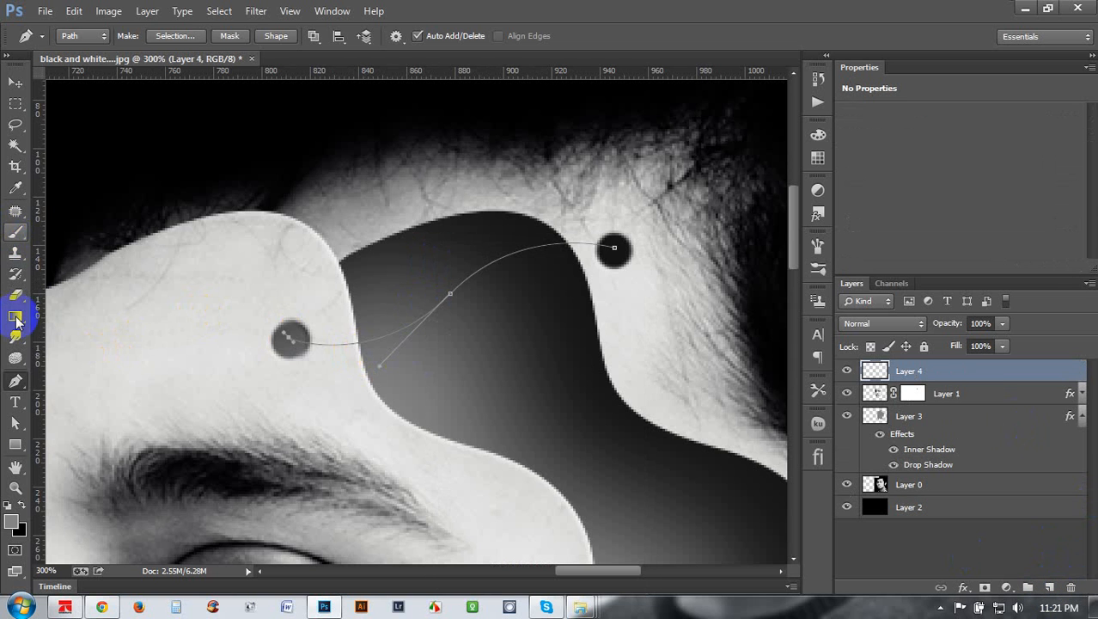
{"action": "left_click", "coordinate": [19, 509]}
Set the Brush tool to a hard round 2 px tip at 100% hardness.
{"action": "right_click", "coordinate": [375, 298]}
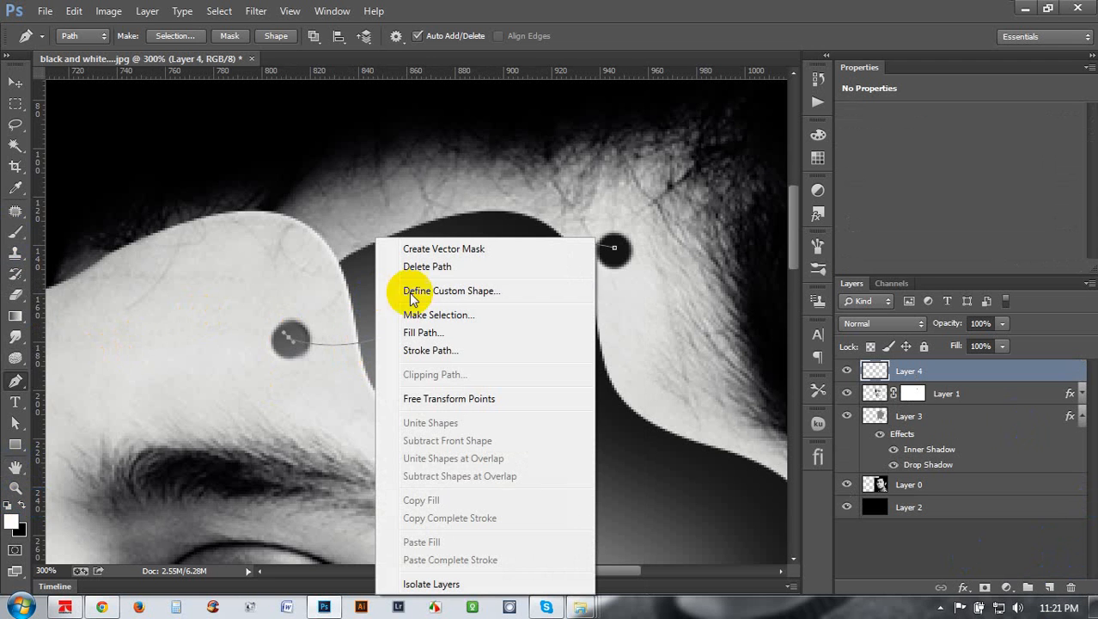
{"action": "left_click", "coordinate": [16, 239]}
{"action": "left_click", "coordinate": [16, 232]}
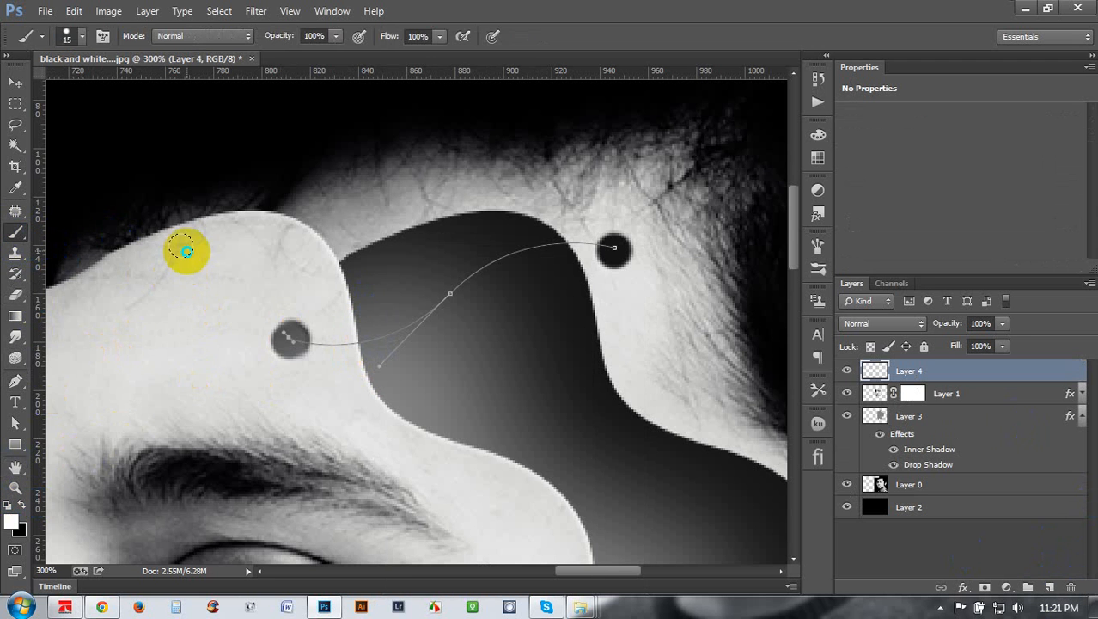
{"action": "right_click", "coordinate": [260, 267]}
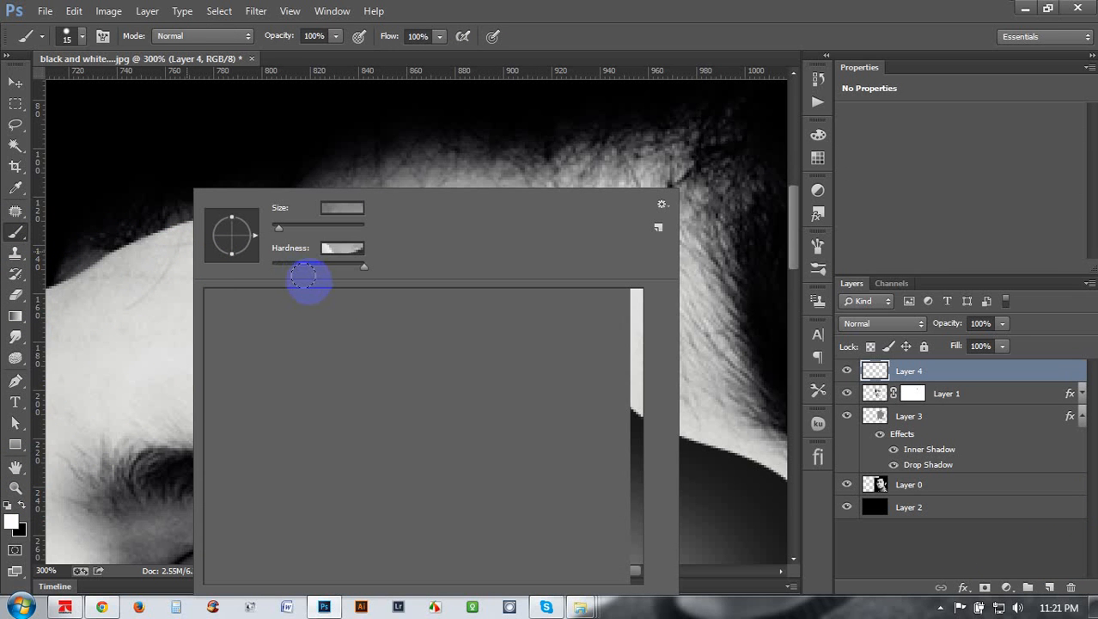
{"action": "left_click", "coordinate": [342, 247]}
{"action": "left_click", "coordinate": [342, 208]}
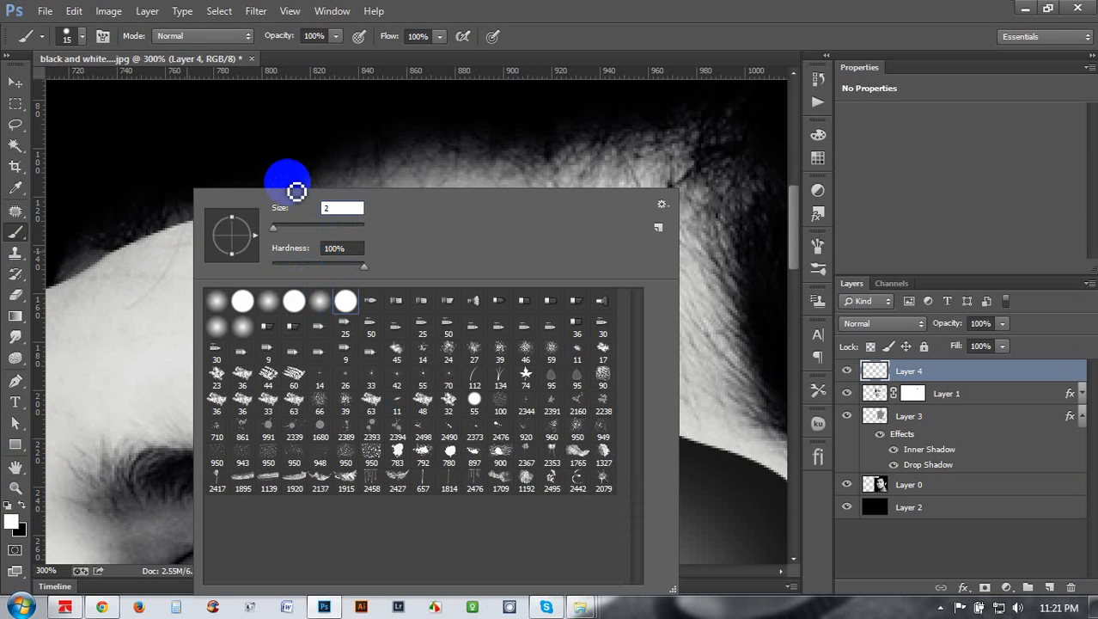
{"action": "left_click", "coordinate": [544, 11]}
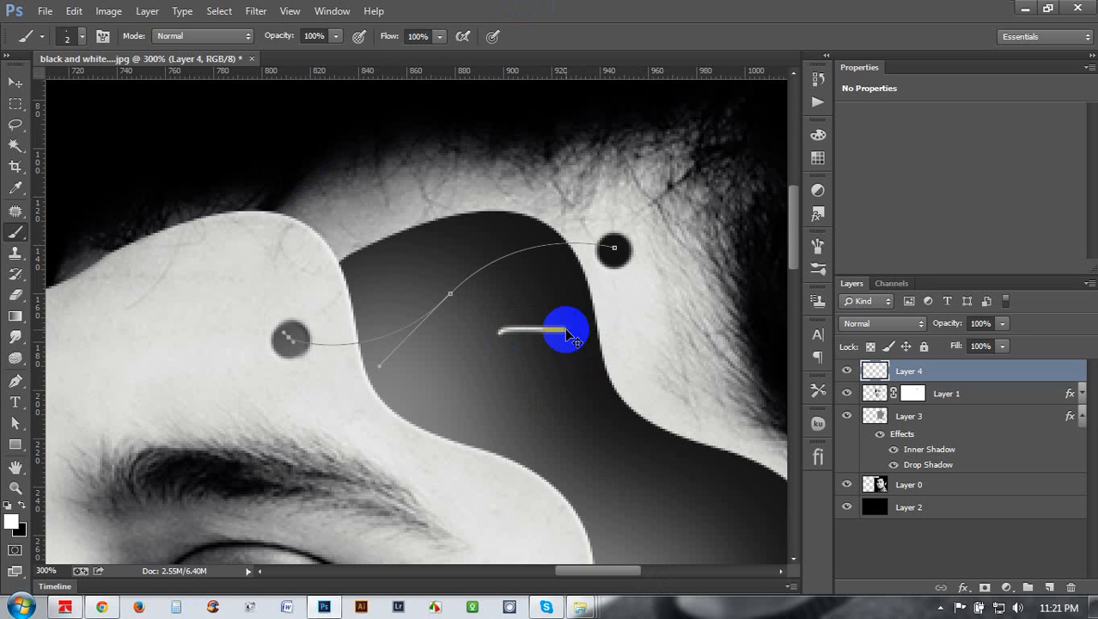
Stroke the S-shaped path on Layer 4 with the Brush, with Simulate Pressure off, and delete the path.
{"action": "scroll", "coordinate": [575, 338], "scroll_direction": "up", "scroll_amount": 1}
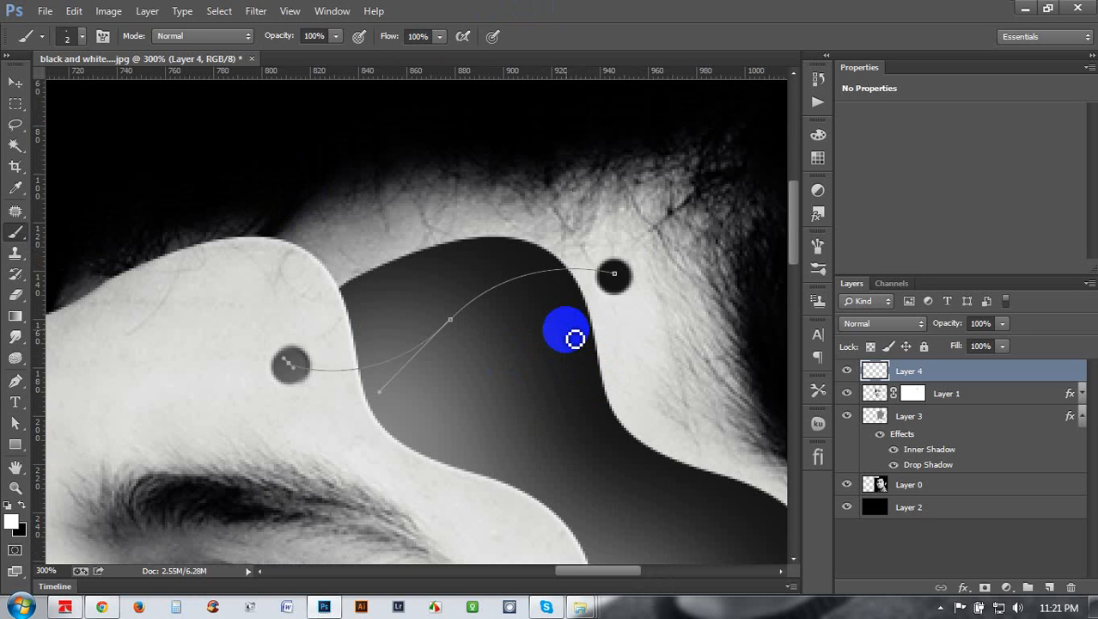
{"action": "left_click", "coordinate": [15, 381]}
{"action": "right_click", "coordinate": [450, 320]}
{"action": "left_click", "coordinate": [490, 419]}
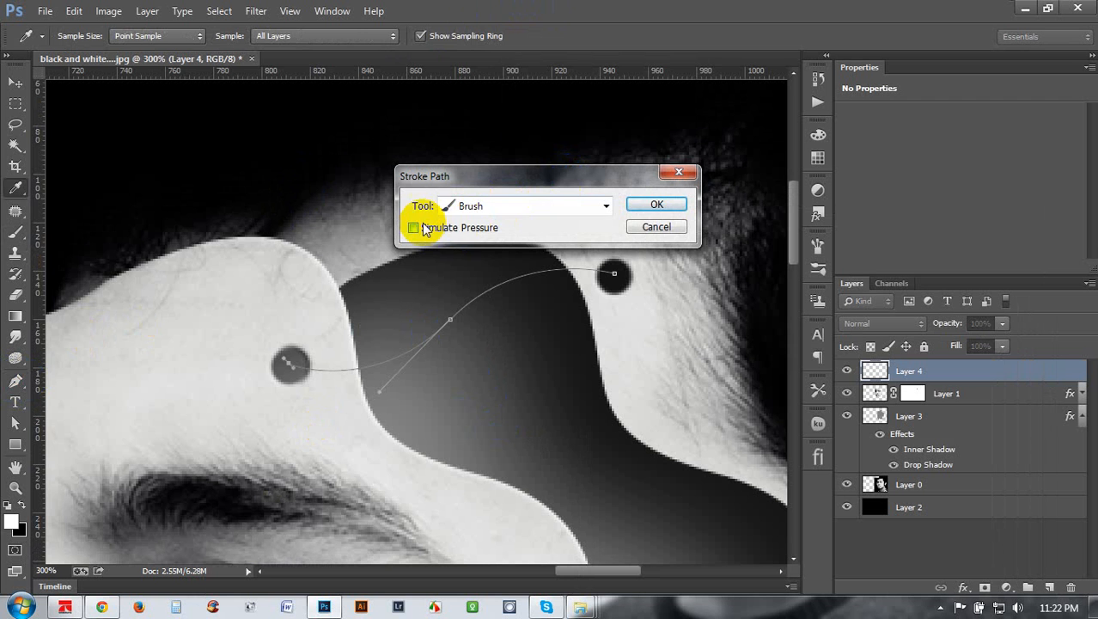
{"action": "left_click", "coordinate": [659, 208]}
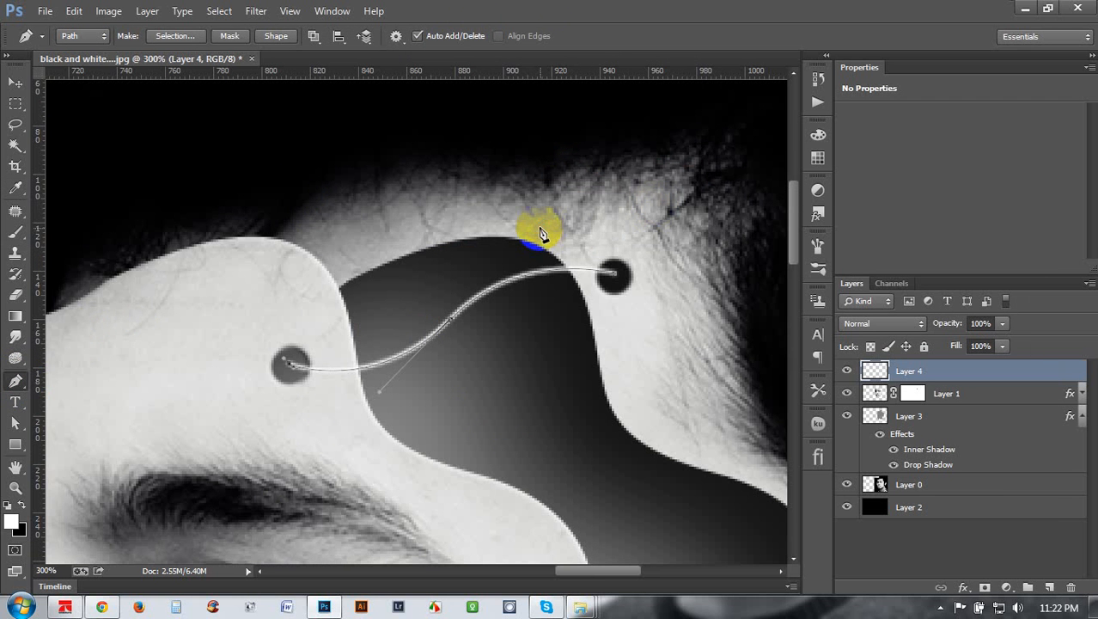
{"action": "right_click", "coordinate": [538, 227]}
{"action": "left_click", "coordinate": [591, 258]}
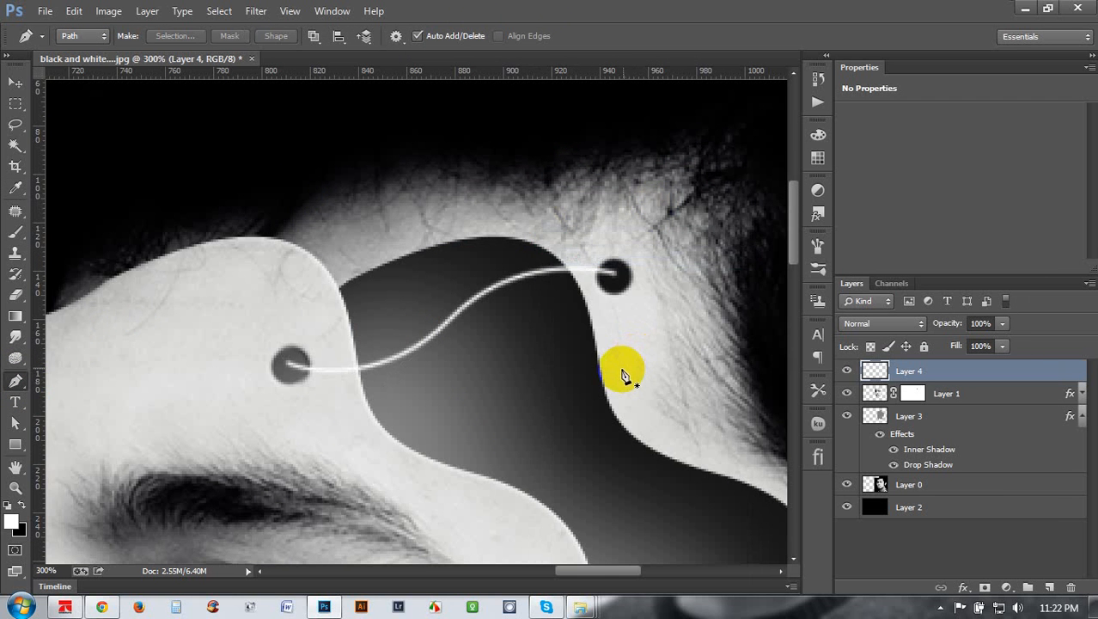
Paint small white hooked curls with the Brush at both ends of the thread, inside the two dark holes.
{"action": "scroll", "coordinate": [625, 376], "scroll_direction": "down", "scroll_amount": 5}
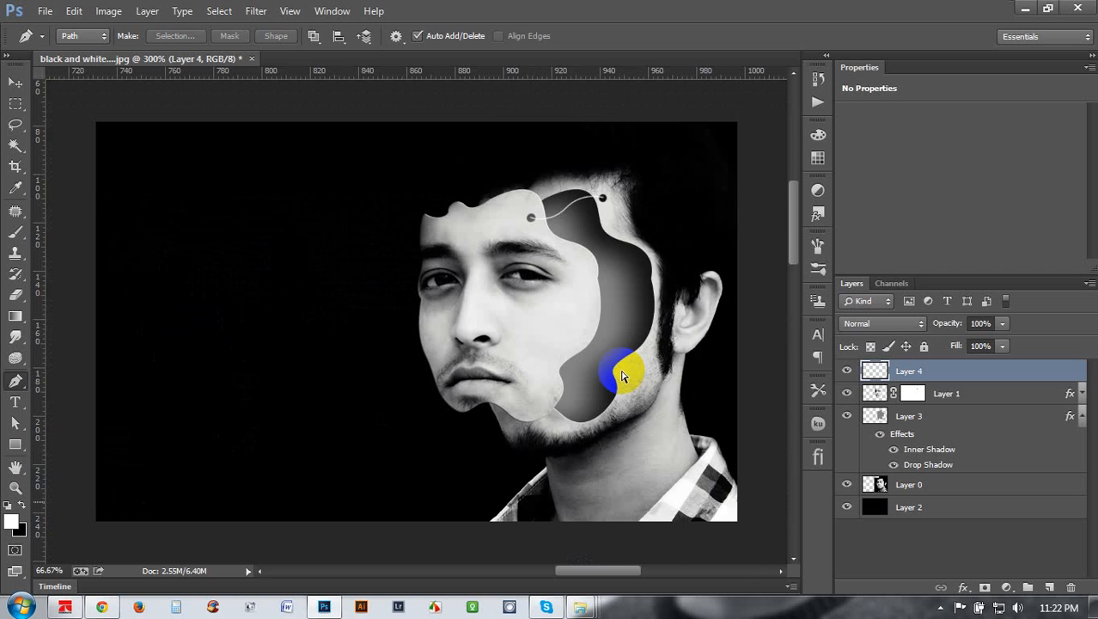
{"action": "scroll", "coordinate": [602, 318], "scroll_direction": "up", "scroll_amount": 2}
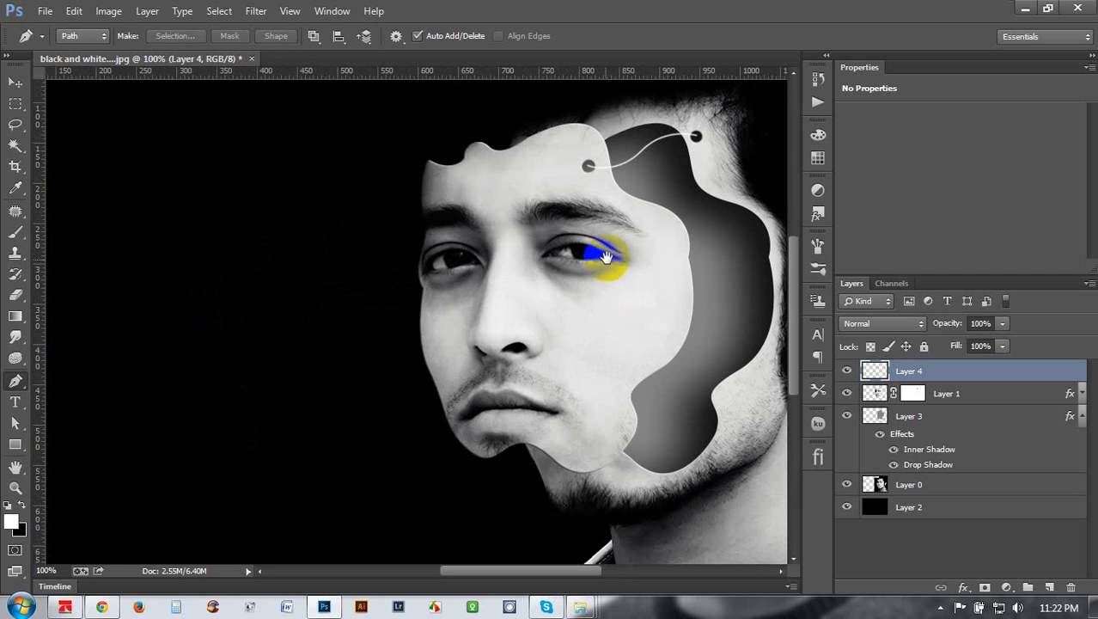
{"action": "left_click_drag", "start_coordinate": [593, 311], "coordinate": [467, 307]}
{"action": "key", "text": "ctrl+plus"}
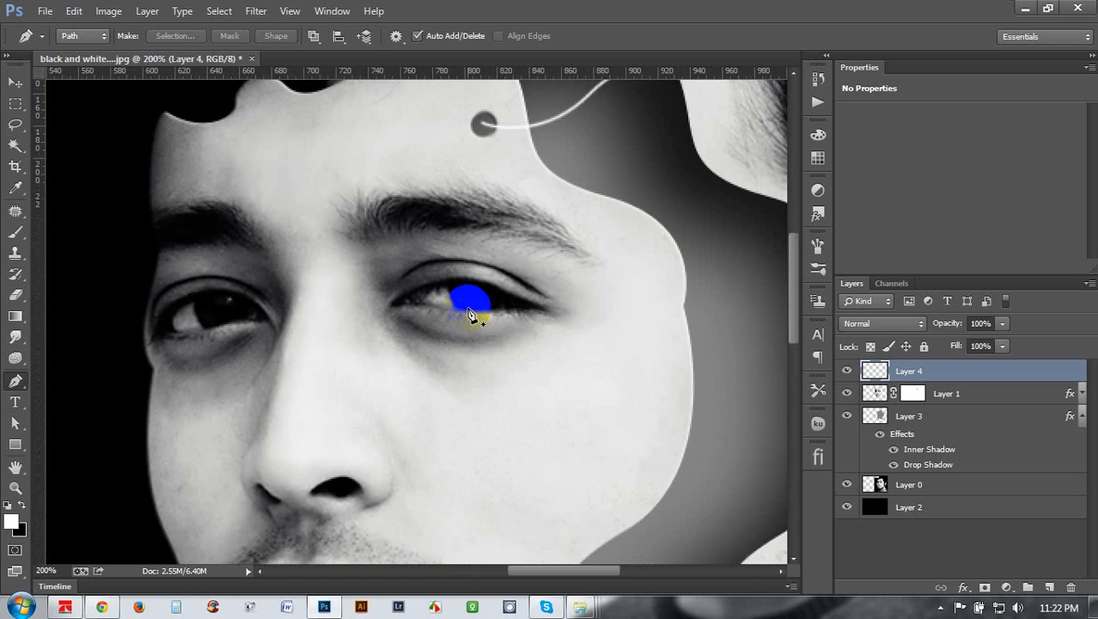
{"action": "left_click_drag", "start_coordinate": [471, 206], "coordinate": [469, 310]}
{"action": "key", "text": "ctrl+plus"}
{"action": "key", "text": "ctrl+plus"}
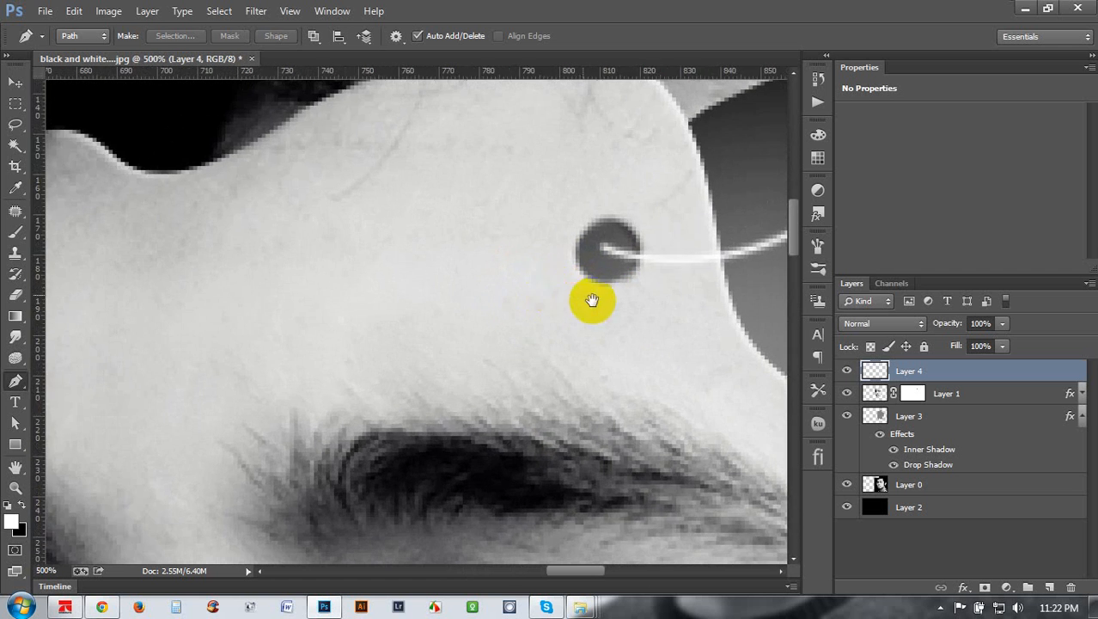
{"action": "left_click_drag", "start_coordinate": [593, 299], "coordinate": [362, 340]}
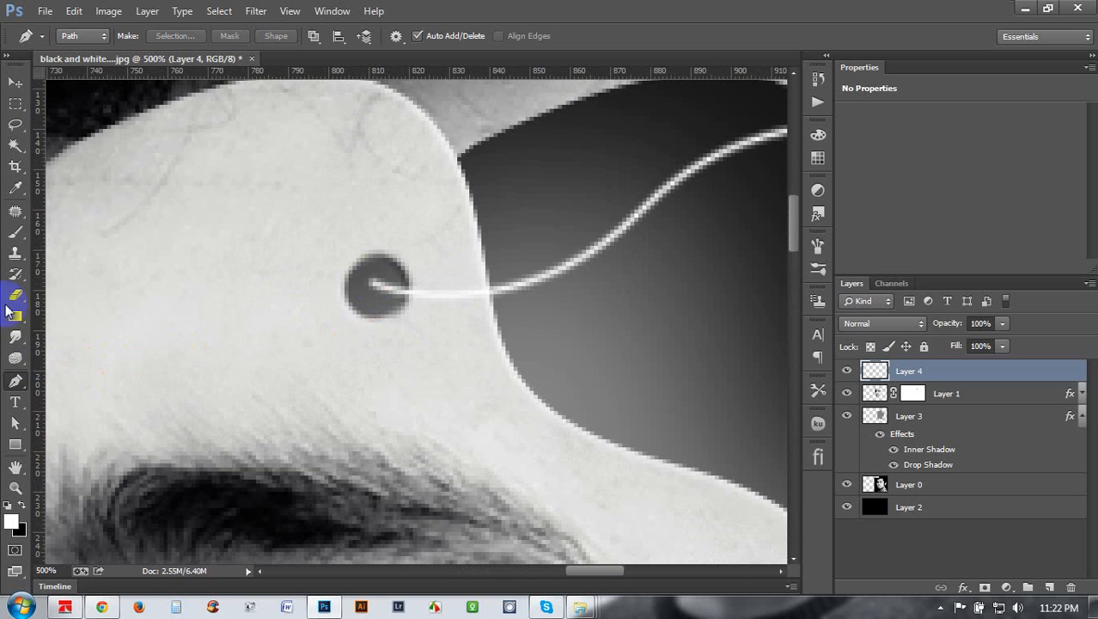
{"action": "left_click", "coordinate": [14, 233]}
{"action": "left_click", "coordinate": [375, 289]}
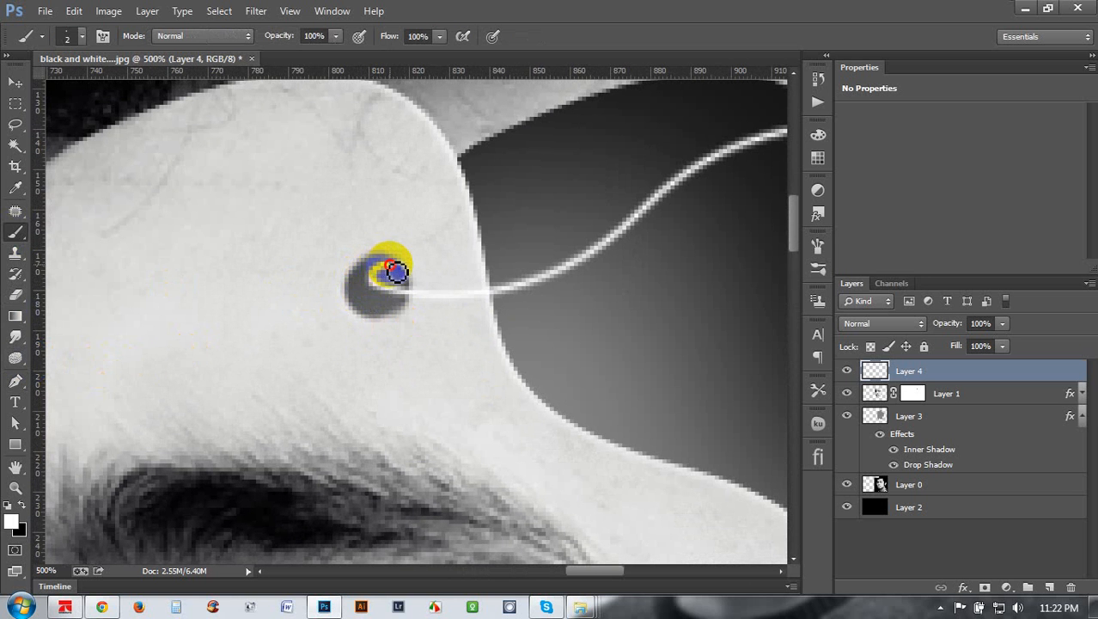
{"action": "left_click_drag", "start_coordinate": [571, 390], "coordinate": [244, 511]}
{"action": "left_click_drag", "start_coordinate": [593, 253], "coordinate": [572, 266]}
{"action": "left_click_drag", "start_coordinate": [458, 369], "coordinate": [544, 365]}
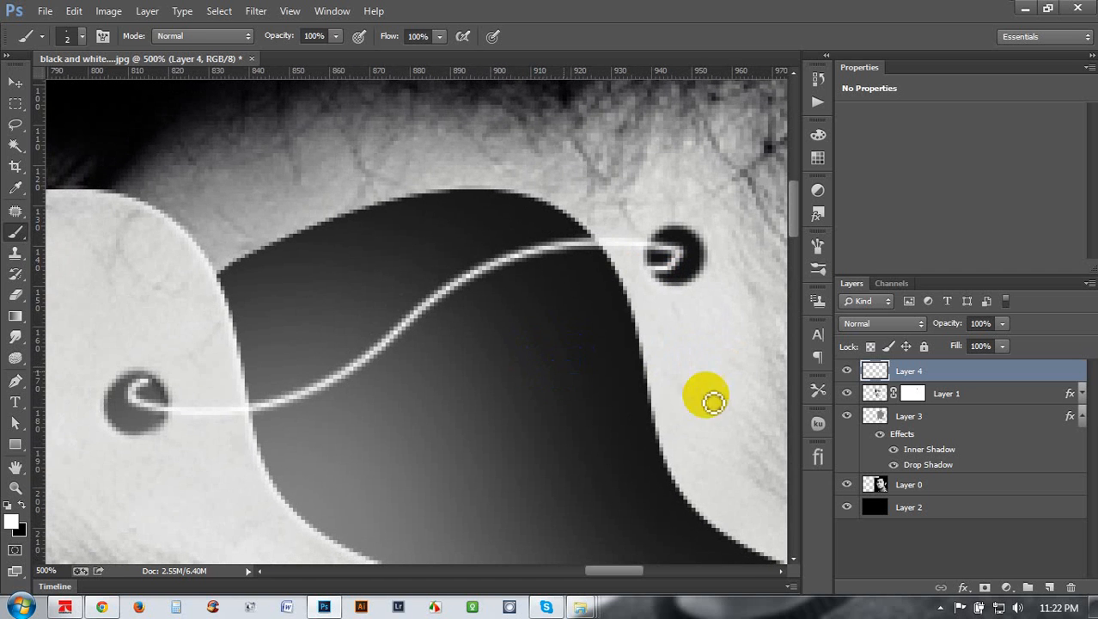
Add a smooth Inner Bevel to Layer 4's thread with size 3 px and depth about 246%.
{"action": "double_click", "coordinate": [999, 378]}
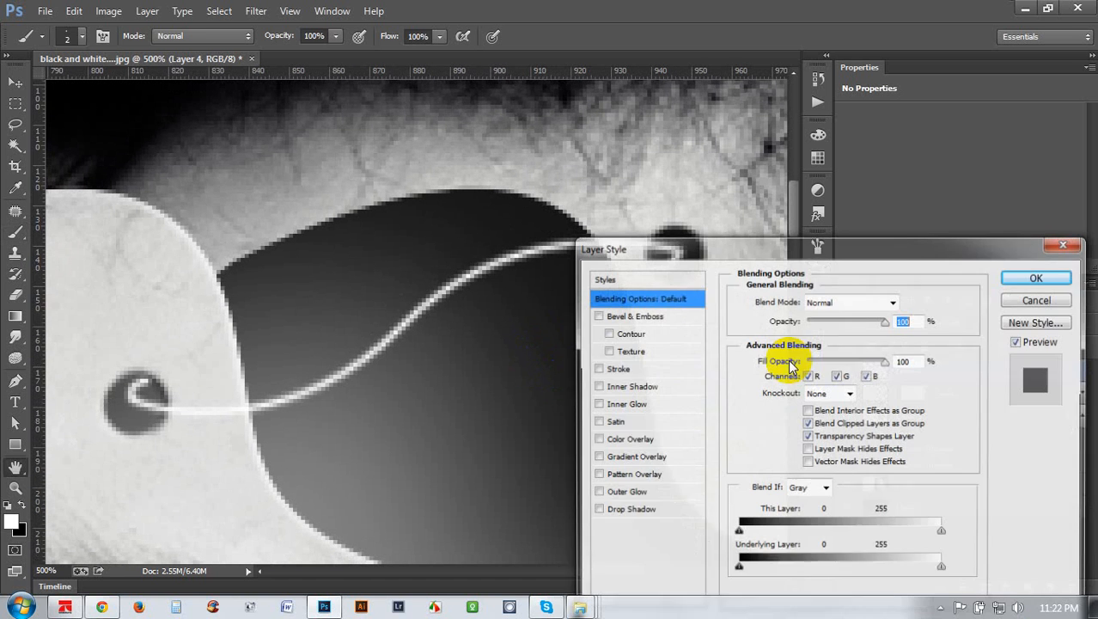
{"action": "left_click", "coordinate": [596, 317]}
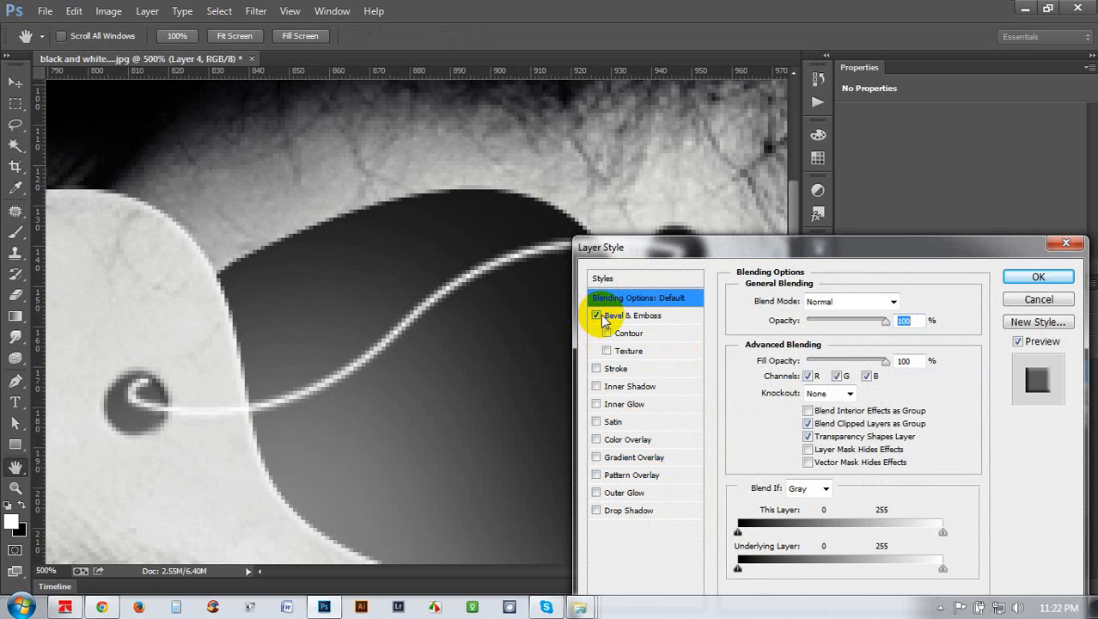
{"action": "left_click", "coordinate": [619, 315]}
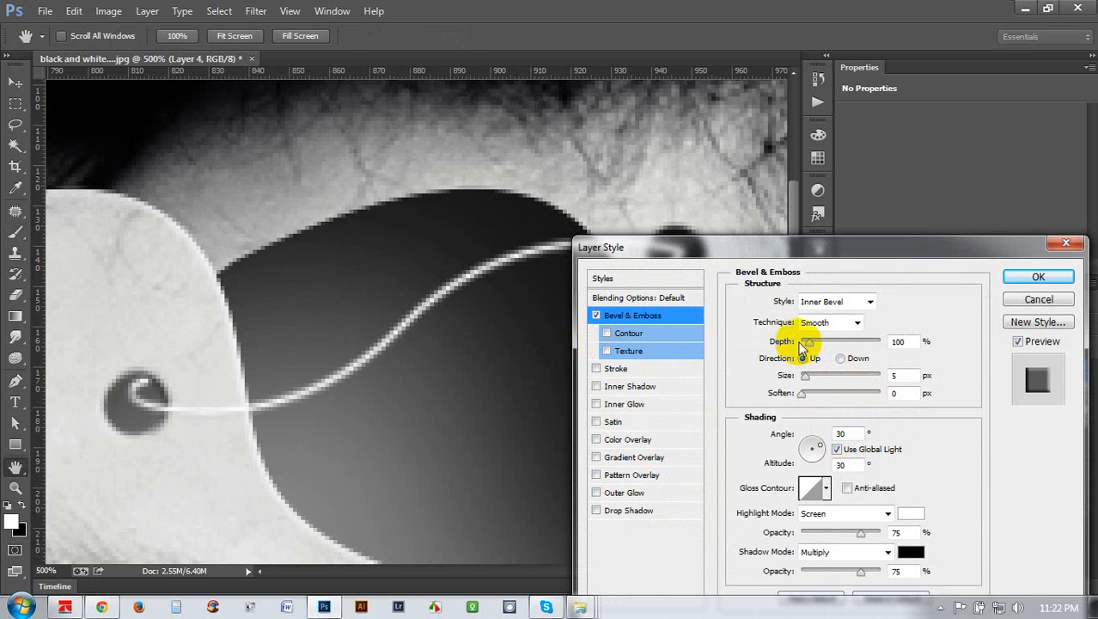
{"action": "mouse_move", "coordinate": [806, 376]}
{"action": "left_mouse_down"}
{"action": "mouse_move", "coordinate": [808, 346]}
{"action": "mouse_move", "coordinate": [830, 347]}
{"action": "left_mouse_up"}
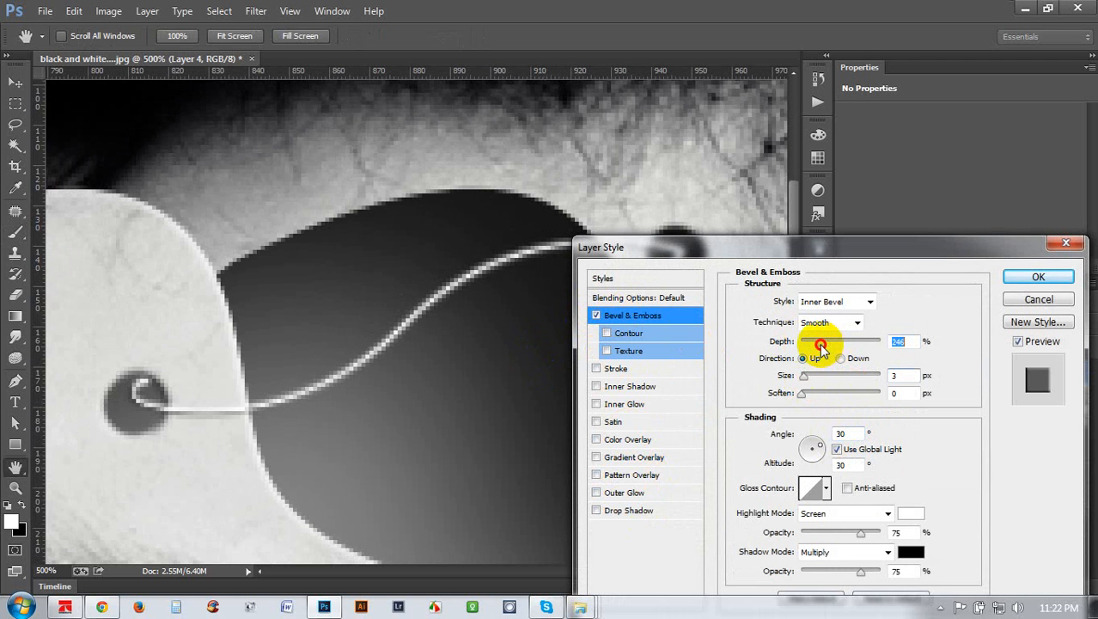
Add a Multiply drop shadow to Layer 4's thread and set its size to 1 px.
{"action": "left_click", "coordinate": [646, 511]}
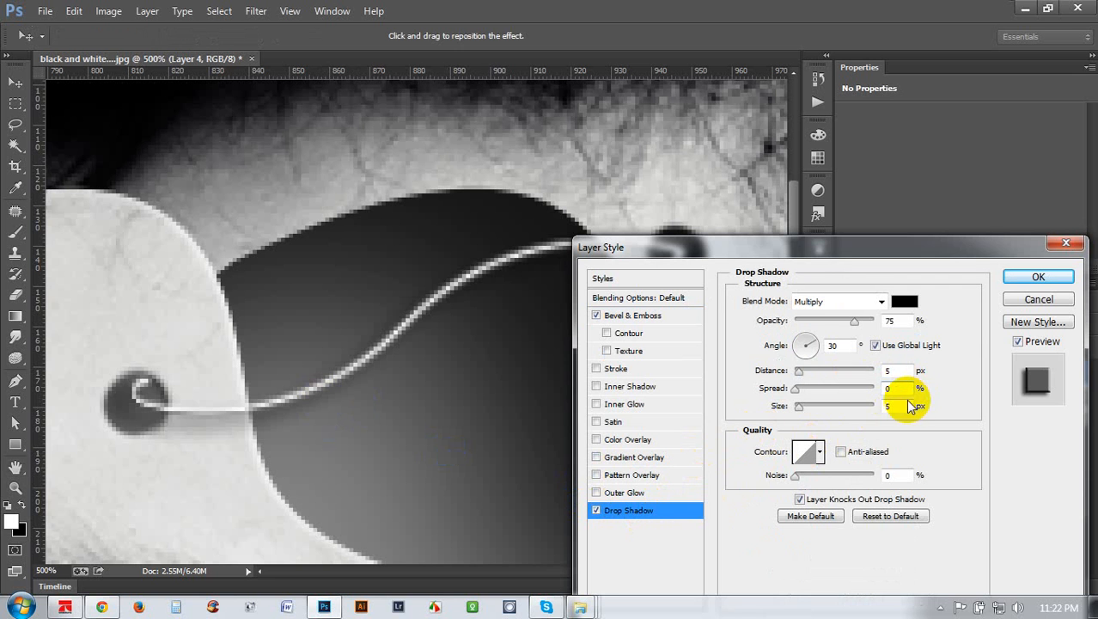
{"action": "left_click_drag", "start_coordinate": [892, 406], "coordinate": [833, 388]}
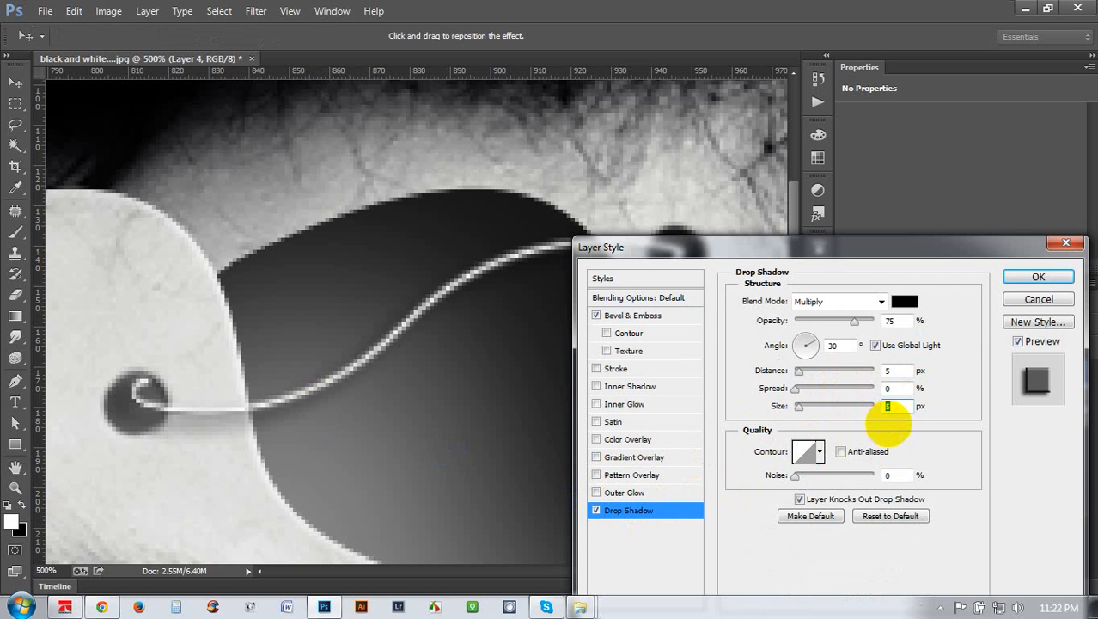
{"action": "type", "text": "1"}
{"action": "left_click_drag", "start_coordinate": [898, 373], "coordinate": [868, 372]}
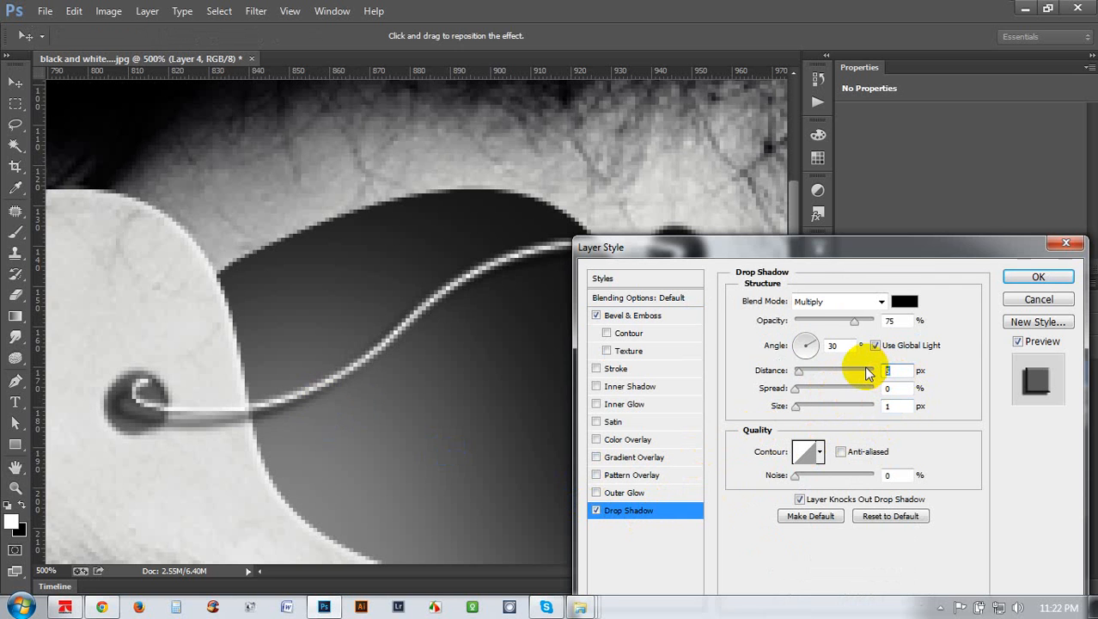
Turn off Use Global Light for the thread's shadow, offset it 5 px at an angle of 126°, and apply the style.
{"action": "left_click_drag", "start_coordinate": [390, 379], "coordinate": [409, 391]}
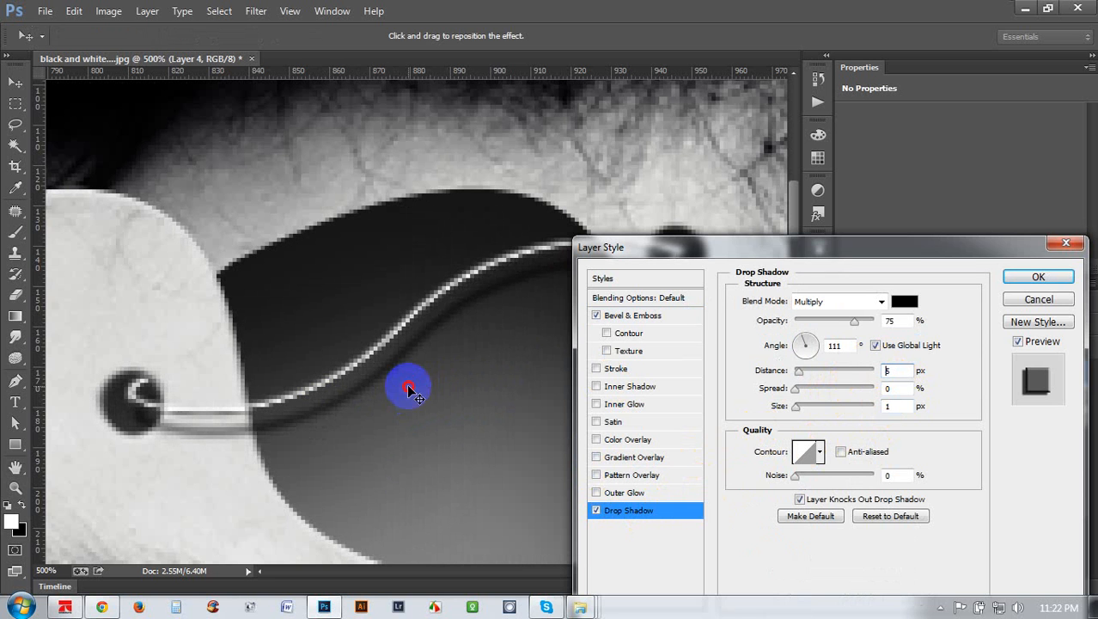
{"action": "left_click", "coordinate": [875, 345]}
{"action": "mouse_move", "coordinate": [342, 404]}
{"action": "left_mouse_down"}
{"action": "mouse_move", "coordinate": [358, 411]}
{"action": "mouse_move", "coordinate": [347, 413]}
{"action": "left_mouse_up"}
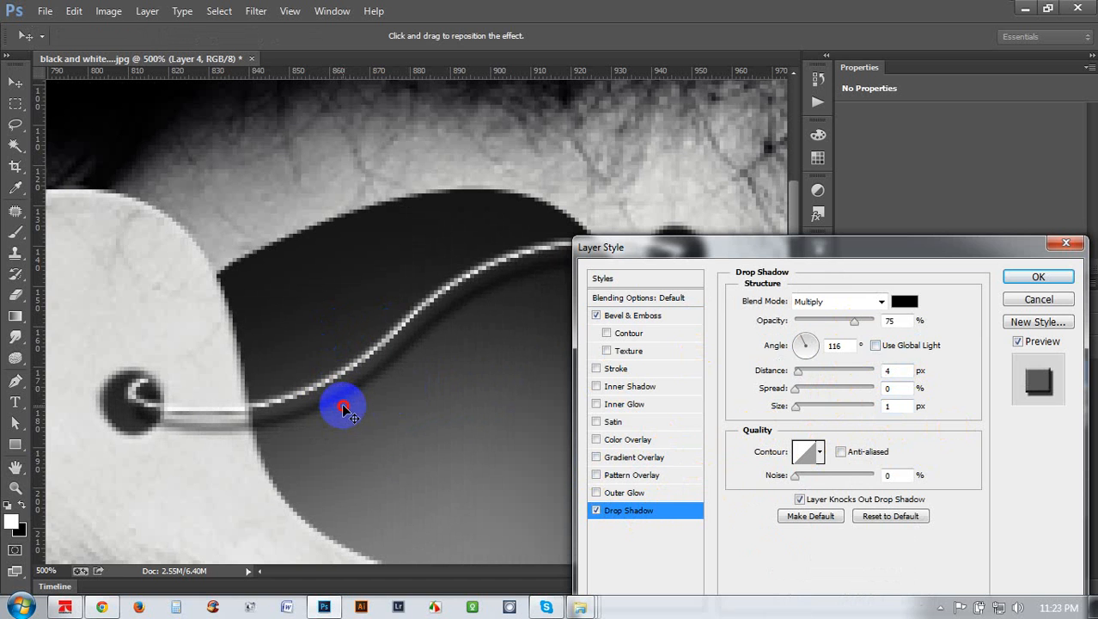
{"action": "left_click_drag", "start_coordinate": [342, 410], "coordinate": [370, 389]}
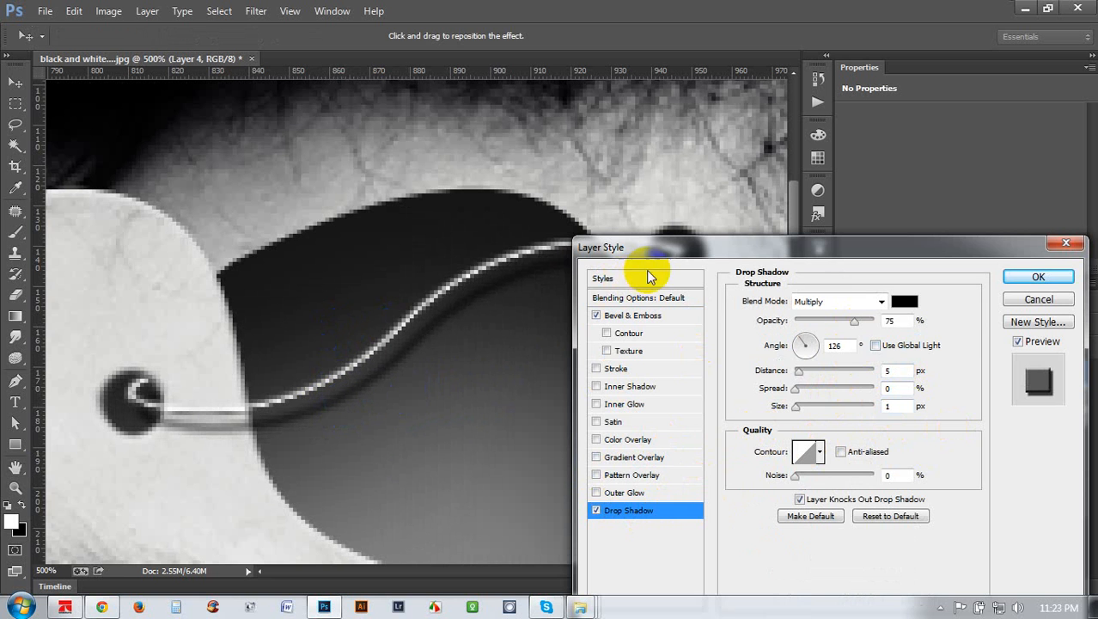
{"action": "left_click_drag", "start_coordinate": [649, 249], "coordinate": [668, 343]}
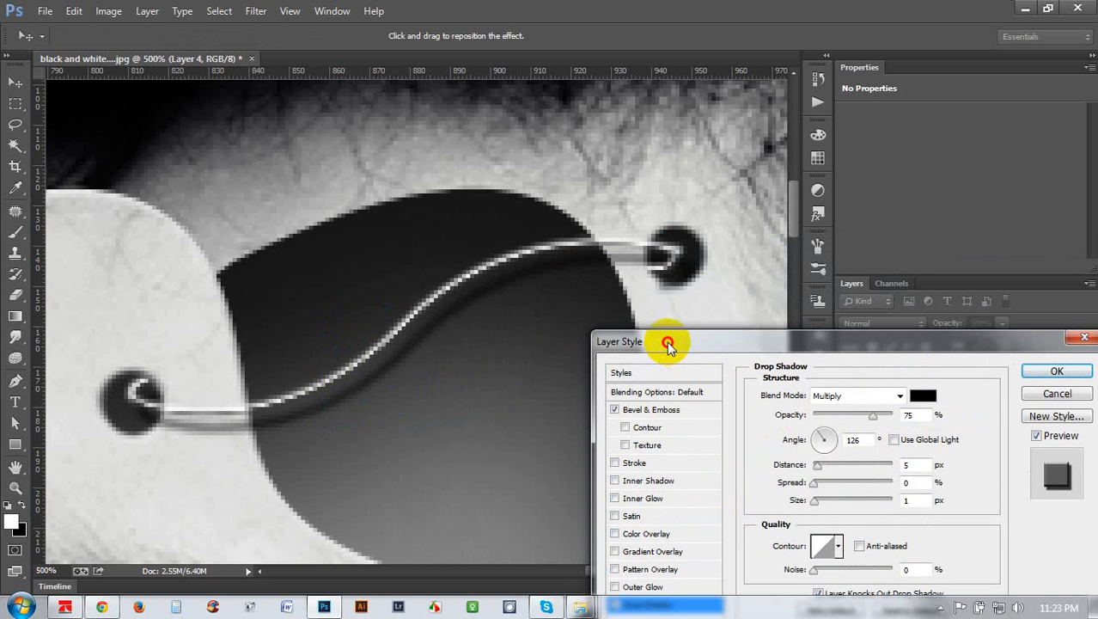
{"action": "left_click", "coordinate": [1054, 371]}
Examine the bevelled and shadowed thread against the whole face and close up.
{"action": "key", "text": "b"}
{"action": "key", "text": "ctrl+minus"}
{"action": "key", "text": "ctrl+minus"}
{"action": "key", "text": "ctrl+minus"}
{"action": "key", "text": "ctrl+minus"}
{"action": "key", "text": "ctrl+minus"}
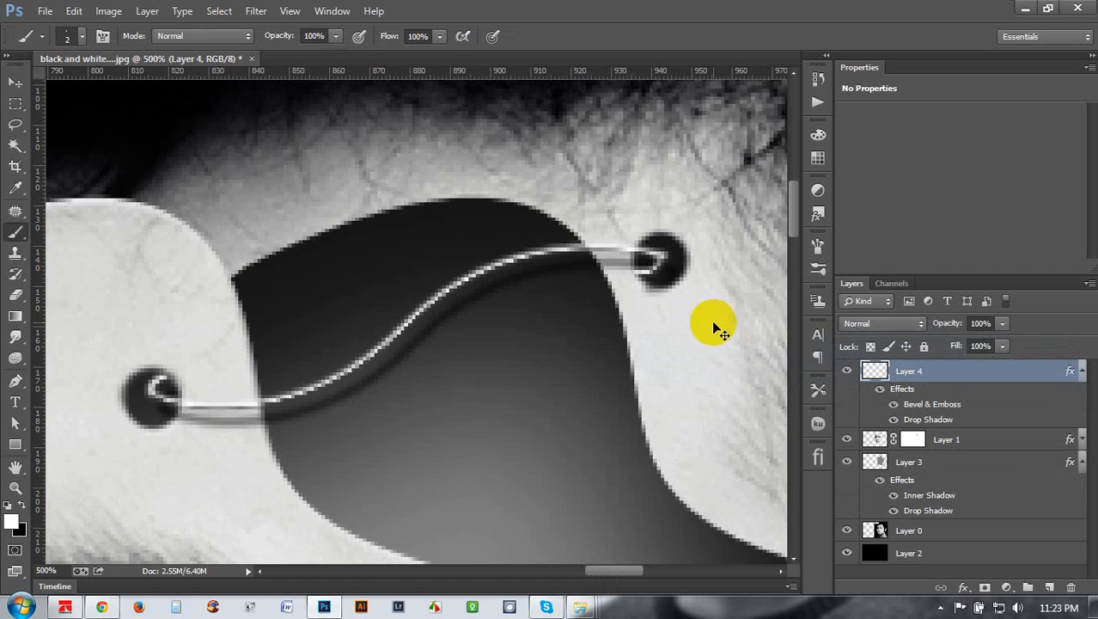
{"action": "key", "text": "ctrl+plus"}
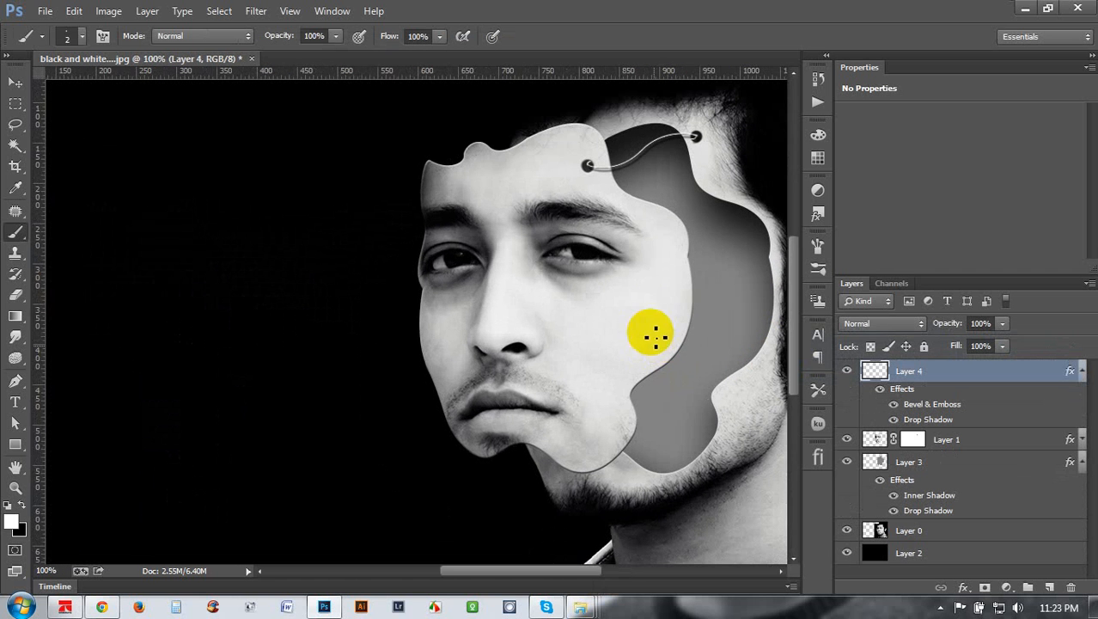
{"action": "left_click_drag", "start_coordinate": [662, 302], "coordinate": [511, 366]}
{"action": "key", "text": "ctrl+plus"}
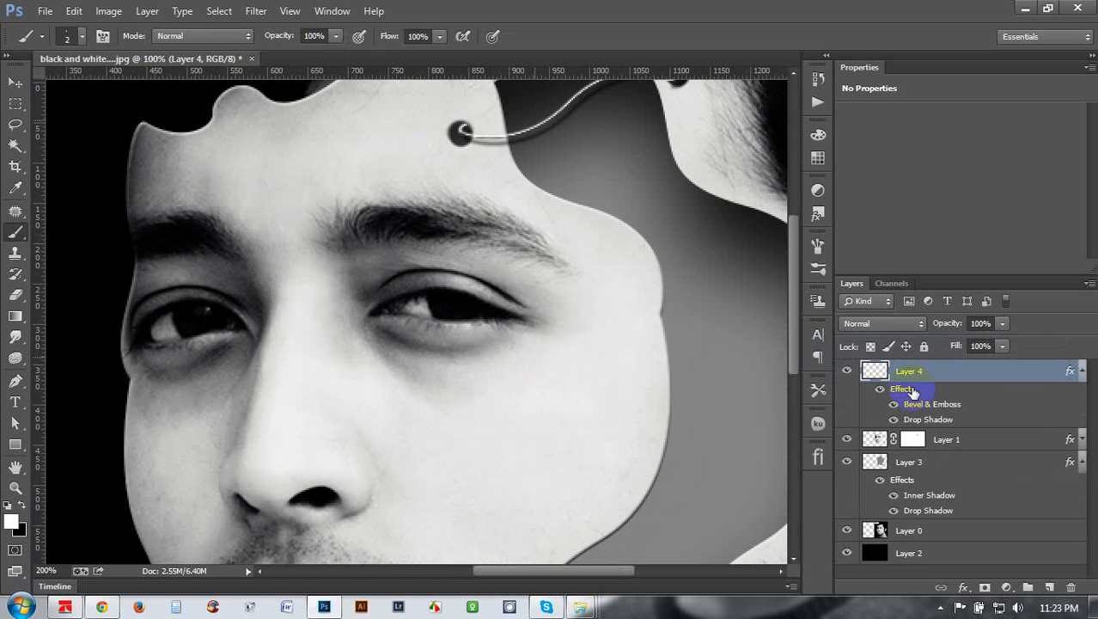
Lower Layer 4's drop shadow opacity to 30%, increase its distance, and apply the style.
{"action": "double_click", "coordinate": [1000, 373]}
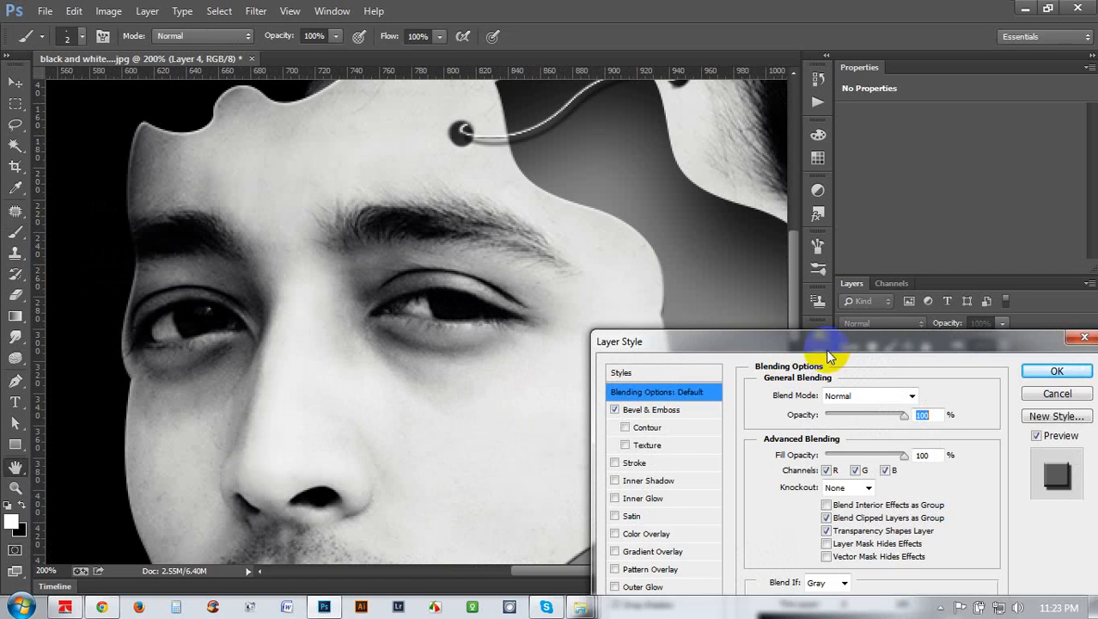
{"action": "left_click_drag", "start_coordinate": [656, 341], "coordinate": [675, 167]}
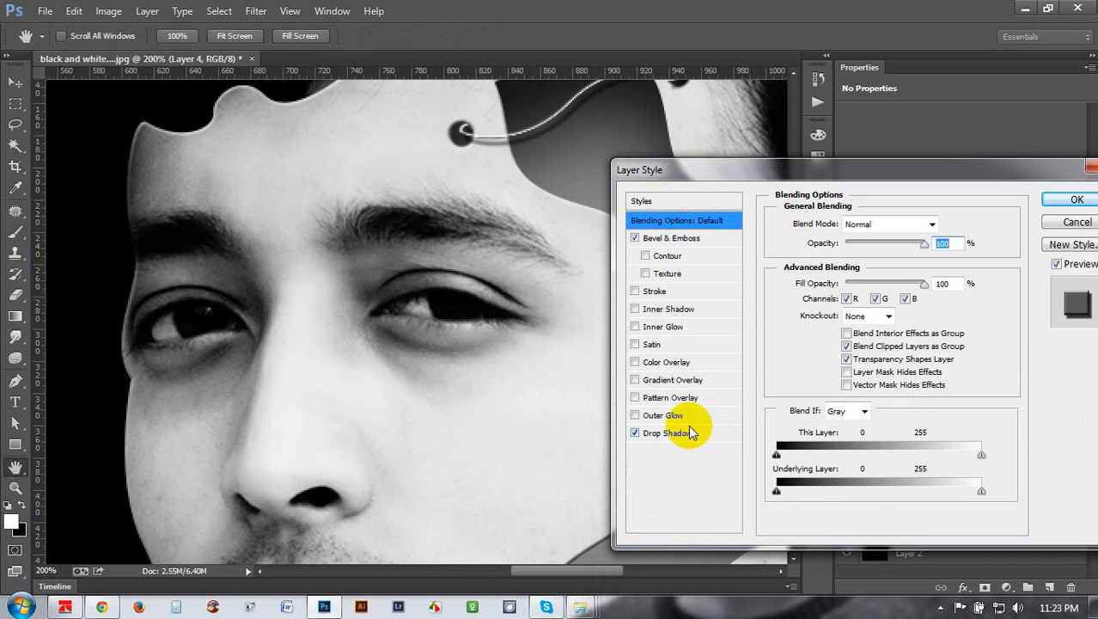
{"action": "left_click", "coordinate": [679, 434]}
{"action": "double_click", "coordinate": [931, 244]}
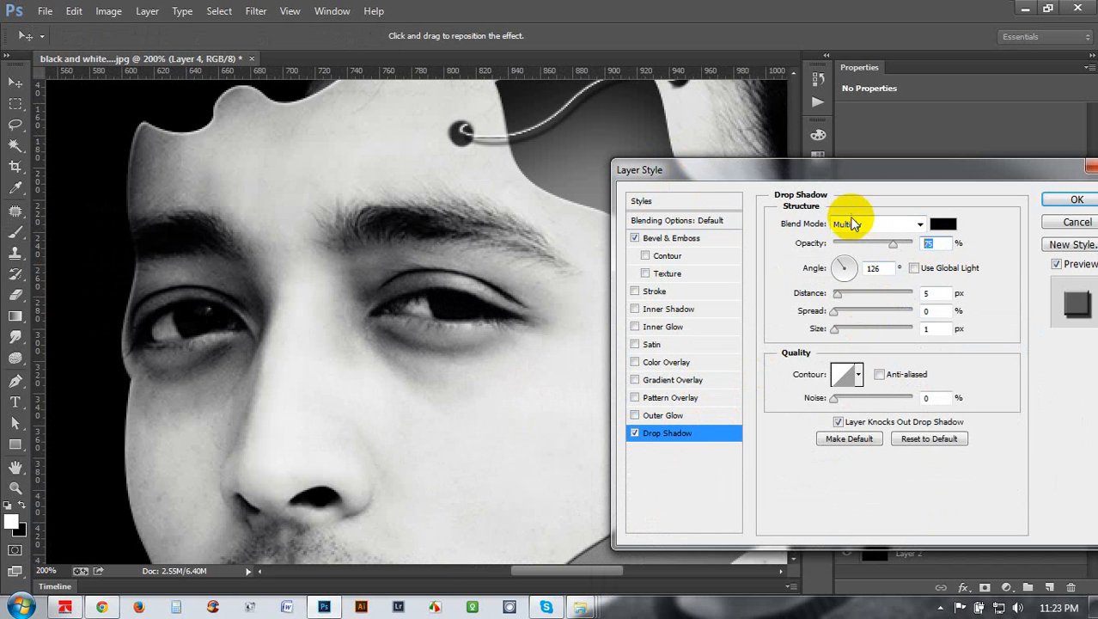
{"action": "type", "text": "30"}
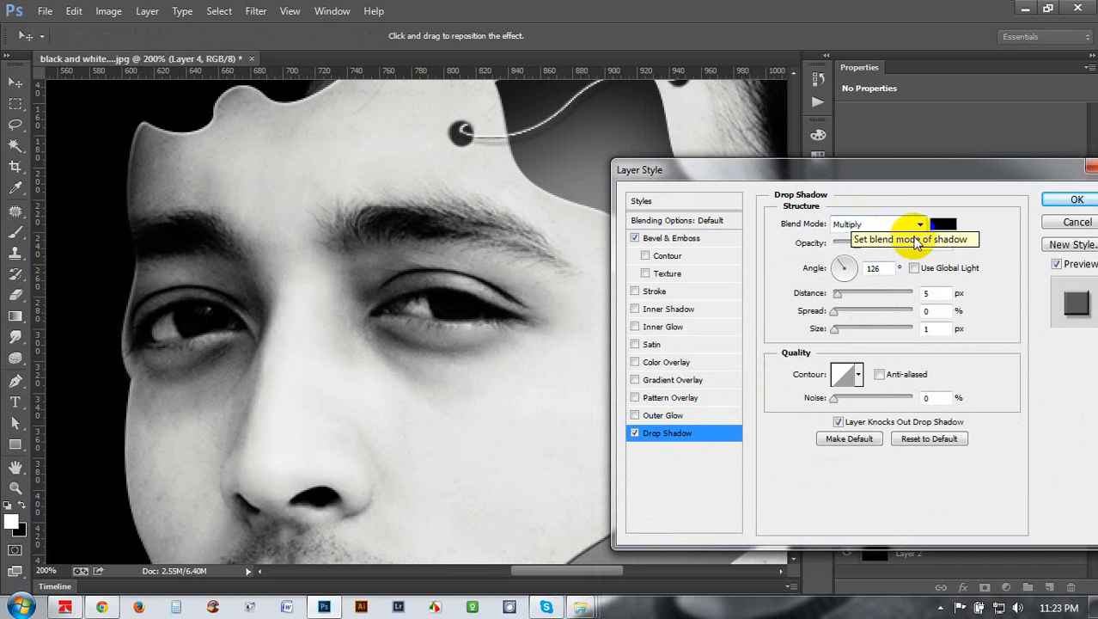
{"action": "double_click", "coordinate": [936, 294]}
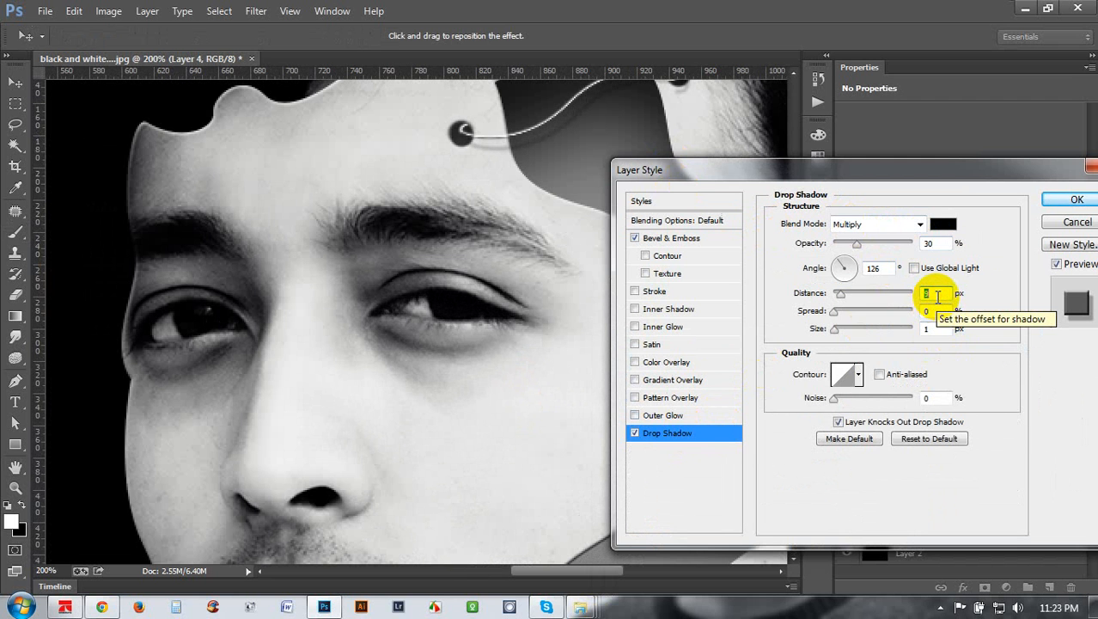
{"action": "left_click", "coordinate": [1077, 200]}
Set up the Eraser with a hard round tip at 47 px and 100% hardness for cleaning up the forehead thread.
{"action": "left_click_drag", "start_coordinate": [690, 135], "coordinate": [557, 273]}
{"action": "key", "text": "ctrl+plus"}
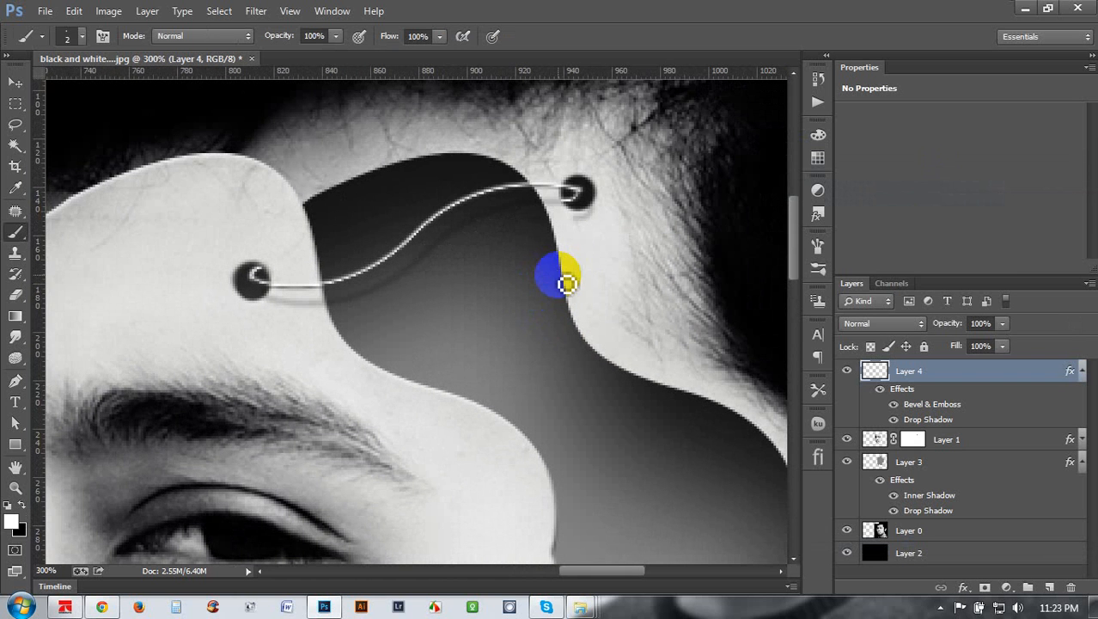
{"action": "left_click", "coordinate": [15, 294]}
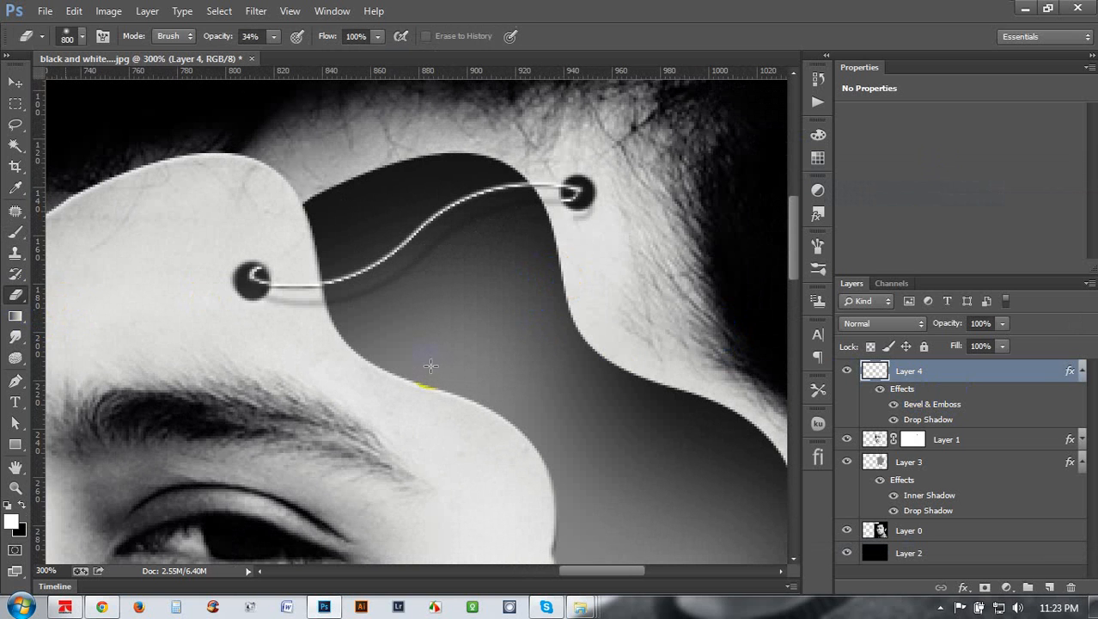
{"action": "mouse_move", "coordinate": [673, 358]}
{"action": "left_mouse_down"}
{"action": "mouse_move", "coordinate": [617, 316]}
{"action": "mouse_move", "coordinate": [595, 272]}
{"action": "left_mouse_up"}
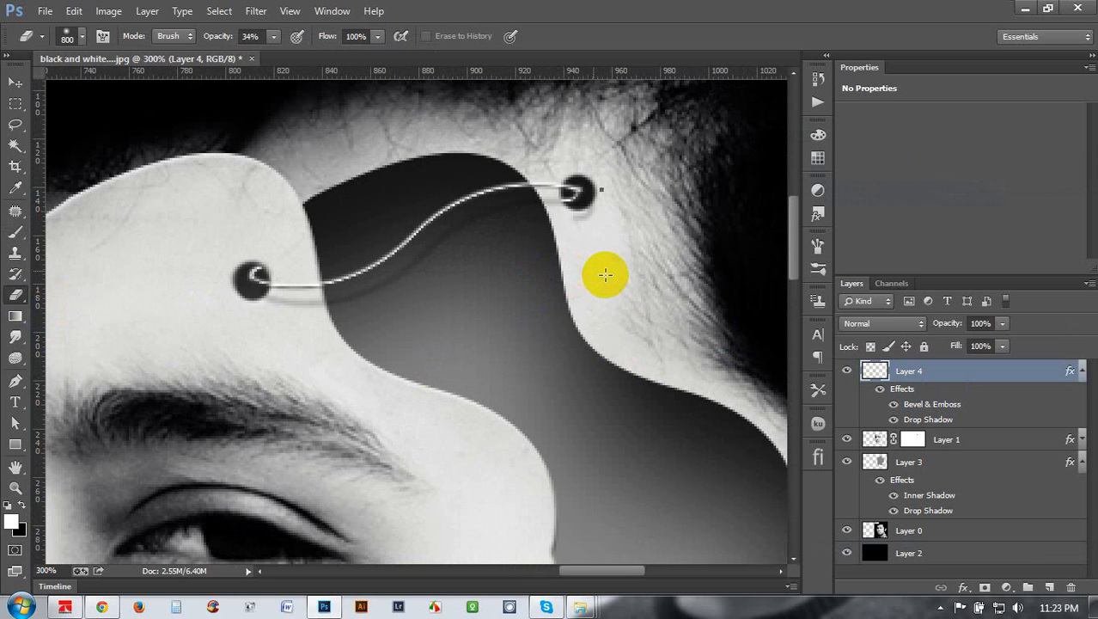
{"action": "right_click", "coordinate": [599, 271]}
{"action": "left_click", "coordinate": [737, 251]}
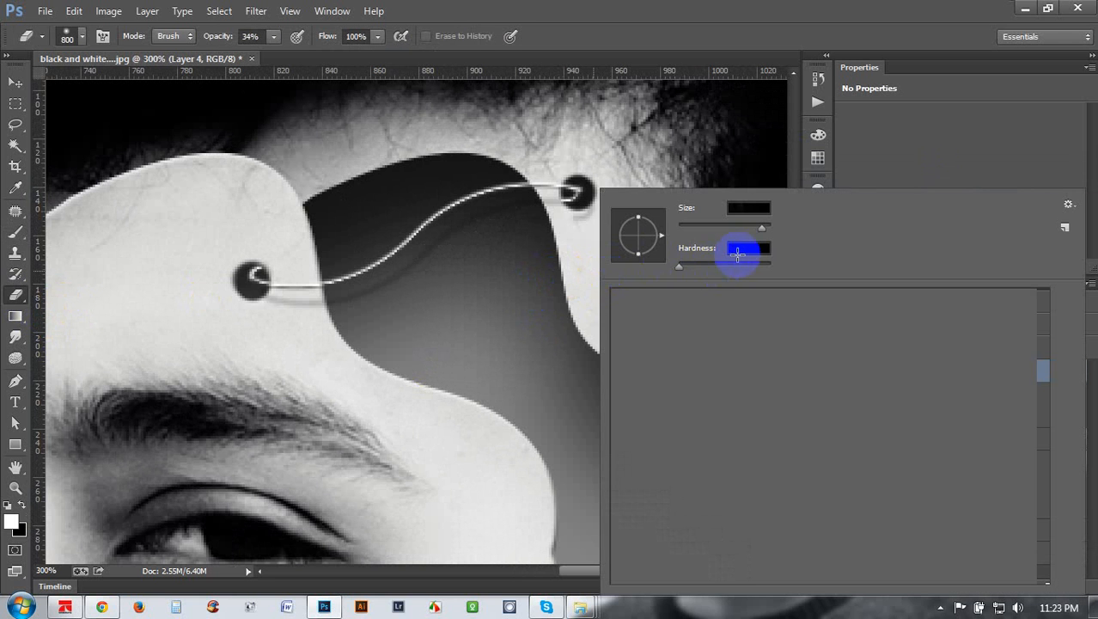
{"action": "left_click", "coordinate": [705, 228]}
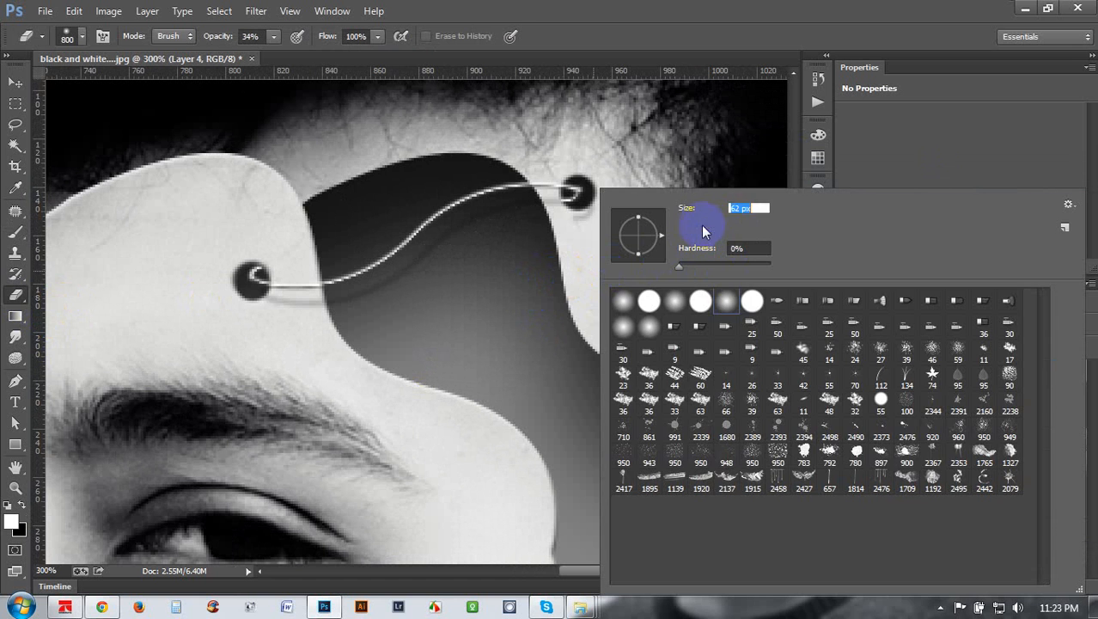
{"action": "left_click", "coordinate": [755, 303]}
{"action": "left_click", "coordinate": [567, 152]}
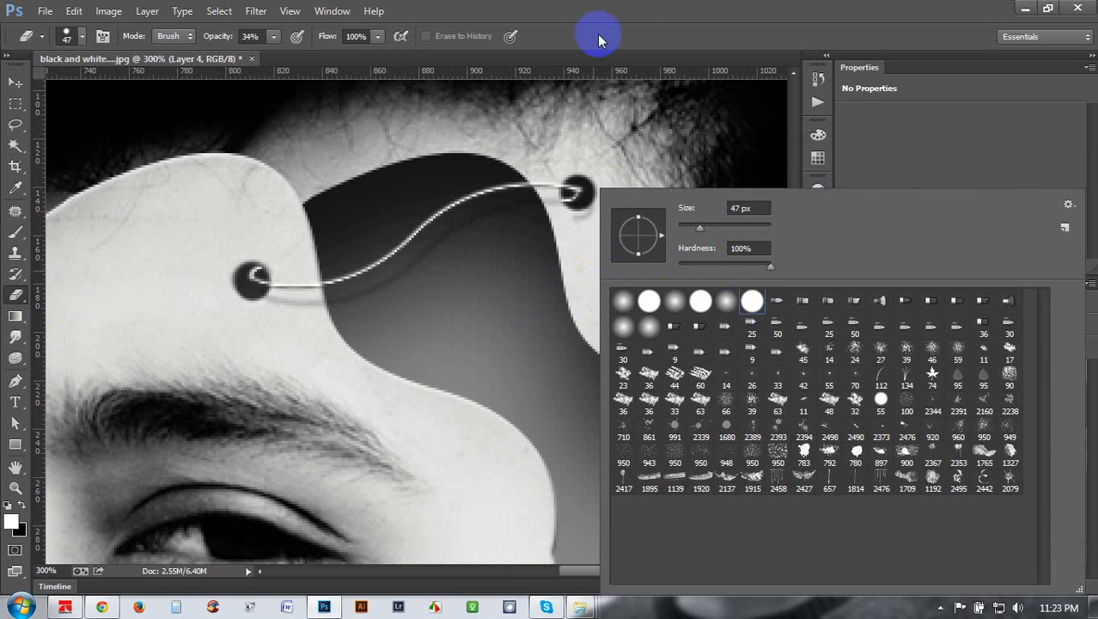
Reduce the Eraser to 20 px, raise its opacity to 100%, and erase the thread's surplus curl inside the temple-side hole.
{"action": "key", "text": "bracketleft"}
{"action": "key", "text": "bracketleft"}
{"action": "key", "text": "bracketleft"}
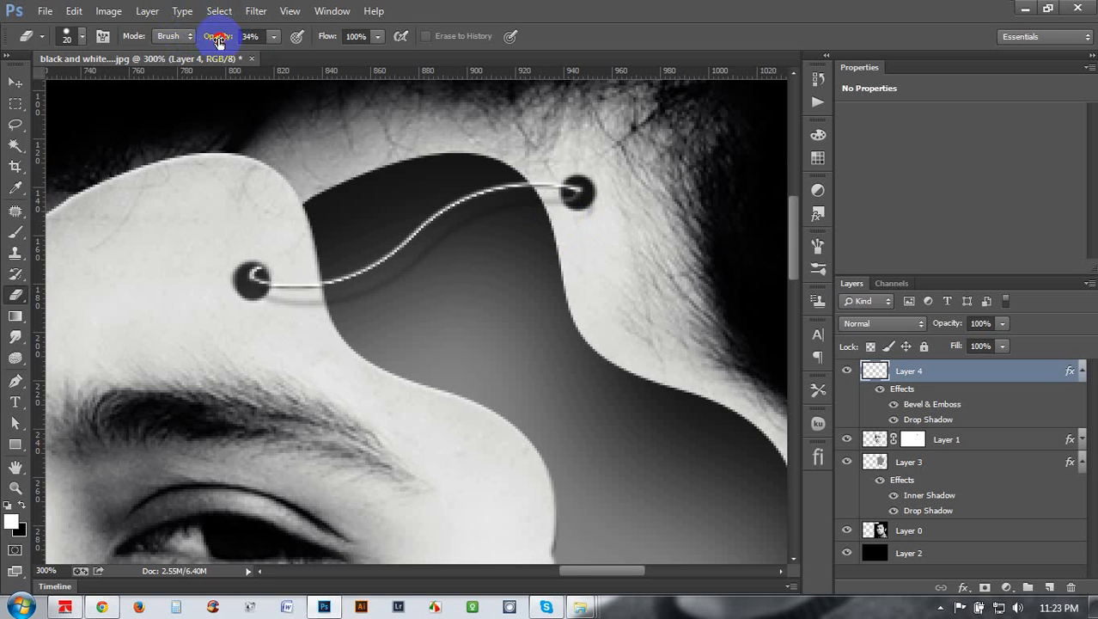
{"action": "left_click_drag", "start_coordinate": [219, 37], "coordinate": [694, 176]}
{"action": "left_click_drag", "start_coordinate": [597, 219], "coordinate": [586, 210]}
Lower the Eraser opacity to 37% and, with a 10 px tip, erase the thread's curl inside the forehead hole on the cut-out face.
{"action": "left_click", "coordinate": [259, 265]}
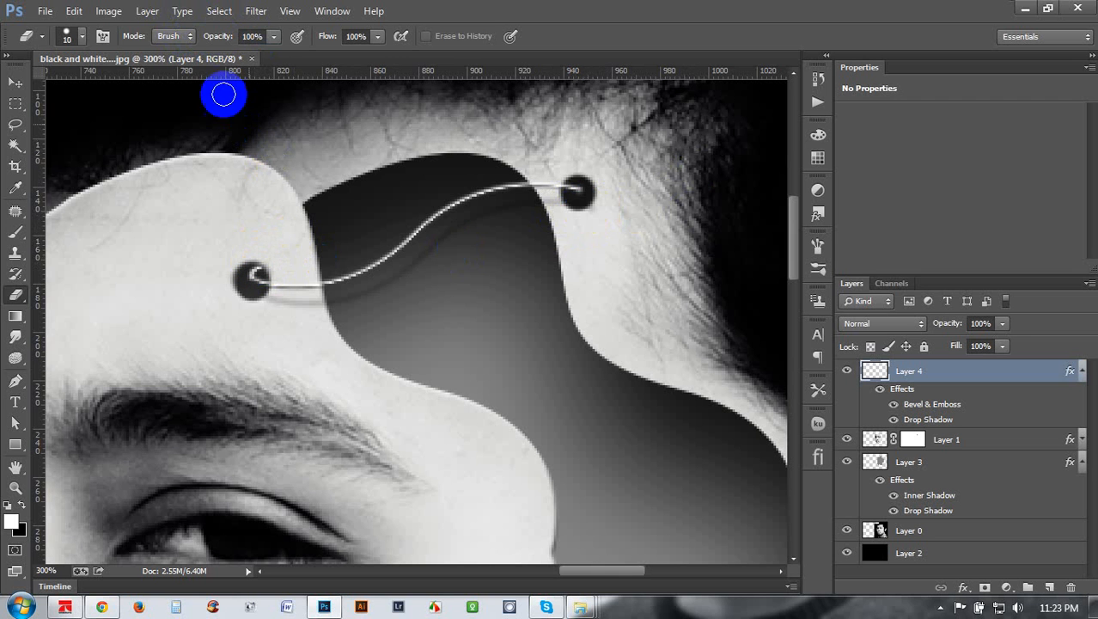
{"action": "left_click", "coordinate": [214, 39]}
{"action": "mouse_move", "coordinate": [214, 40]}
{"action": "left_mouse_down"}
{"action": "mouse_move", "coordinate": [227, 52]}
{"action": "mouse_move", "coordinate": [186, 38]}
{"action": "left_mouse_up"}
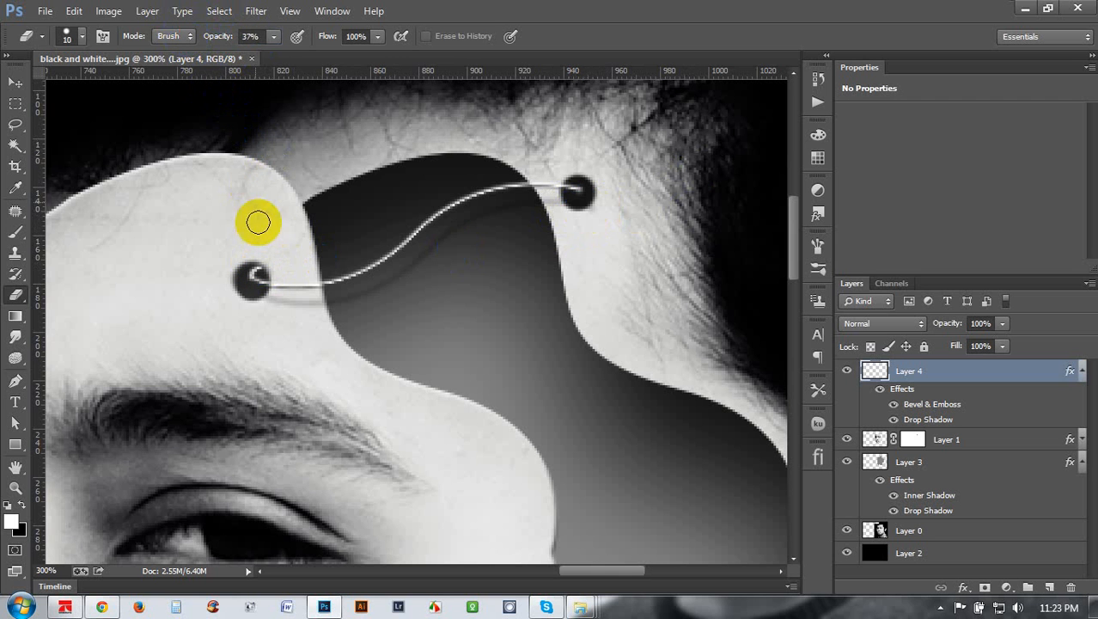
{"action": "left_click_drag", "start_coordinate": [262, 217], "coordinate": [257, 264]}
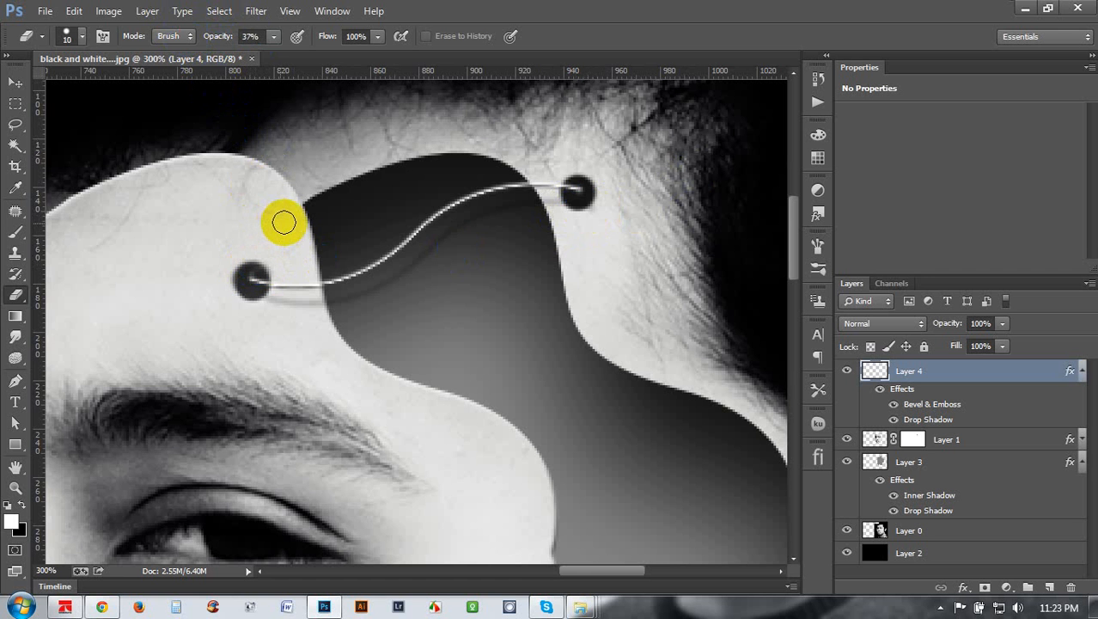
Collapse Layer 4's effects list and duplicate its thread, placing the copy lower down across the gap at cheek level.
{"action": "scroll", "coordinate": [440, 349], "scroll_direction": "down", "scroll_amount": 3}
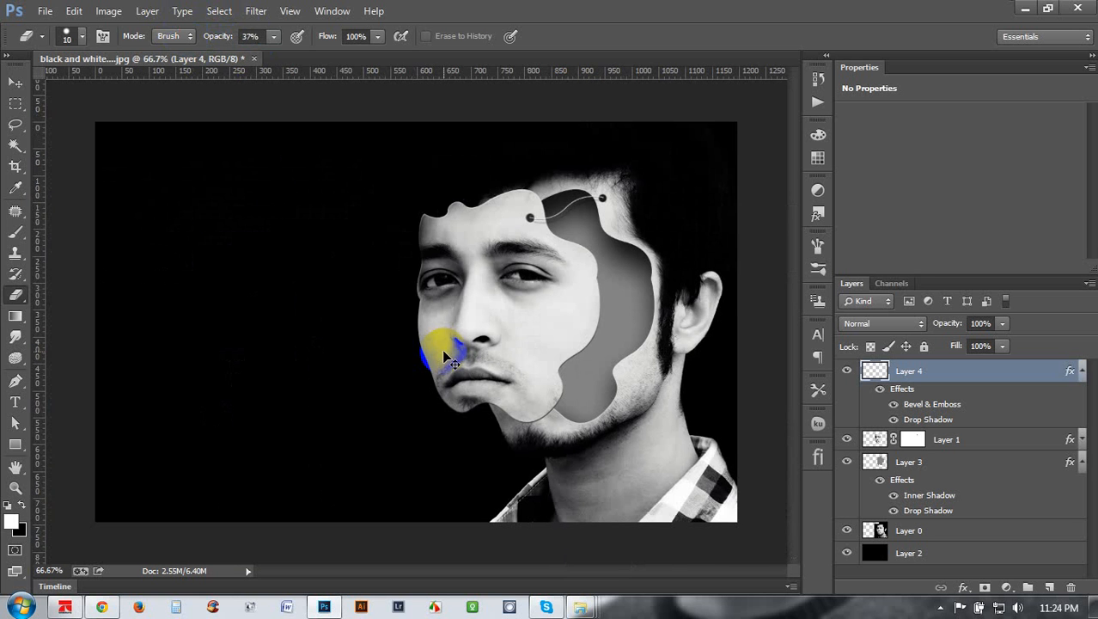
{"action": "left_click", "coordinate": [12, 84]}
{"action": "key", "text": "ctrl+plus"}
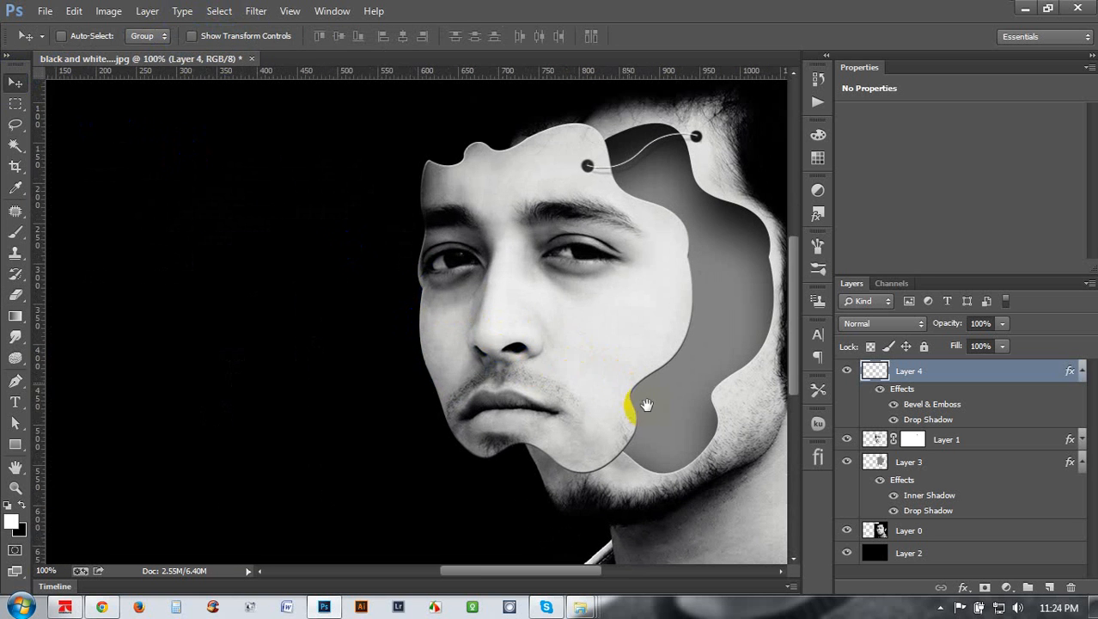
{"action": "left_click_drag", "start_coordinate": [647, 405], "coordinate": [421, 395]}
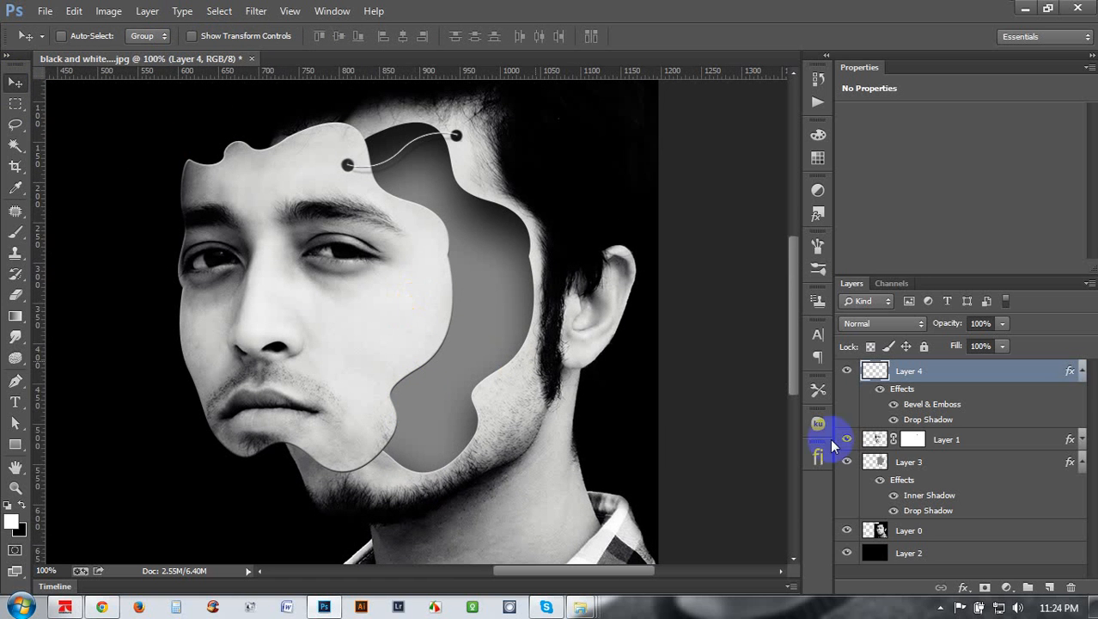
{"action": "left_click", "coordinate": [1083, 372]}
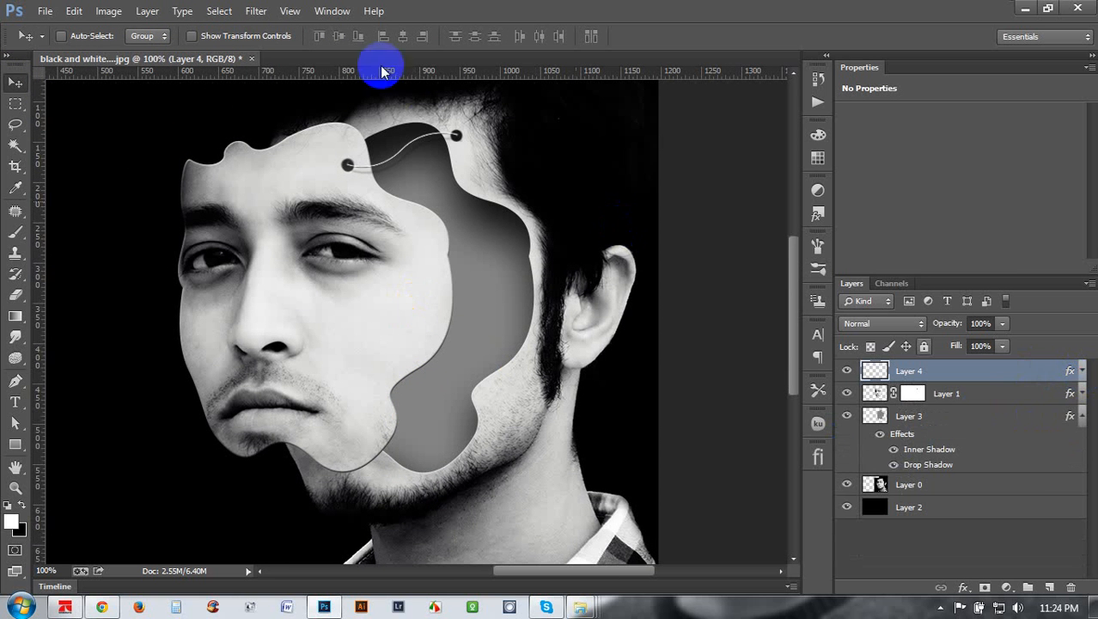
{"action": "left_click_drag", "start_coordinate": [434, 149], "coordinate": [502, 330]}
Rotate the copied thread clockwise and move it across the gap's narrow part beside the mouth, at about X 936.5 px, Y 437 px.
{"action": "key", "text": "ctrl+t"}
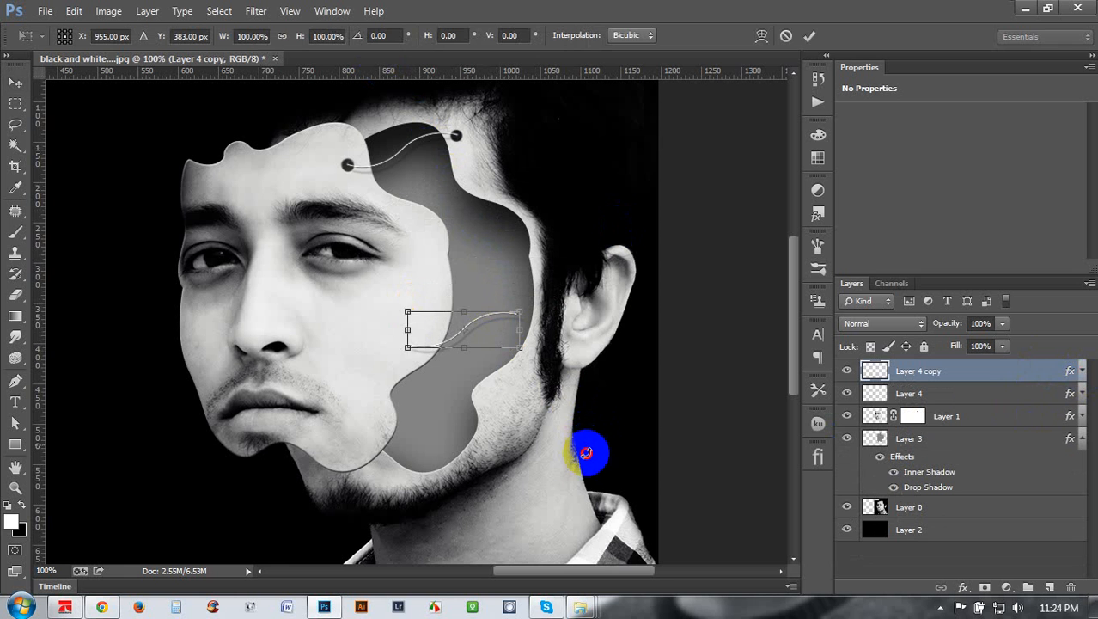
{"action": "left_click_drag", "start_coordinate": [571, 469], "coordinate": [481, 348]}
{"action": "mouse_move", "coordinate": [495, 385]}
{"action": "left_mouse_down"}
{"action": "mouse_move", "coordinate": [464, 384]}
{"action": "mouse_move", "coordinate": [478, 388]}
{"action": "left_mouse_up"}
{"action": "key", "text": "Return"}
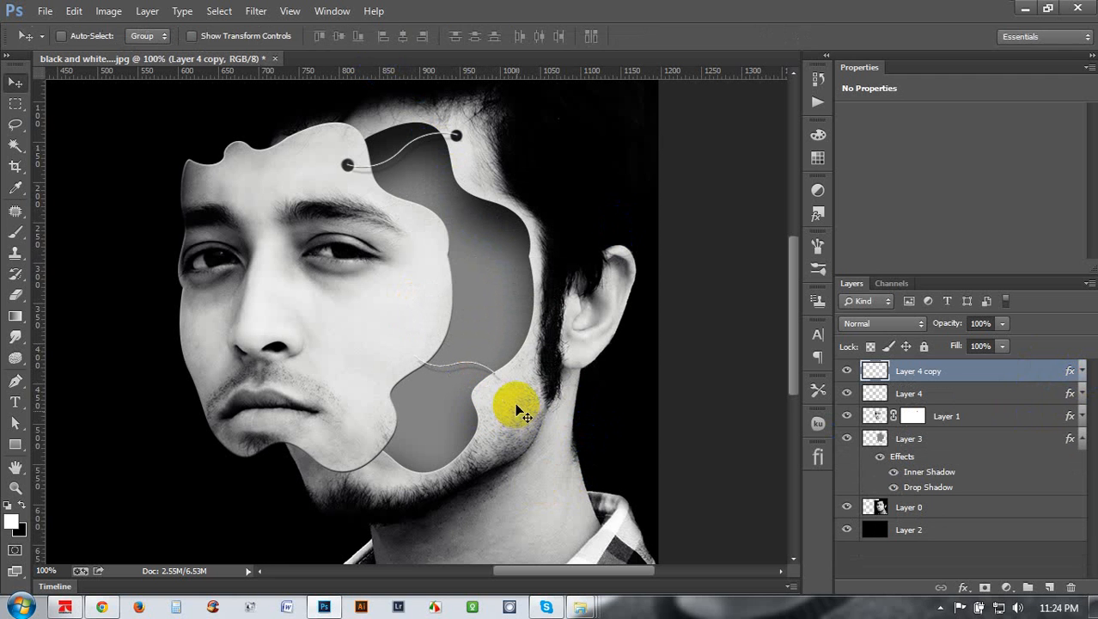
Rotate the copied thread a further 8.85° so that it slopes down towards the jaw.
{"action": "key", "text": "ctrl+plus"}
{"action": "key", "text": "ctrl+plus"}
{"action": "key", "text": "ctrl+t"}
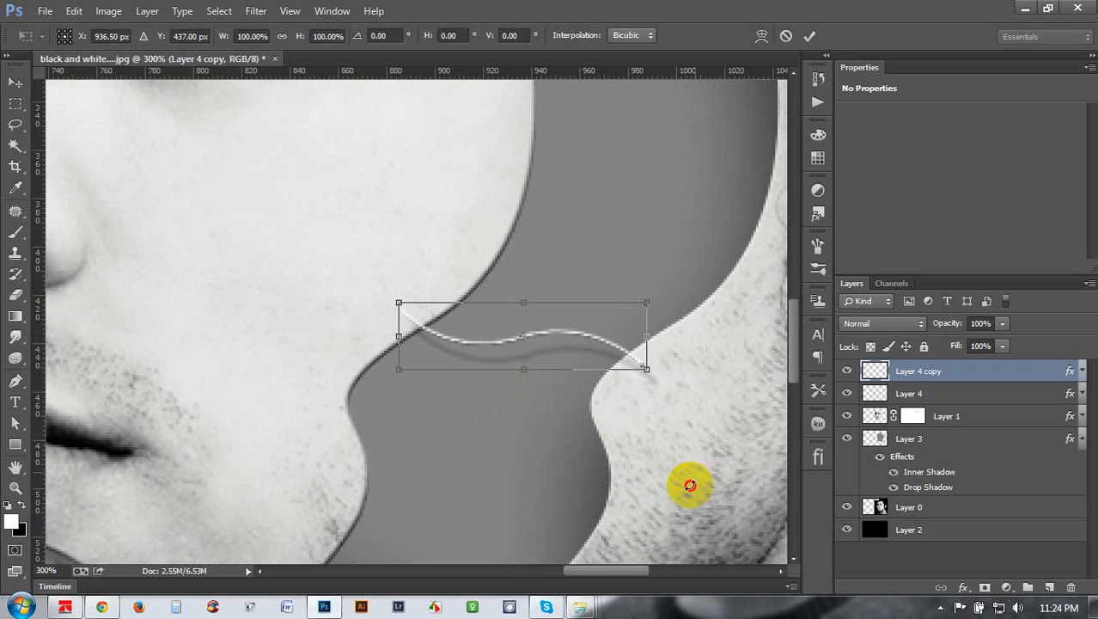
{"action": "left_click_drag", "start_coordinate": [689, 480], "coordinate": [678, 504]}
{"action": "key", "text": "Return"}
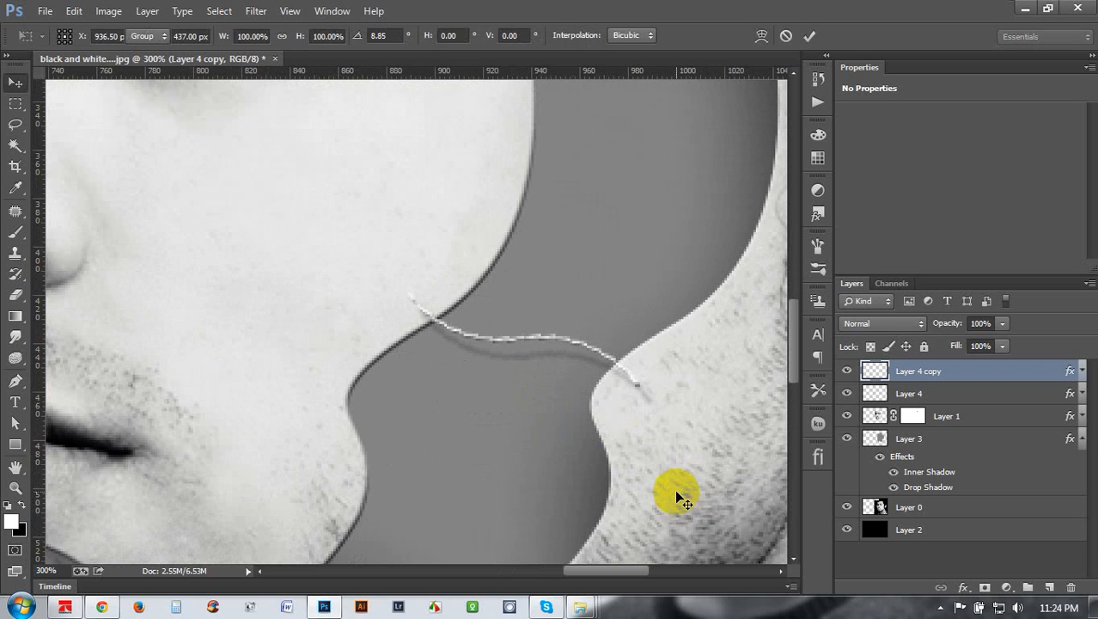
Paint a 10 px black dot on Layer 1's mask to punch a hole at the copied thread's cheek end.
{"action": "left_click", "coordinate": [15, 294]}
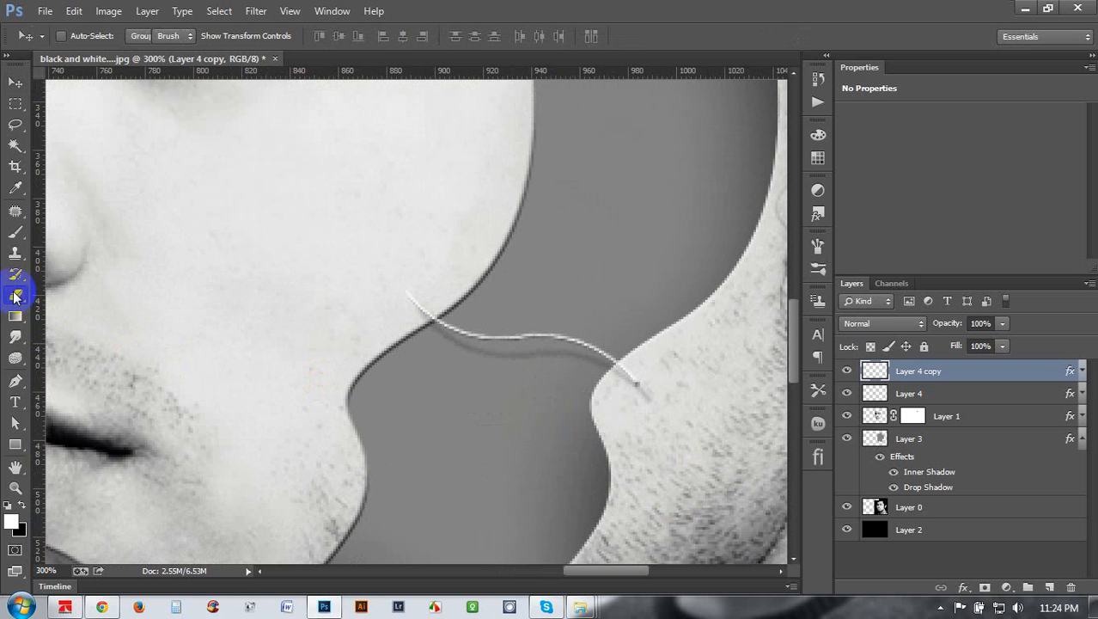
{"action": "left_click", "coordinate": [915, 416]}
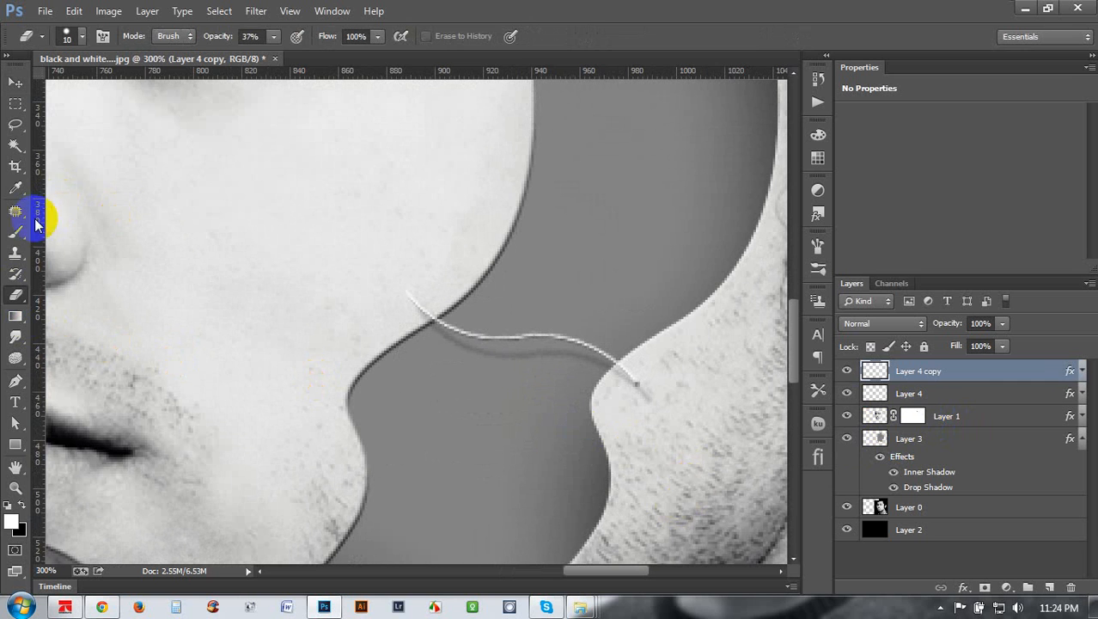
{"action": "key", "text": "b"}
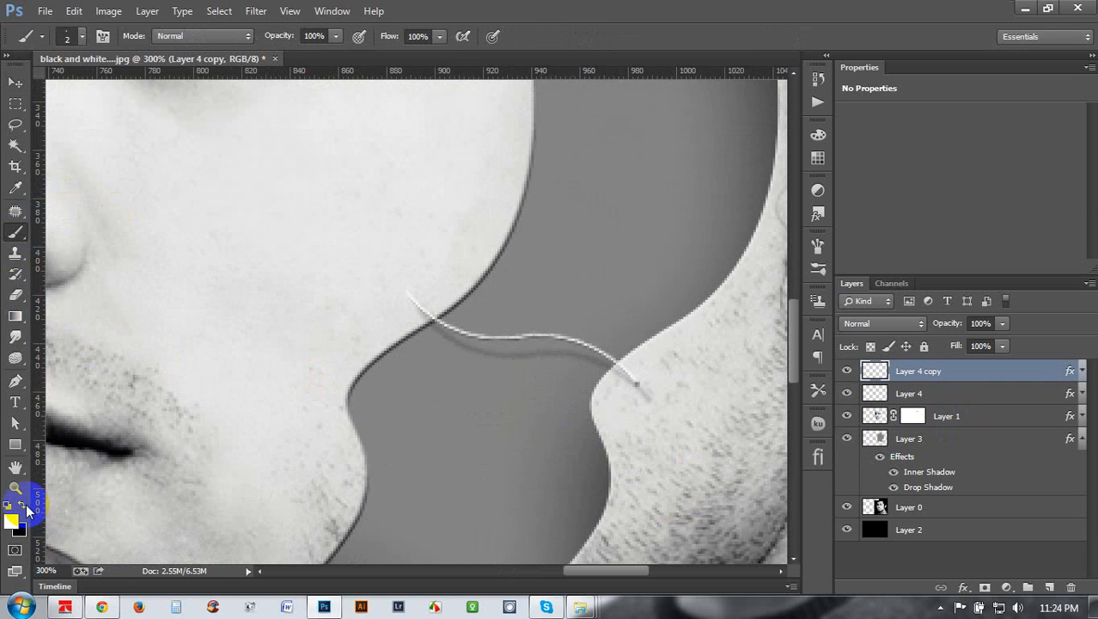
{"action": "left_click", "coordinate": [913, 420]}
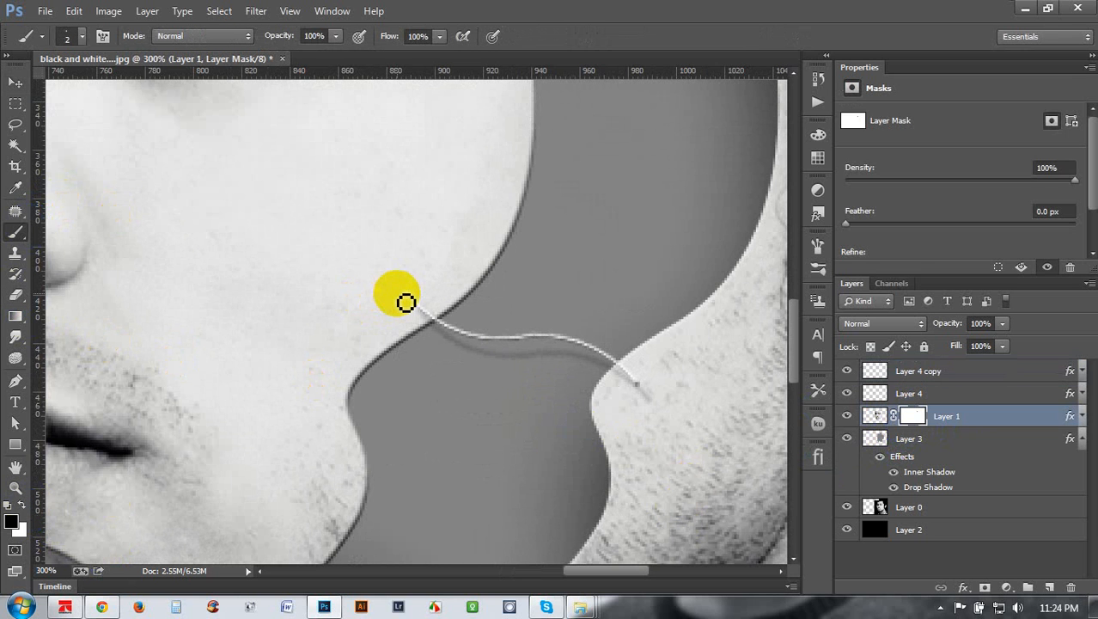
{"action": "key", "text": "bracketright"}
{"action": "key", "text": "bracketright"}
{"action": "key", "text": "bracketright"}
{"action": "key", "text": "bracketright"}
{"action": "key", "text": "bracketright"}
{"action": "key", "text": "bracketright"}
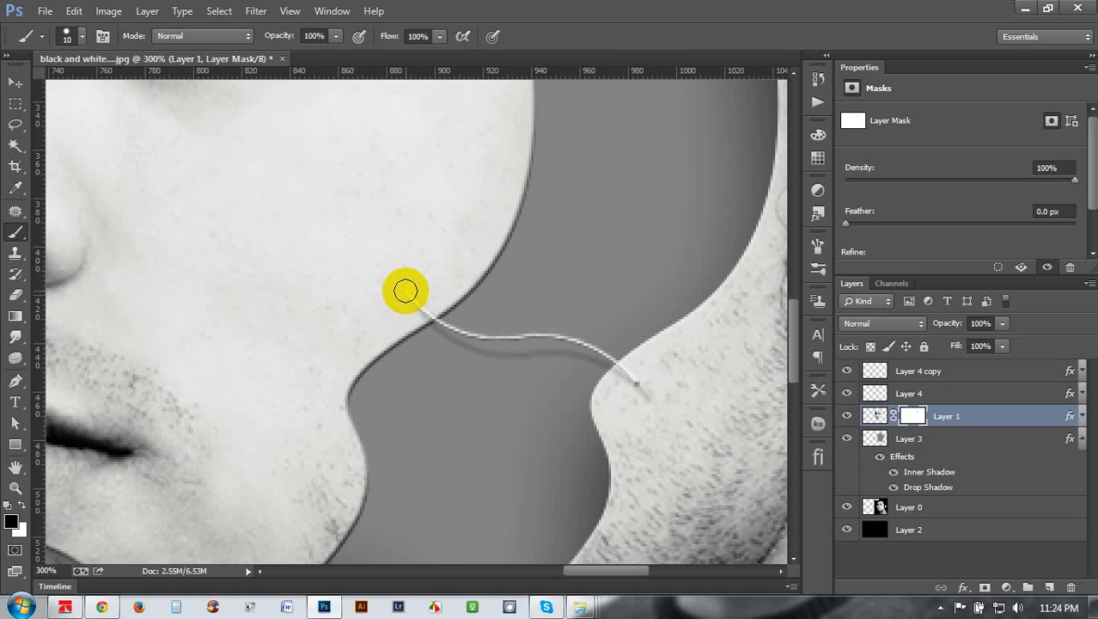
{"action": "mouse_move", "coordinate": [406, 291]}
{"action": "left_mouse_down"}
{"action": "mouse_move", "coordinate": [657, 385]}
{"action": "mouse_move", "coordinate": [637, 386]}
{"action": "left_mouse_up"}
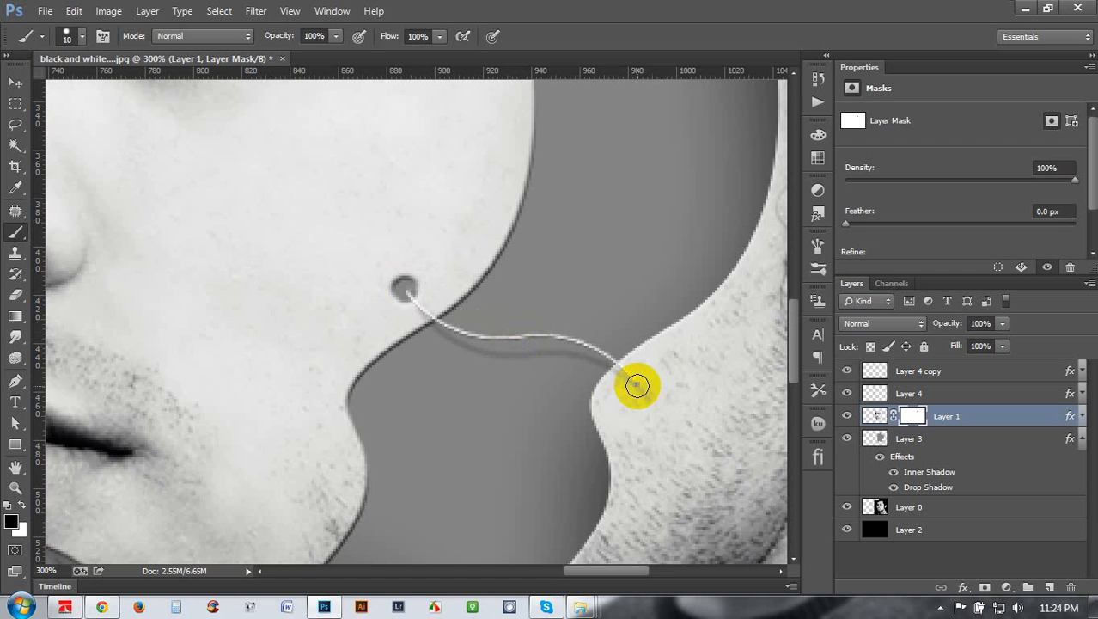
Try painting a hole on Layer 3 at the copied thread's jaw end, first in white and again in black, undoing each dab.
{"action": "left_click", "coordinate": [909, 395]}
{"action": "left_click", "coordinate": [912, 440]}
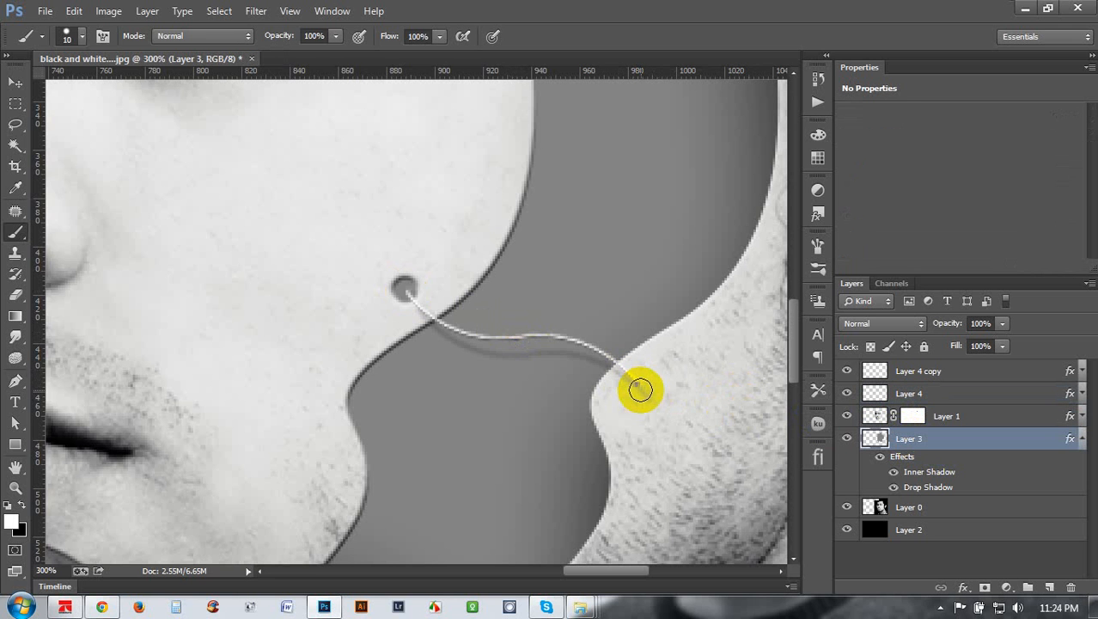
{"action": "left_click", "coordinate": [640, 390]}
{"action": "key", "text": "ctrl+z"}
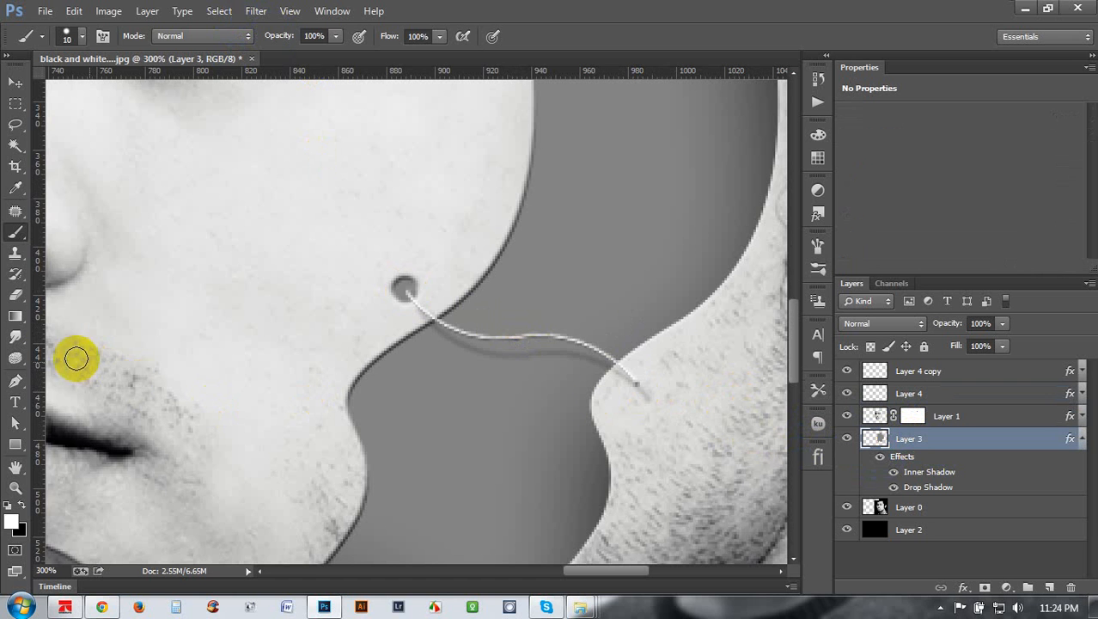
{"action": "left_click", "coordinate": [23, 504]}
{"action": "left_click", "coordinate": [633, 389]}
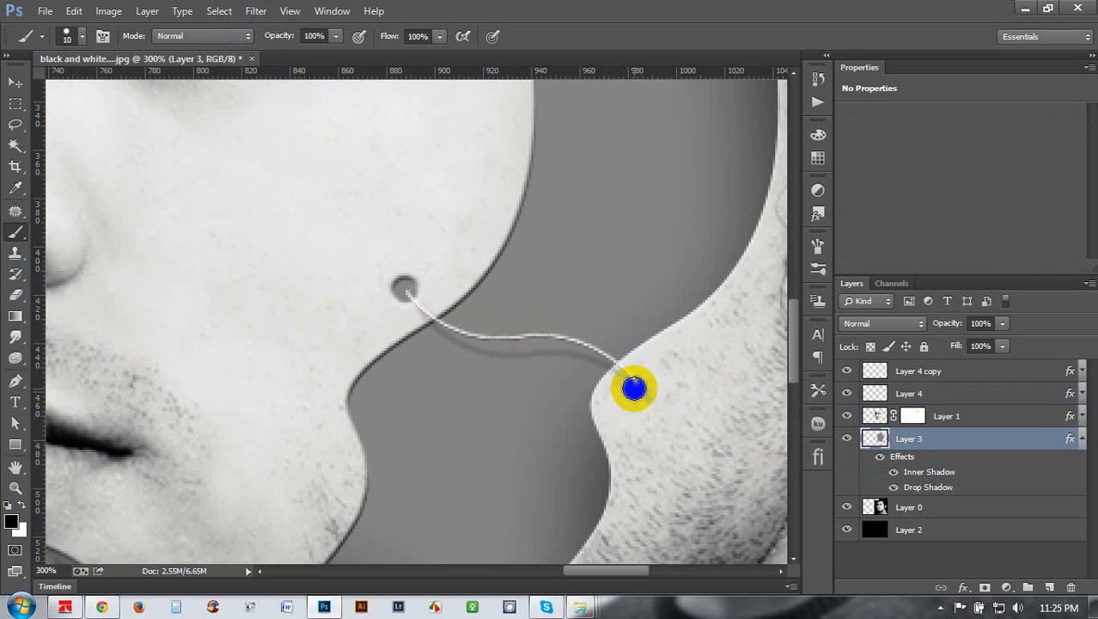
{"action": "key", "text": "ctrl+z"}
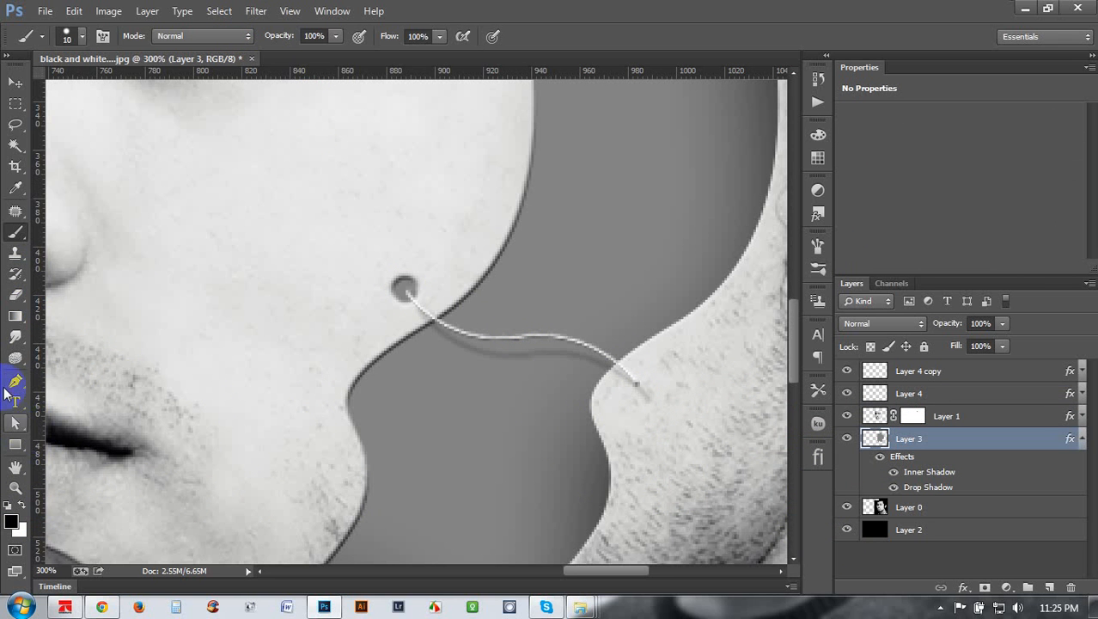
Sample a dark grey from the cavity's shaded edge and paint a 10 px hole on Layer 3 at the copied thread's jaw end.
{"action": "left_click", "coordinate": [10, 296]}
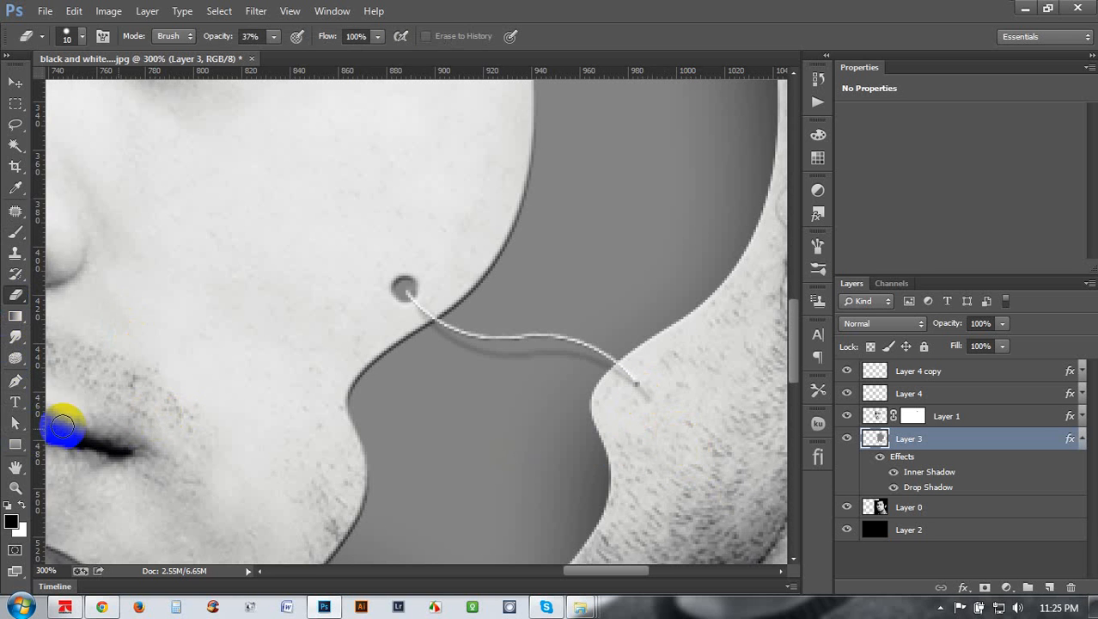
{"action": "left_click", "coordinate": [12, 240]}
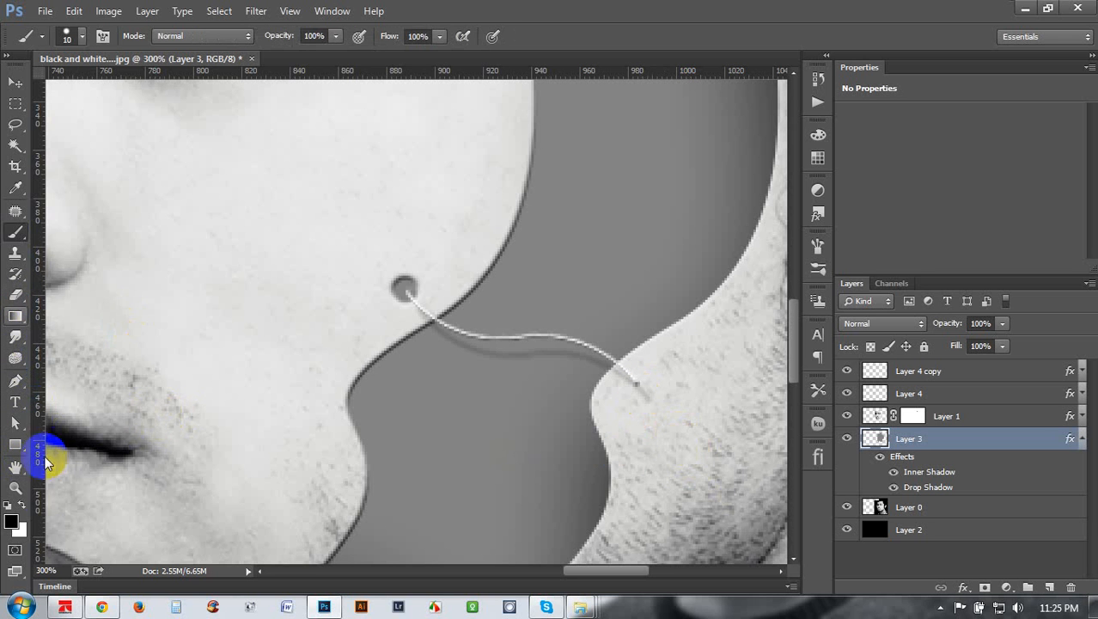
{"action": "left_click", "coordinate": [15, 520]}
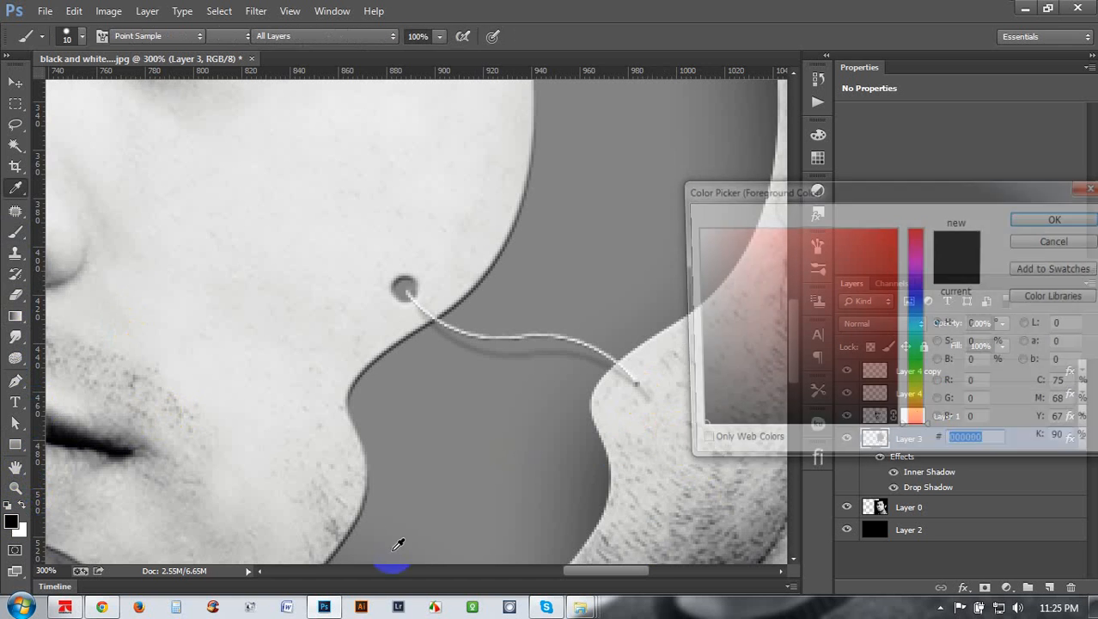
{"action": "left_click_drag", "start_coordinate": [607, 464], "coordinate": [601, 483]}
{"action": "left_click", "coordinate": [1061, 219]}
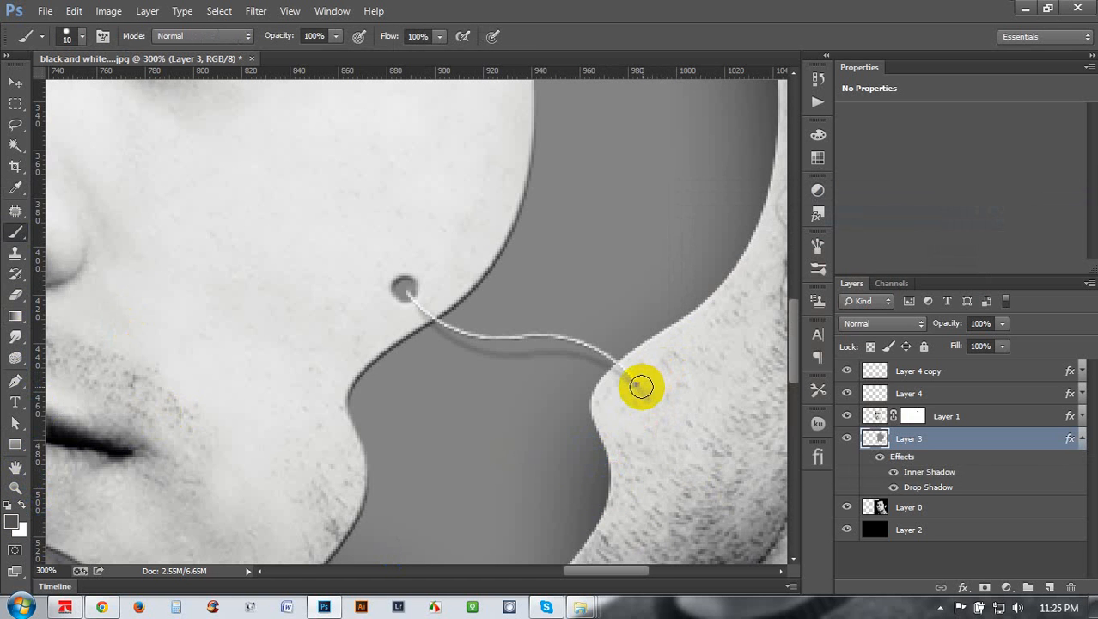
{"action": "left_click", "coordinate": [641, 387]}
{"action": "scroll", "coordinate": [730, 483], "scroll_direction": "down", "scroll_amount": 4}
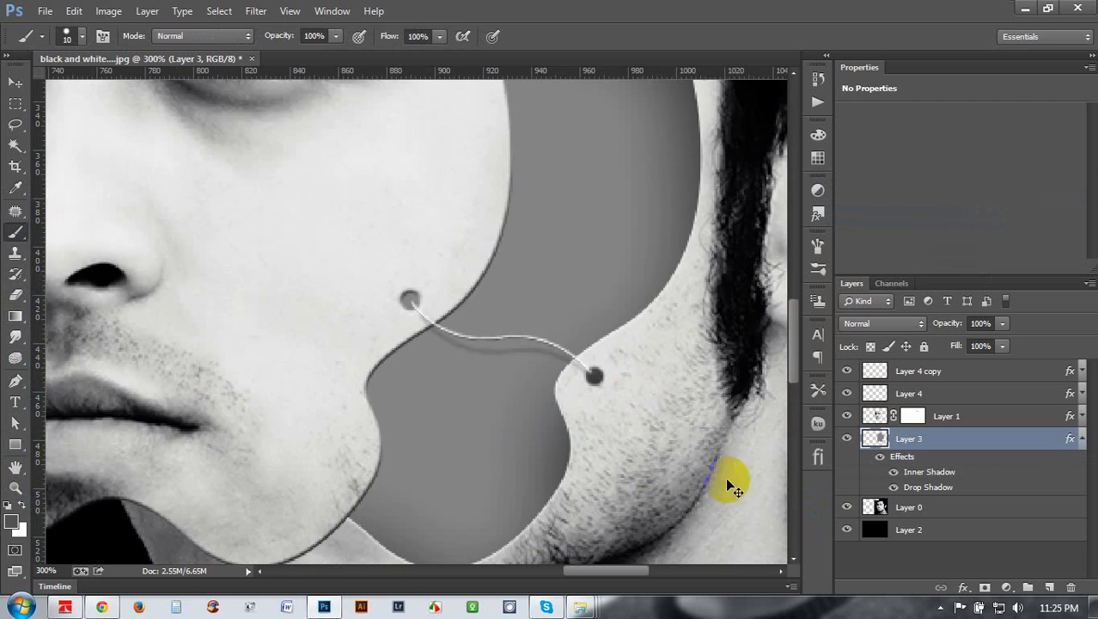
{"action": "key", "text": "ctrl+plus"}
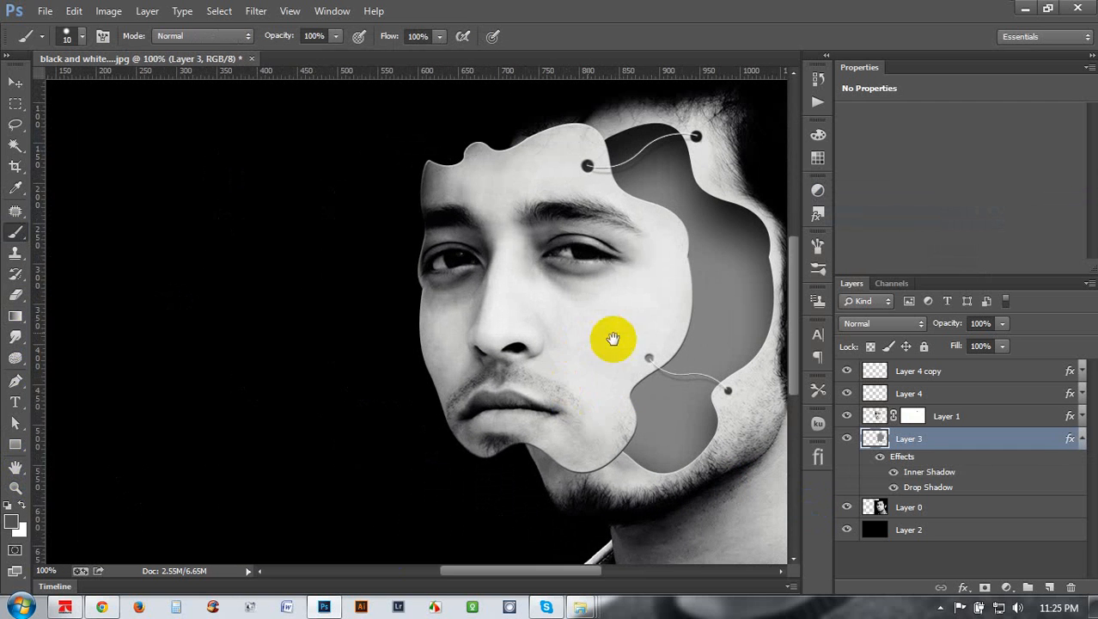
{"action": "left_click_drag", "start_coordinate": [622, 350], "coordinate": [377, 379]}
{"action": "key", "text": "ctrl+plus"}
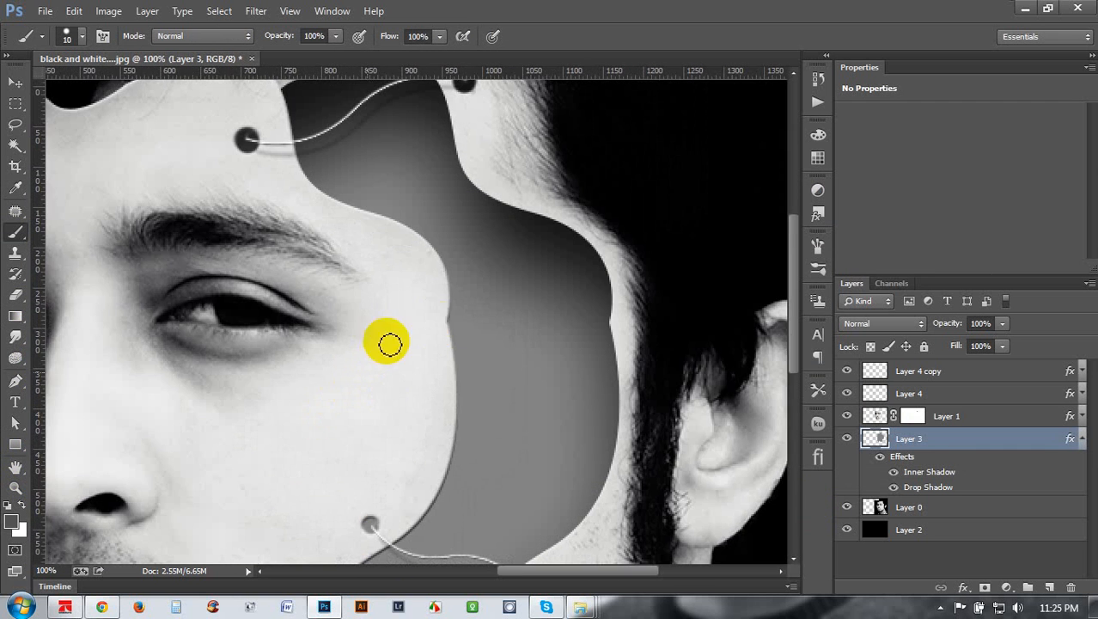
Duplicate the upper thread on Layer 4 and place the copy across the middle of the cavity beside the eye.
{"action": "left_click", "coordinate": [954, 395]}
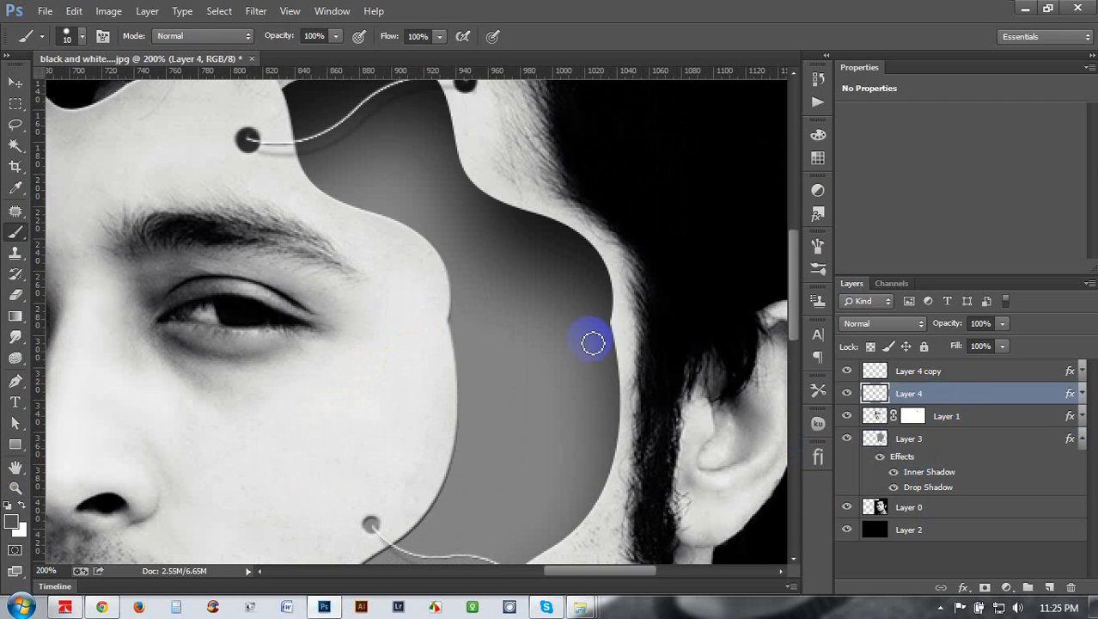
{"action": "left_click", "coordinate": [15, 81]}
{"action": "mouse_move", "coordinate": [460, 226]}
{"action": "left_mouse_down"}
{"action": "mouse_move", "coordinate": [578, 491]}
{"action": "mouse_move", "coordinate": [601, 503]}
{"action": "mouse_move", "coordinate": [613, 495]}
{"action": "mouse_move", "coordinate": [615, 453]}
{"action": "left_mouse_up"}
{"action": "key", "text": "ctrl+j"}
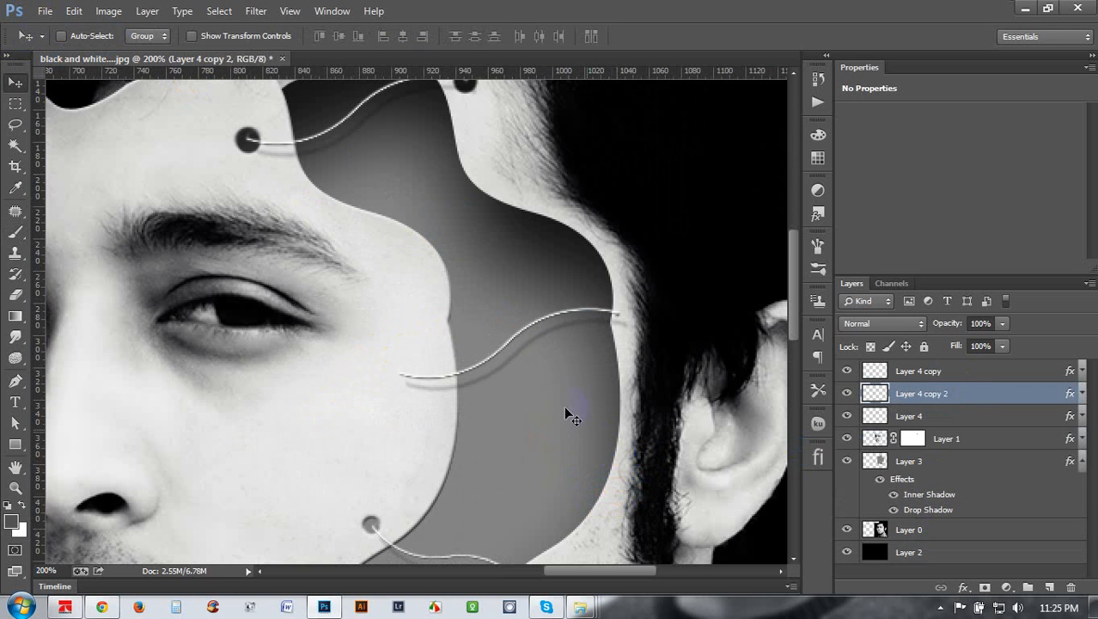
Flip the middle thread copy vertically and rotate it to about -28.11° so that it rises towards the temple.
{"action": "key", "text": "ctrl+t"}
{"action": "right_click", "coordinate": [544, 368]}
{"action": "left_click", "coordinate": [592, 591]}
{"action": "left_click_drag", "start_coordinate": [638, 386], "coordinate": [645, 341]}
{"action": "mouse_move", "coordinate": [575, 336]}
{"action": "left_mouse_down"}
{"action": "mouse_move", "coordinate": [586, 346]}
{"action": "mouse_move", "coordinate": [579, 358]}
{"action": "mouse_move", "coordinate": [587, 335]}
{"action": "left_mouse_up"}
{"action": "left_click_drag", "start_coordinate": [703, 445], "coordinate": [620, 392]}
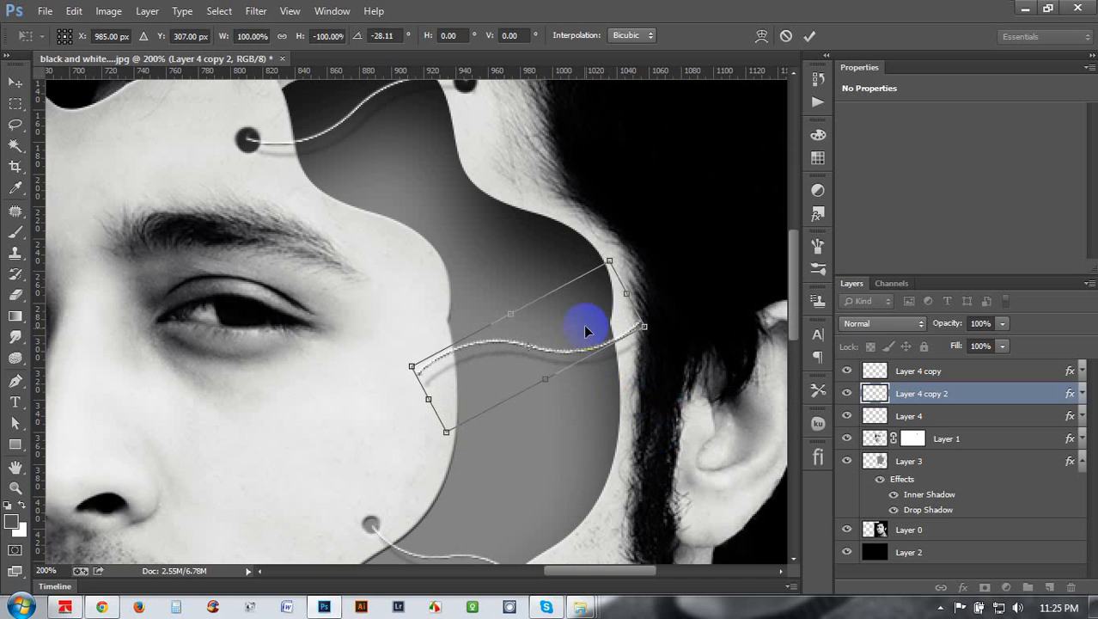
Scale the middle thread to about 93.72% and fit it so its ends rest on the cheek and temple edges.
{"action": "left_click_drag", "start_coordinate": [583, 324], "coordinate": [569, 322]}
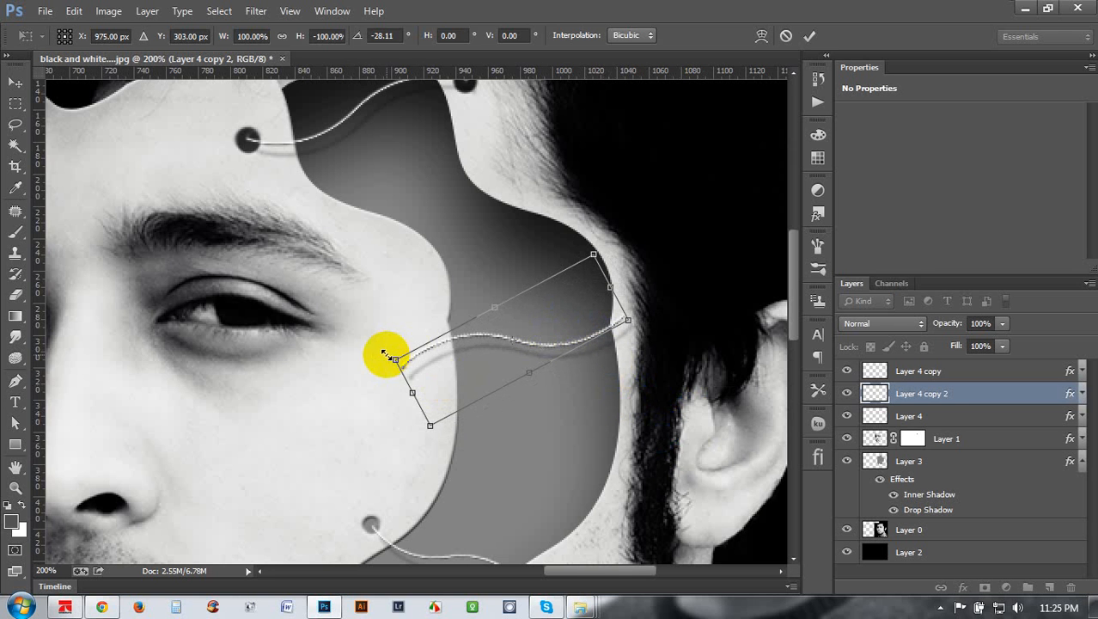
{"action": "left_click_drag", "start_coordinate": [400, 362], "coordinate": [409, 360]}
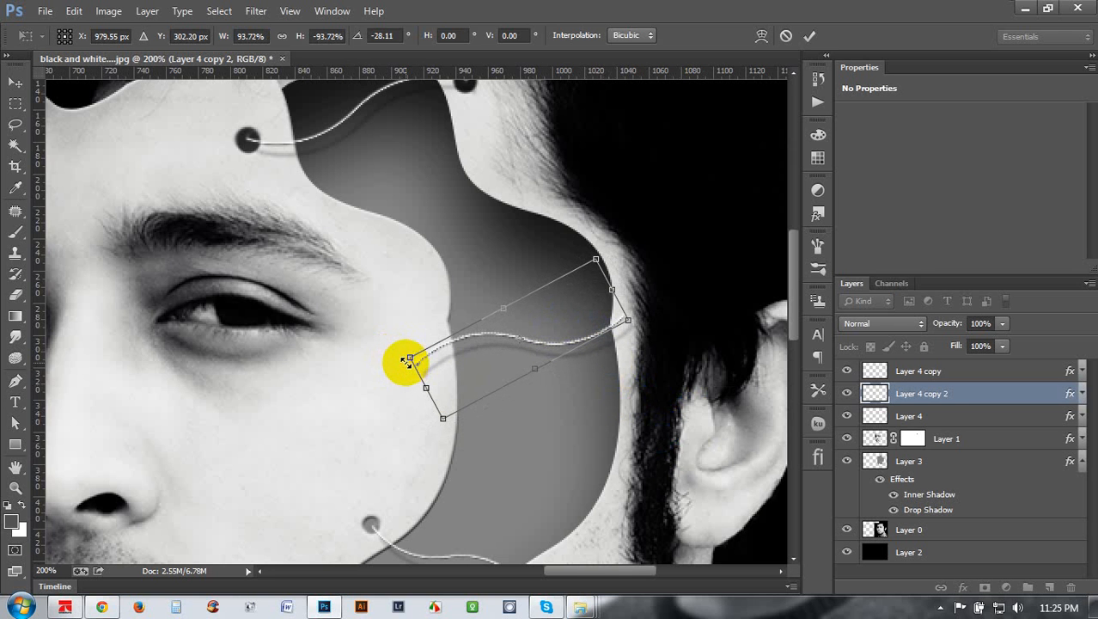
{"action": "left_click_drag", "start_coordinate": [549, 454], "coordinate": [547, 456]}
{"action": "key", "text": "Return"}
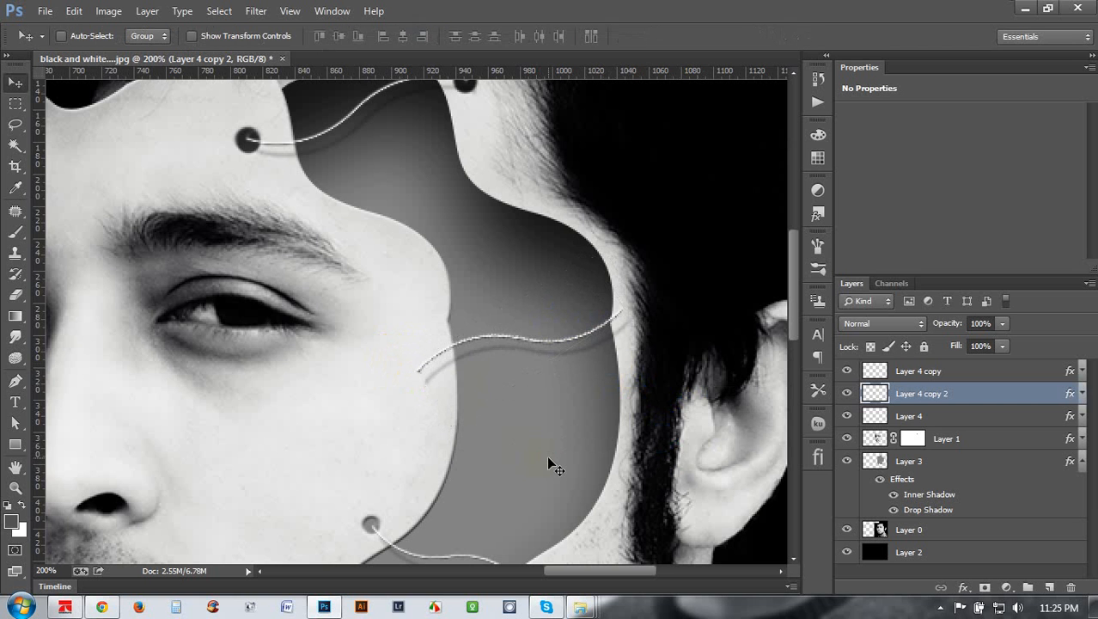
Reduce the drop shadow distance on Layer 4 copy 2 to 6 px.
{"action": "double_click", "coordinate": [1069, 394]}
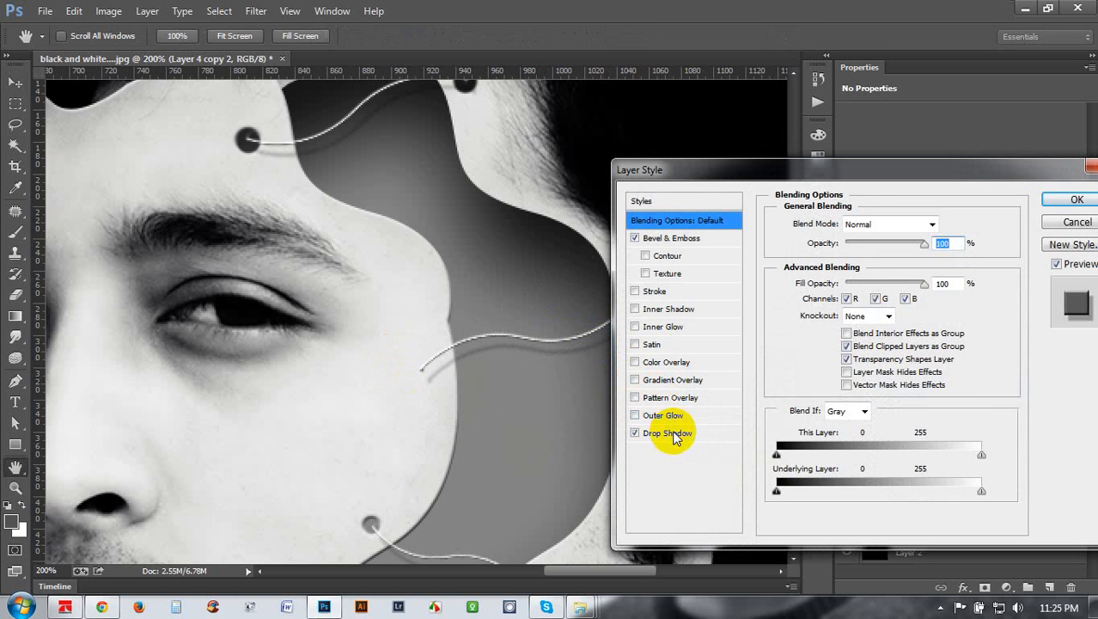
{"action": "left_click", "coordinate": [667, 433]}
{"action": "left_click", "coordinate": [948, 293]}
{"action": "key", "text": "Down"}
{"action": "key", "text": "Down"}
{"action": "key", "text": "Down"}
{"action": "key", "text": "Down"}
{"action": "key", "text": "Down"}
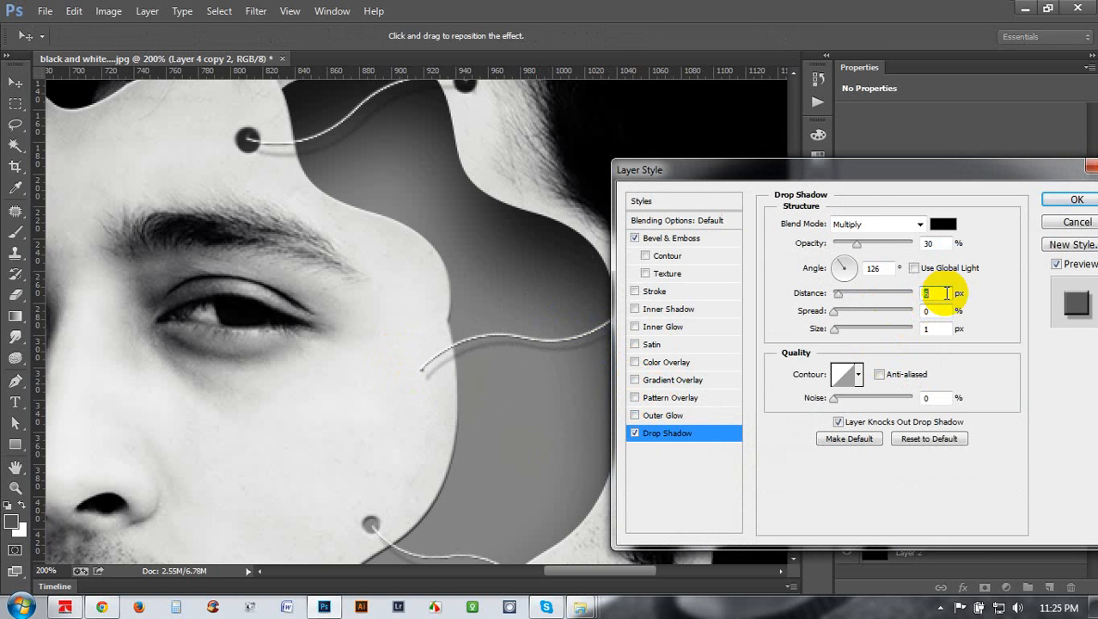
{"action": "left_click", "coordinate": [1074, 198]}
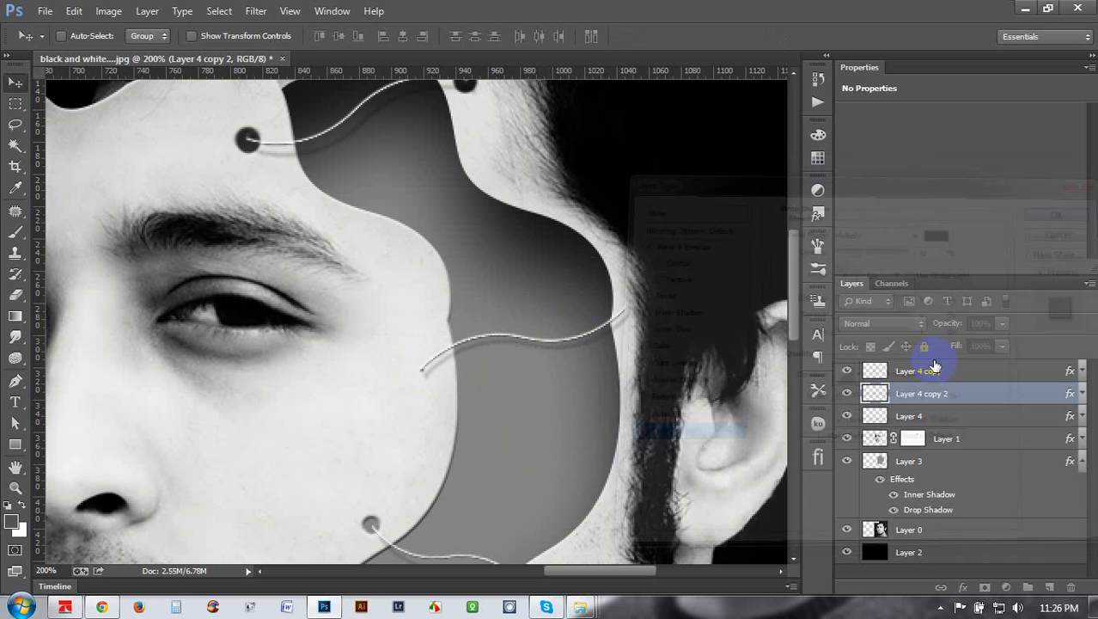
Paint a 10 px black dot on Layer 1's mask to punch a hole at the middle thread's cheek end.
{"action": "scroll", "coordinate": [704, 322], "scroll_direction": "up", "scroll_amount": 2}
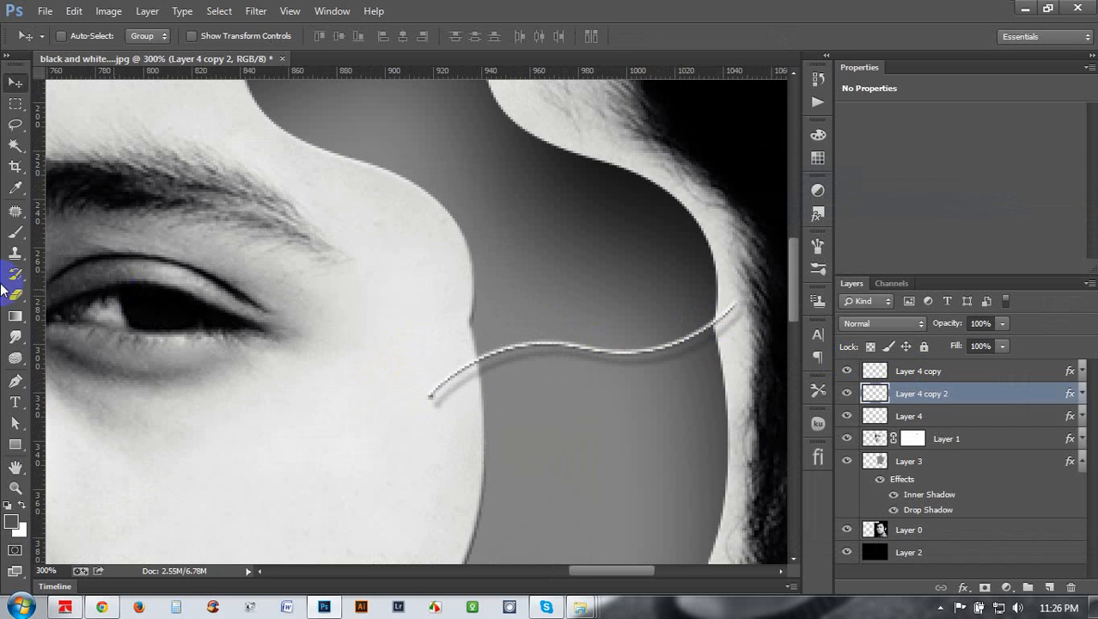
{"action": "left_click", "coordinate": [15, 233]}
{"action": "left_click", "coordinate": [913, 438]}
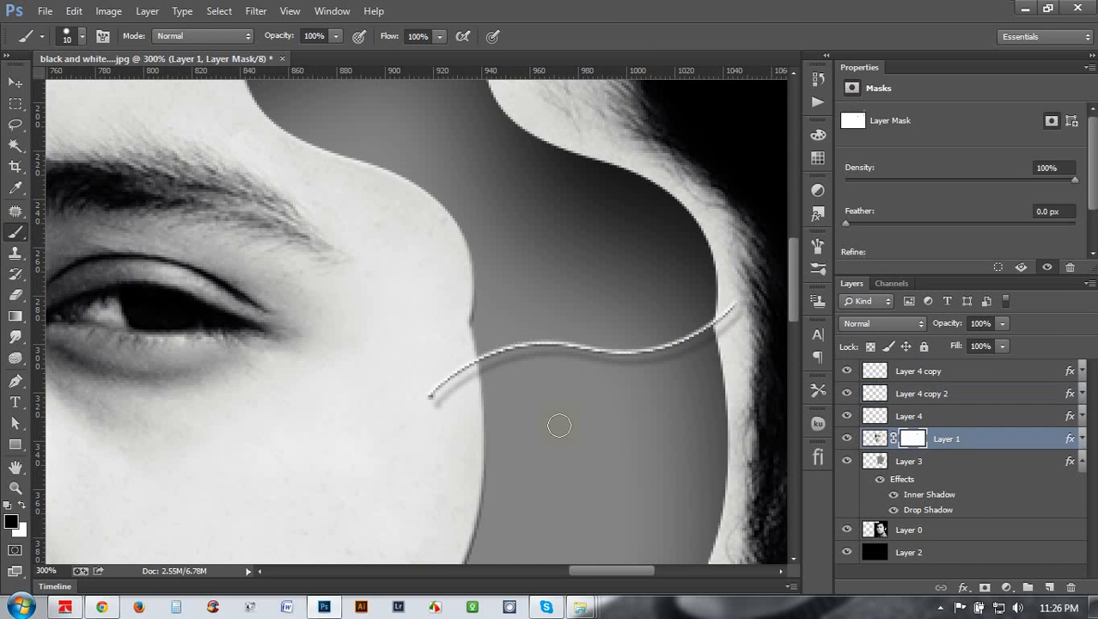
{"action": "left_click_drag", "start_coordinate": [414, 414], "coordinate": [434, 402]}
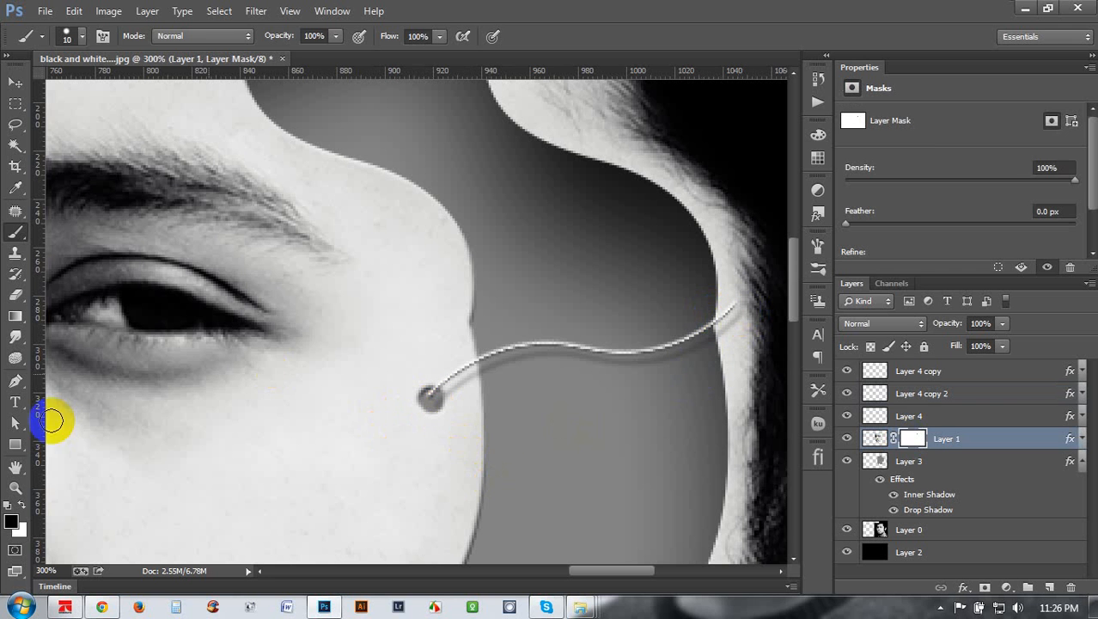
Sample a colour at the cavity's edge and paint a 10 px hole on Layer 3 at the middle thread's temple end.
{"action": "left_click", "coordinate": [15, 188]}
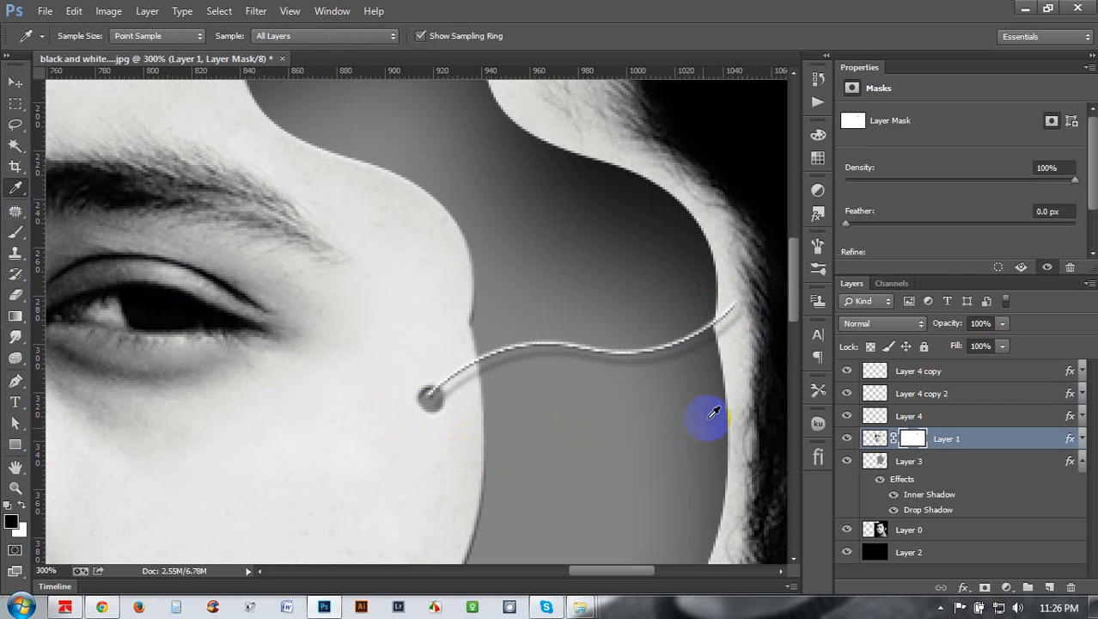
{"action": "left_click", "coordinate": [723, 355]}
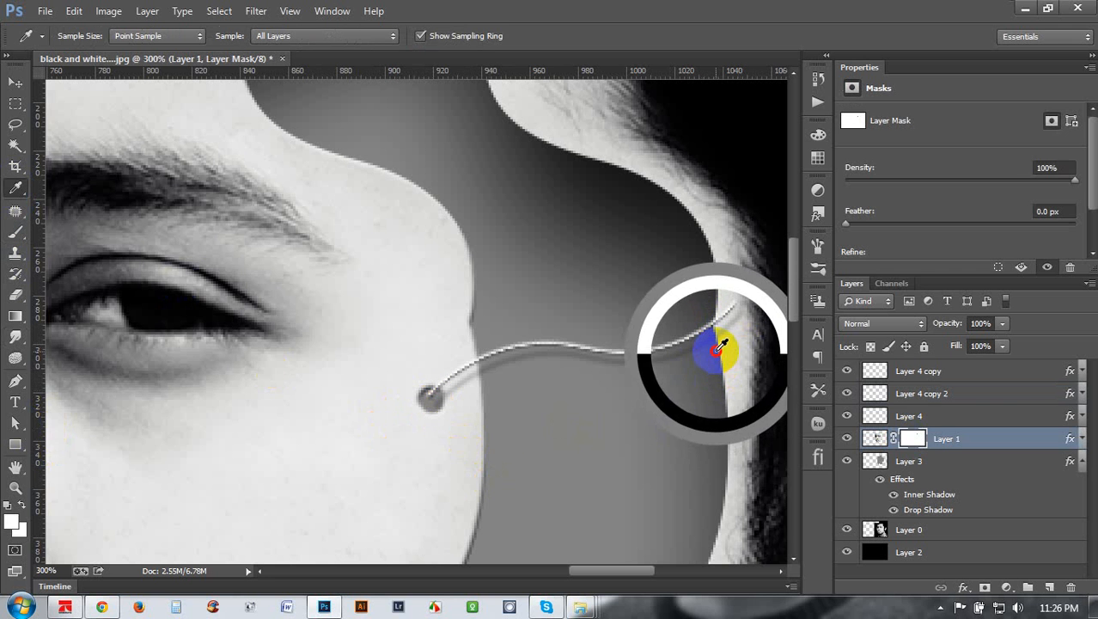
{"action": "left_click", "coordinate": [15, 232]}
{"action": "left_click", "coordinate": [932, 462]}
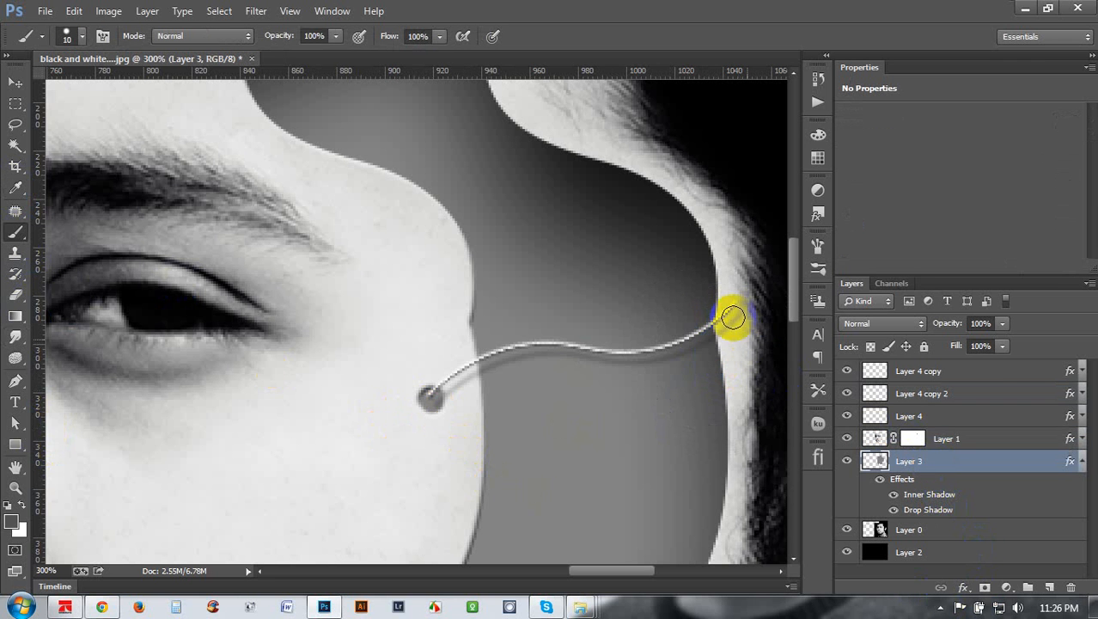
{"action": "left_click", "coordinate": [736, 307]}
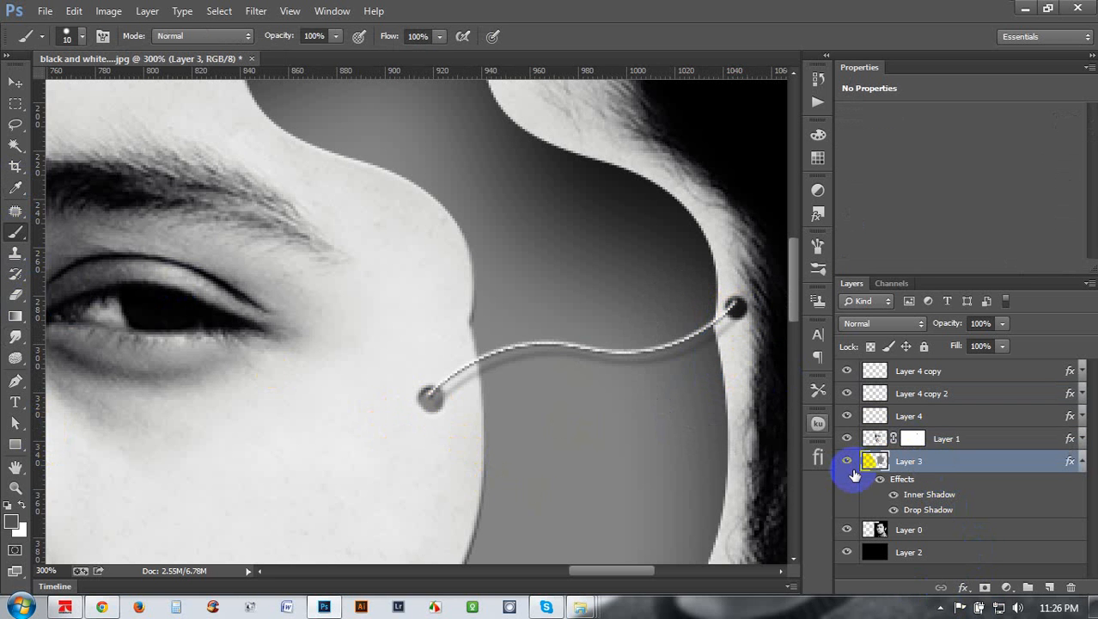
Darken the cavity on Layer 3 with Curves, mapping input 148 to output 68.
{"action": "key", "text": "ctrl+minus"}
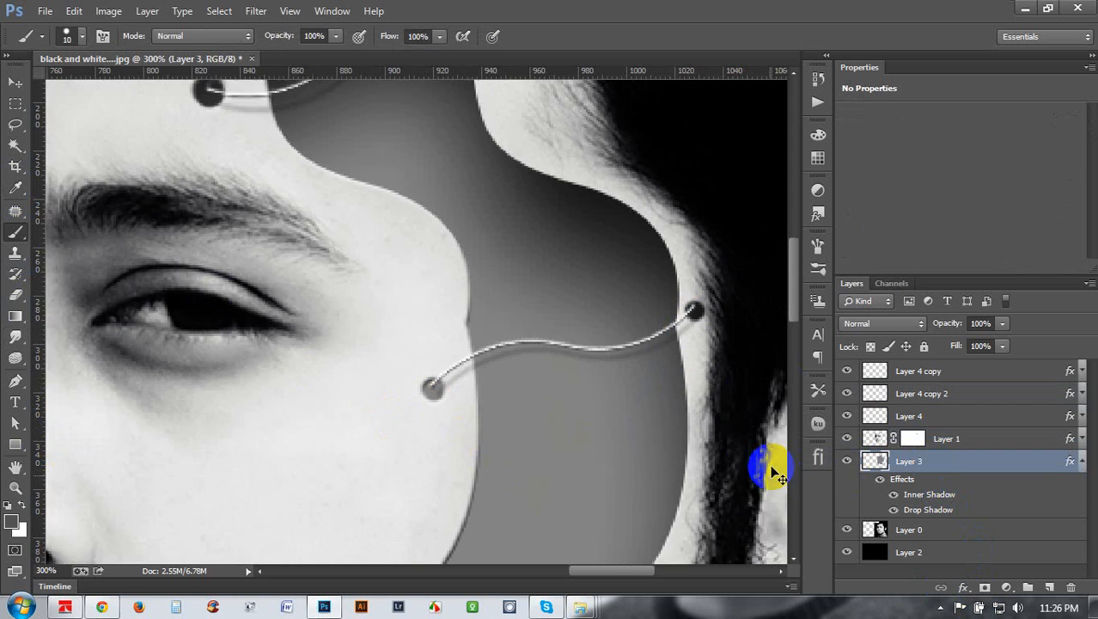
{"action": "key", "text": "ctrl+minus"}
{"action": "key", "text": "ctrl+minus"}
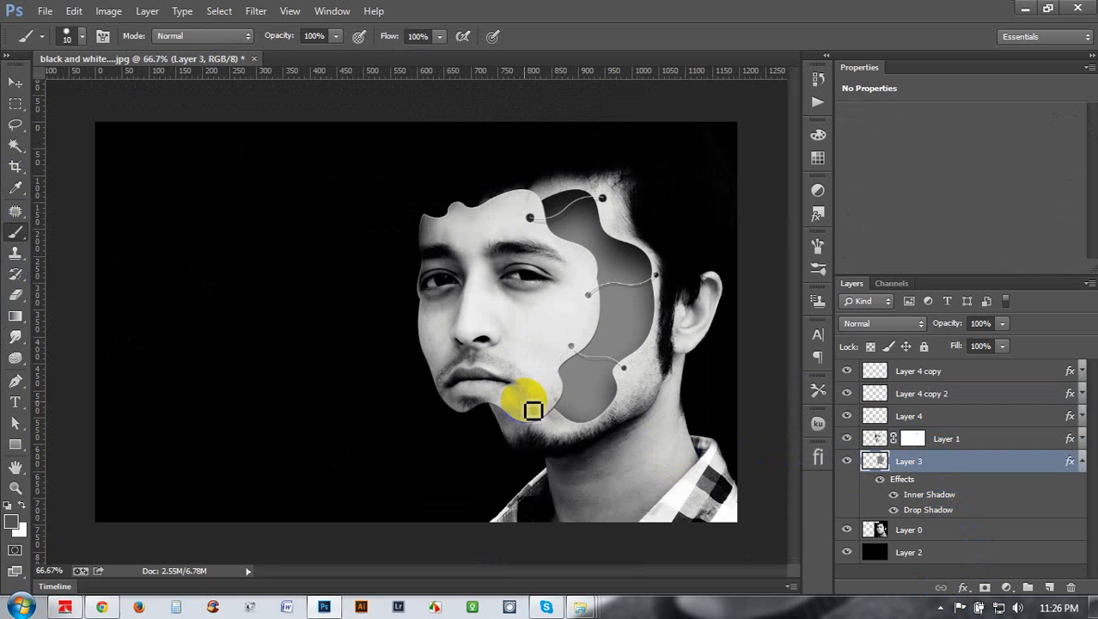
{"action": "left_click", "coordinate": [14, 81]}
{"action": "key", "text": "ctrl+minus"}
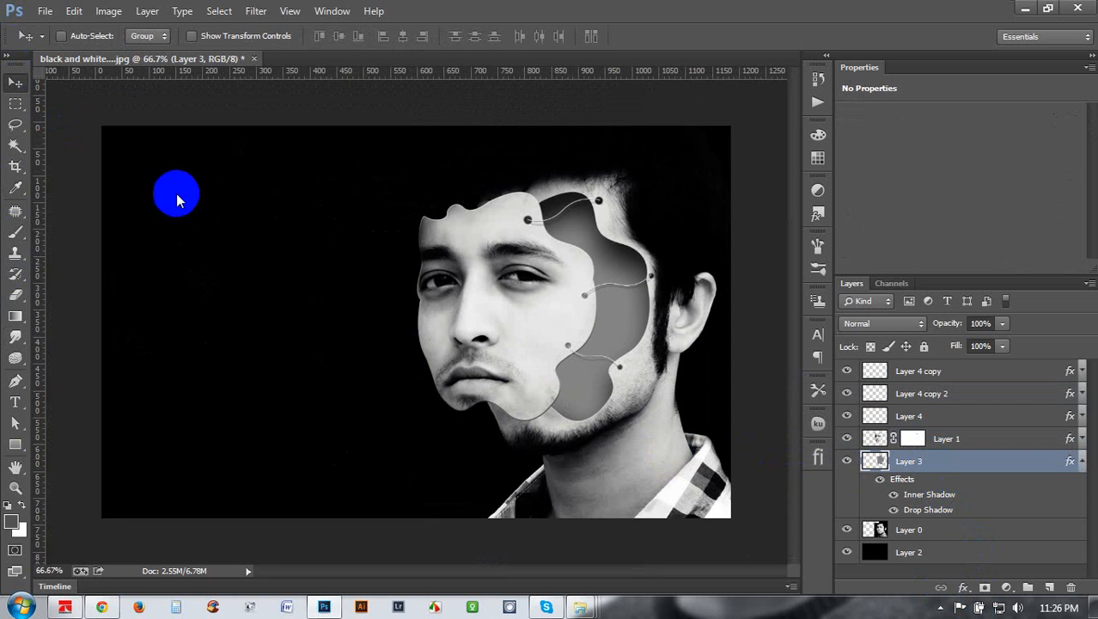
{"action": "key", "text": "ctrl+plus"}
{"action": "key", "text": "ctrl+minus"}
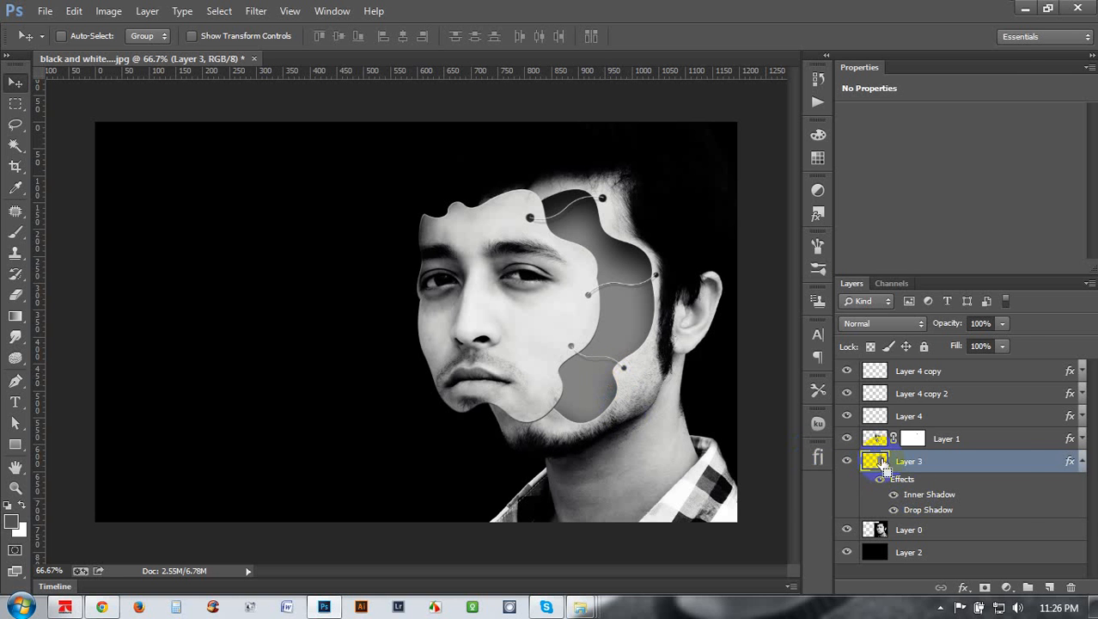
{"action": "key", "text": "ctrl+m"}
{"action": "left_click_drag", "start_coordinate": [805, 224], "coordinate": [822, 272]}
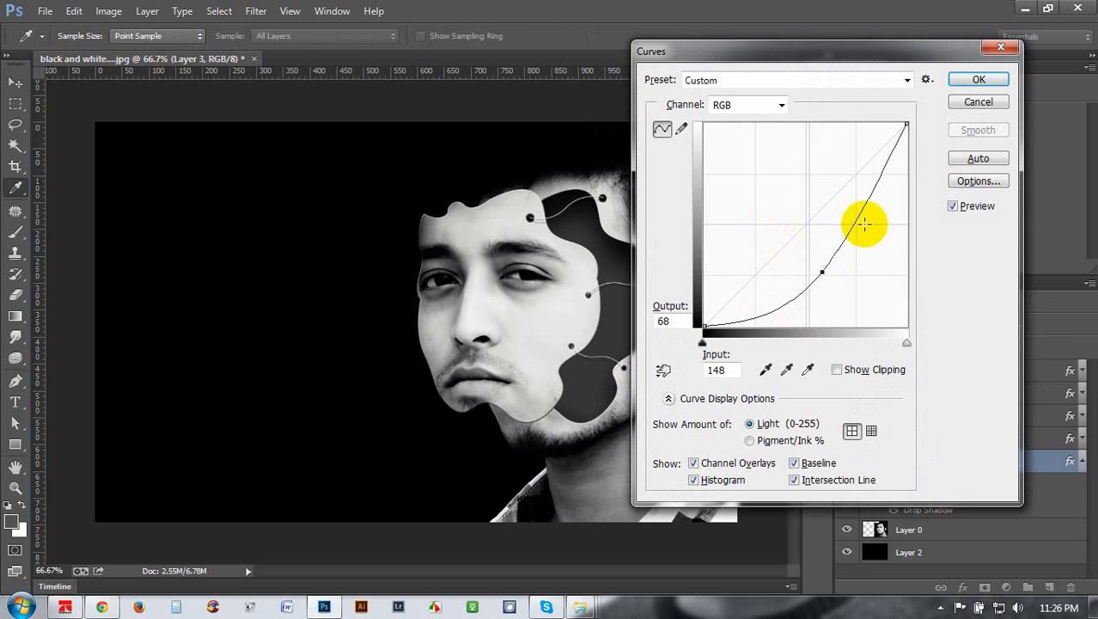
{"action": "left_click", "coordinate": [967, 80]}
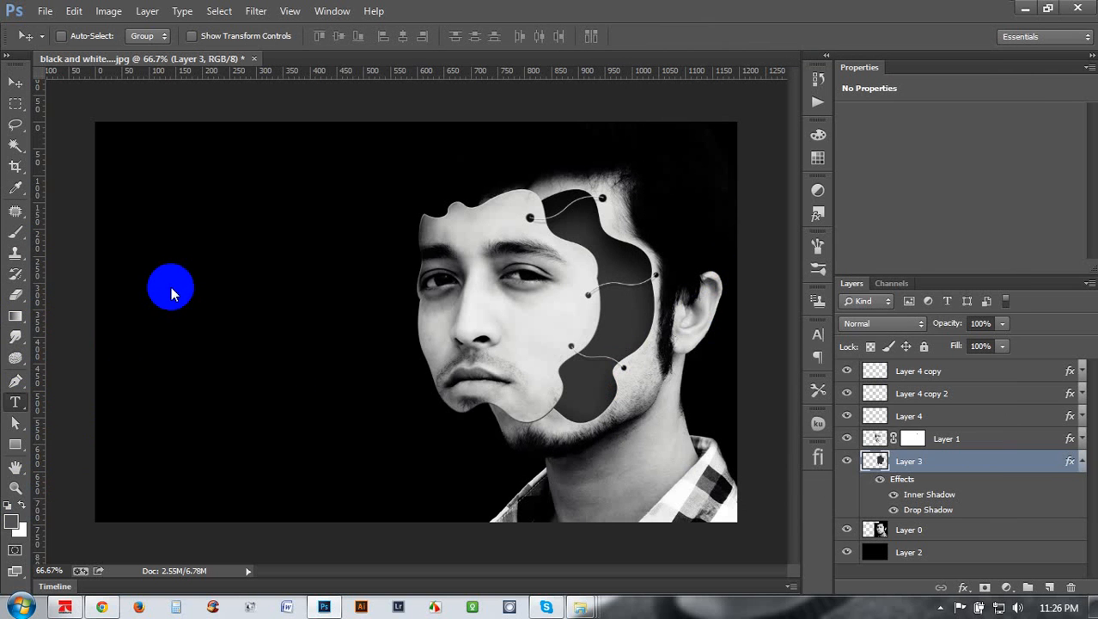
Add the title CREATIVE FACE above all layers on the black area, in white Source Sans Pro Light at 68.35 pt.
{"action": "left_click", "coordinate": [949, 372]}
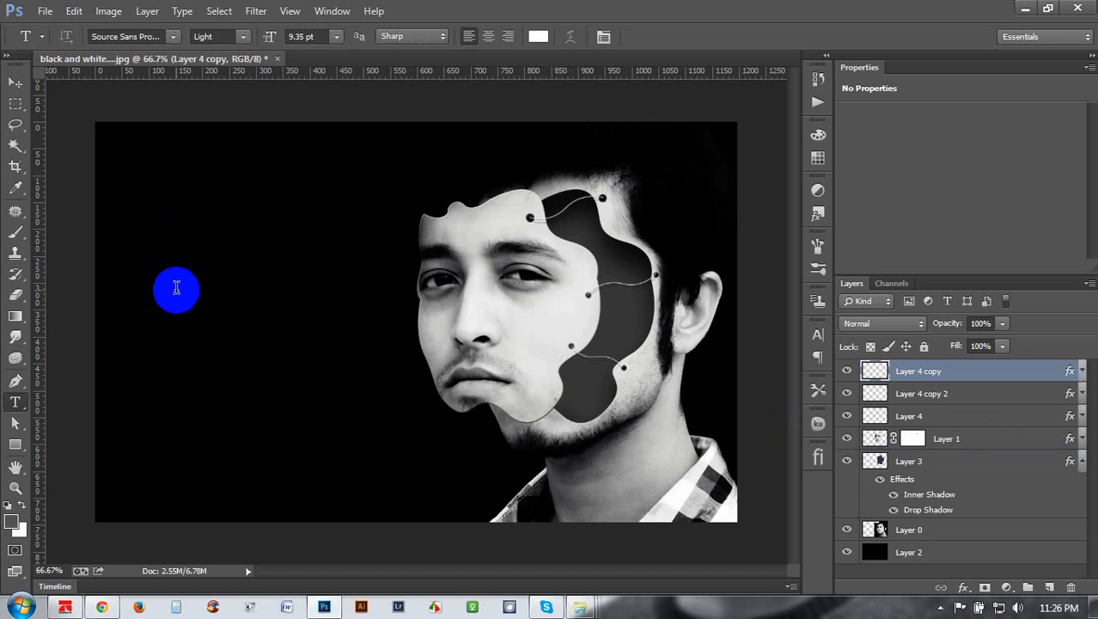
{"action": "left_click", "coordinate": [176, 288]}
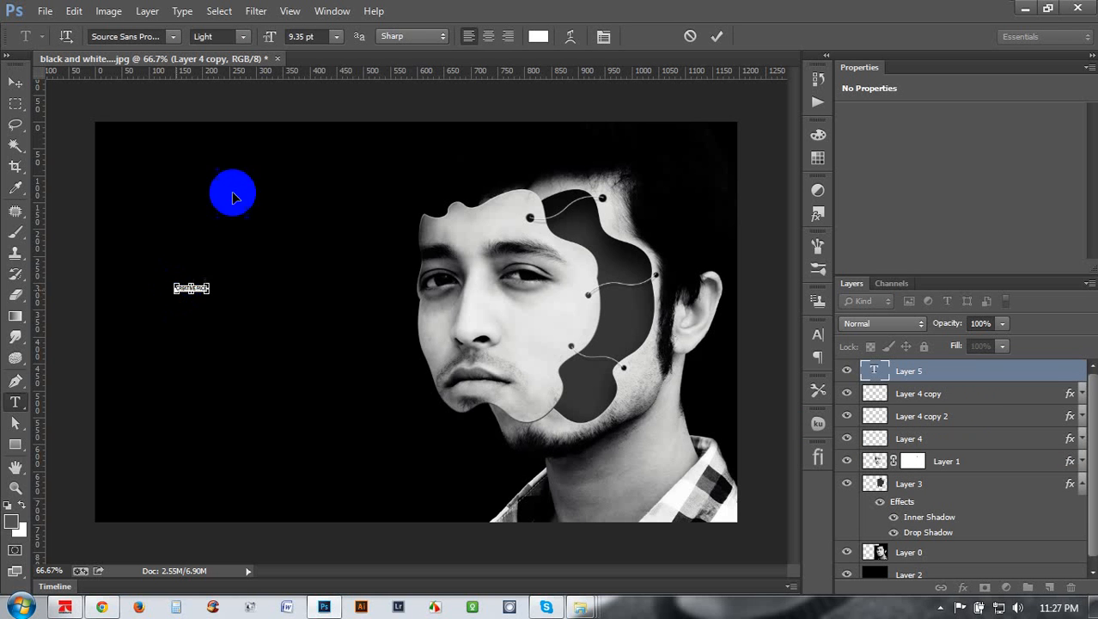
{"action": "left_click_drag", "start_coordinate": [269, 43], "coordinate": [302, 246]}
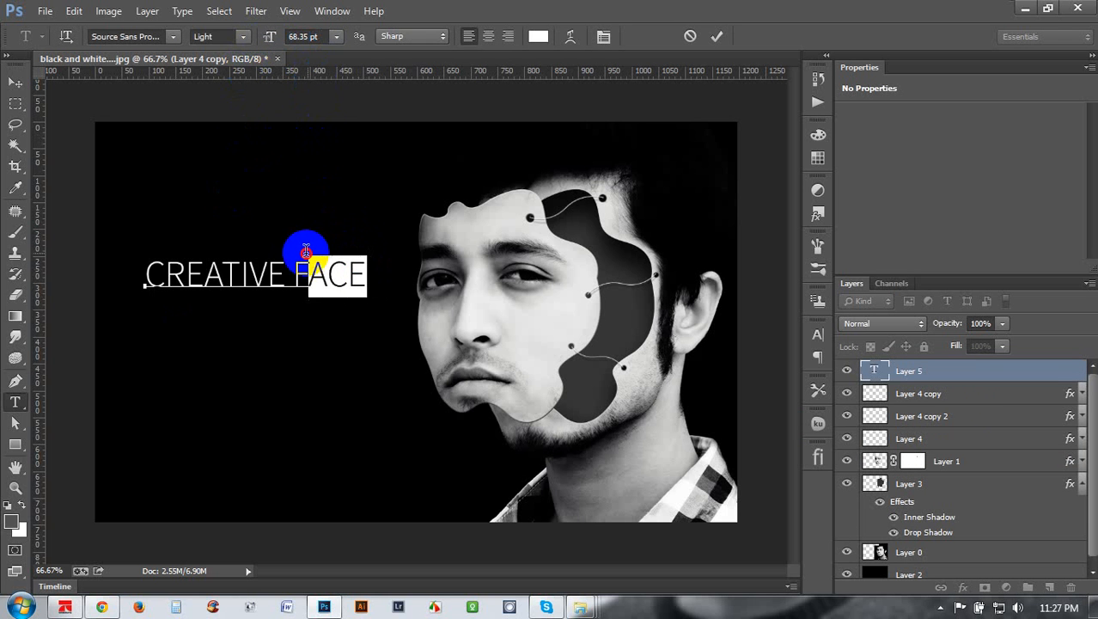
Set the word FACE in the title to Bold, after trying Regular, and commit the text.
{"action": "left_click", "coordinate": [243, 37]}
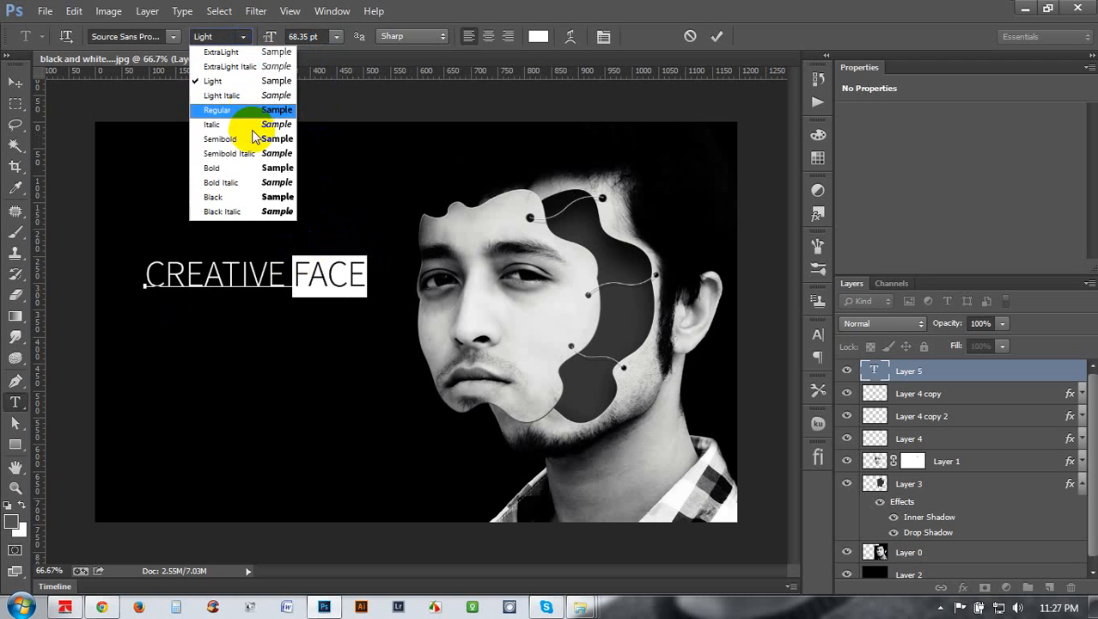
{"action": "left_click", "coordinate": [248, 111]}
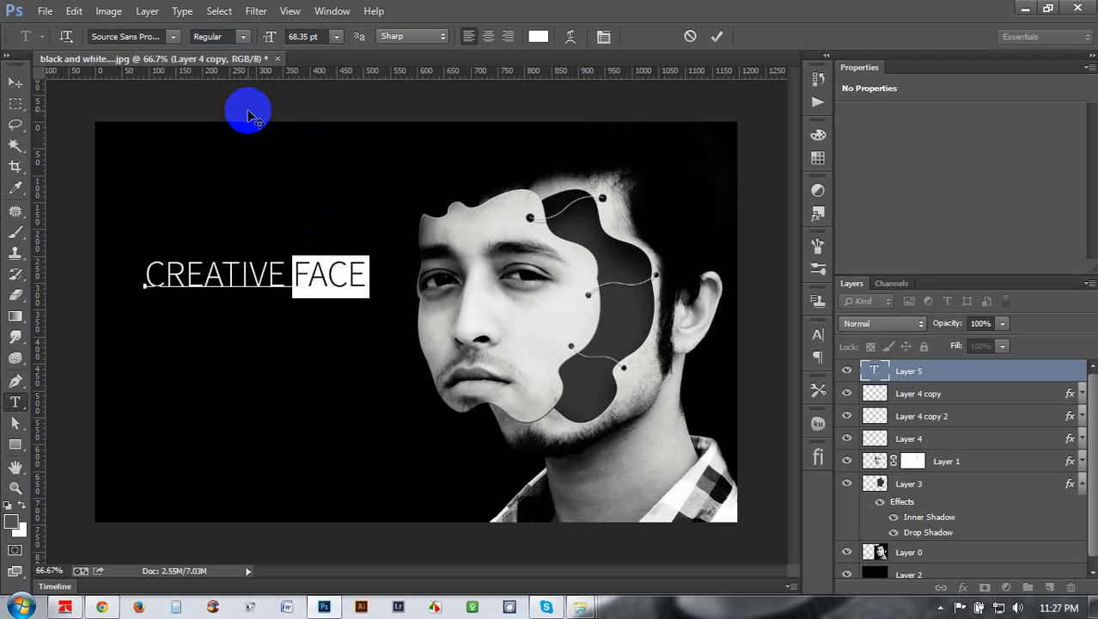
{"action": "left_click", "coordinate": [241, 36]}
{"action": "left_click", "coordinate": [262, 162]}
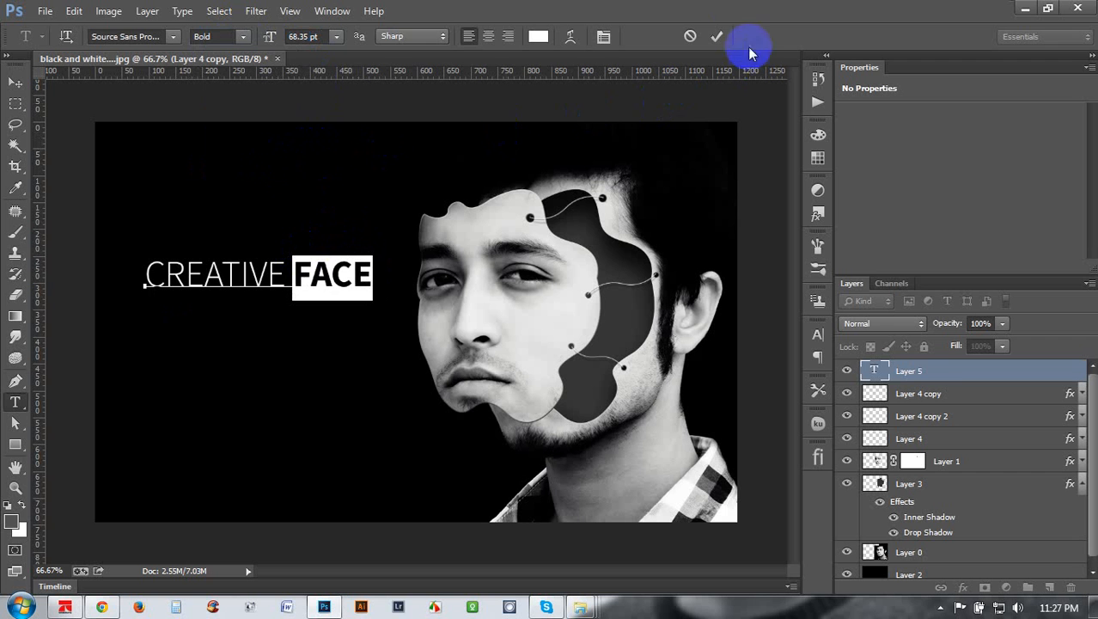
{"action": "left_click", "coordinate": [716, 36]}
{"action": "left_click", "coordinate": [550, 243]}
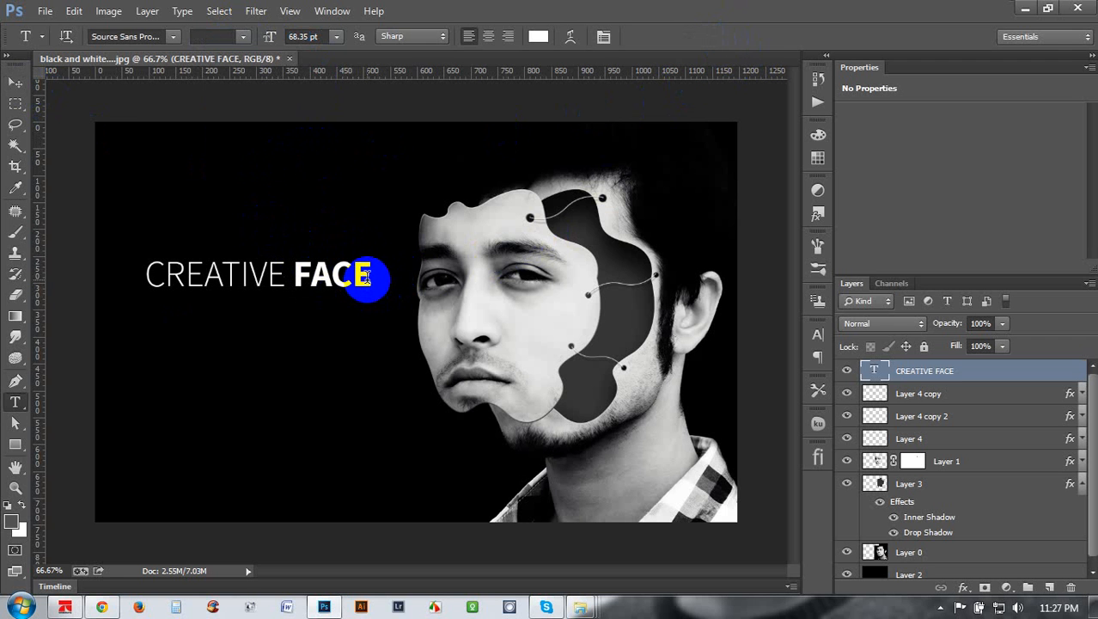
Add a second line under the title reading EDIT BY followed by the editor's full name.
{"action": "left_click", "coordinate": [369, 275]}
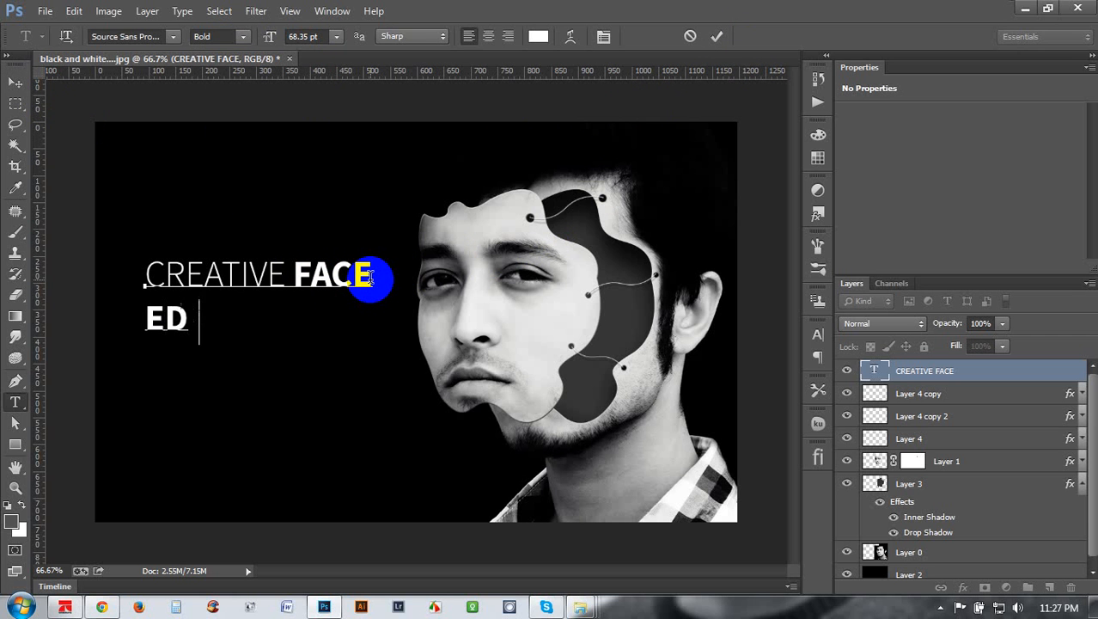
{"action": "key", "text": "Return"}
{"action": "type", "text": "EDIT BY"}
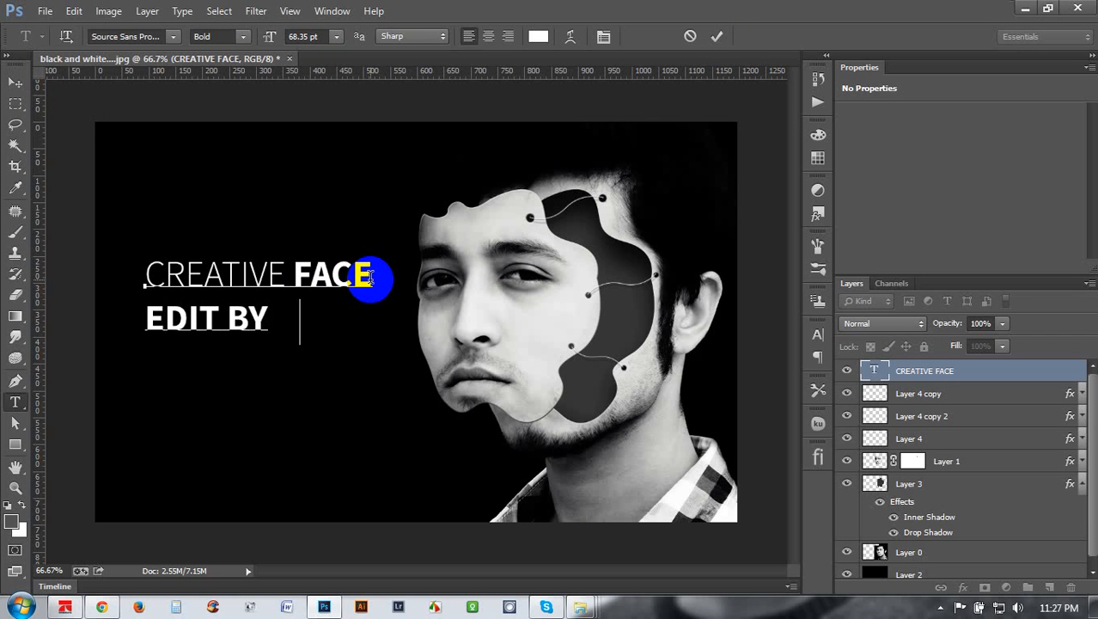
{"action": "type", "text": " HASS HAS"}
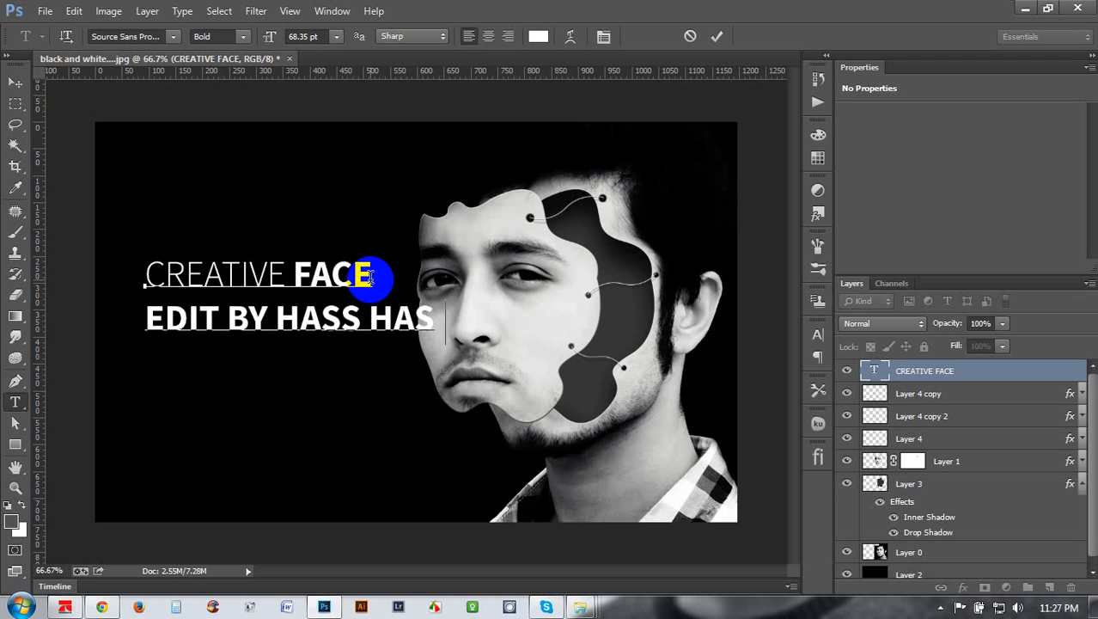
{"action": "type", "text": "IB"}
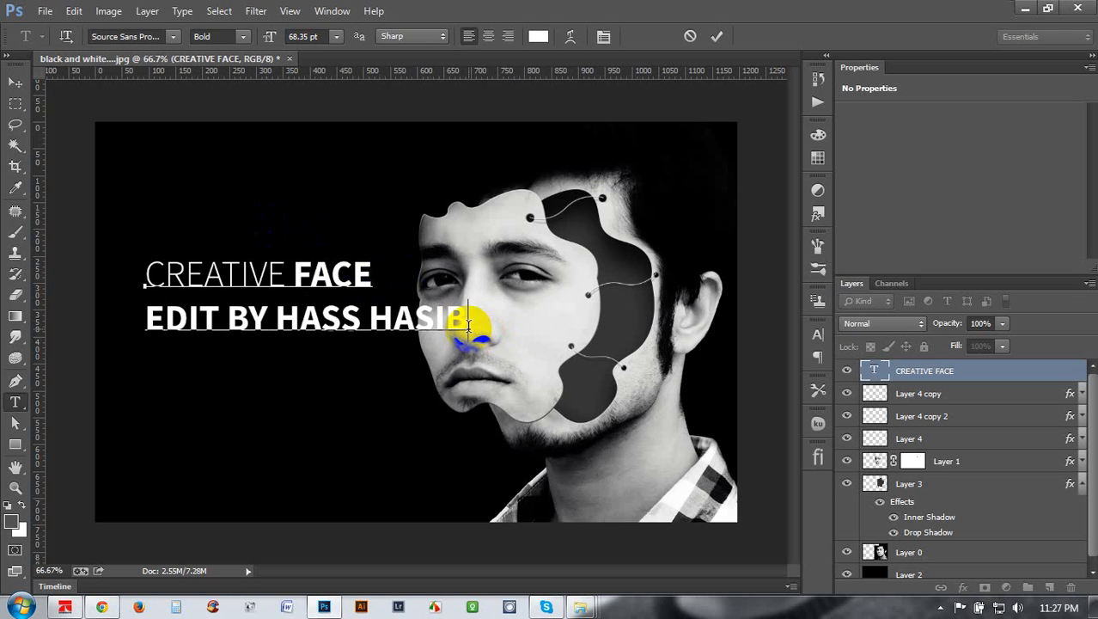
Set the EDIT BY credit line to 21 pt and widen its tracking to 660.
{"action": "left_click_drag", "start_coordinate": [474, 319], "coordinate": [68, 331]}
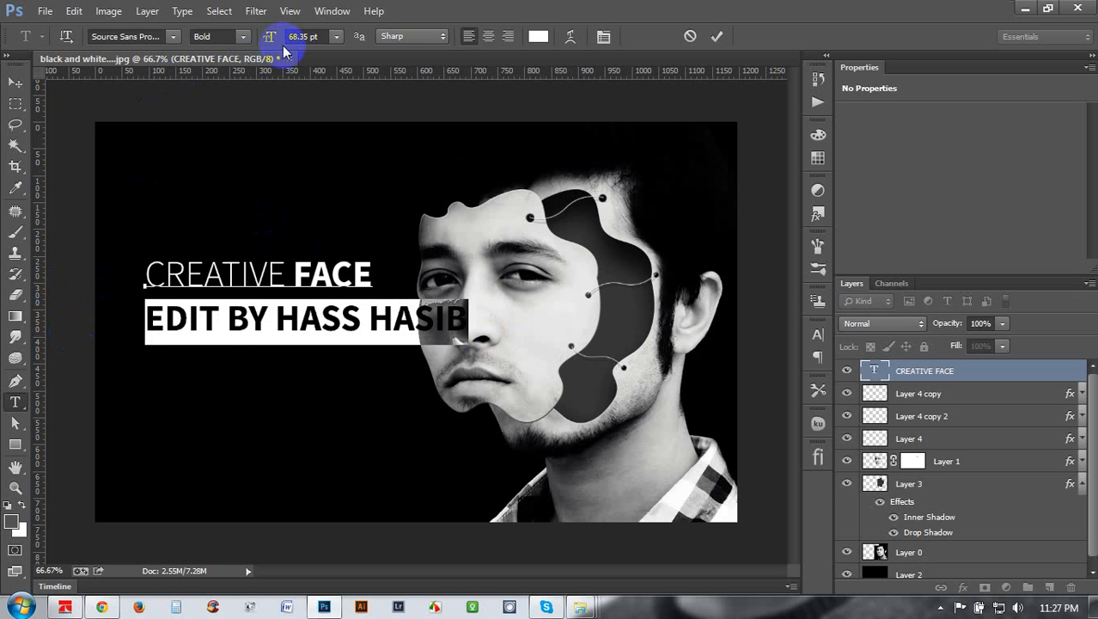
{"action": "left_click", "coordinate": [336, 36]}
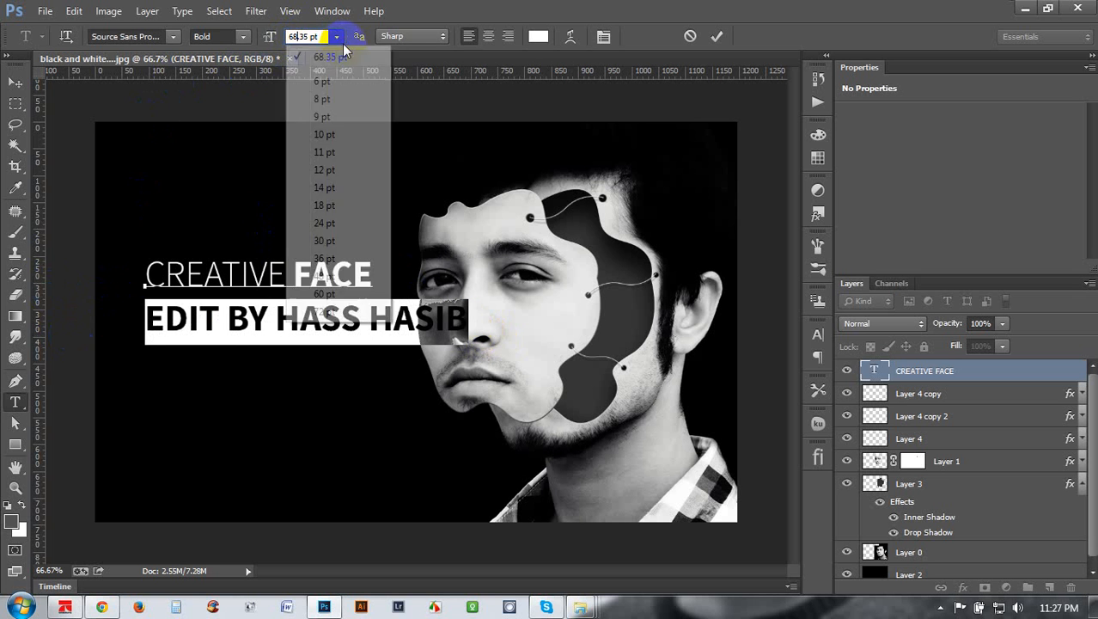
{"action": "left_click", "coordinate": [331, 100]}
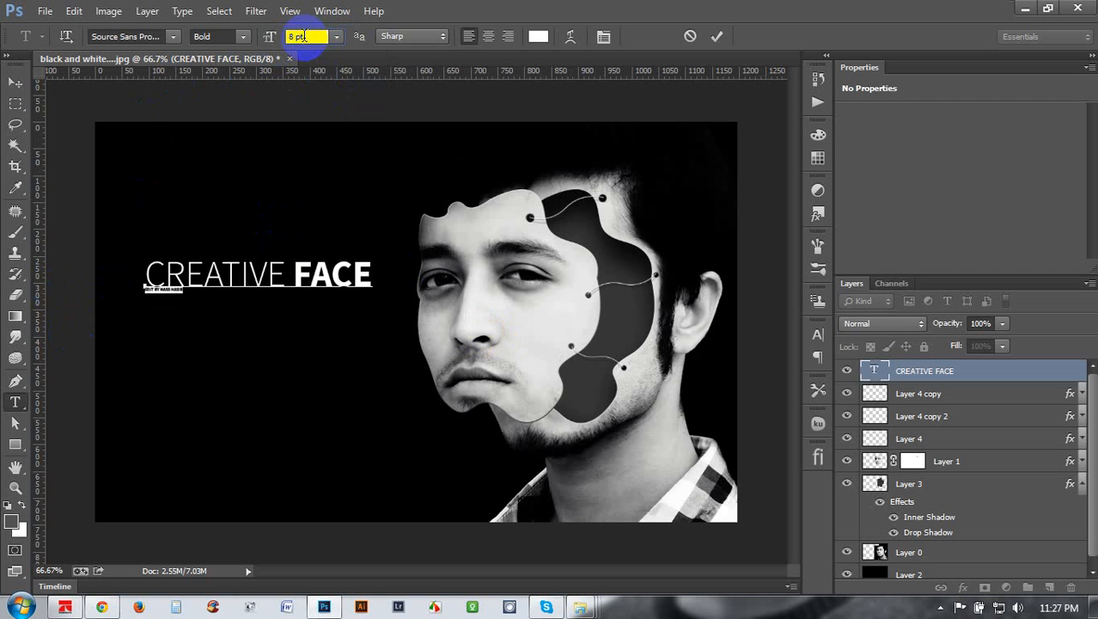
{"action": "scroll", "coordinate": [303, 36], "scroll_direction": "up", "scroll_amount": 8}
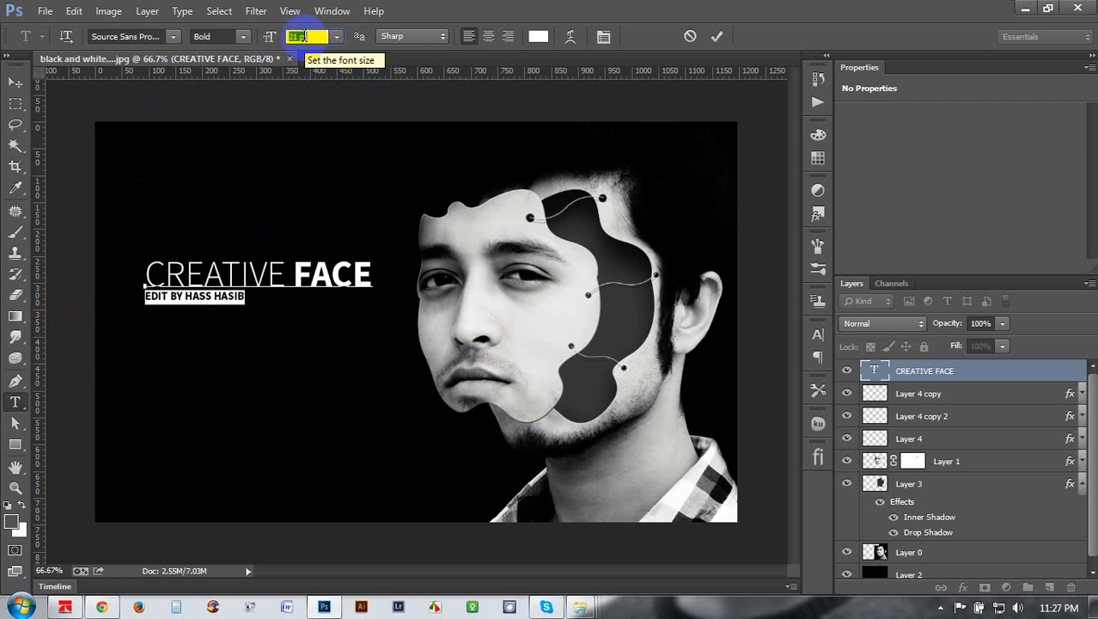
{"action": "left_click", "coordinate": [818, 334]}
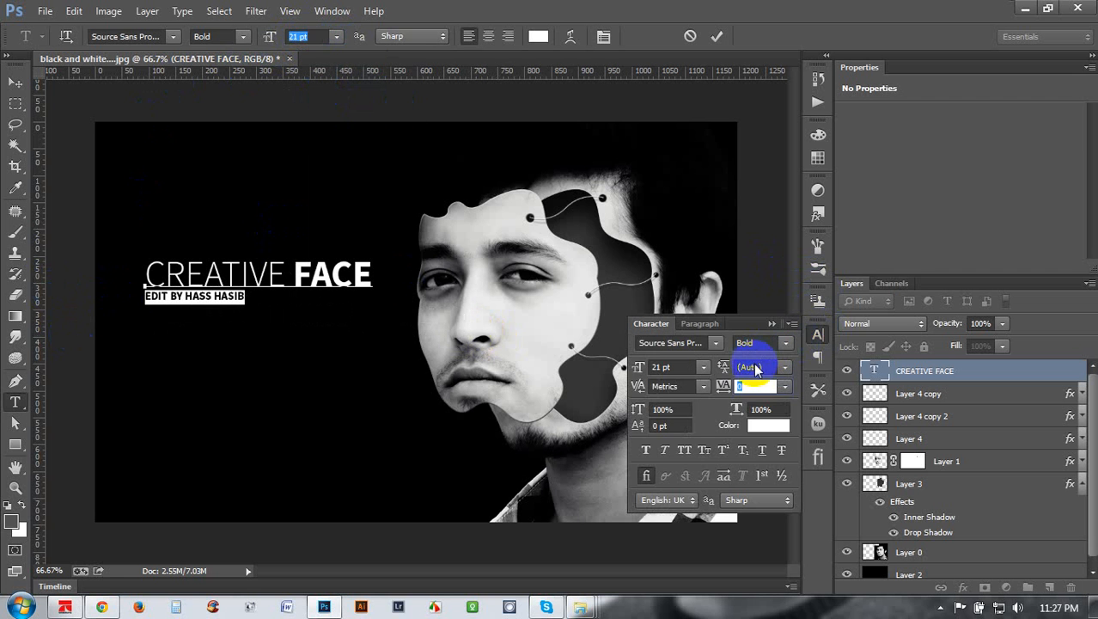
{"action": "left_click", "coordinate": [757, 383]}
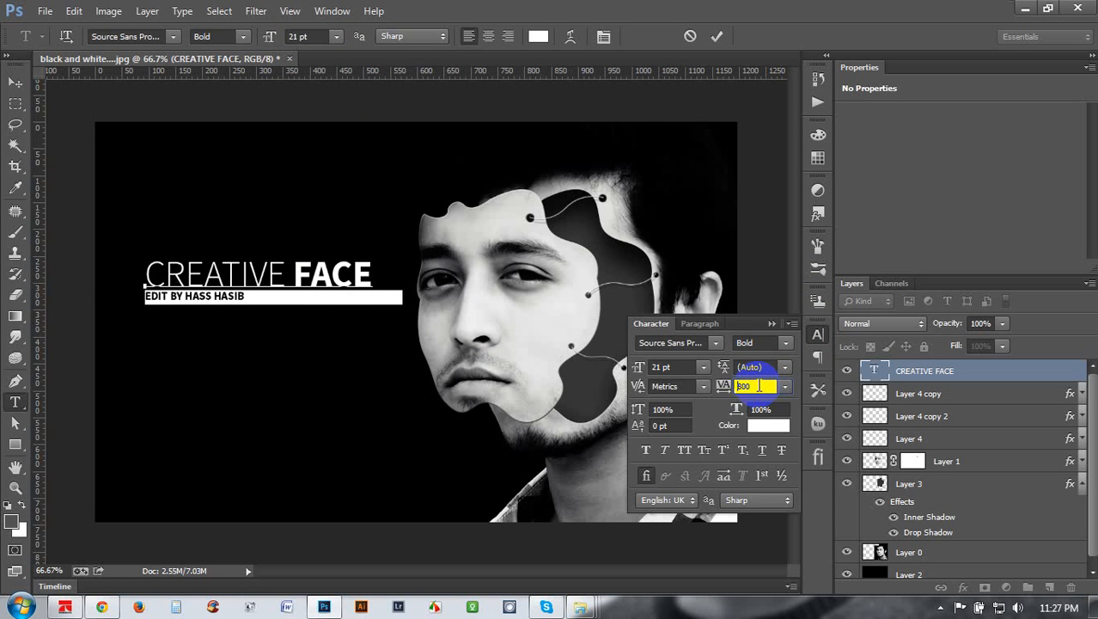
{"action": "key", "text": "Return"}
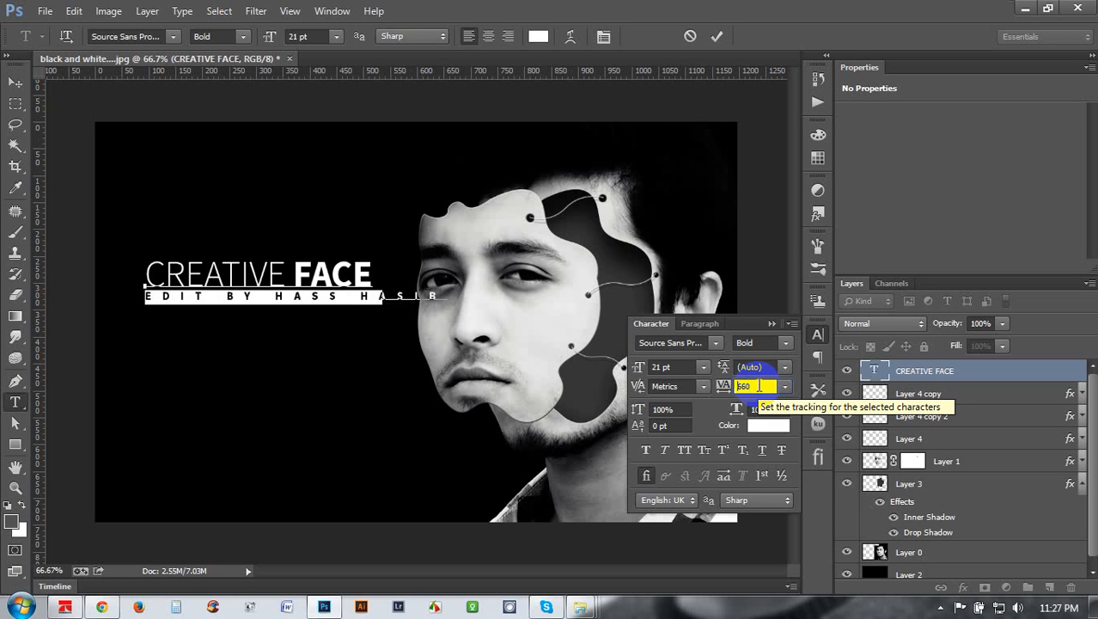
{"action": "type", "text": "660"}
{"action": "key", "text": "Return"}
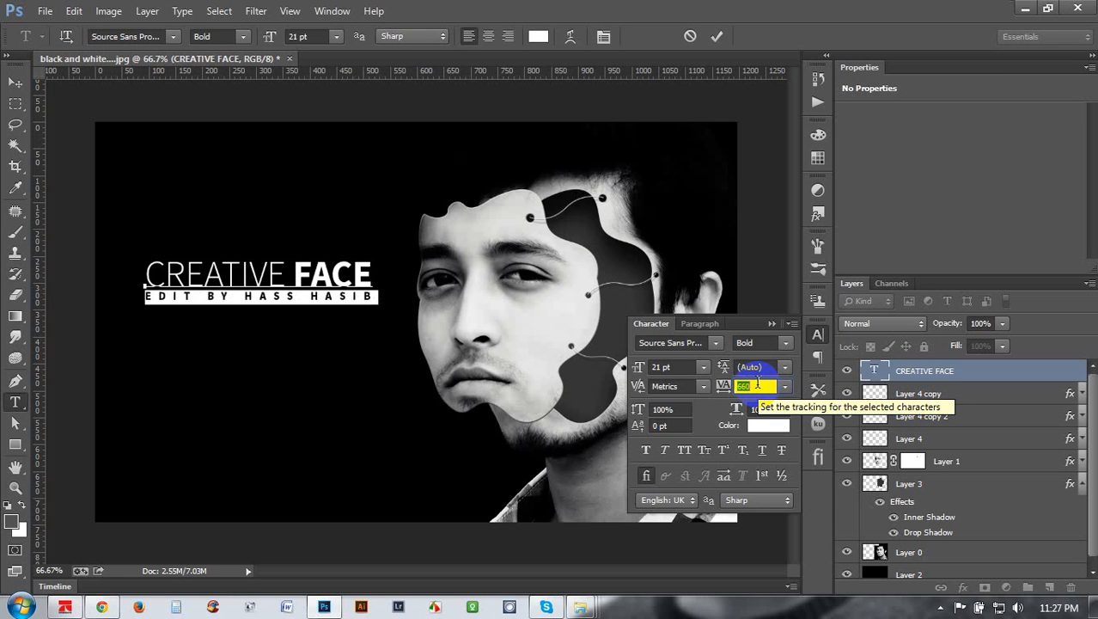
Change the credit line's style to Regular, set its tracking to 680 and commit the text.
{"action": "left_click", "coordinate": [242, 38]}
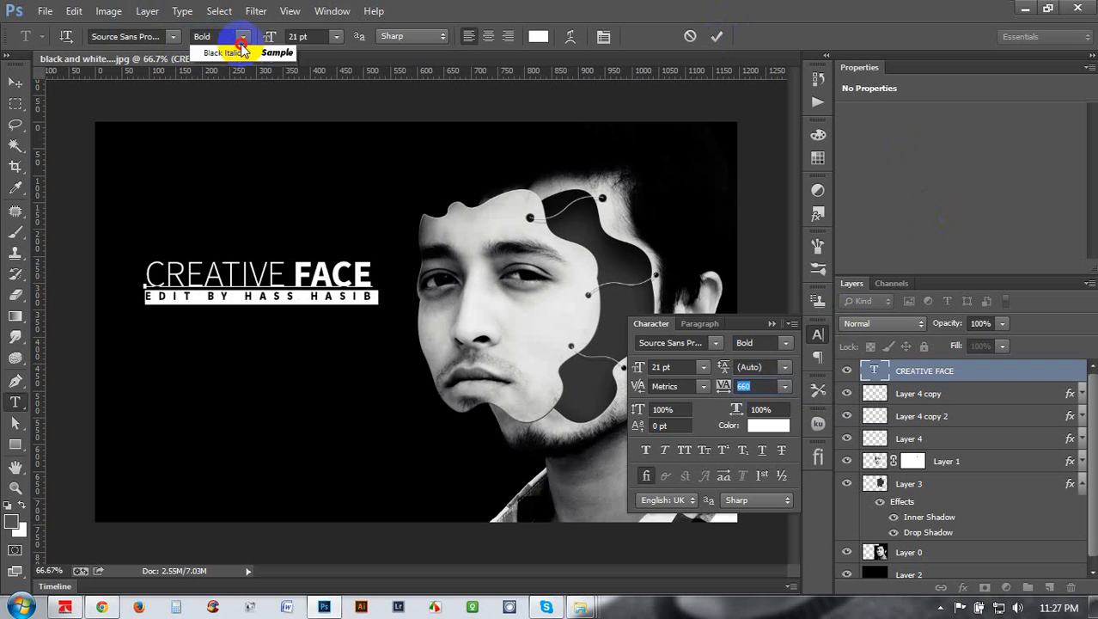
{"action": "left_click", "coordinate": [206, 109]}
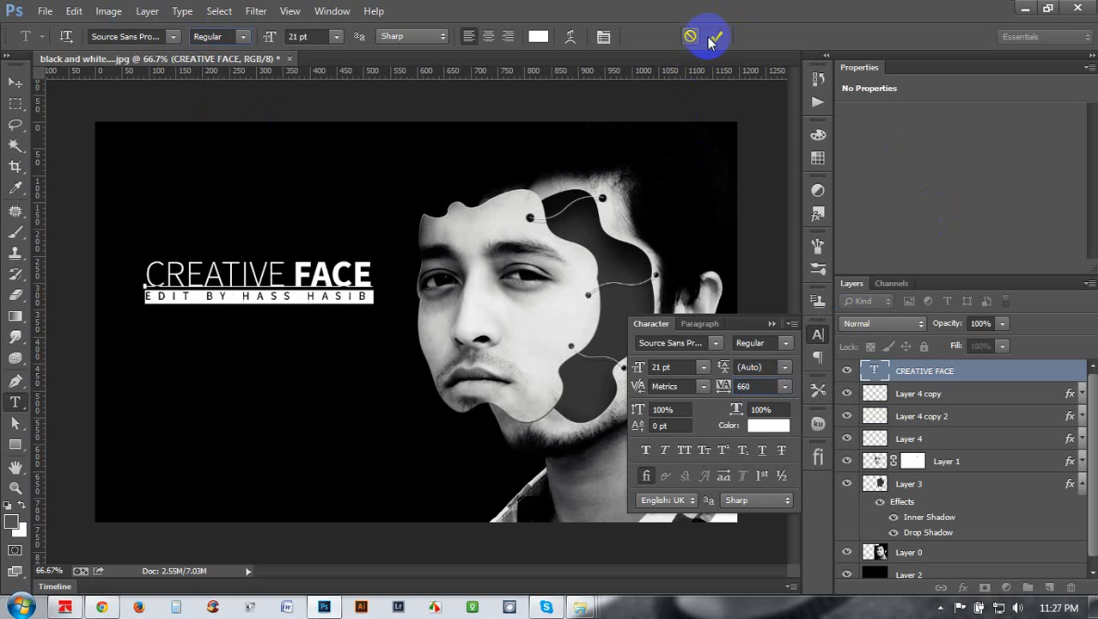
{"action": "left_click", "coordinate": [715, 37]}
{"action": "left_click", "coordinate": [755, 387]}
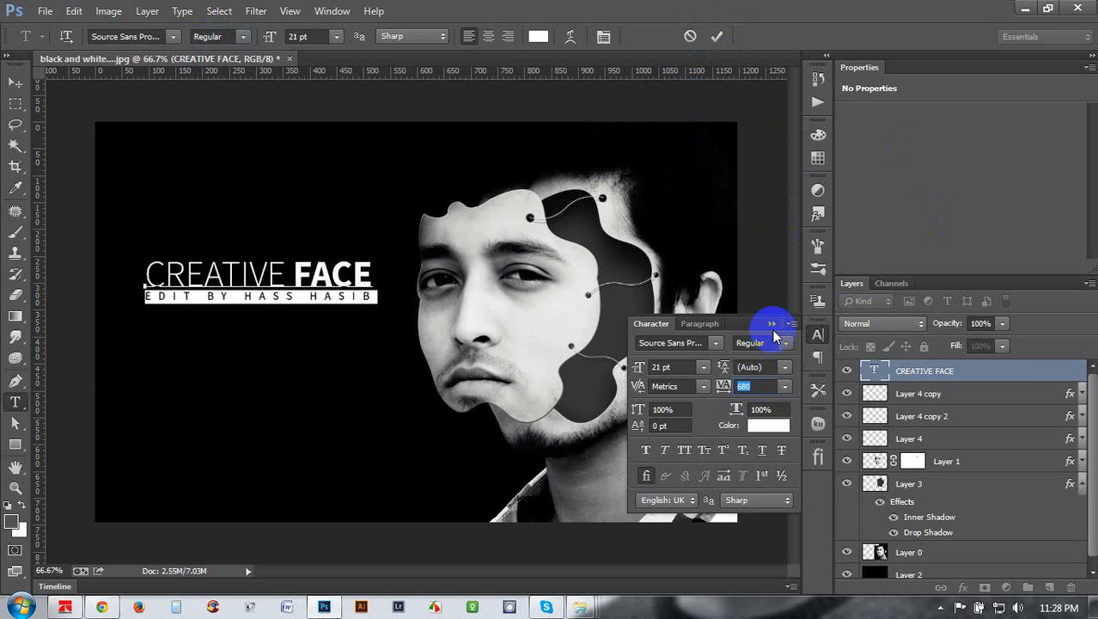
{"action": "left_click", "coordinate": [771, 324]}
Move the title text straight down to the lower black area of the image and reduce its layer opacity to 42%.
{"action": "left_click", "coordinate": [15, 82]}
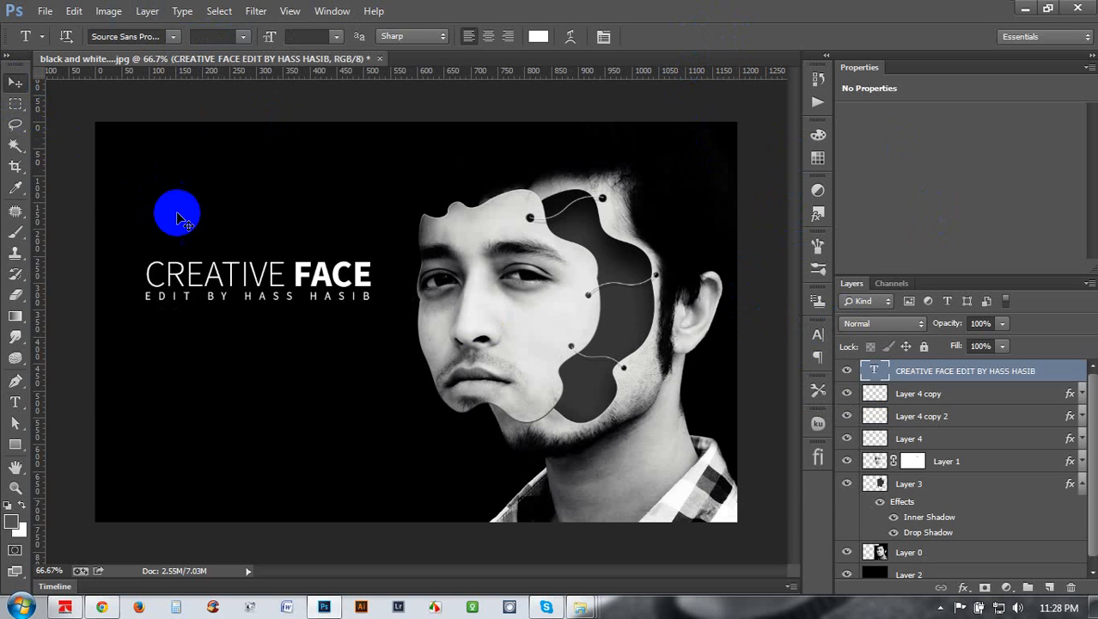
{"action": "left_click_drag", "start_coordinate": [365, 348], "coordinate": [371, 522]}
{"action": "left_click_drag", "start_coordinate": [328, 435], "coordinate": [322, 443]}
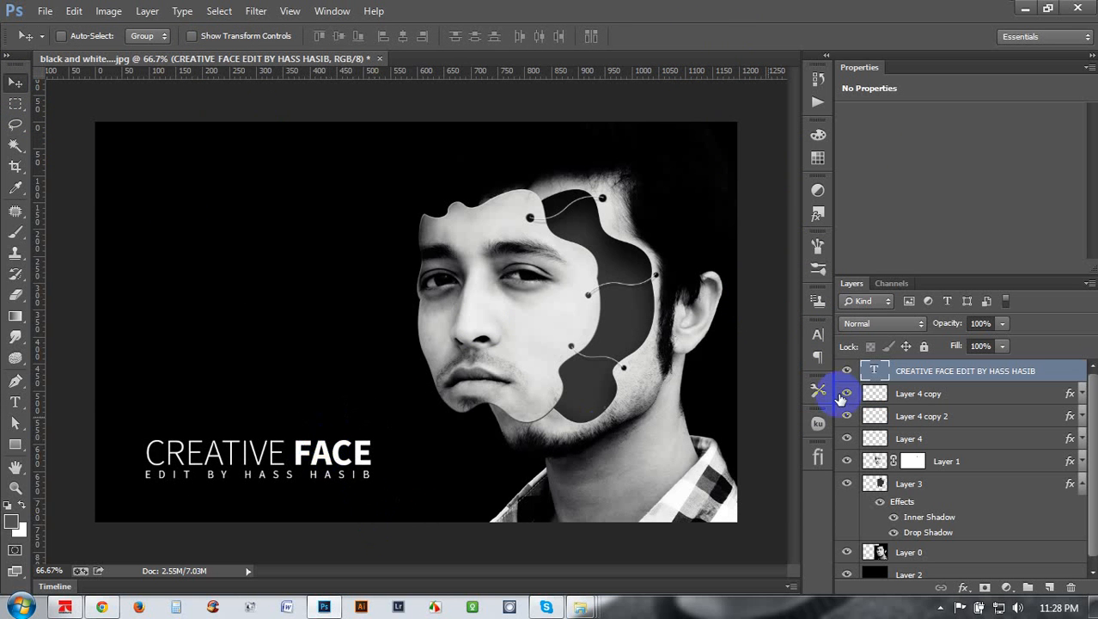
{"action": "left_click_drag", "start_coordinate": [956, 329], "coordinate": [912, 313]}
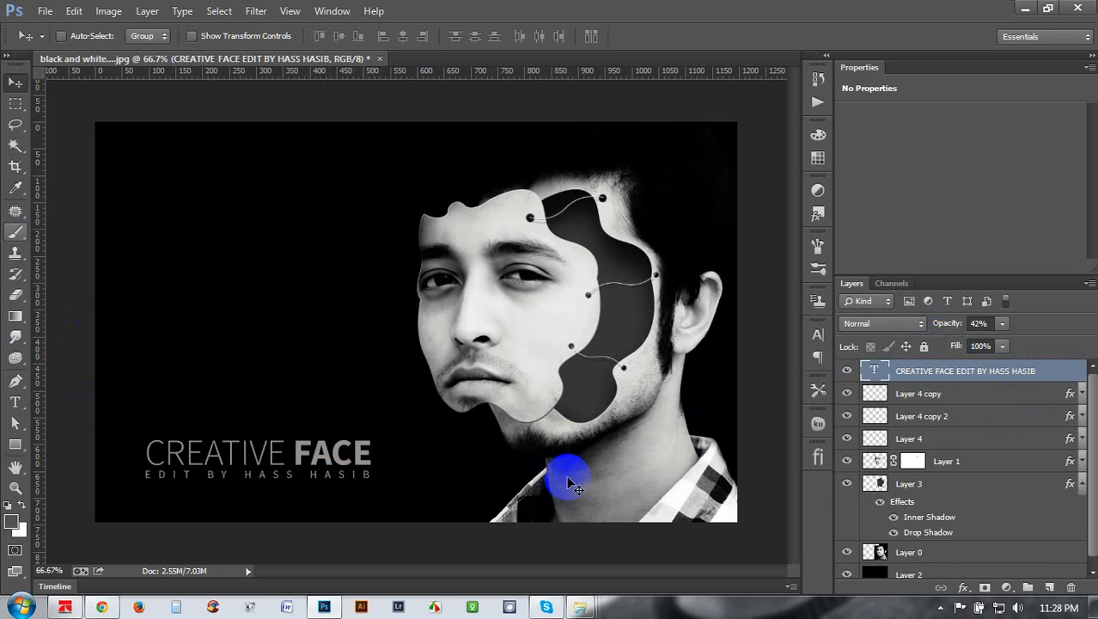
On a new layer above the text, paint black with a soft round 500 px brush to fade the lettering's left and lower edges.
{"action": "left_click", "coordinate": [1051, 590]}
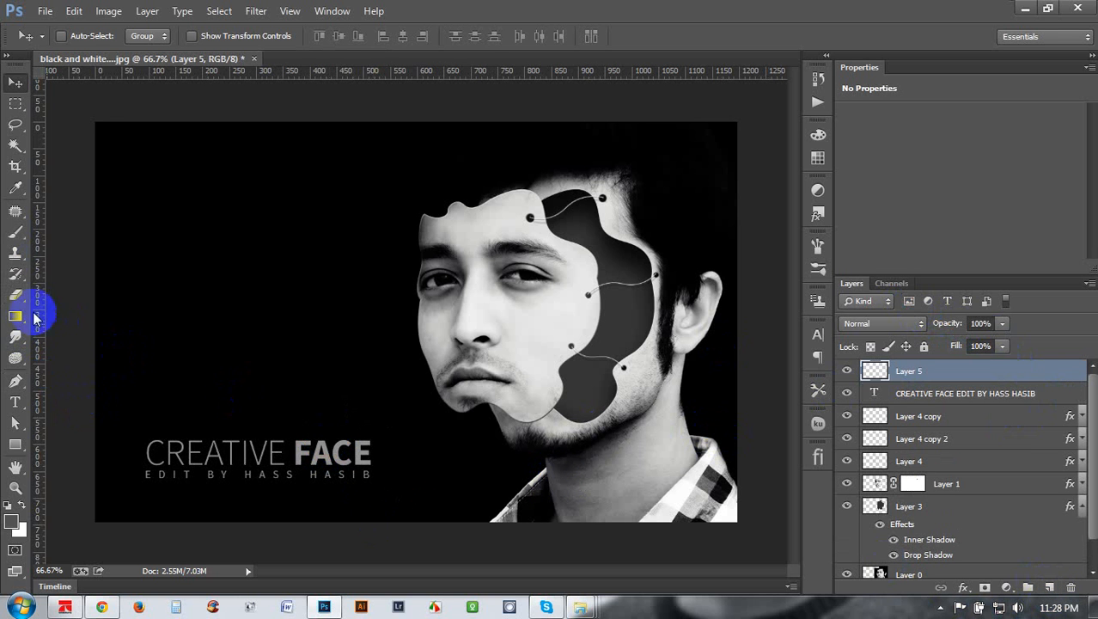
{"action": "left_click", "coordinate": [16, 234]}
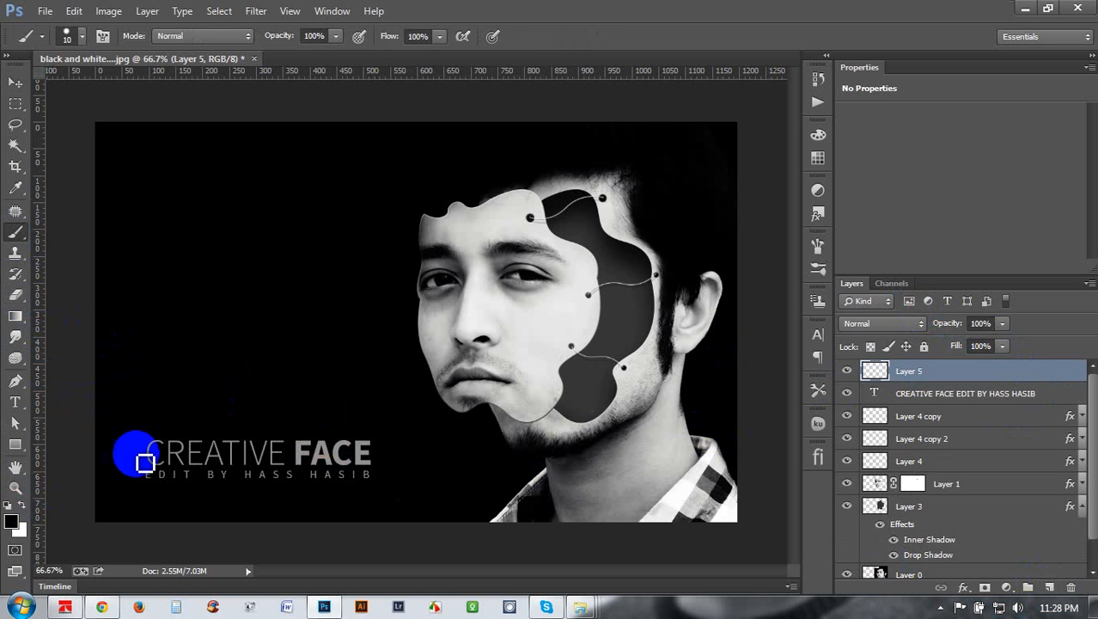
{"action": "right_click", "coordinate": [152, 366]}
{"action": "left_click", "coordinate": [277, 305]}
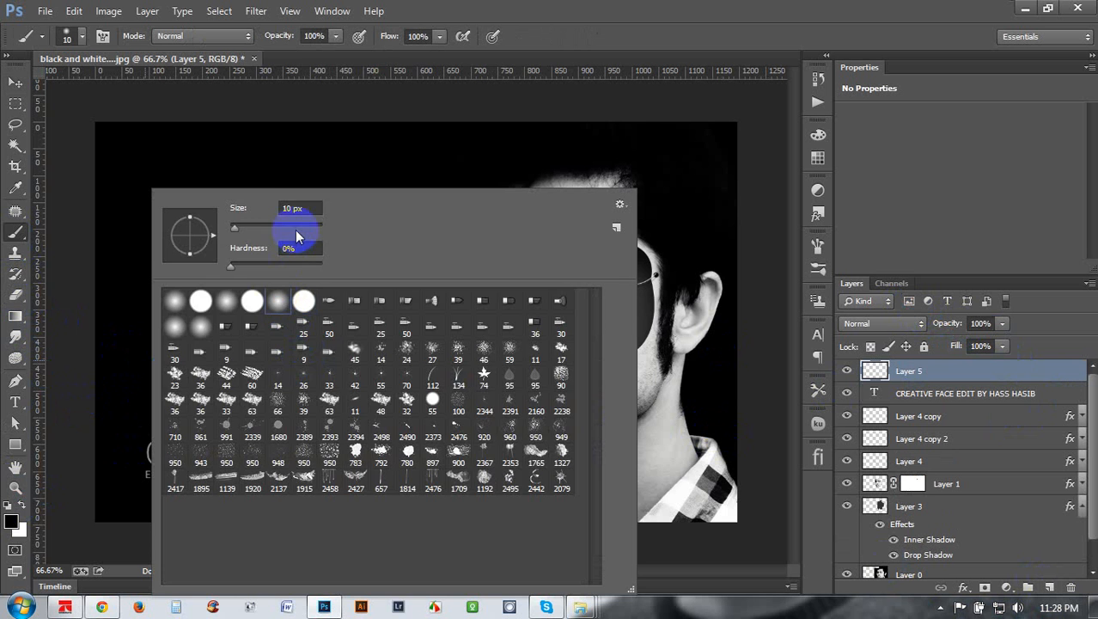
{"action": "left_click", "coordinate": [297, 228]}
{"action": "left_click", "coordinate": [533, 39]}
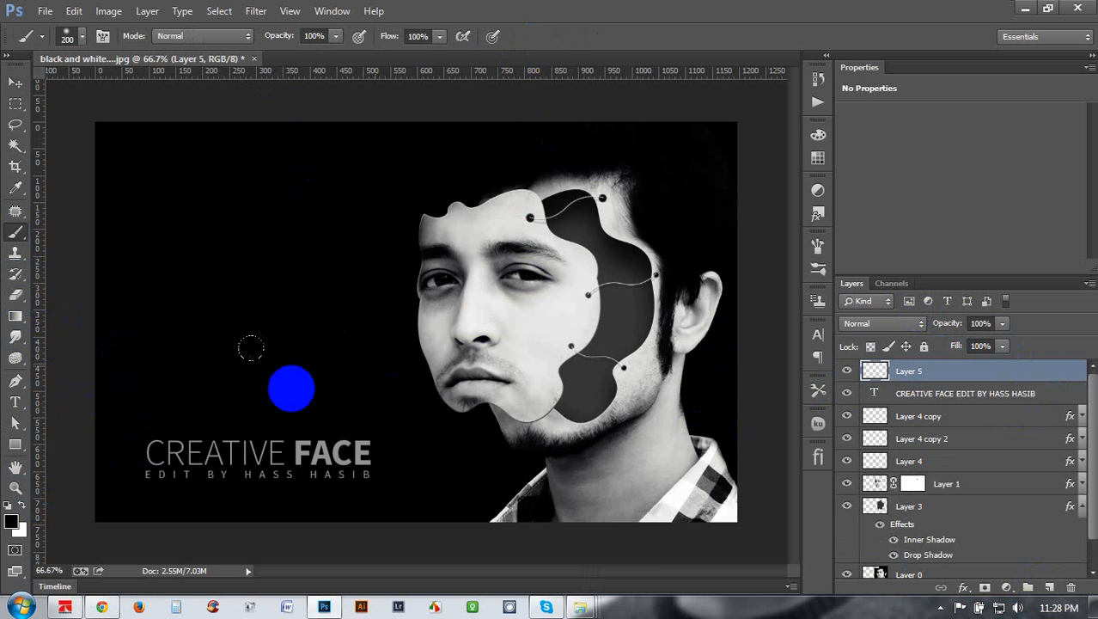
{"action": "key", "text": "bracketright"}
{"action": "key", "text": "bracketright"}
{"action": "key", "text": "bracketright"}
{"action": "key", "text": "bracketright"}
{"action": "key", "text": "bracketright"}
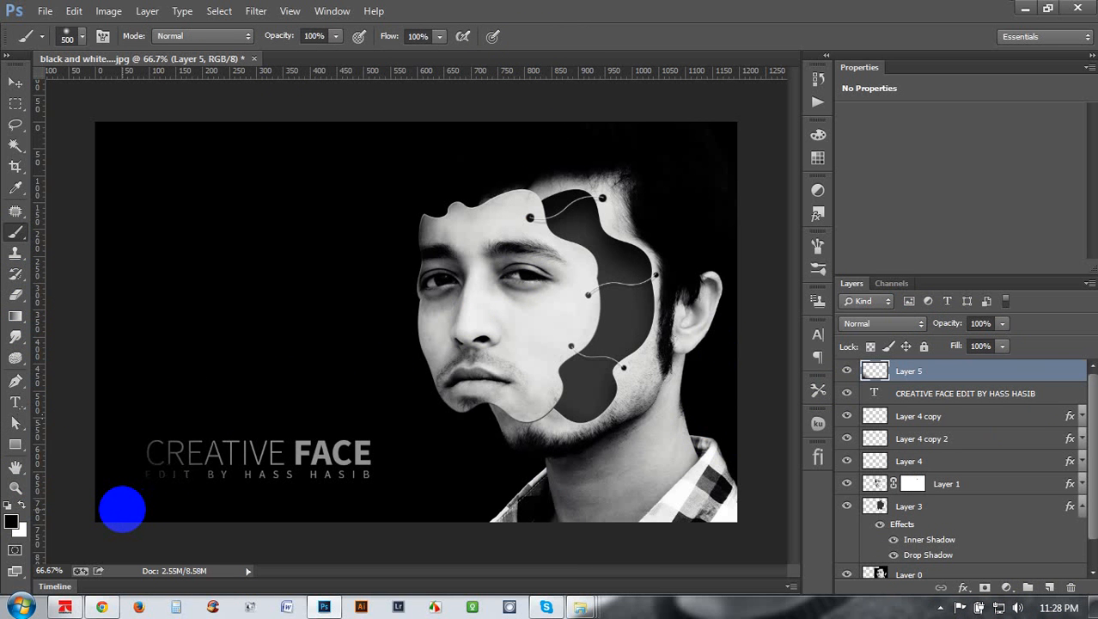
{"action": "left_click", "coordinate": [379, 390]}
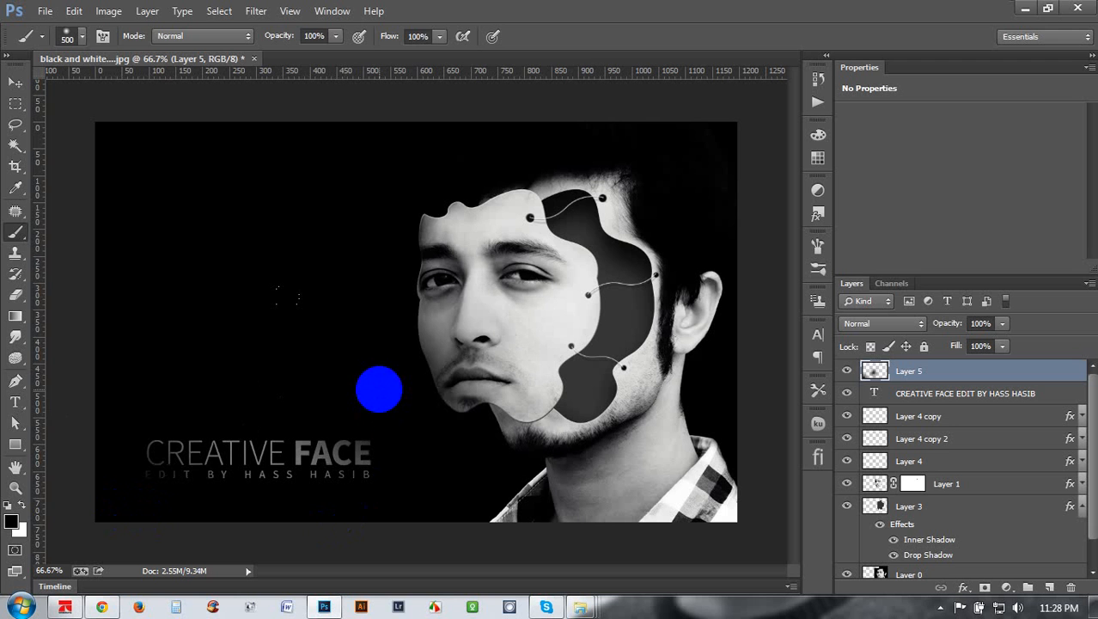
Clip Layer 5 to the text layer and move both layers together slightly up and to the right.
{"action": "left_click", "coordinate": [15, 81]}
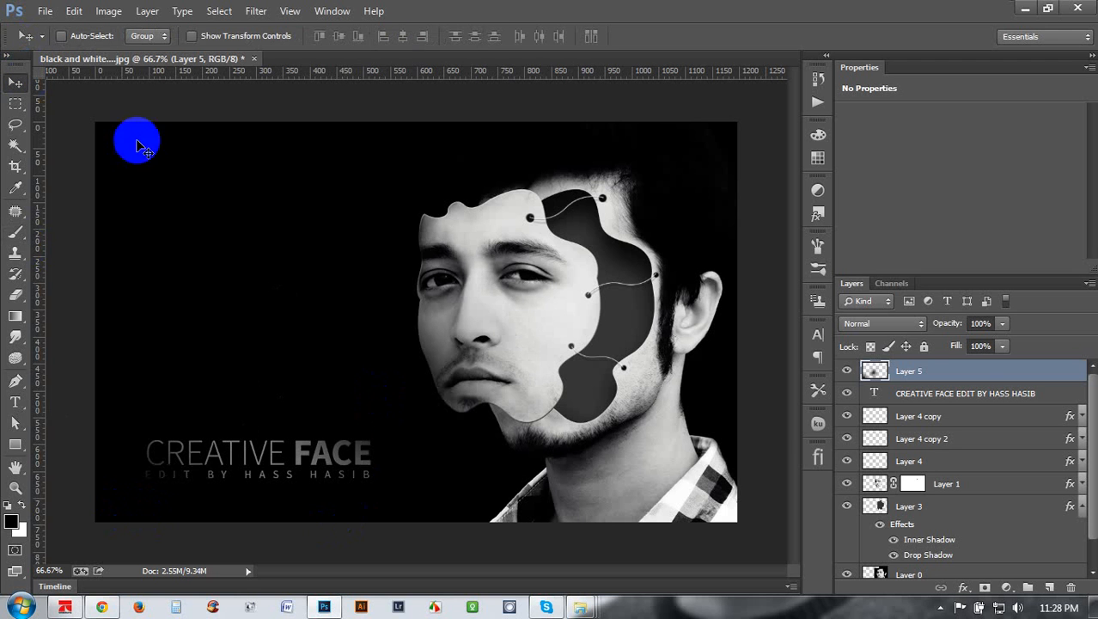
{"action": "left_click", "coordinate": [969, 382], "text": "alt"}
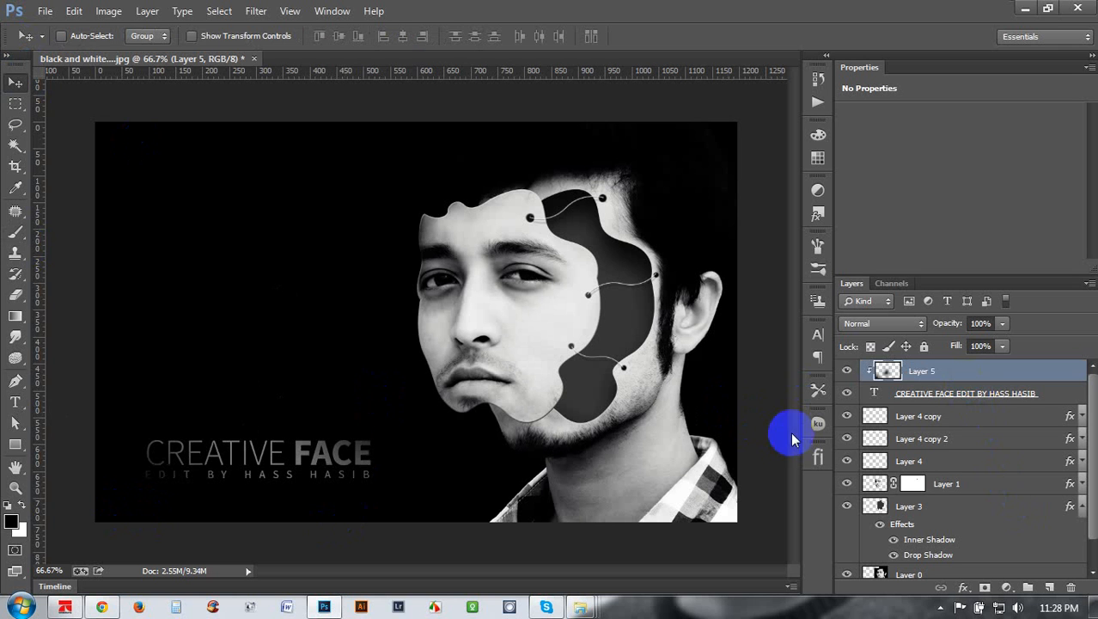
{"action": "left_click", "coordinate": [900, 394], "text": "shift"}
{"action": "left_click_drag", "start_coordinate": [471, 438], "coordinate": [422, 473]}
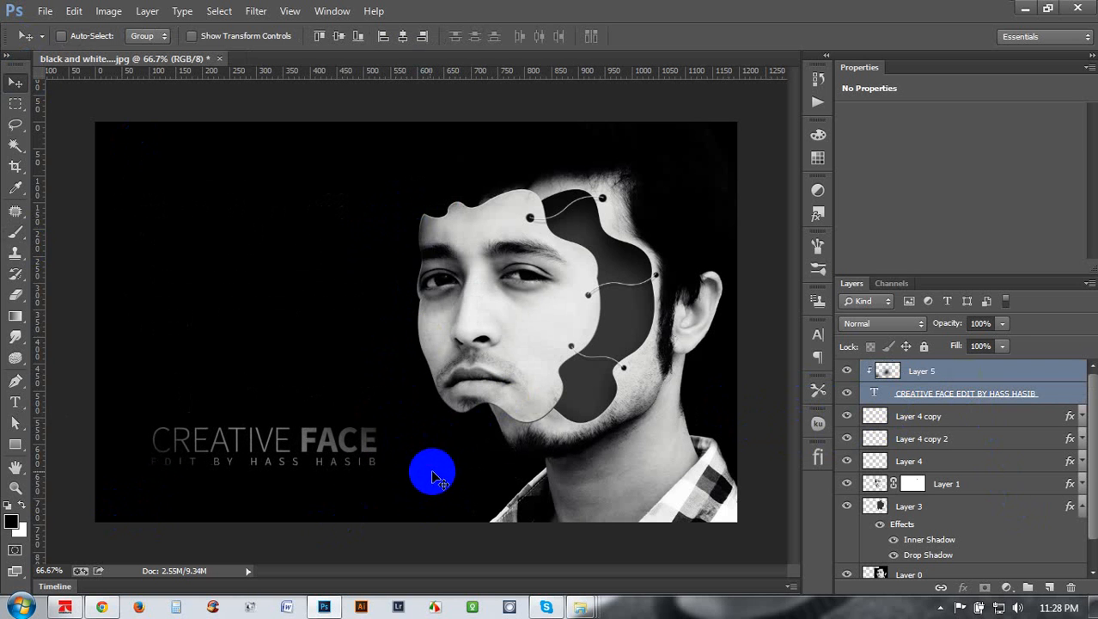